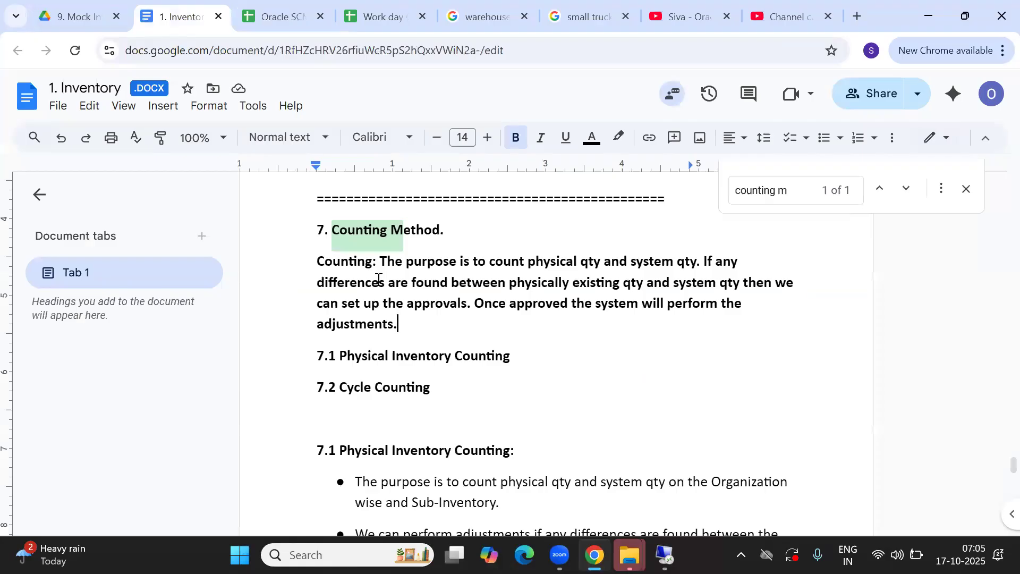
Search the document for 'CYCLE COUN' and jump to the next of 19 matches, in 7.2 Cycle Counting
click(431, 273)
key(ctrl+f)
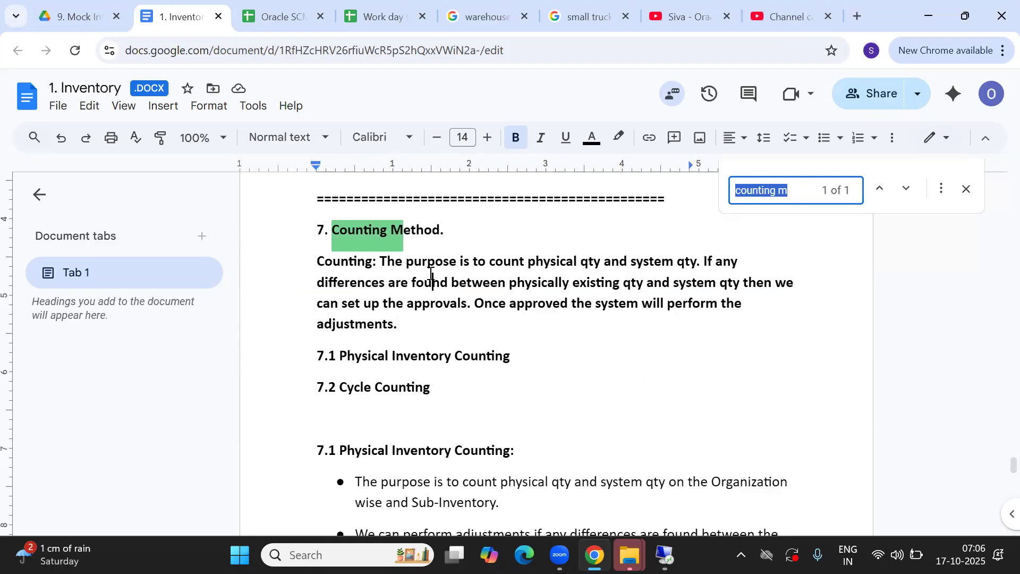
text(cle C)
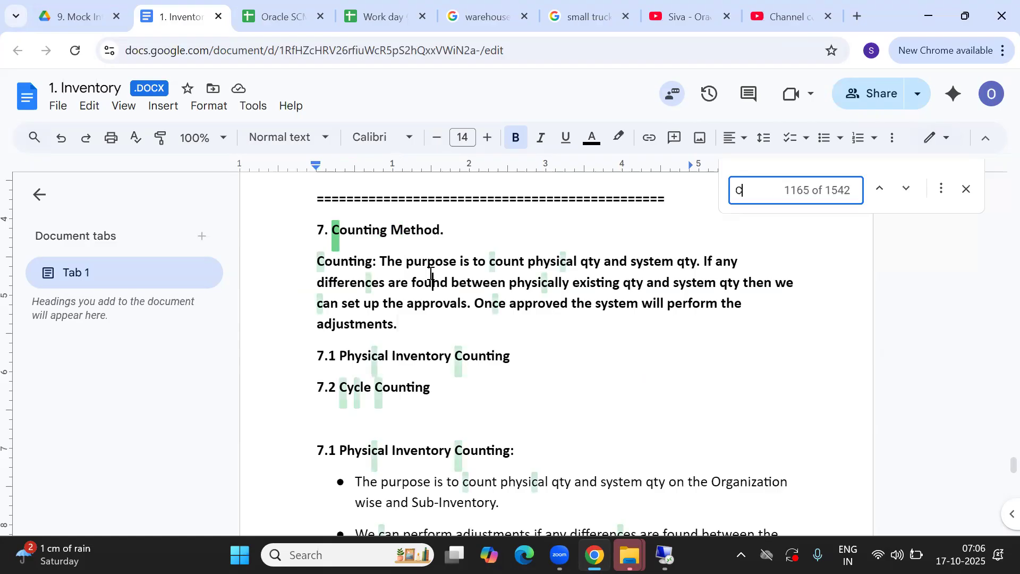
text(ou)
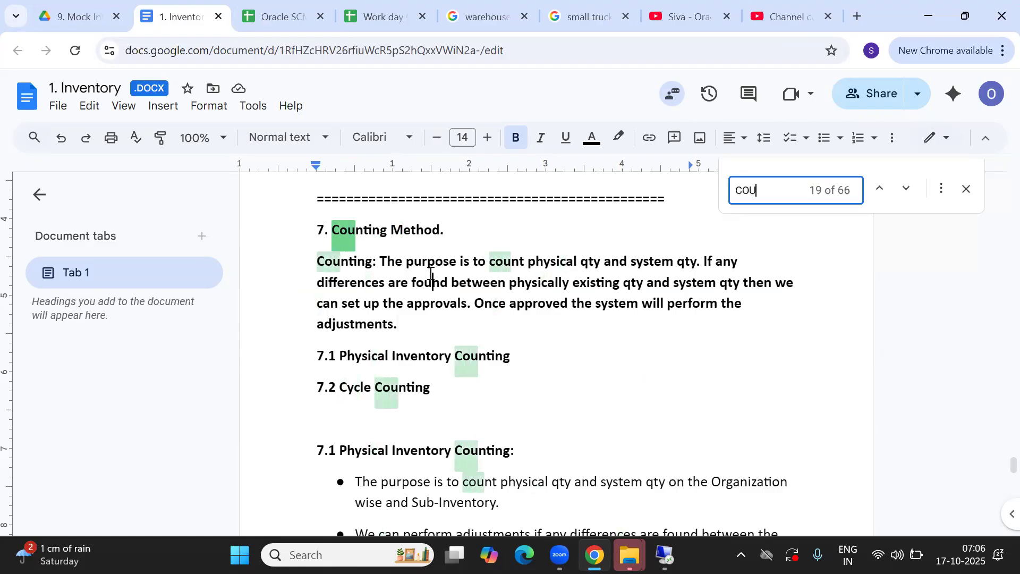
text(n)
key(BackSpace)
key(BackSpace)
key(BackSpace)
text(yc)
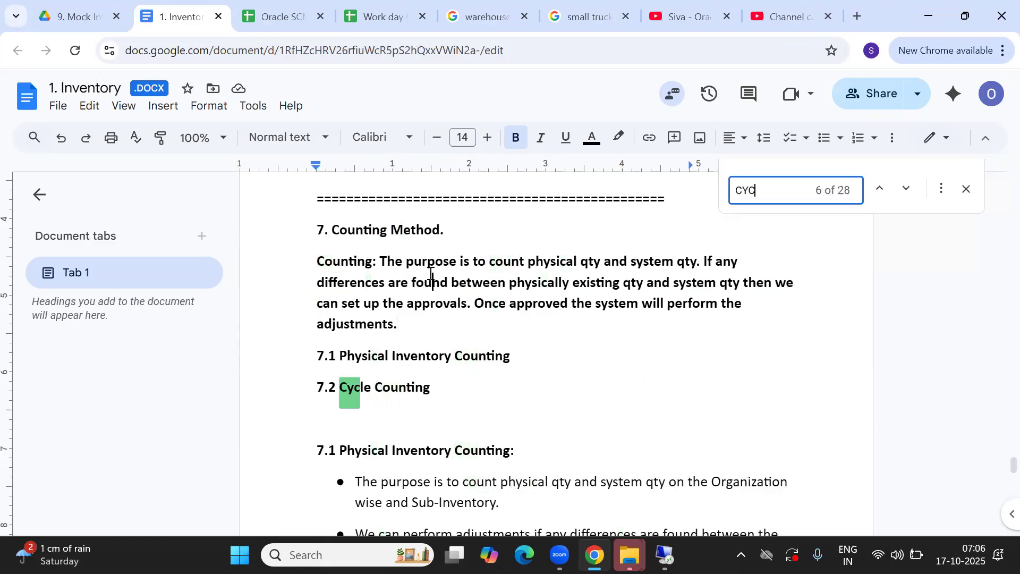
text(LE COUN)
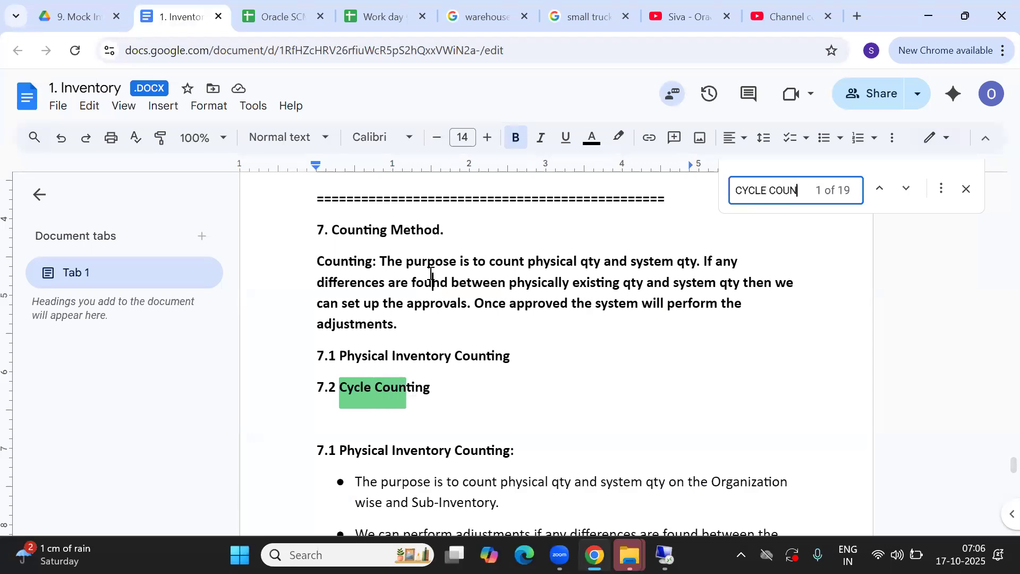
key(Return)
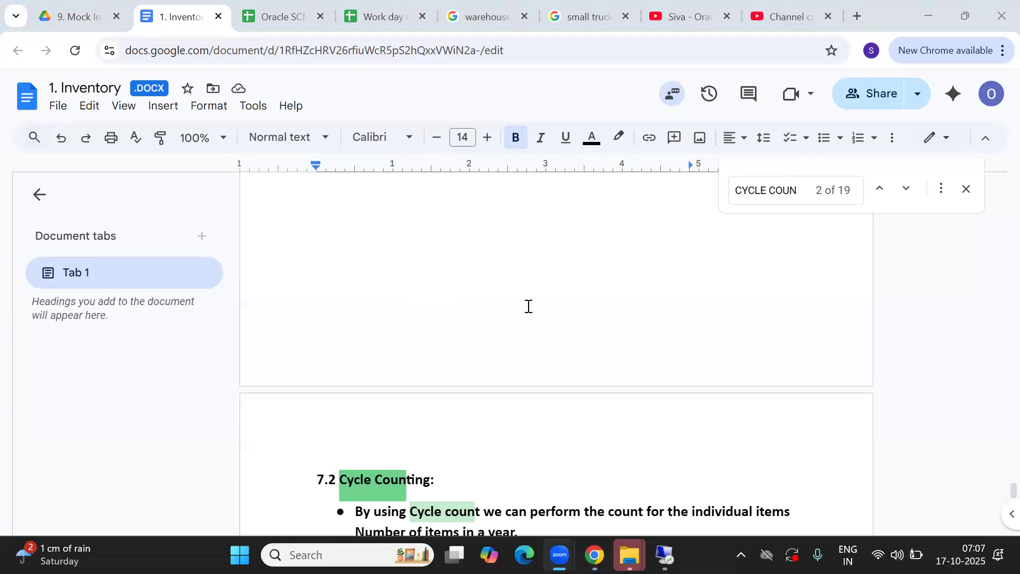
Review the Cycle Counting bullets and example table, then bring the Oracle Applications remote desktop forward
click(446, 485)
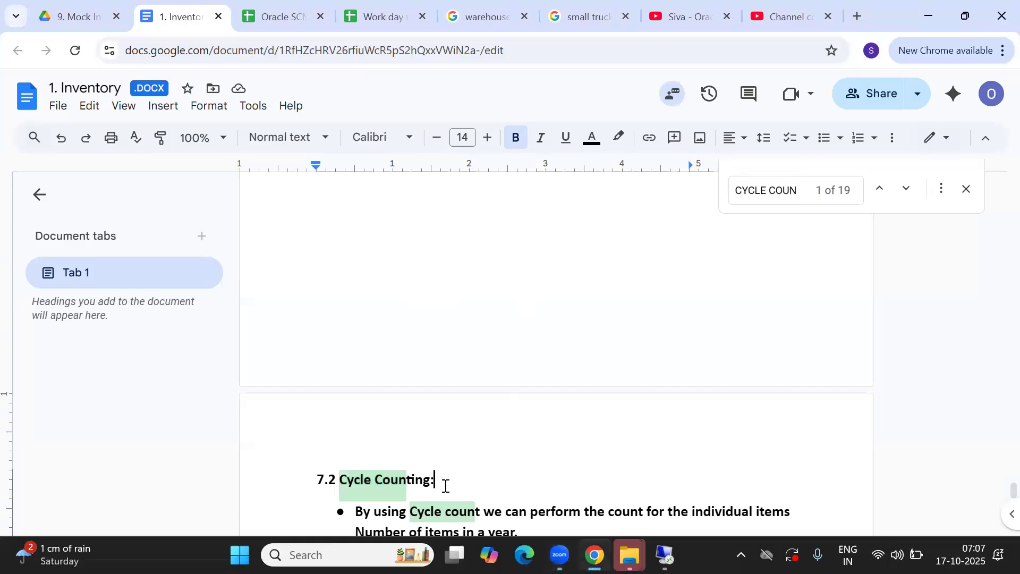
key(Down)
key(Down)
key(Down)
key(Down)
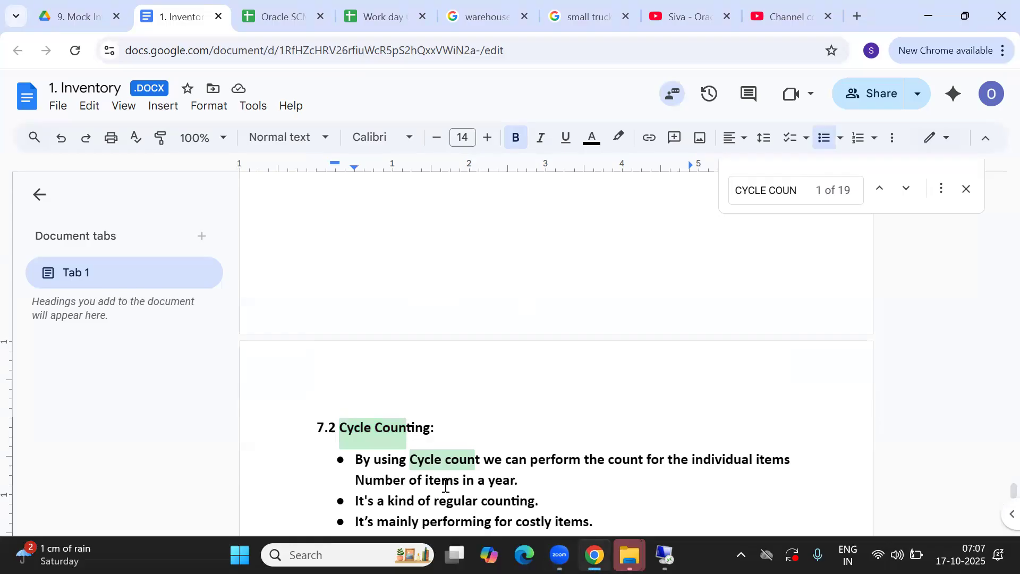
key(Down)
key(Down)
key(Down)
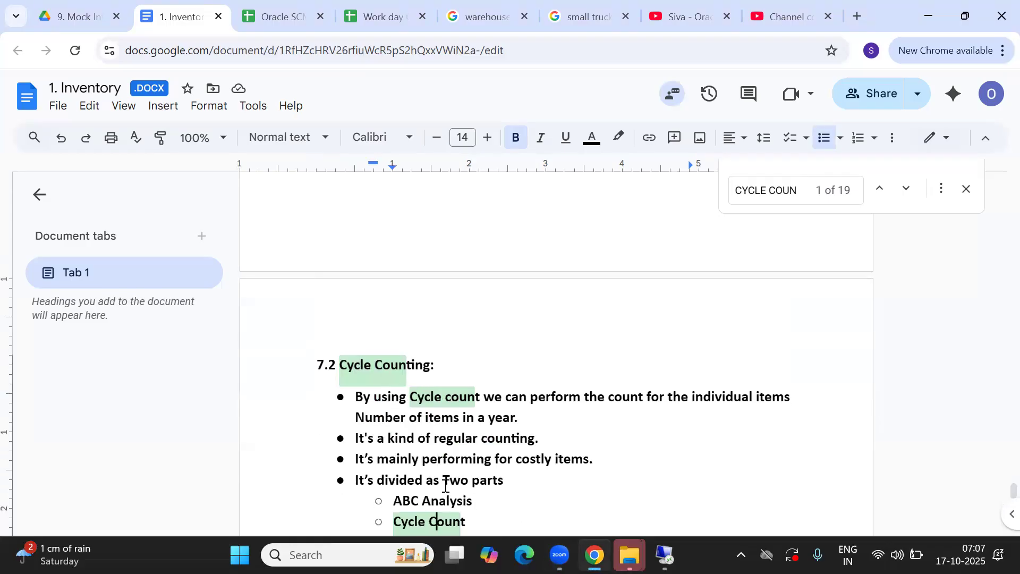
key(Down)
key(Down)
key(Down)
key(Down)
key(Down)
key(Down)
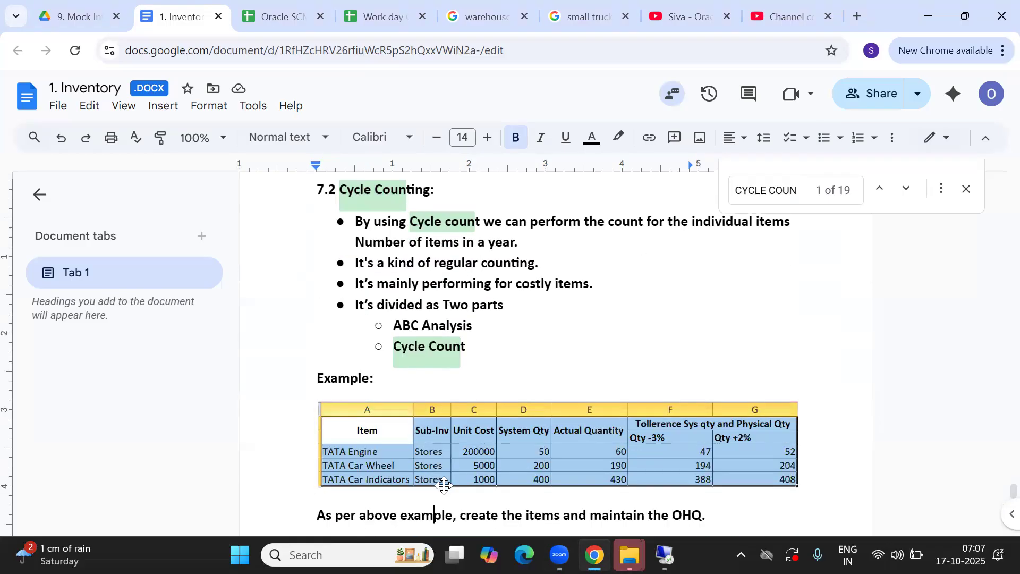
key(Up)
key(Up)
key(Up)
key(Up)
key(Up)
key(Up)
key(Up)
key(Up)
key(Up)
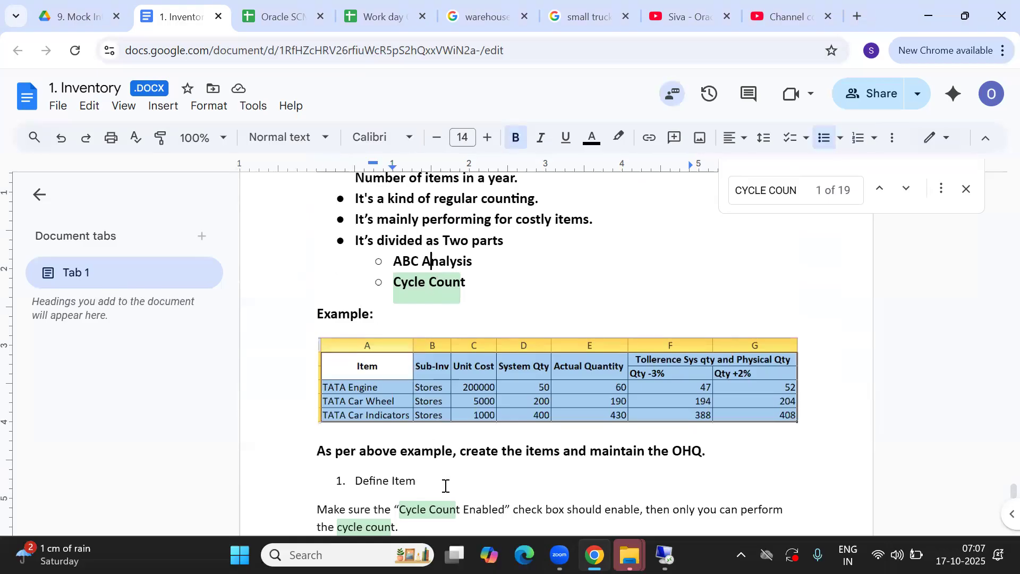
key(Up)
key(Up)
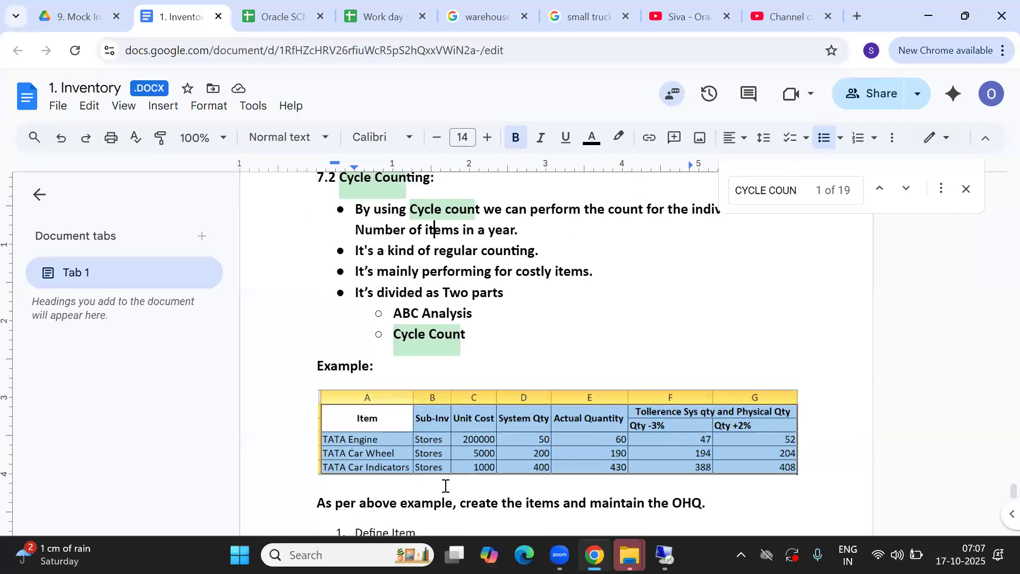
key(Down)
key(Down)
key(Down)
key(Down)
key(Down)
key(Down)
key(Down)
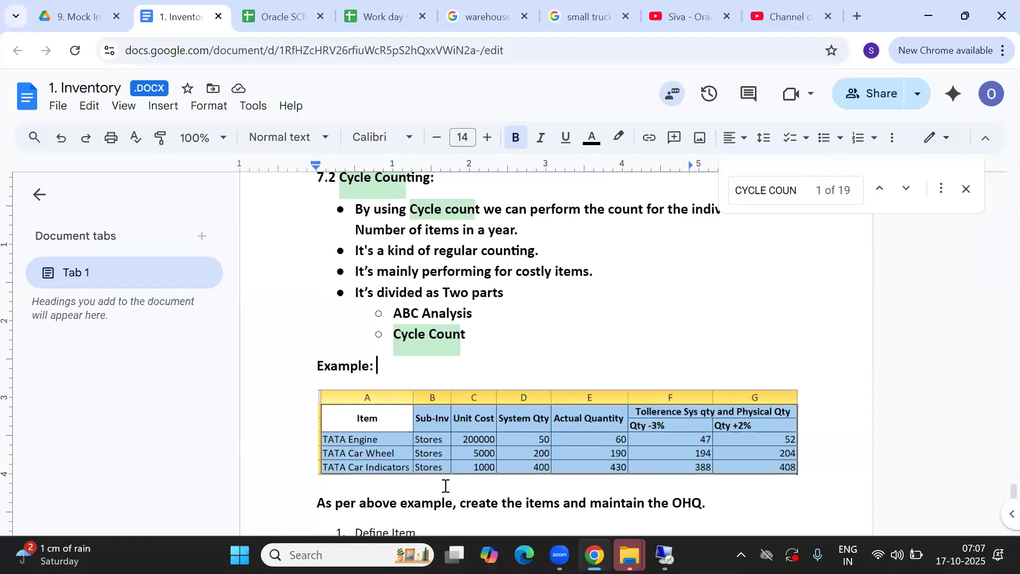
key(Down)
key(Down)
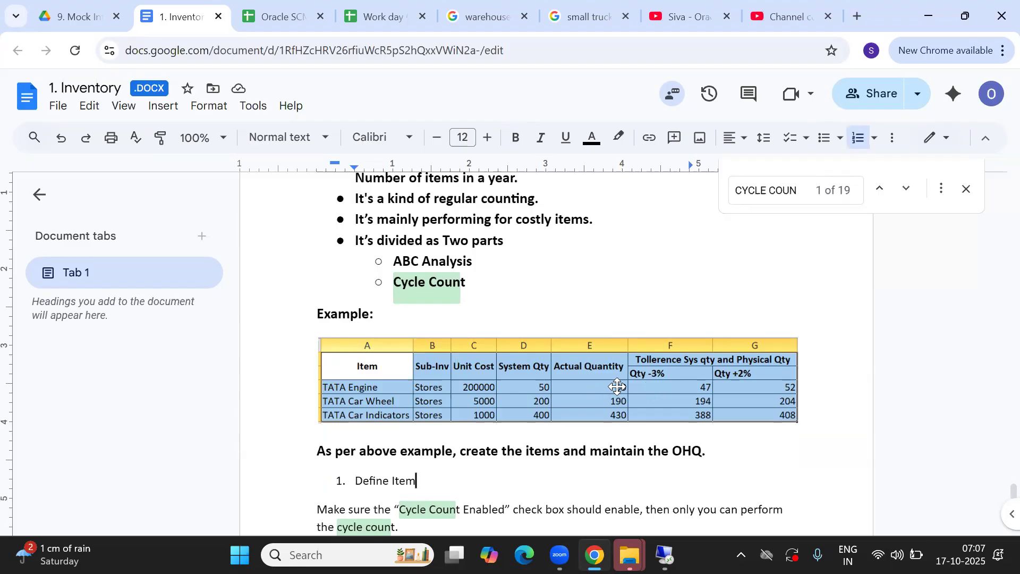
click(508, 458)
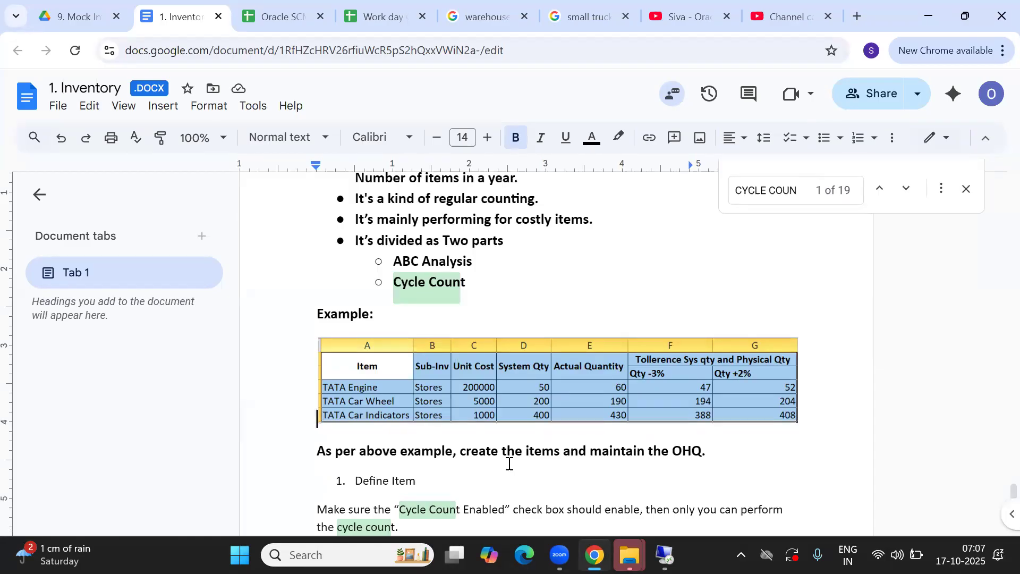
key(alt+Tab)
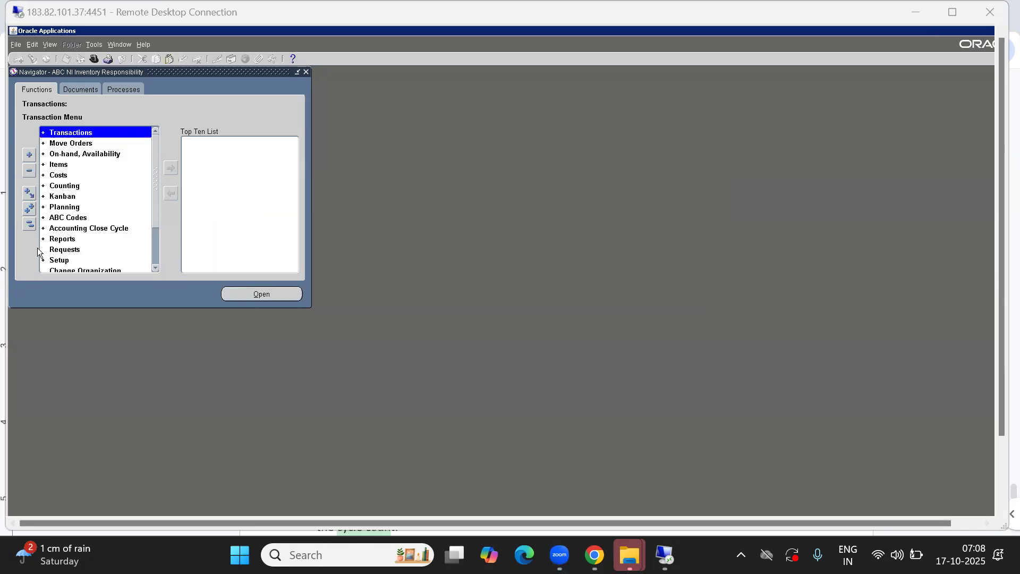
From the Navigator, open Items > Master Items for the ABC Item Master Organization
click(29, 229)
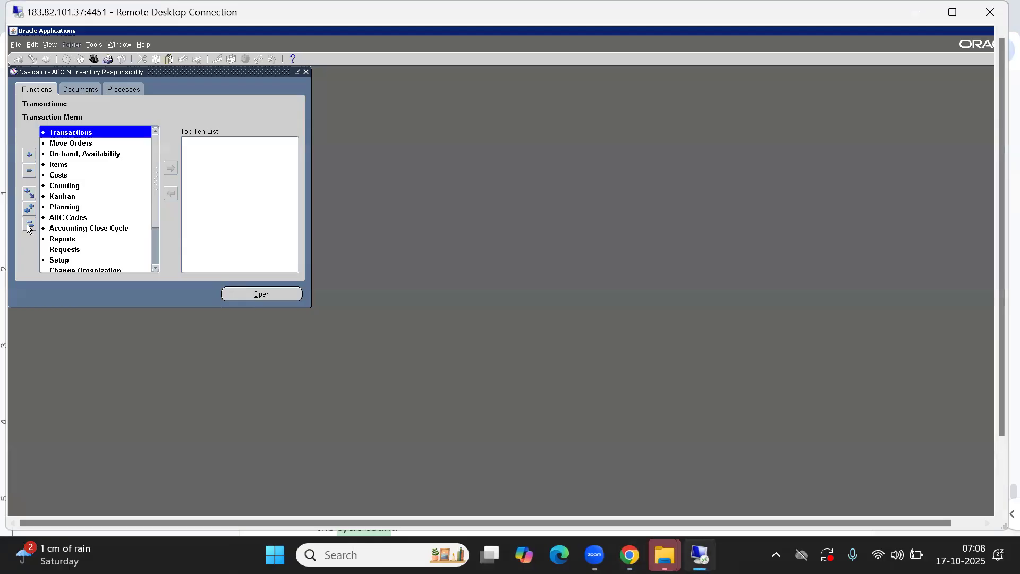
text(C)
key(Up)
key(Up)
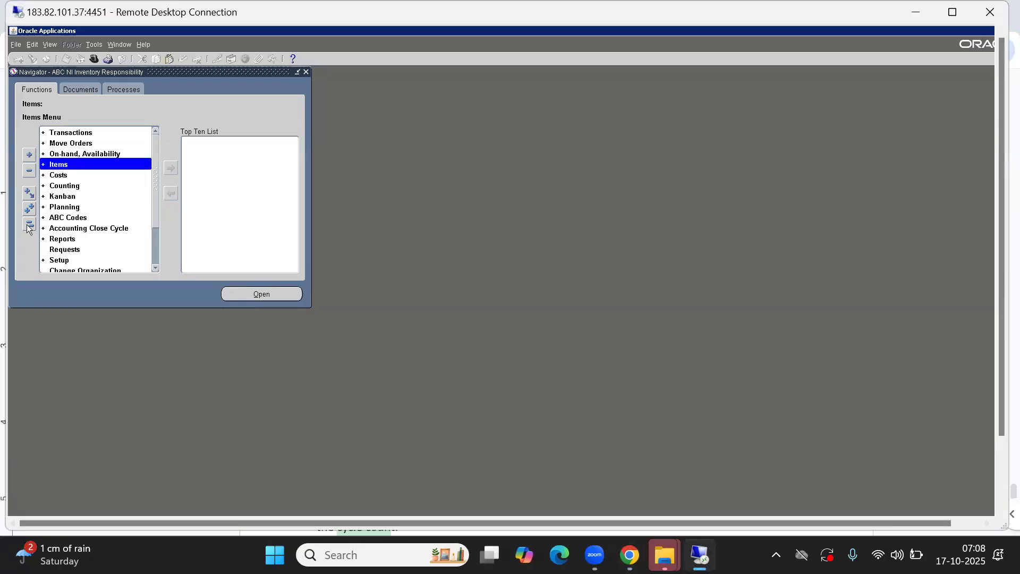
key(Down)
key(Return)
key(Return)
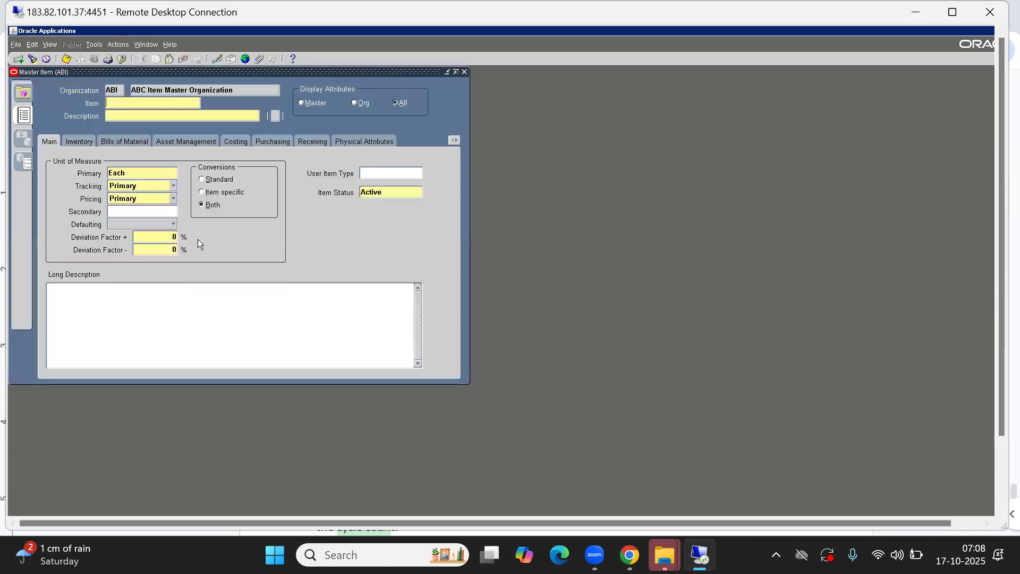
Enter the new item code and paste it into Description, dismissing the Items flexfield
text(ABCL00999)
key(shift+Tab)
key(ctrl+c)
key(Tab)
key(ctrl+v)
key(Tab)
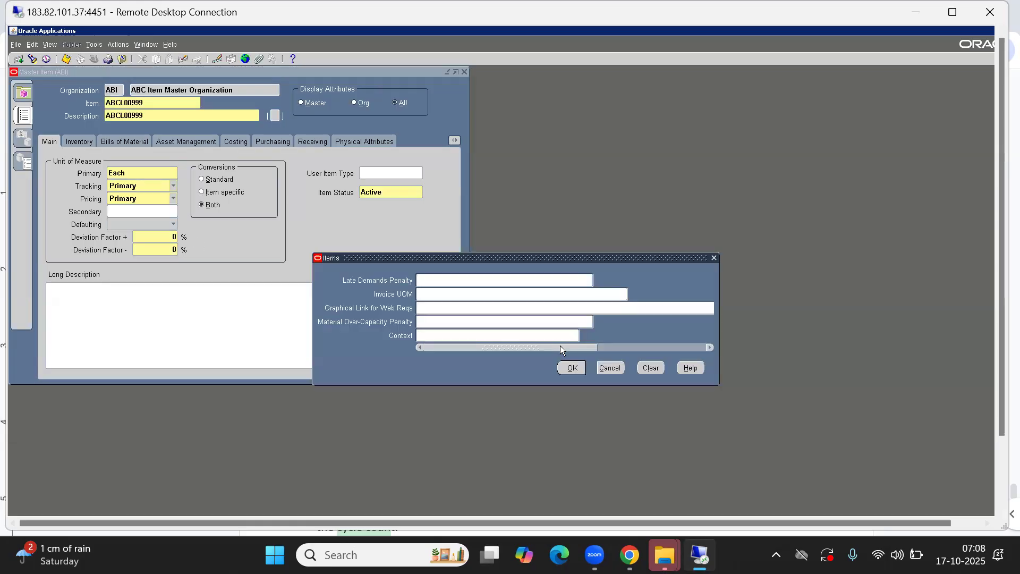
click(609, 367)
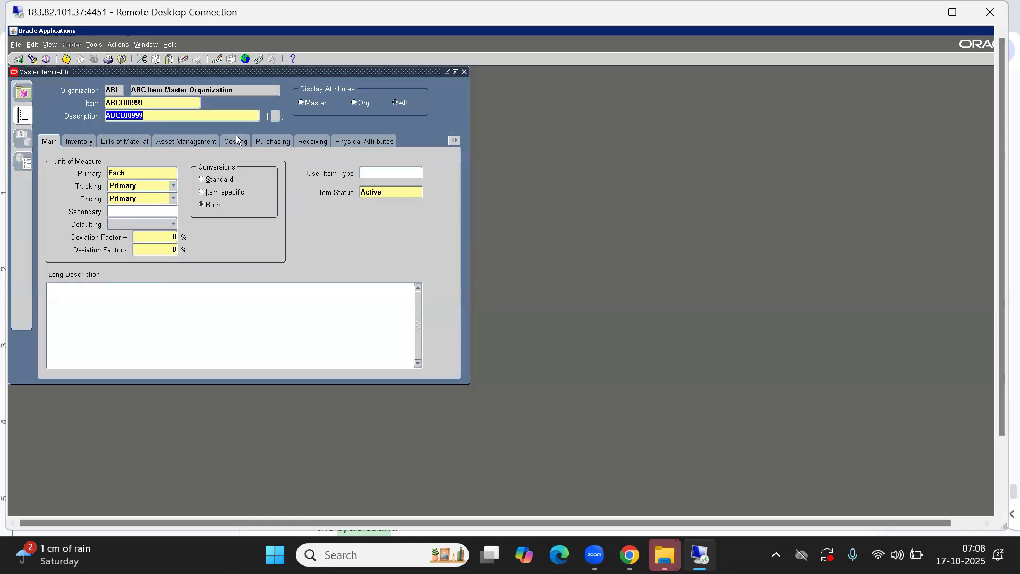
Correct the item code and description so both read ABCL0099C
key(shift+Tab)
click(153, 103)
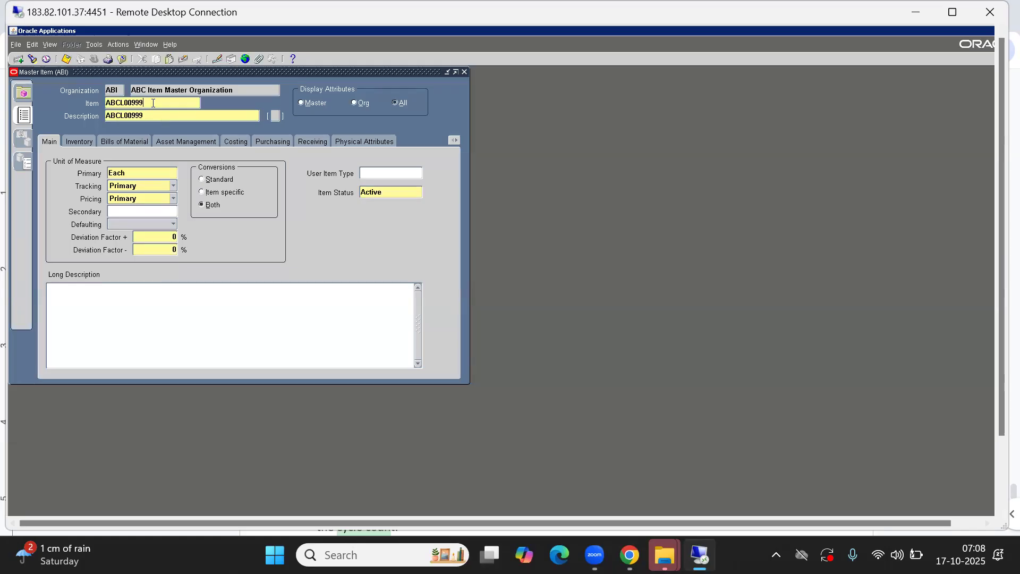
key(BackSpace)
key(BackSpace)
key(BackSpace)
key(BackSpace)
key(BackSpace)
key(BackSpace)
key(BackSpace)
key(BackSpace)
key(BackSpace)
key(ctrl+z)
key(Tab)
key(ctrl+c)
click(148, 115)
key(BackSpace)
text(C)
Set the primary unit of measure to A_Each
double_click(135, 171)
text(E_A)
key(Tab)
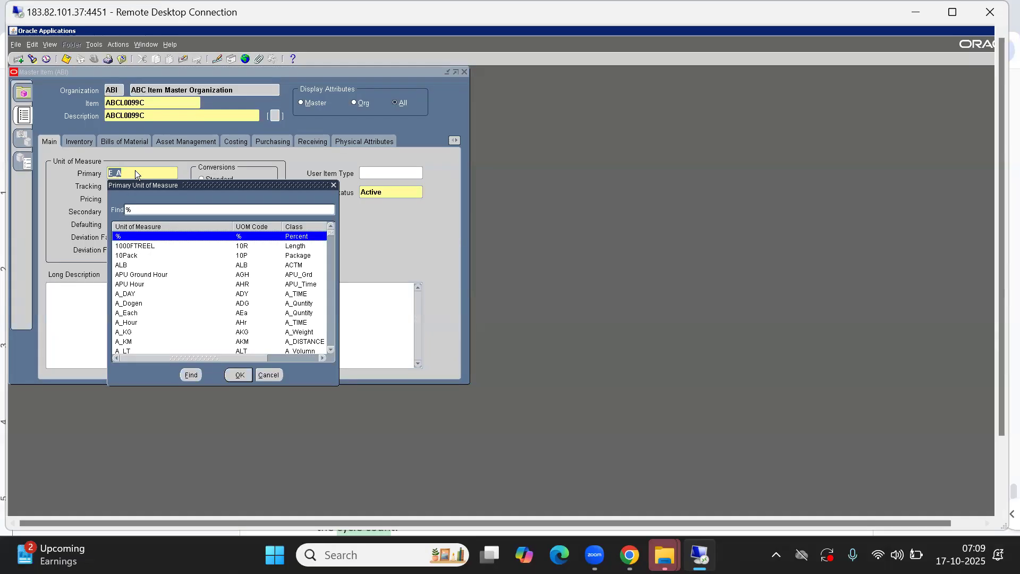
text(e)
key(Down)
key(Down)
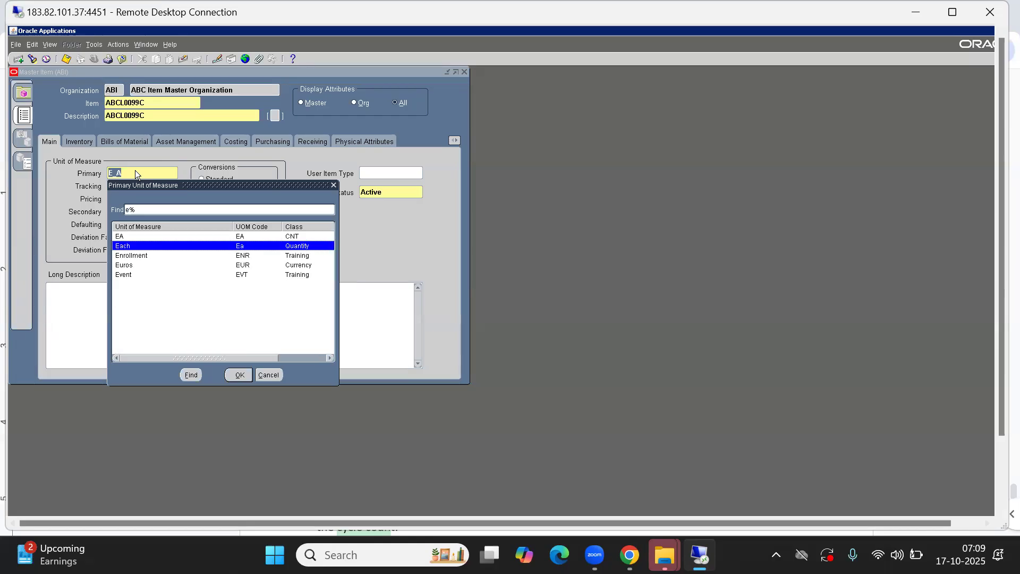
key(Up)
key(Up)
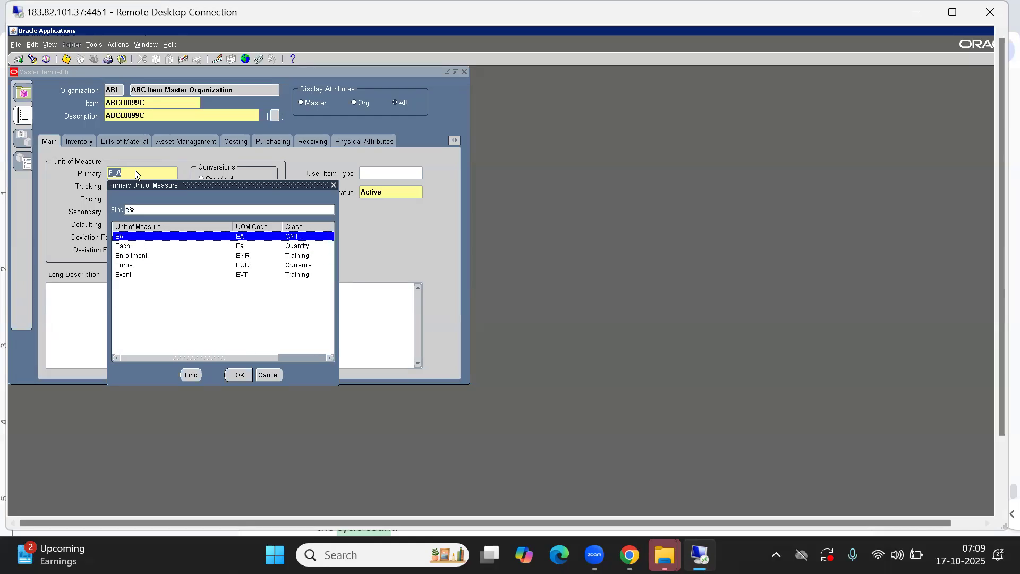
key(Down)
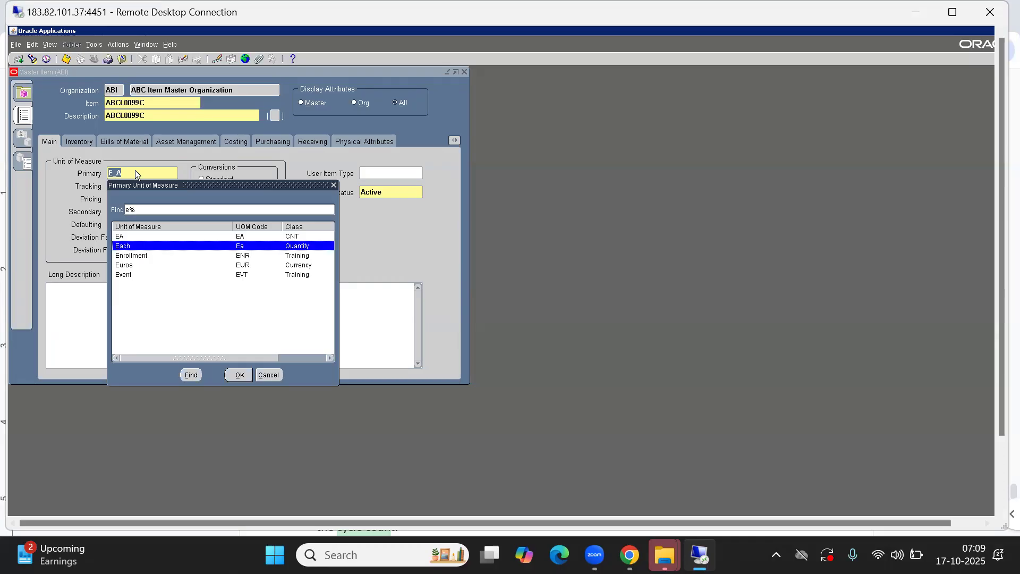
click(269, 375)
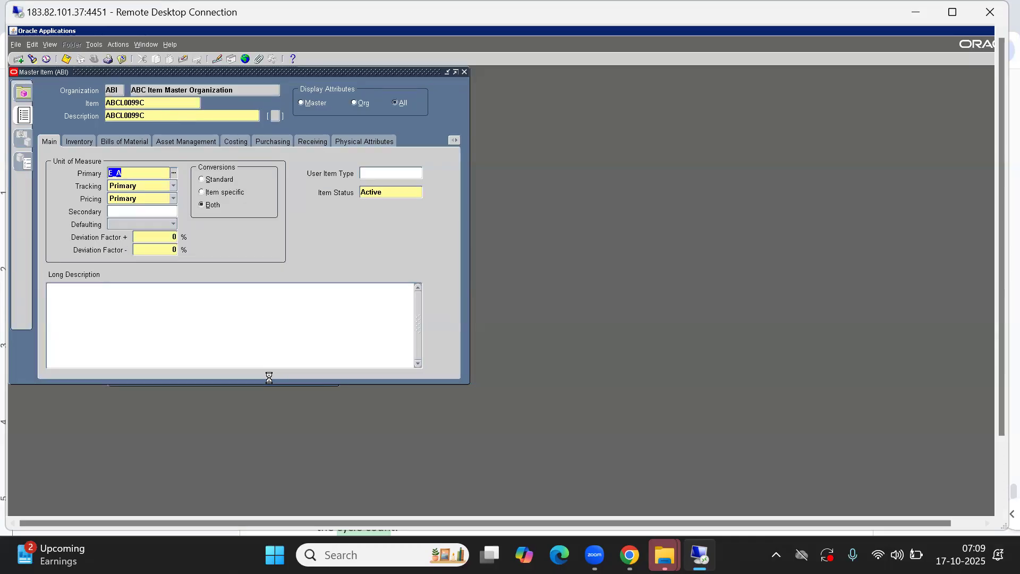
click(569, 337)
text(_E)
key(Tab)
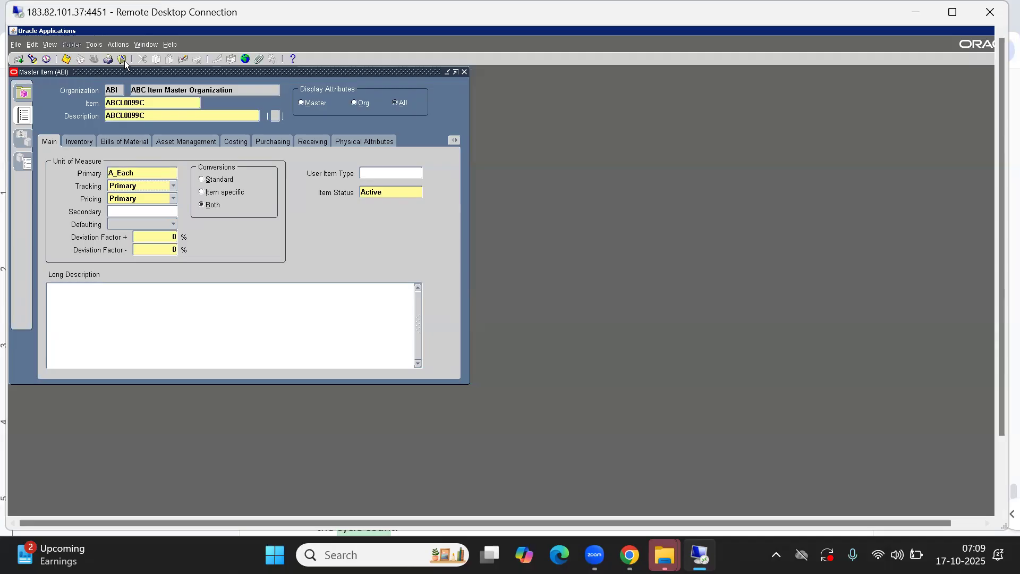
click(93, 45)
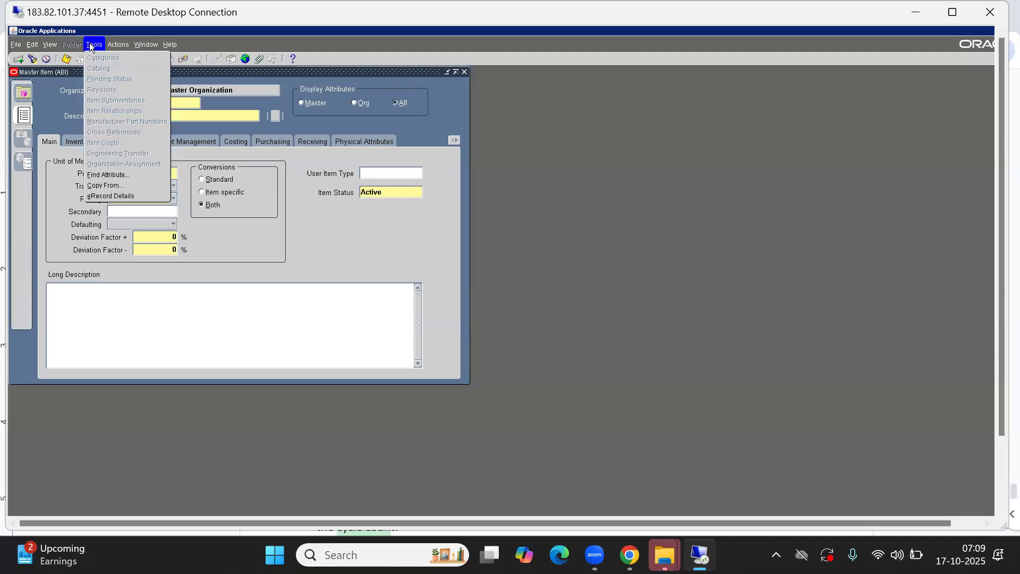
Copy attributes from the Finished Good template onto item ABCL0099C
click(106, 188)
text(FIN)
key(Tab)
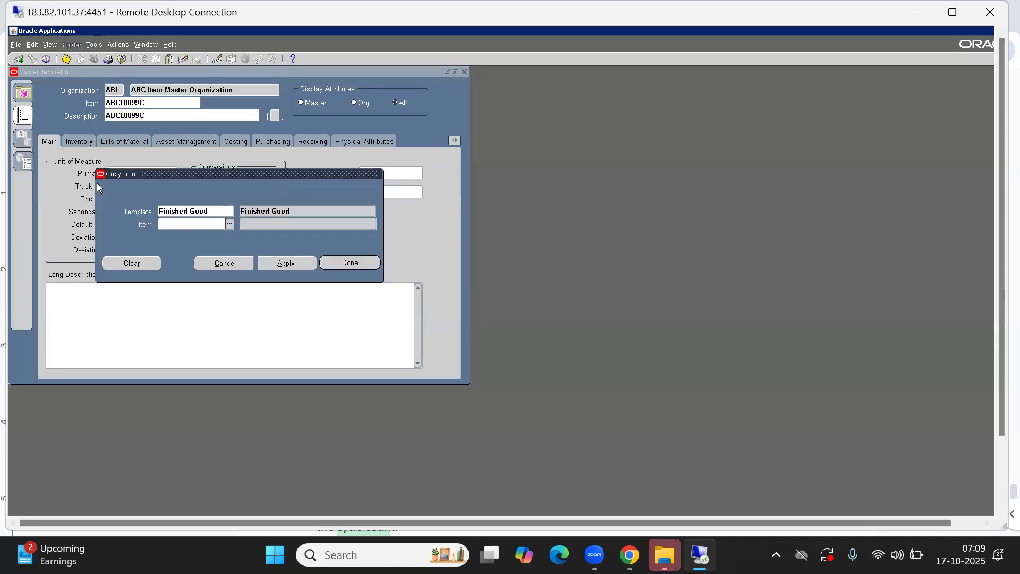
click(339, 263)
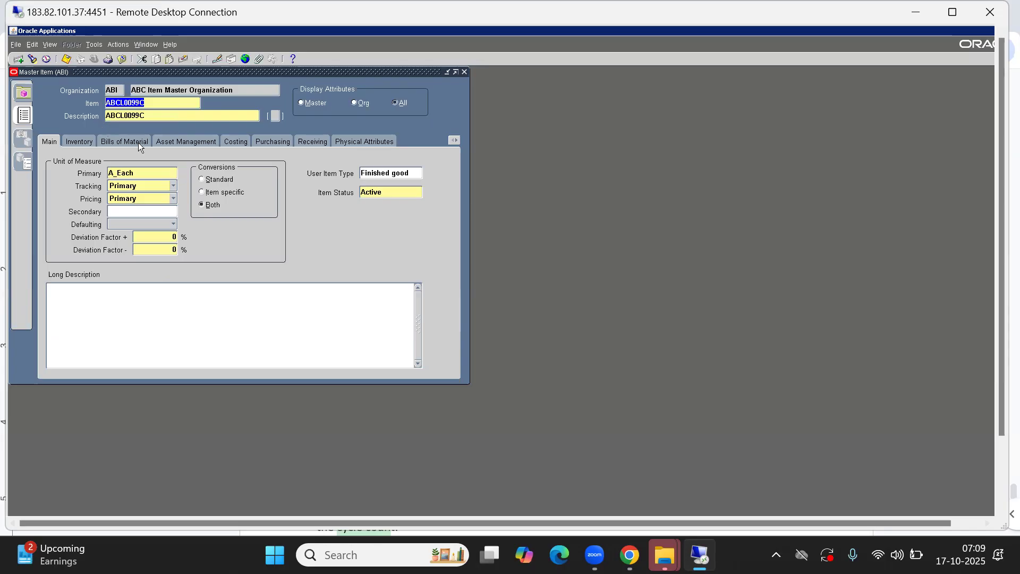
Check cycle counting on the Inventory tab and assign the item to ABC Noida Inv Org
click(81, 141)
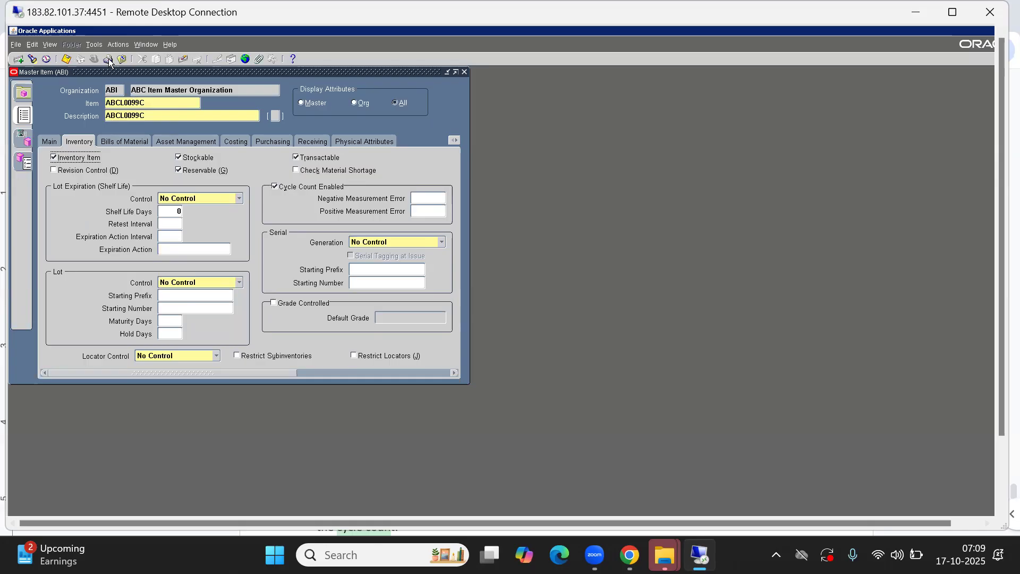
click(93, 44)
click(112, 167)
click(423, 161)
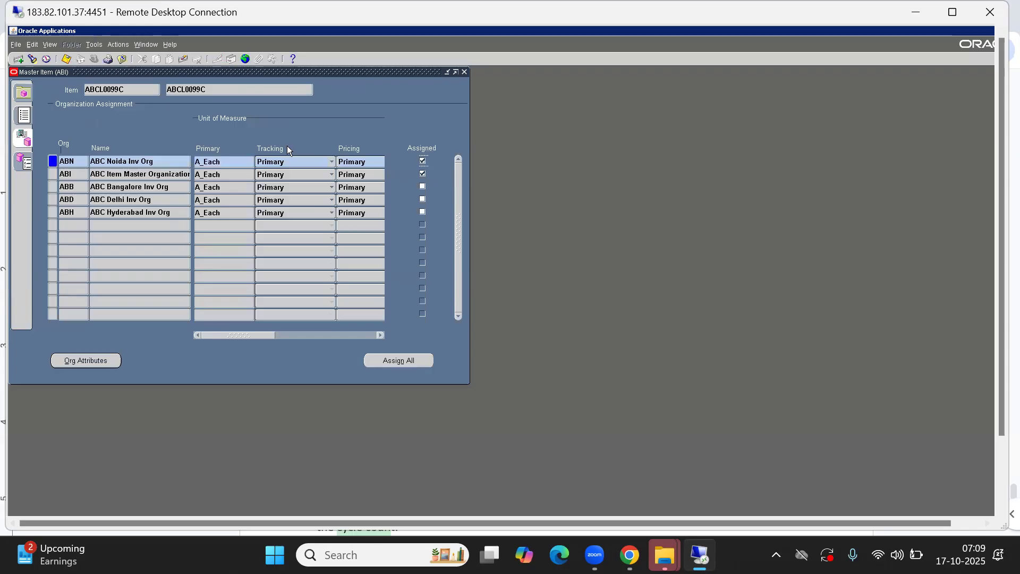
click(28, 121)
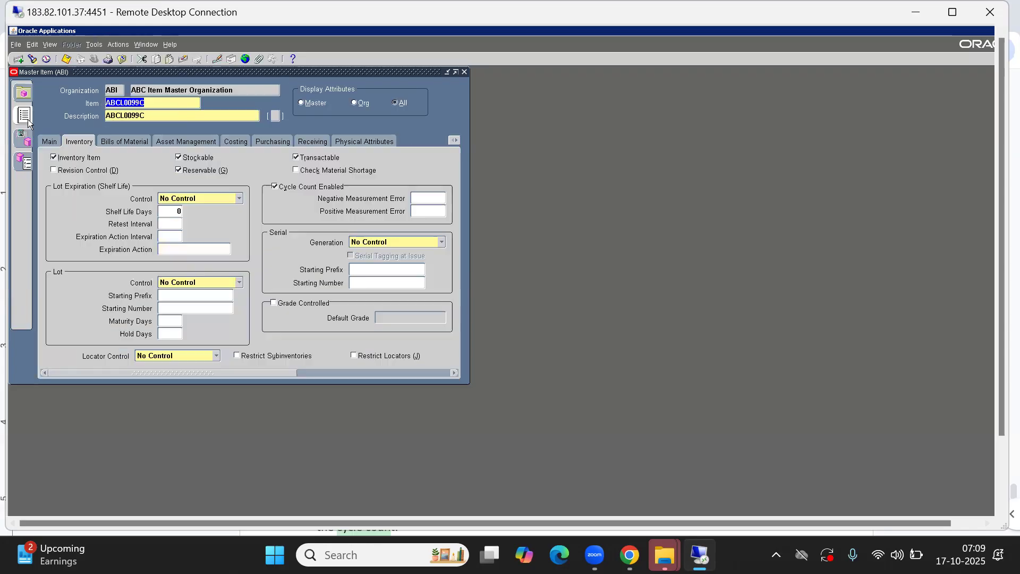
click(18, 59)
Enter new item ABCL0088C with description ABCL0088C, cancelling the flexfield prompt
key(ctrl+v)
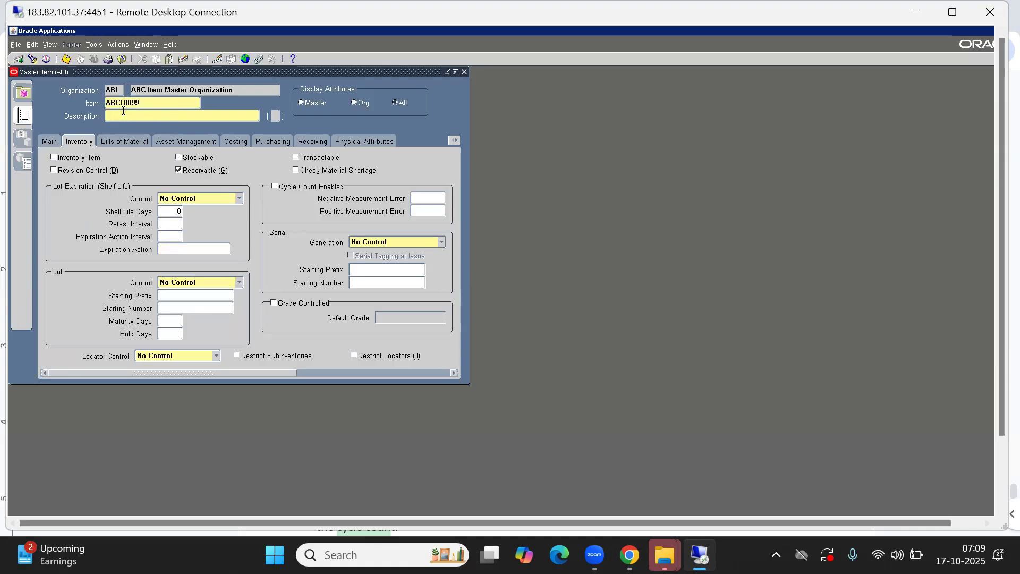
text(88)
key(BackSpace)
key(BackSpace)
key(BackSpace)
text(88C)
key(Tab)
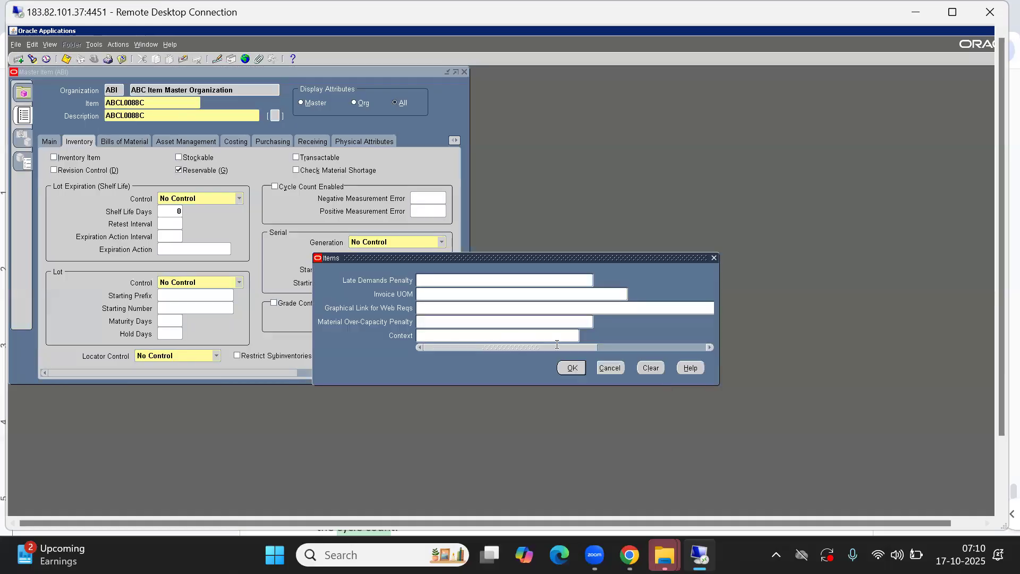
click(609, 367)
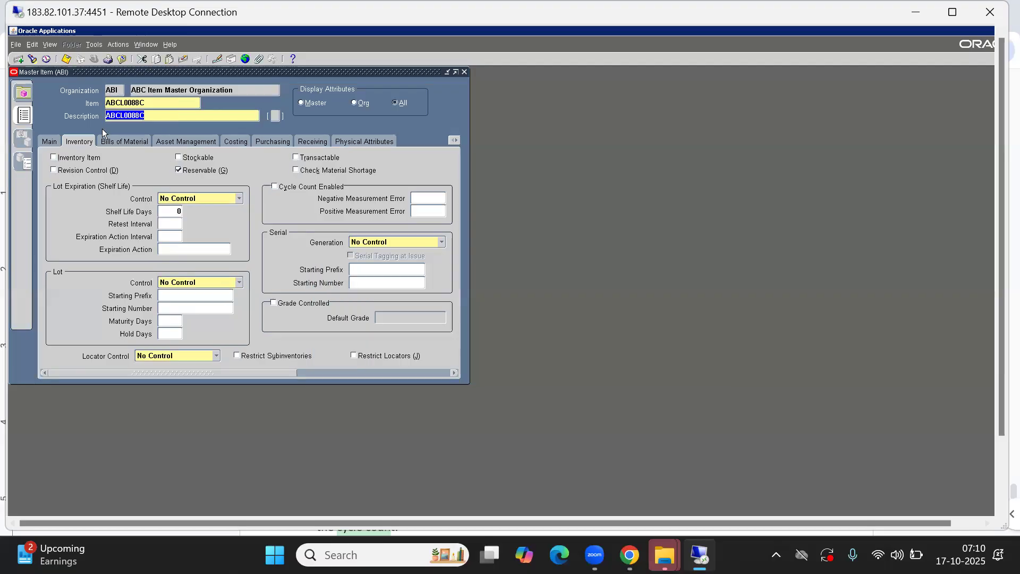
Set primary unit A_Each and apply the Finished Good template
click(51, 143)
text(A_Each)
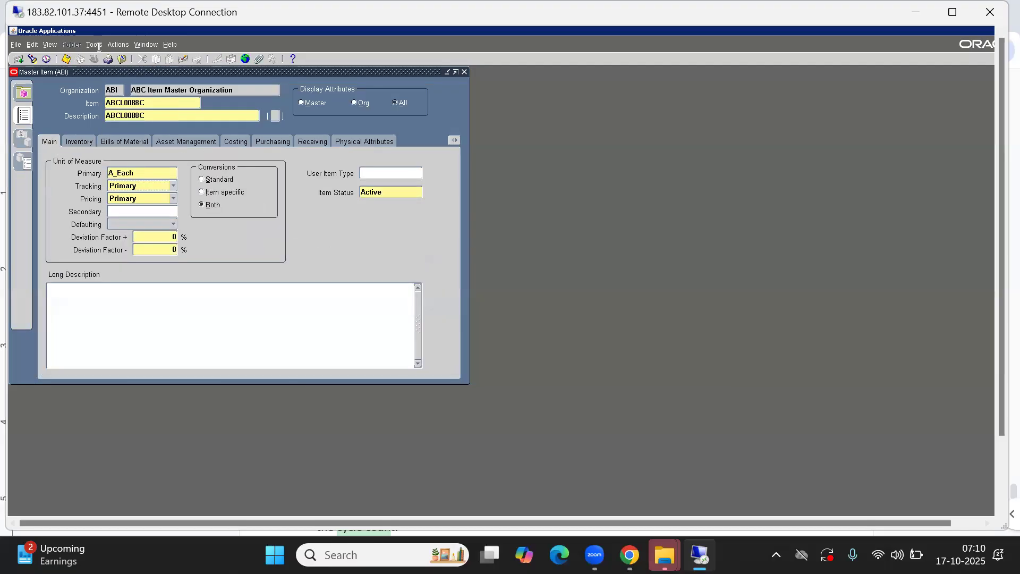
key(alt+t)
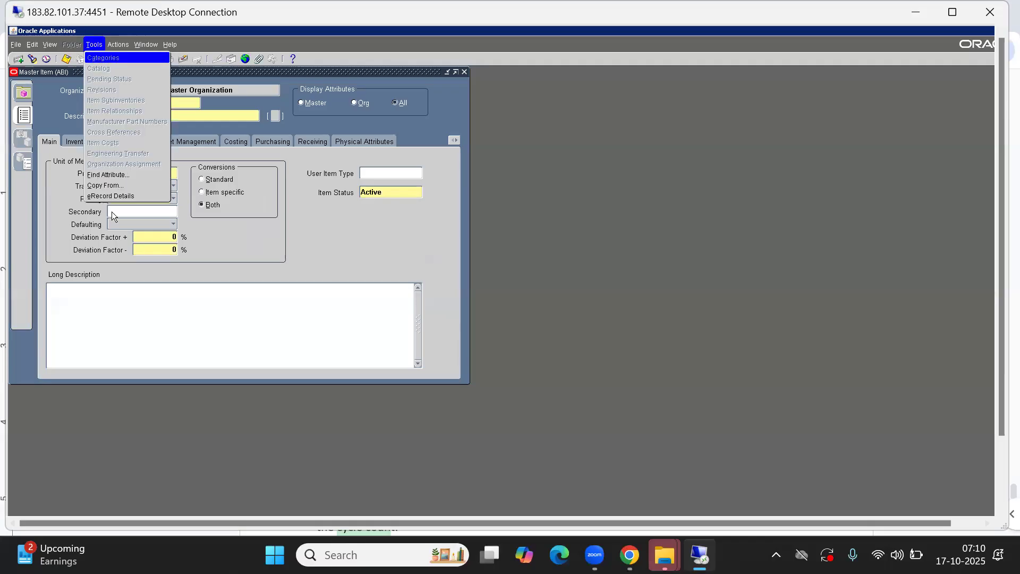
click(96, 184)
text(FI)
key(Tab)
key(Return)
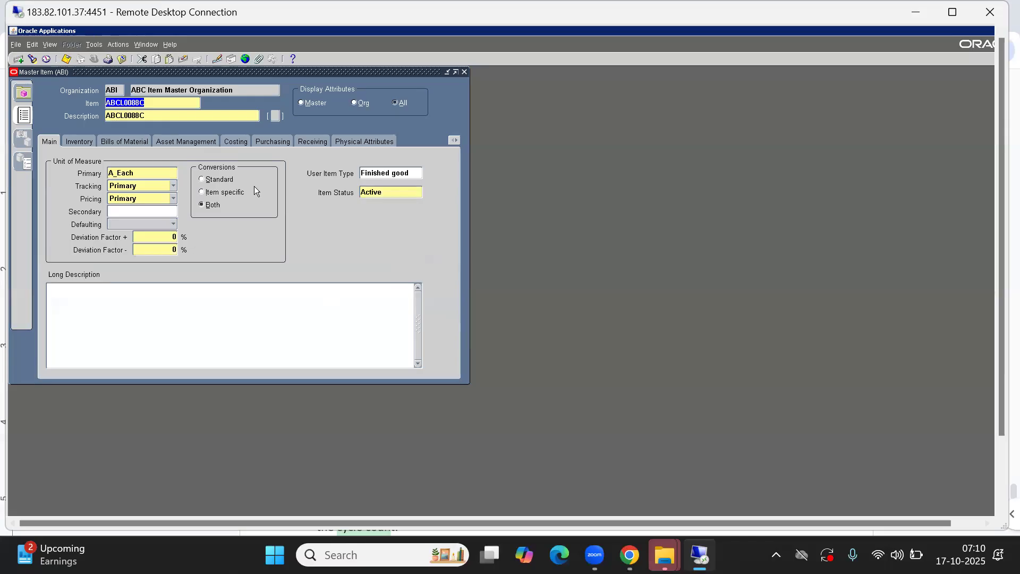
Confirm cycle counting on the Inventory tab and assign ABCL0088C to ABC Noida Inv Org
click(79, 141)
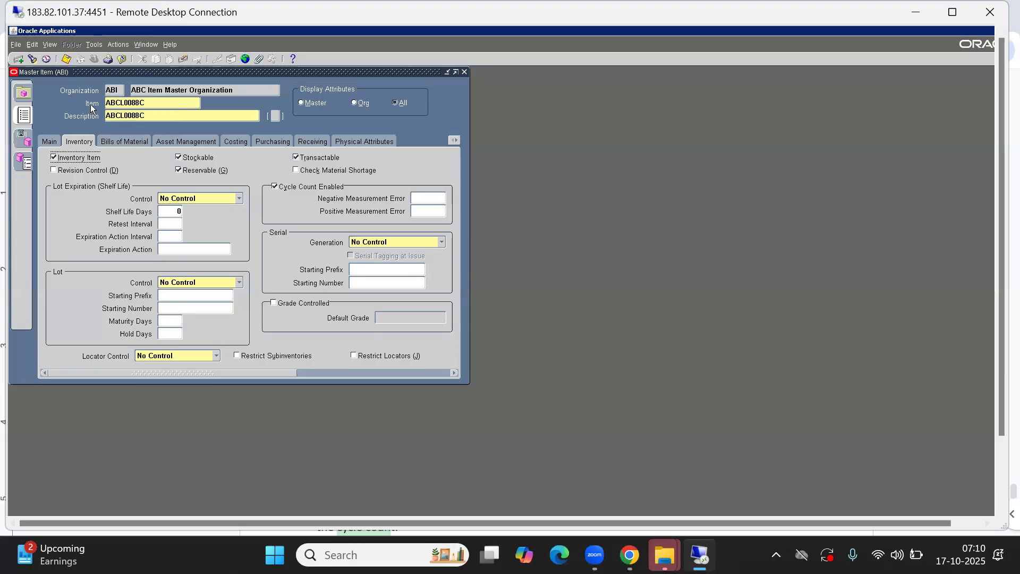
click(93, 44)
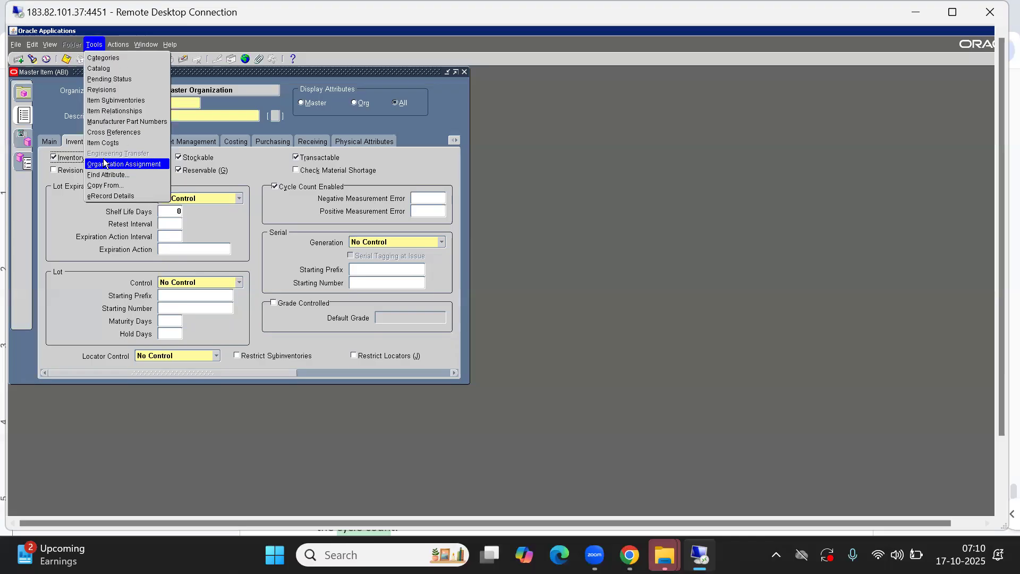
click(123, 162)
click(422, 161)
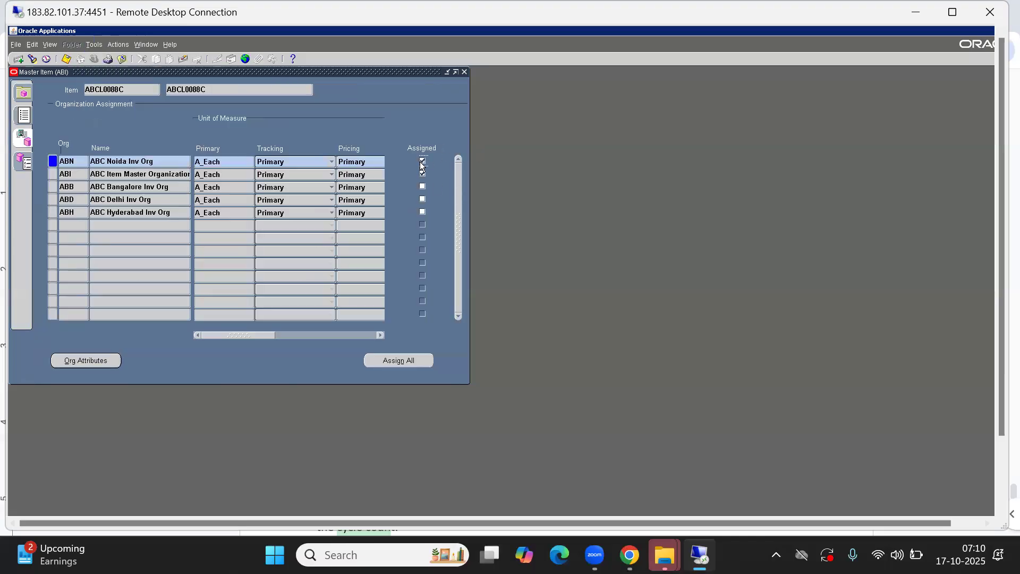
click(24, 115)
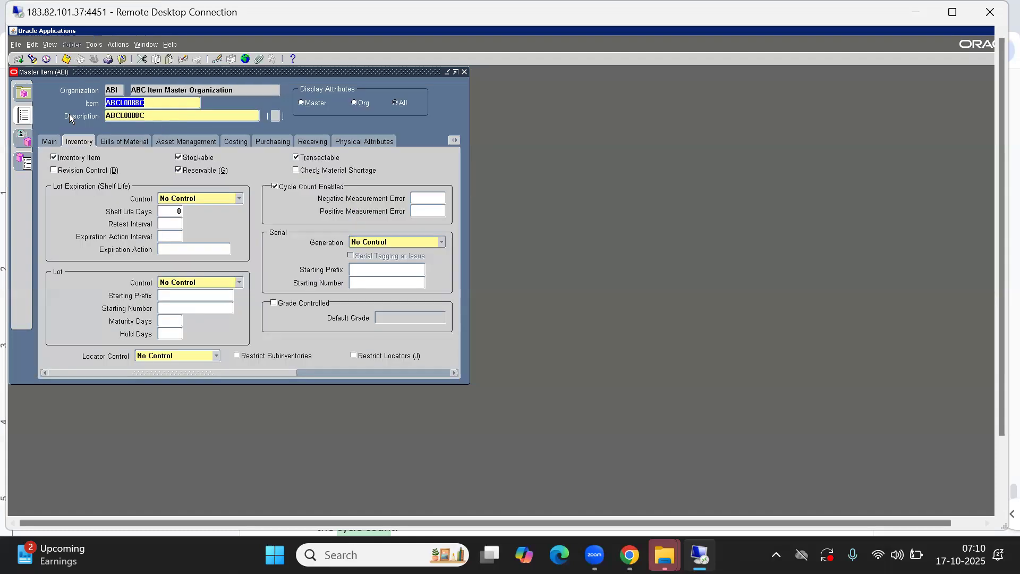
click(49, 142)
click(150, 104)
key(ctrl+c)
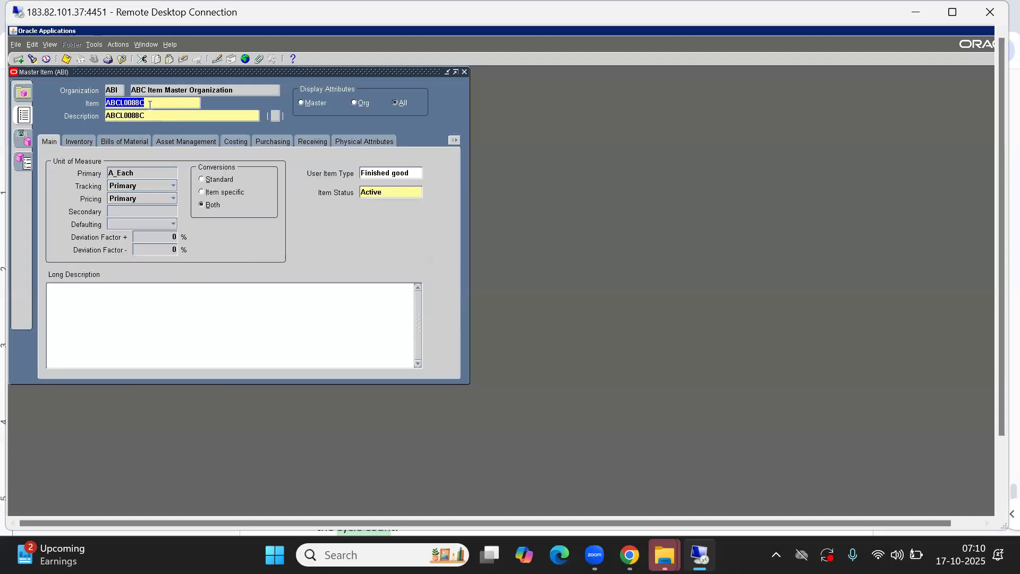
Create item ABCL0077C with description ABCL0077C and primary unit A_Each
click(19, 60)
key(ctrl+v)
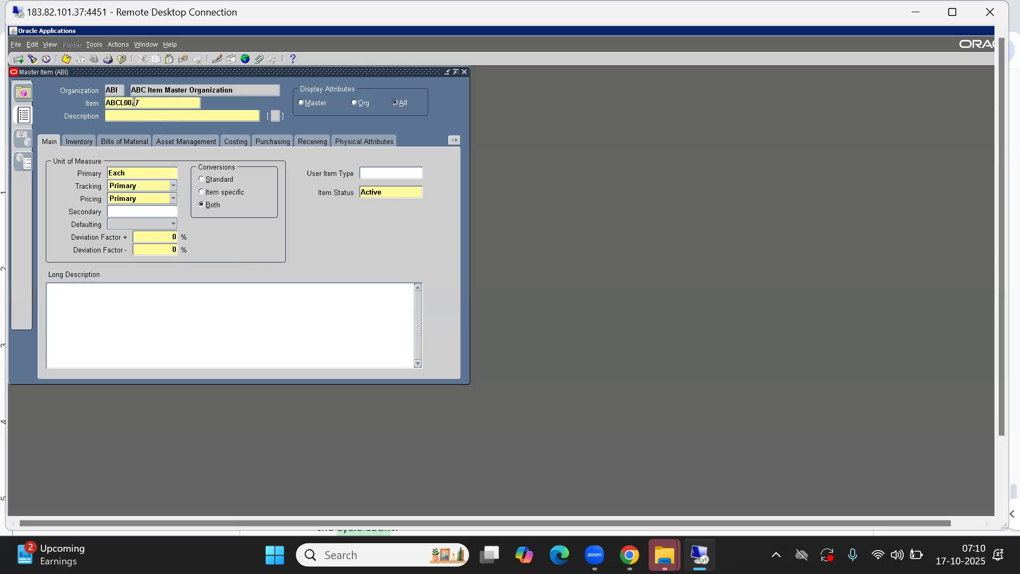
text(ABCL0088)
text(77C)
key(Tab)
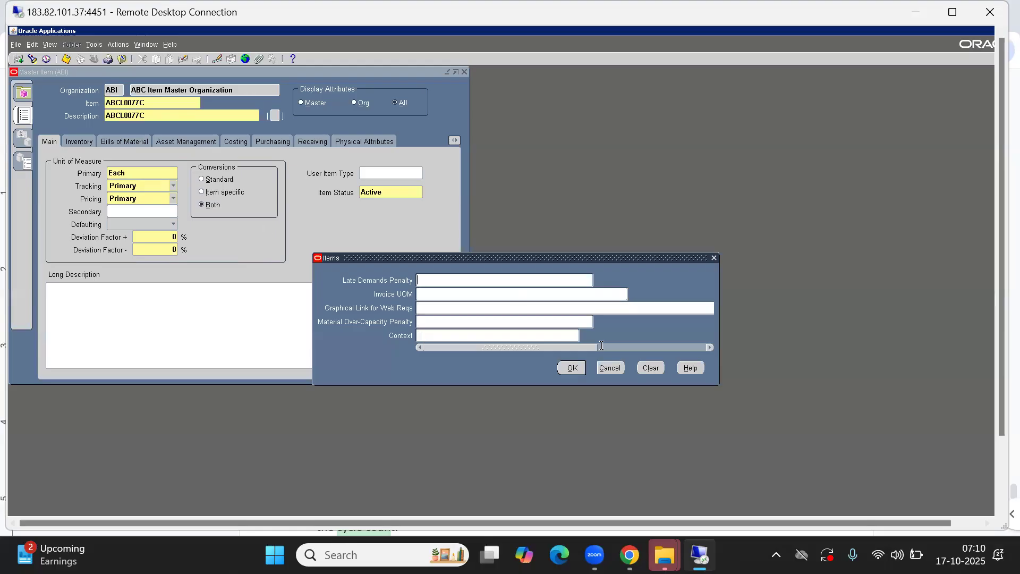
click(611, 368)
click(141, 174)
text(A_E)
key(Tab)
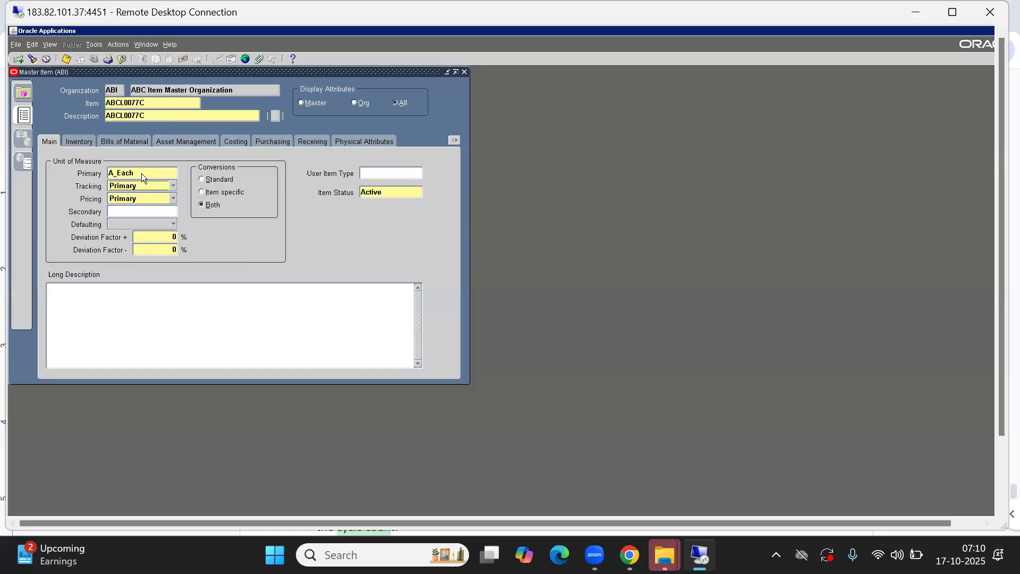
Apply the Finished Good template to ABCL0077C
click(95, 45)
click(105, 185)
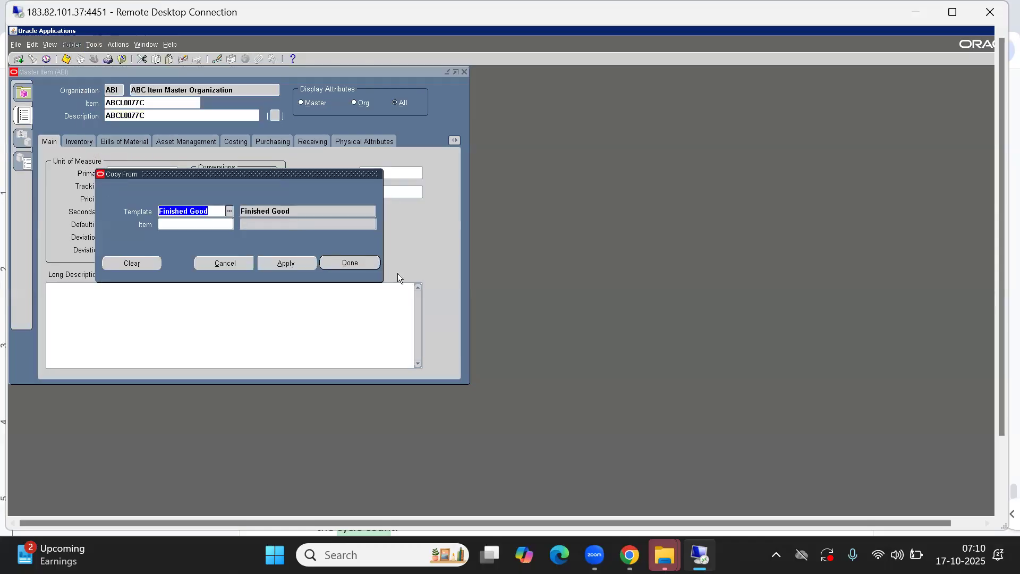
click(368, 266)
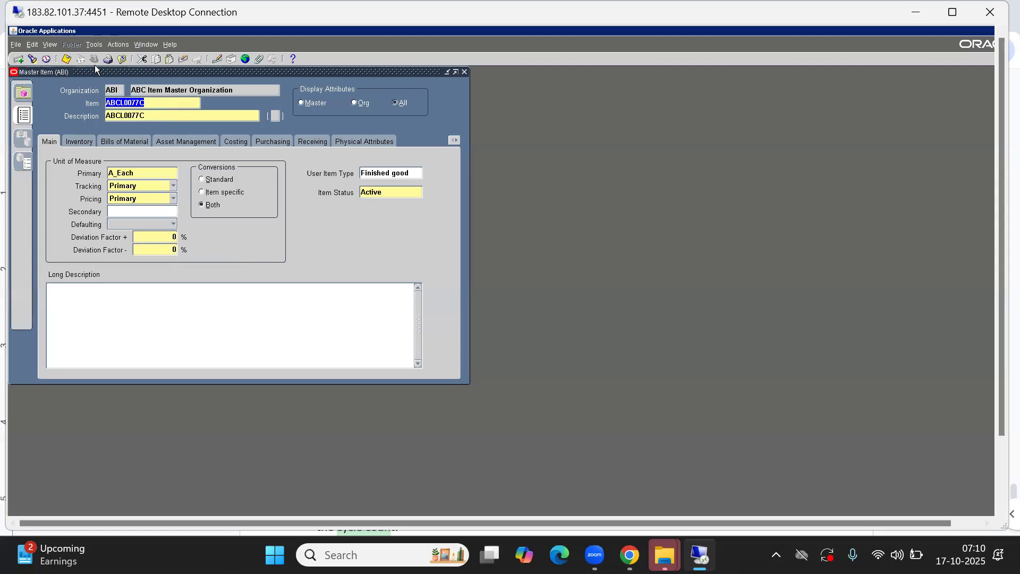
click(94, 44)
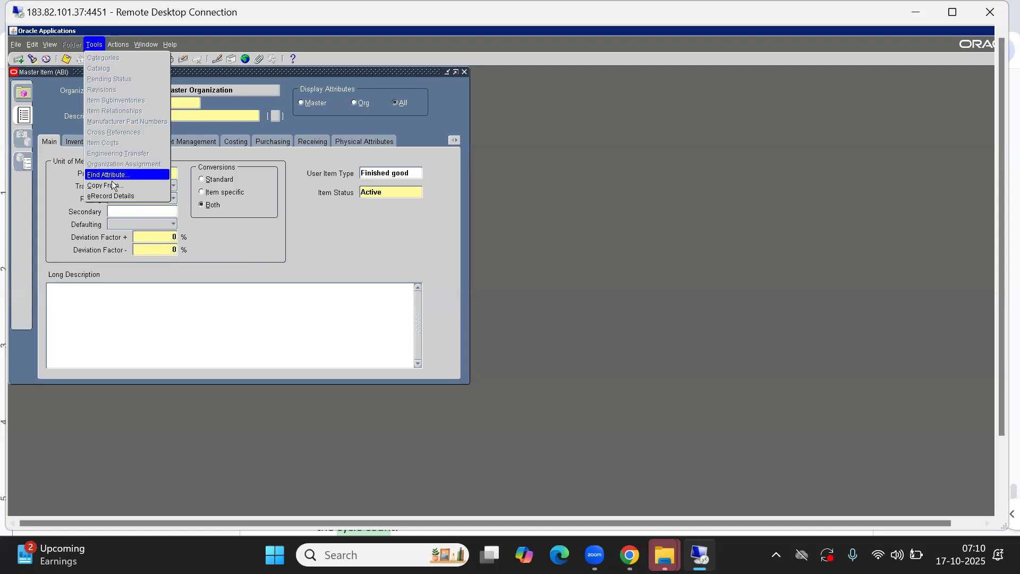
Assign ABCL0077C to ABC Noida Inv Org, then close the Master Item window
click(274, 222)
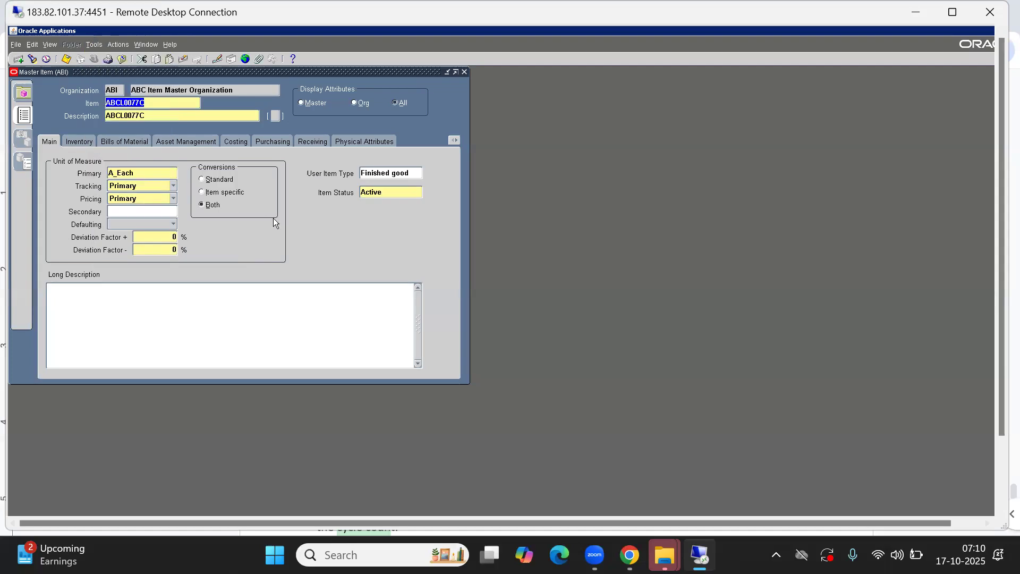
click(94, 45)
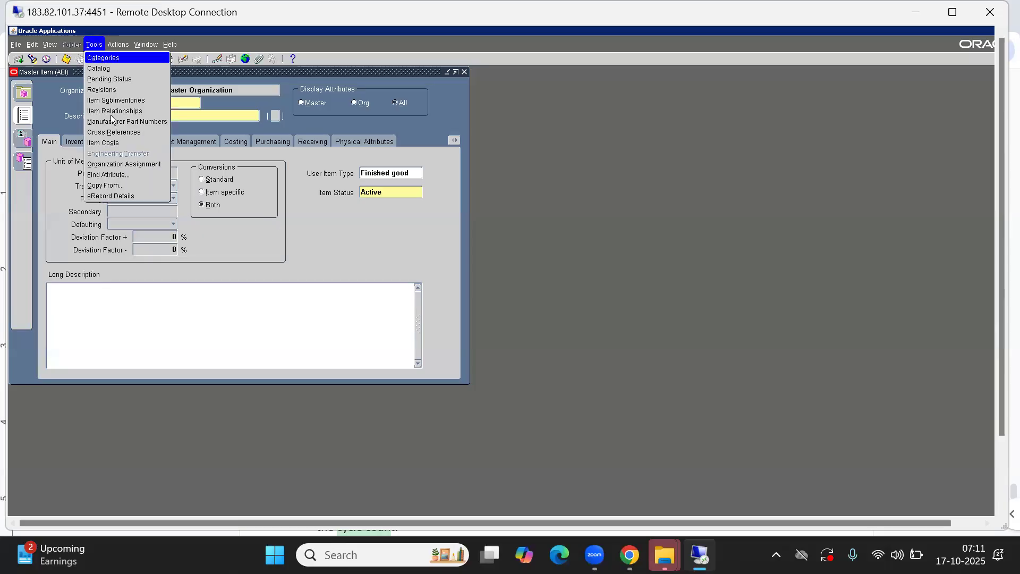
click(94, 44)
click(102, 45)
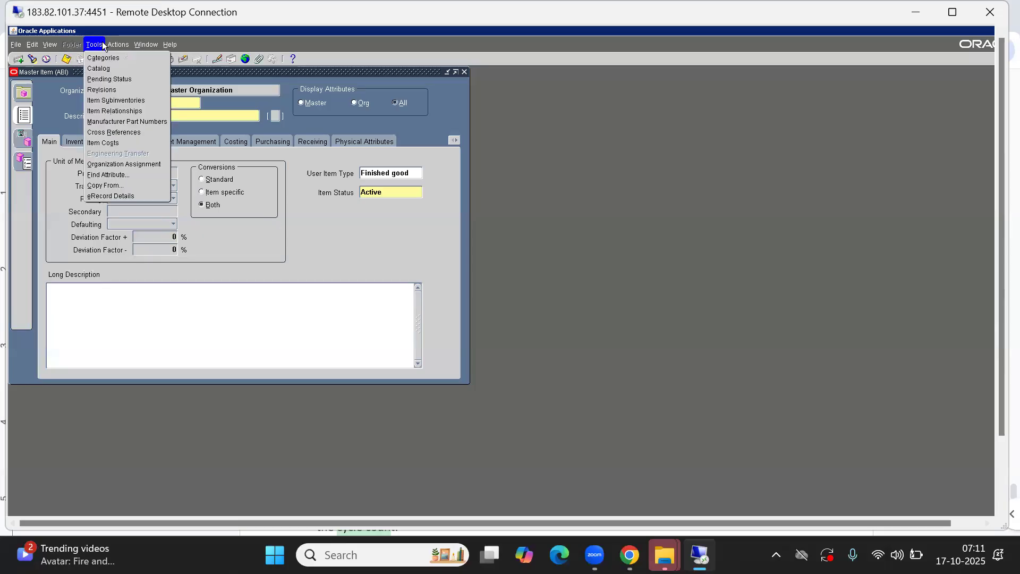
click(96, 45)
click(96, 45)
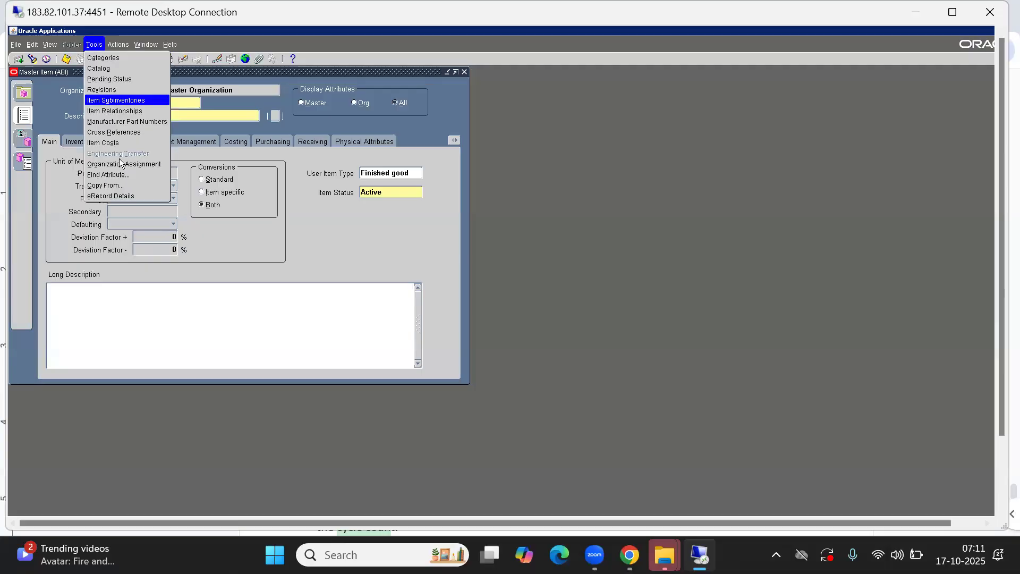
click(121, 164)
click(423, 161)
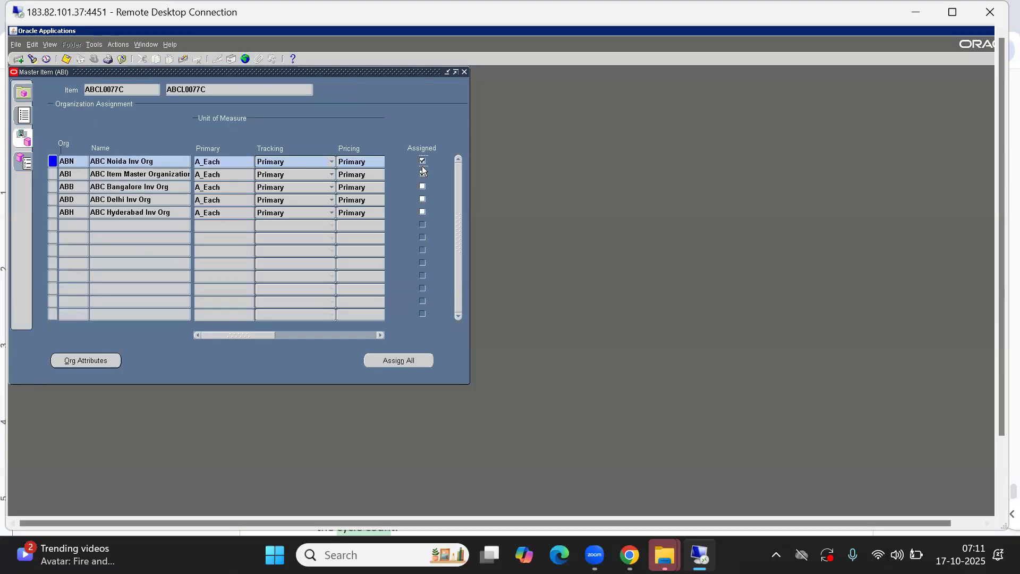
click(464, 72)
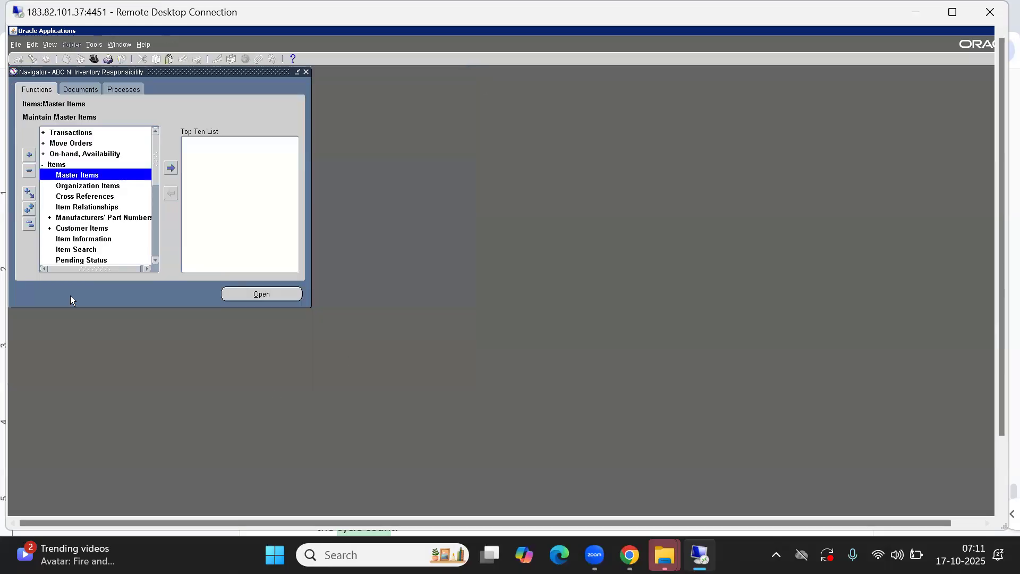
Close Master Items and open Transactions > Miscellaneous Transaction from the Navigator
click(30, 224)
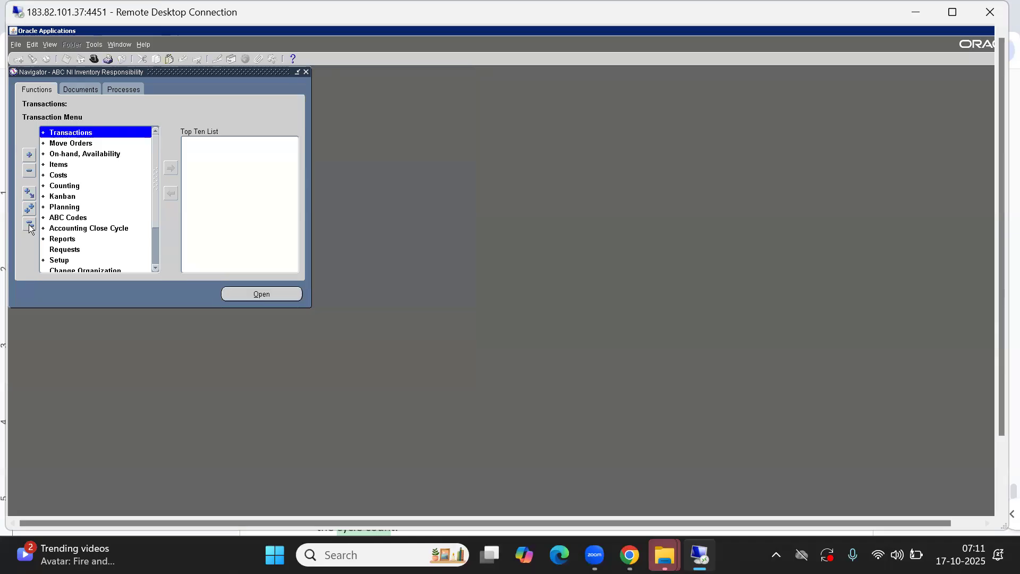
double_click(59, 166)
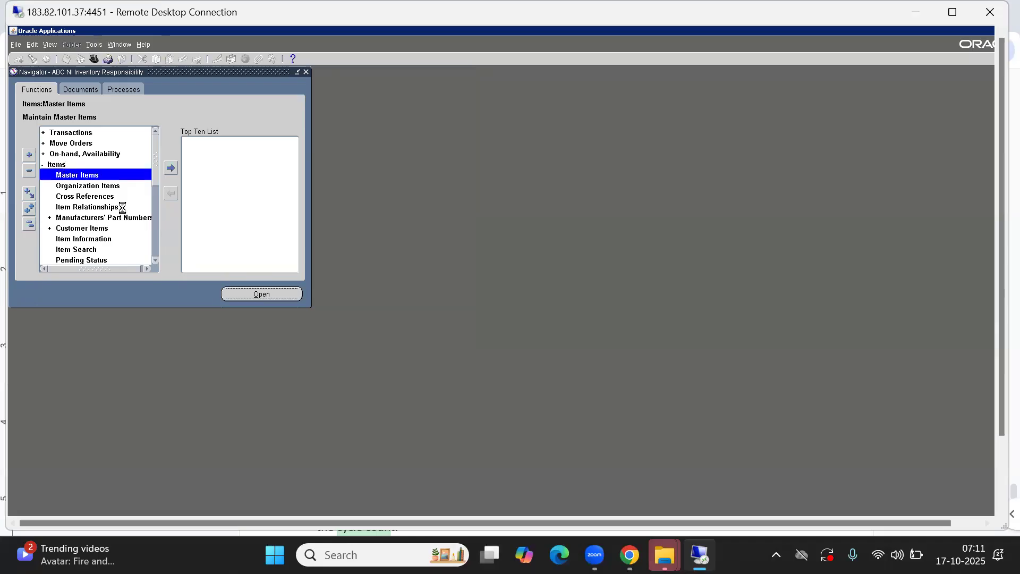
key(alt+f)
key(c)
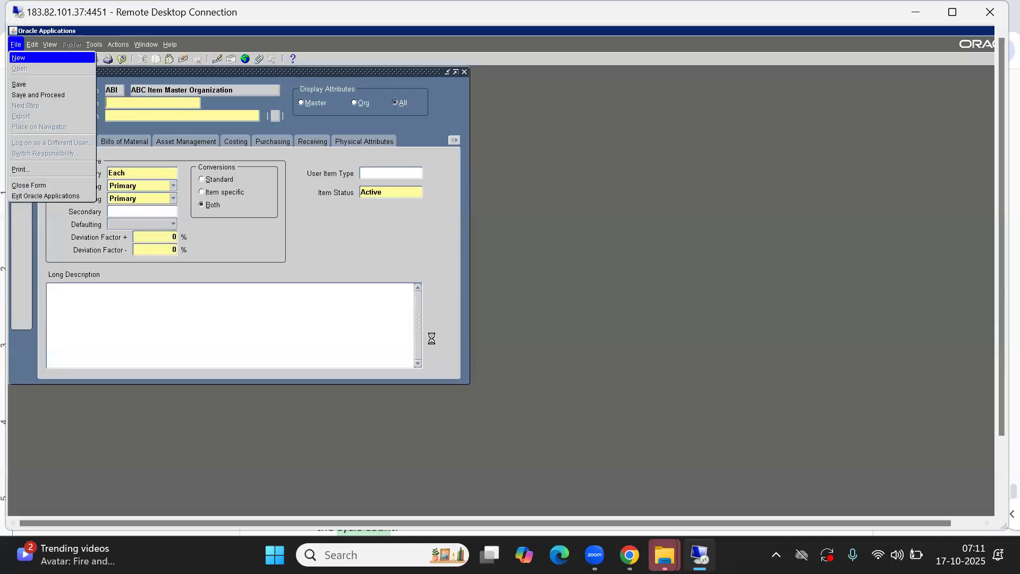
click(28, 225)
key(Return)
key(Down)
key(Down)
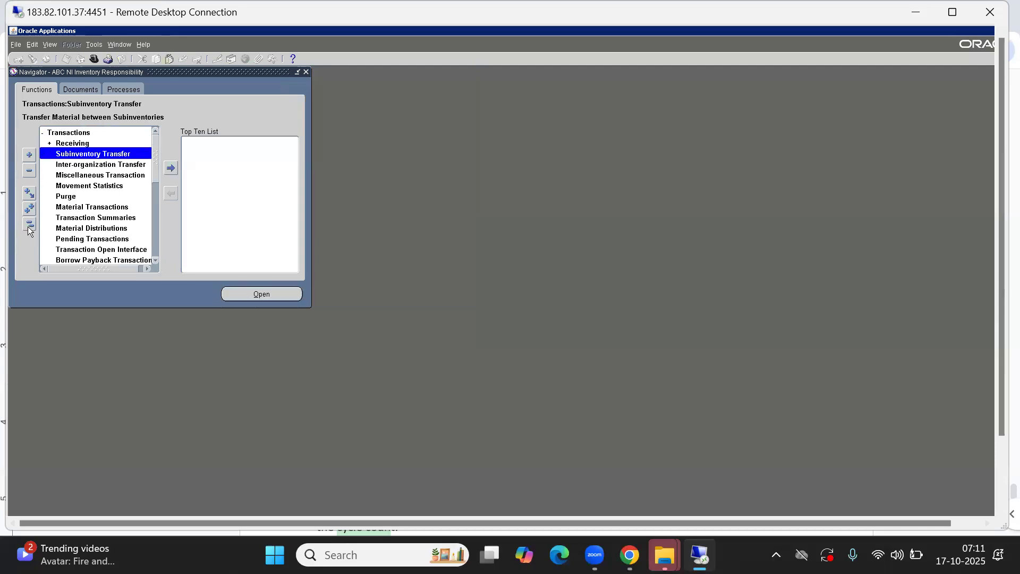
key(Down)
key(Down)
key(Return)
Set type Miscellaneous receipt and enter item ABCL0099C on the first transaction line
key(Tab)
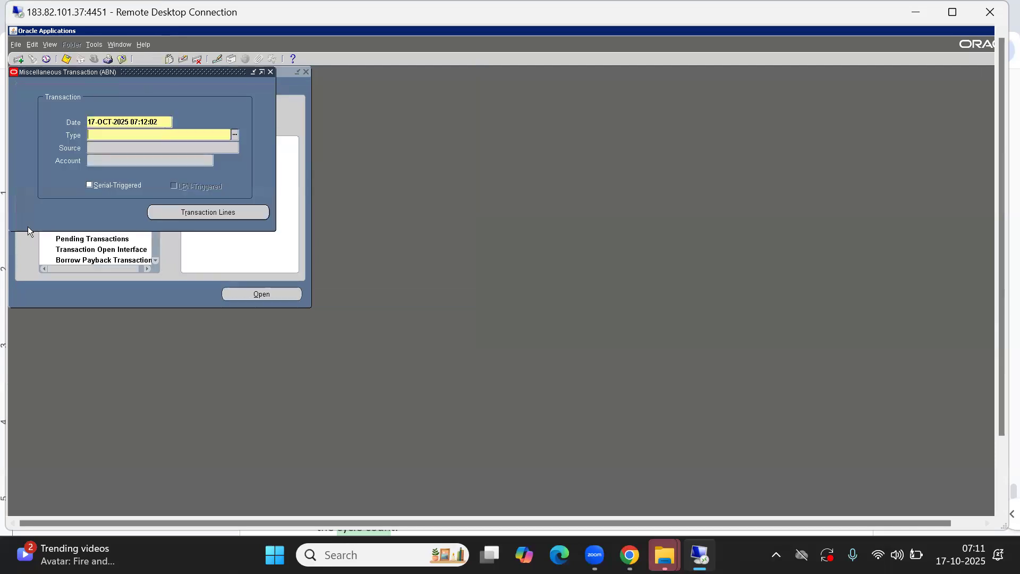
text(M)
key(Tab)
text(r)
key(Down)
key(Return)
key(Return)
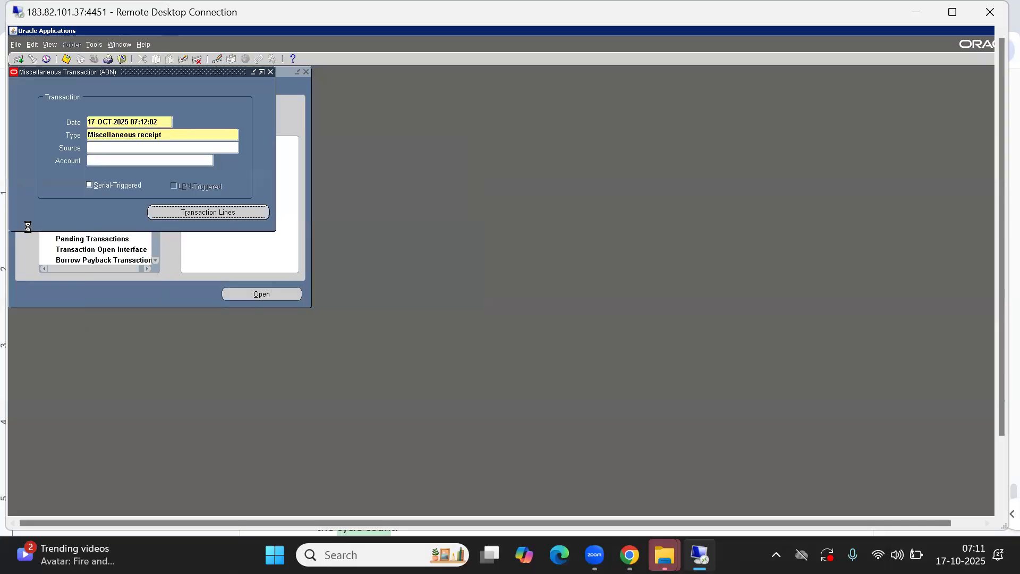
text(%C)
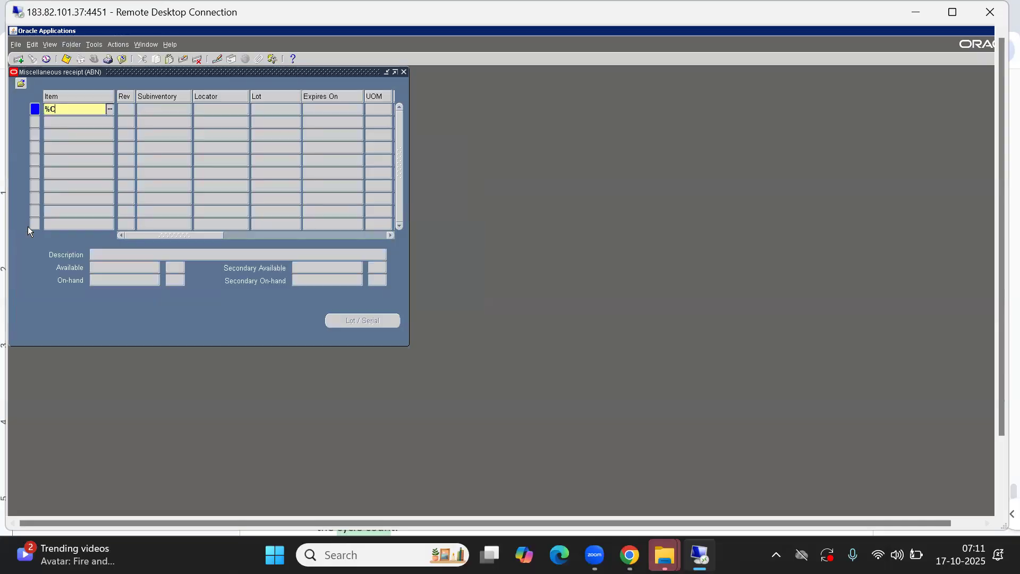
key(Tab)
key(Down)
key(Down)
key(Return)
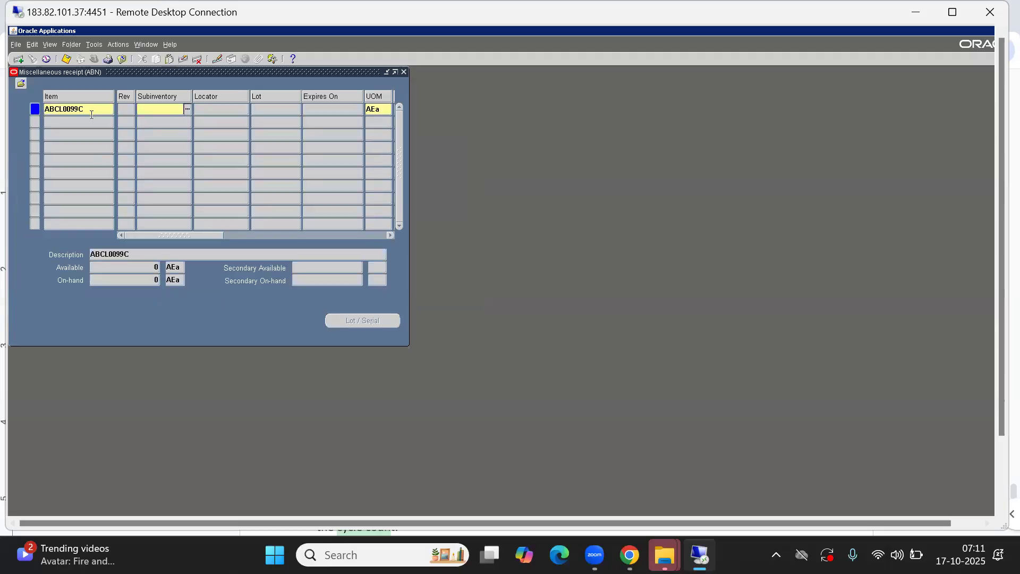
double_click(86, 107)
key(ctrl+c)
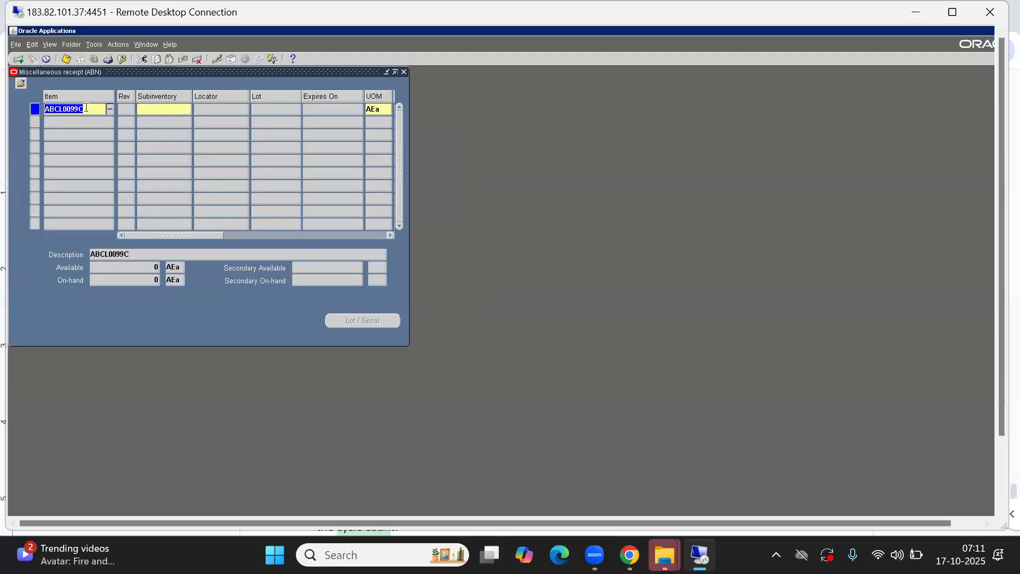
key(alt+Tab)
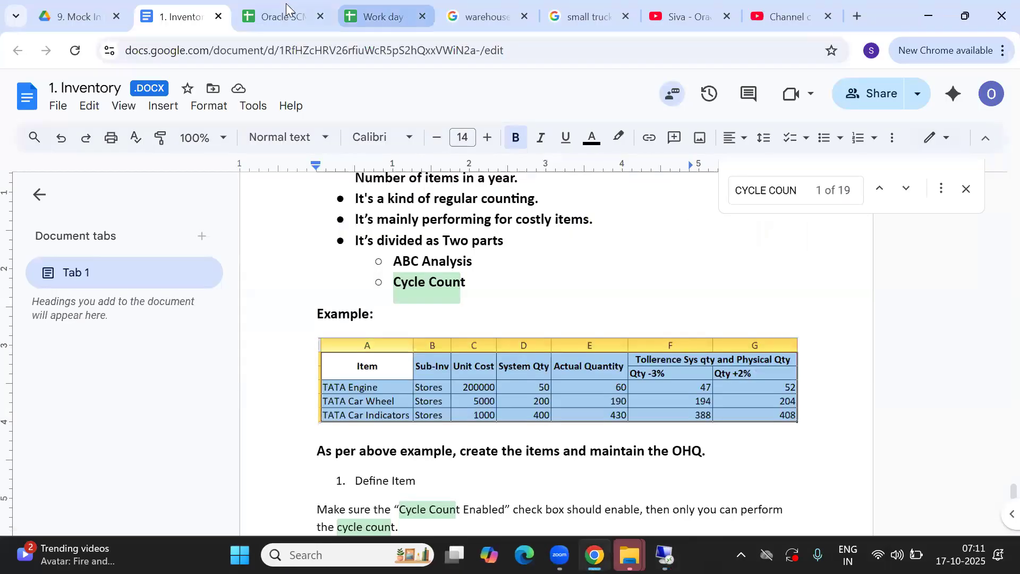
Add a 'Cycle Count Example' heading in A32 of the Oracle SCM Topics spreadsheet
click(282, 16)
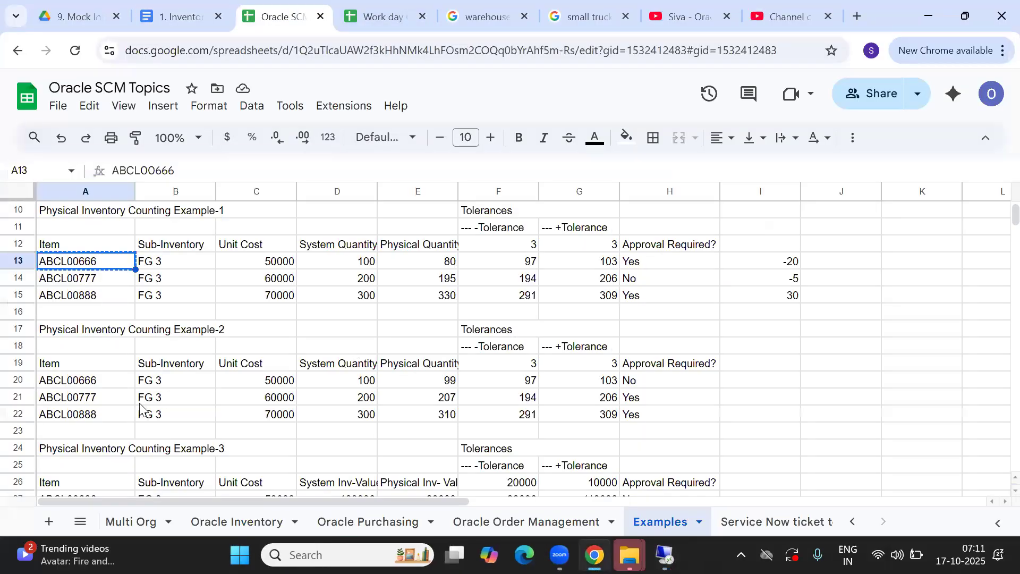
key(Down)
key(Down)
key(Down)
key(Down)
key(Down)
key(Down)
key(Down)
key(Down)
key(Down)
key(Down)
key(Down)
key(Down)
key(Down)
key(Down)
key(Down)
key(Down)
key(Down)
key(Down)
key(Down)
key(Down)
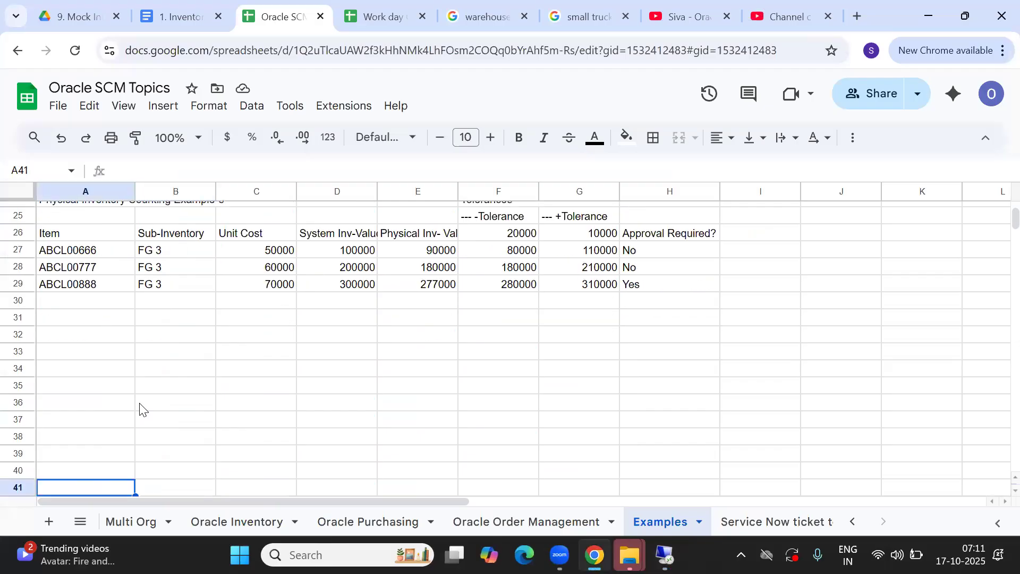
key(Up)
key(Up)
key(Up)
key(Up)
key(Up)
key(Up)
key(Up)
key(Up)
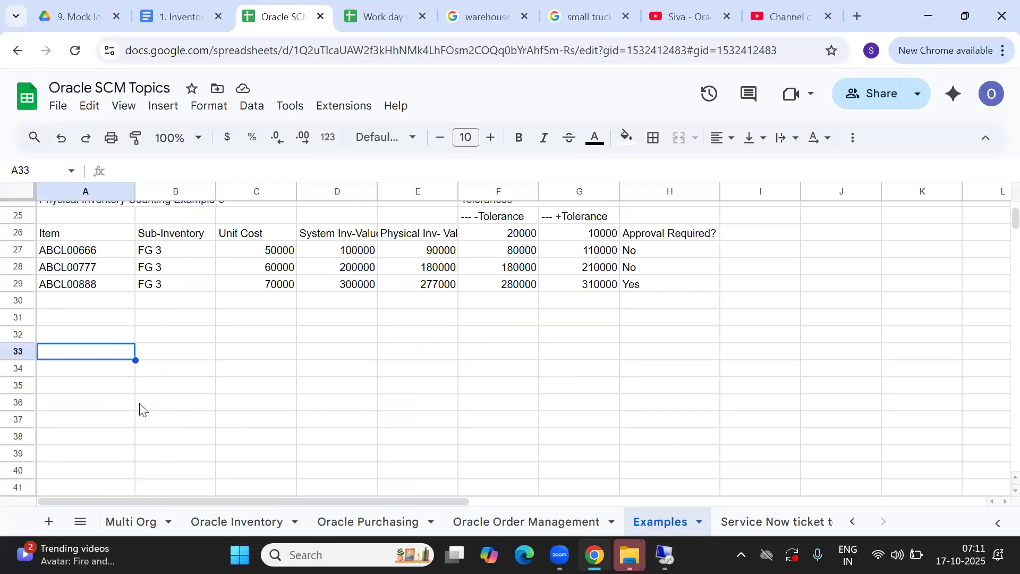
key(Up)
text(CT)
key(BackSpace)
text(ycle Count Example)
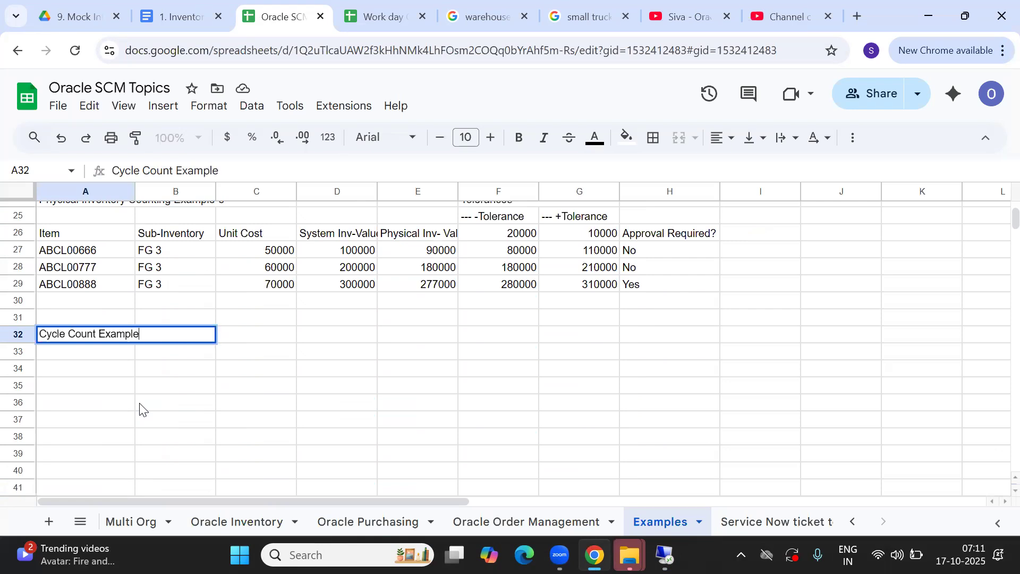
key(Return)
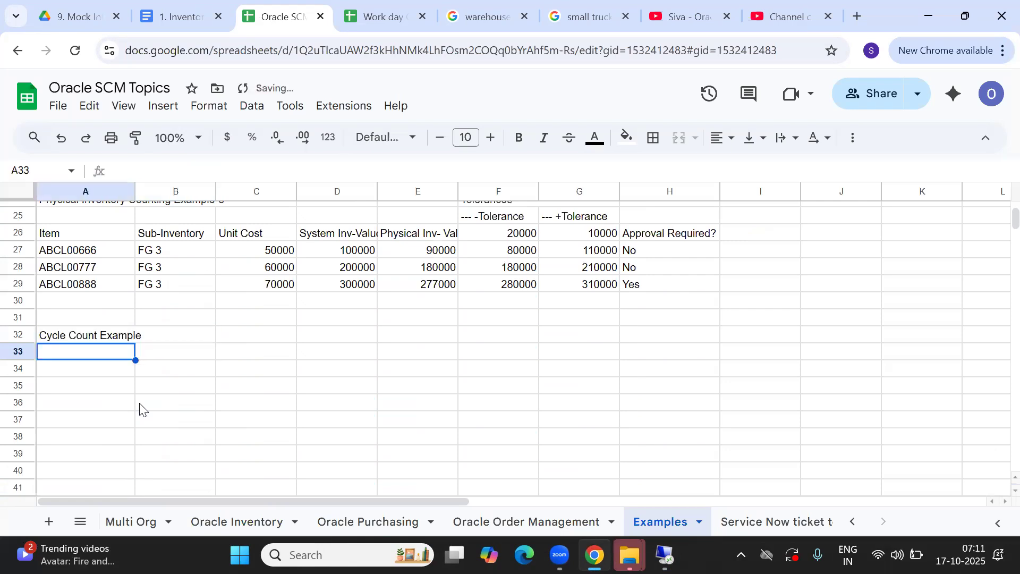
key(Return)
key(Return)
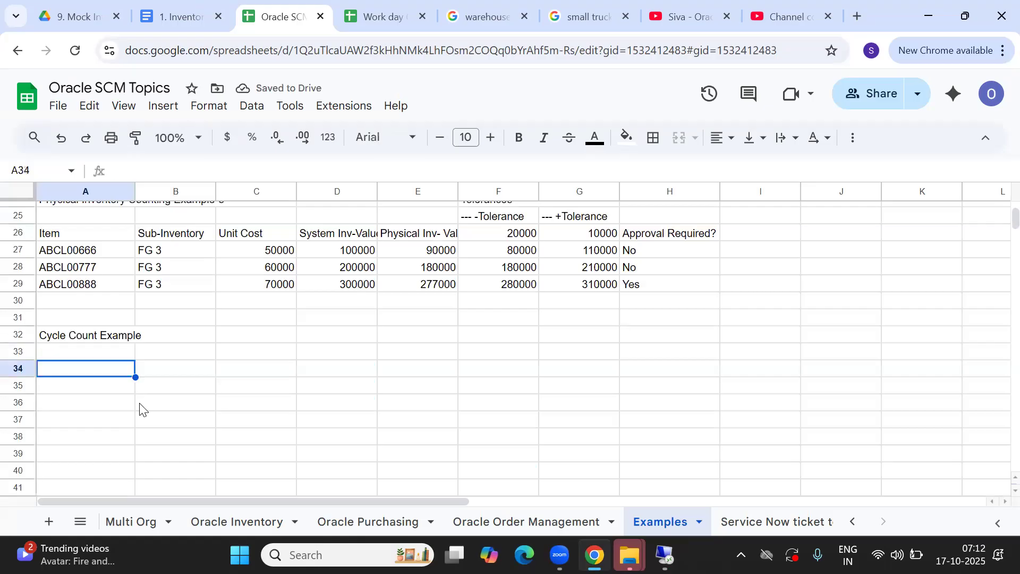
Paste item ABCL0099C into A34 and copy the Example-3 header row into row 33
key(ctrl+v)
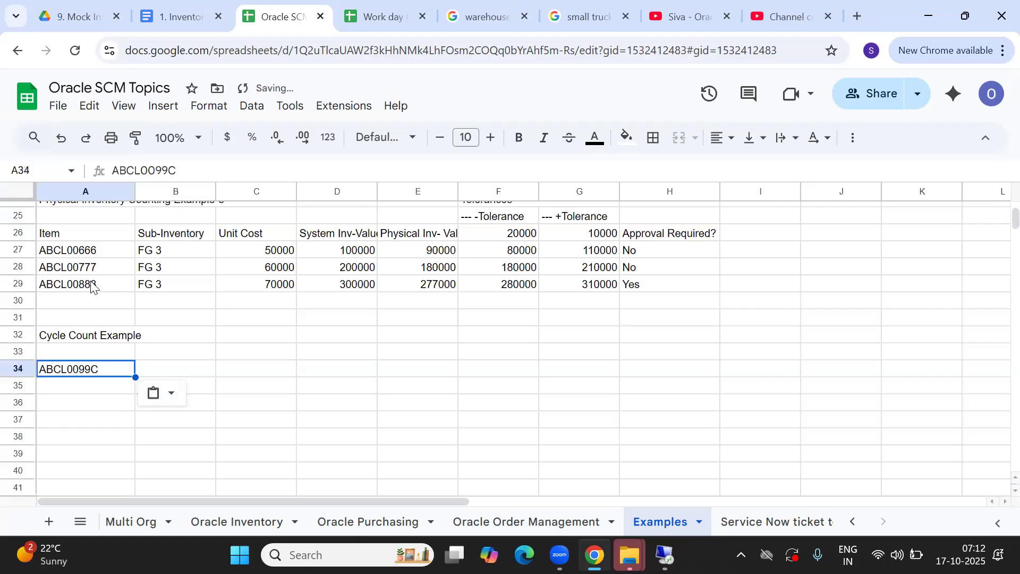
click(71, 234)
key(shift+Right)
key(shift+Right)
key(shift+Right)
key(shift+Right)
key(shift+Right)
key(shift+Right)
key(shift+Right)
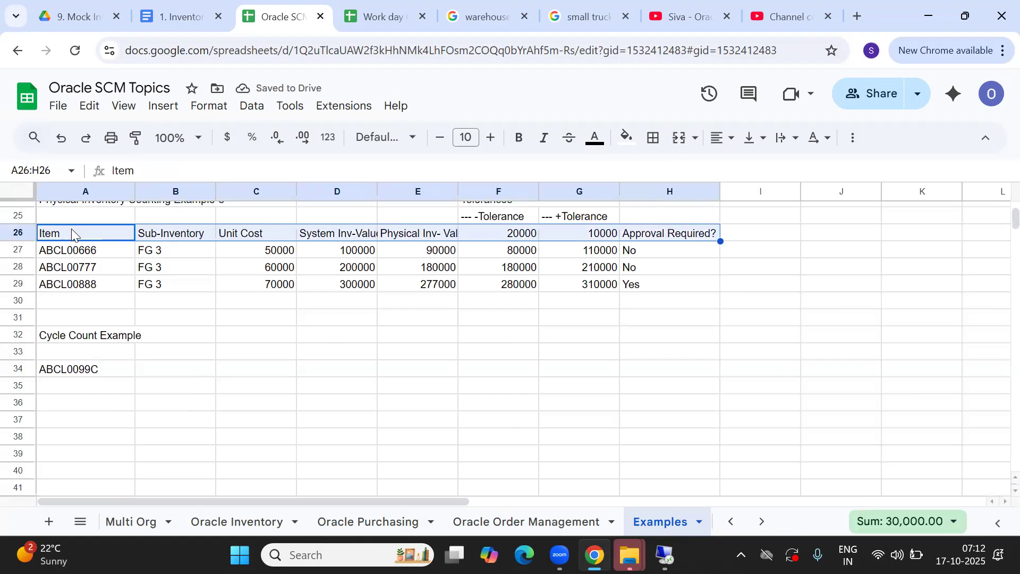
key(ctrl+c)
key(Down)
key(Down)
key(Down)
key(Down)
key(Down)
key(Down)
key(Down)
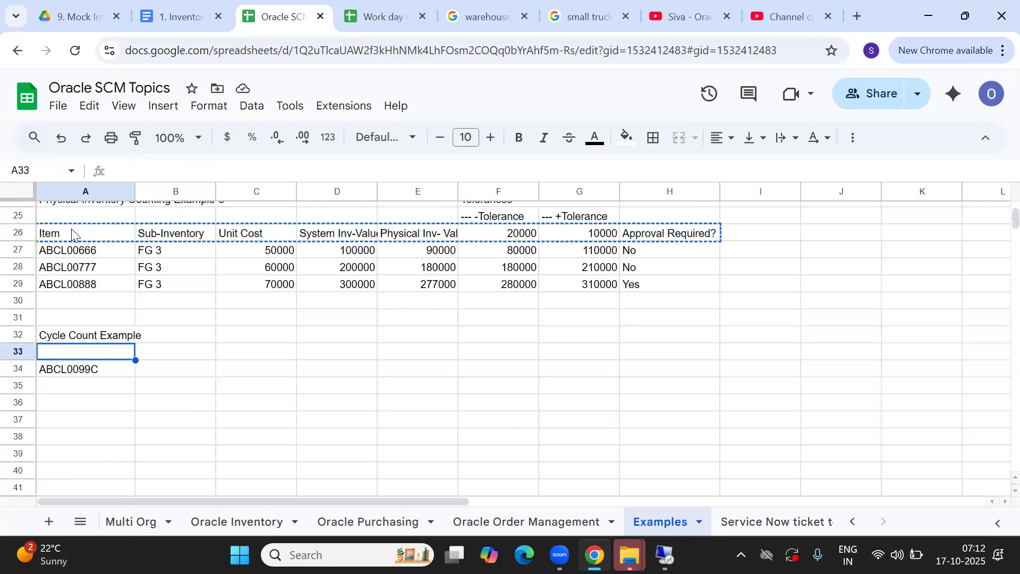
key(ctrl+v)
List item codes ABCL0099C, ABCL0088C and ABCL0077C in A34:A36
click(114, 368)
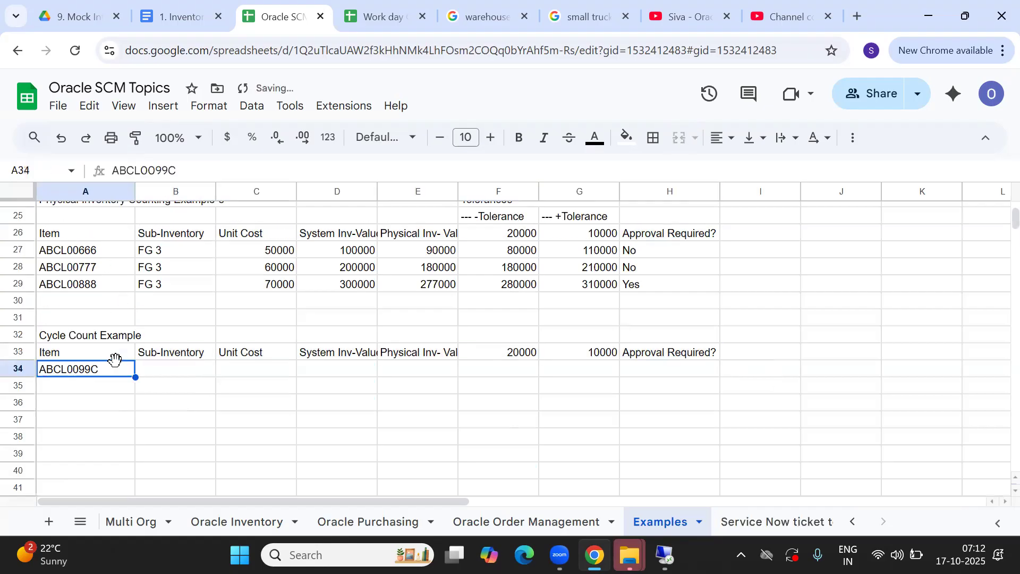
key(Down)
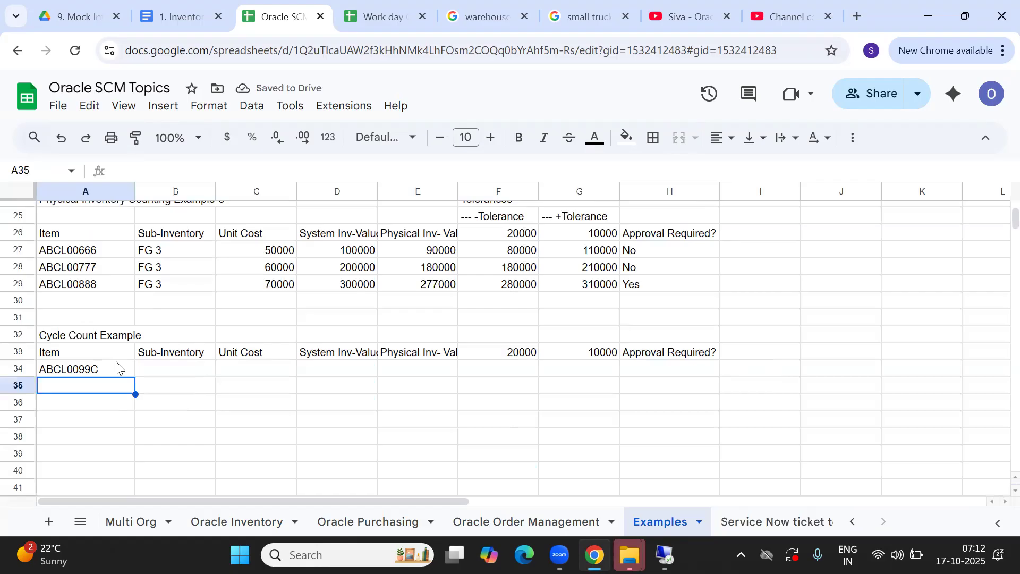
click(104, 368)
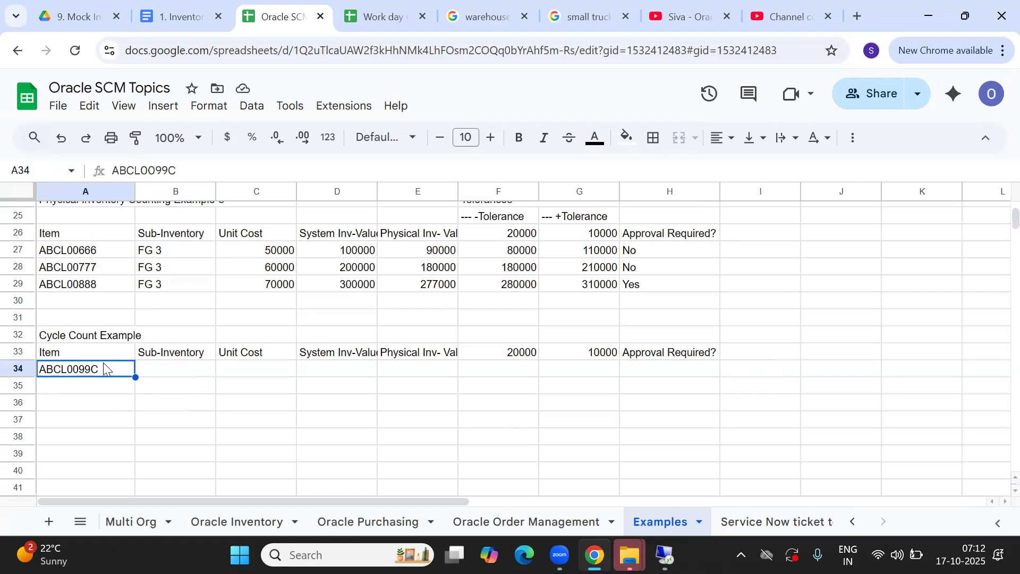
key(ctrl+c)
key(Down)
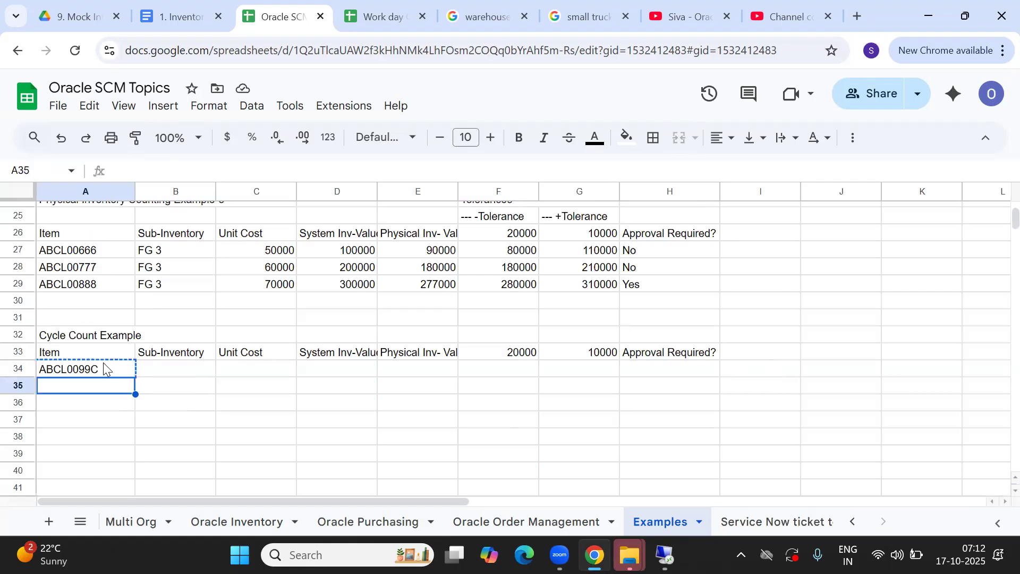
key(ctrl+v)
double_click(88, 386)
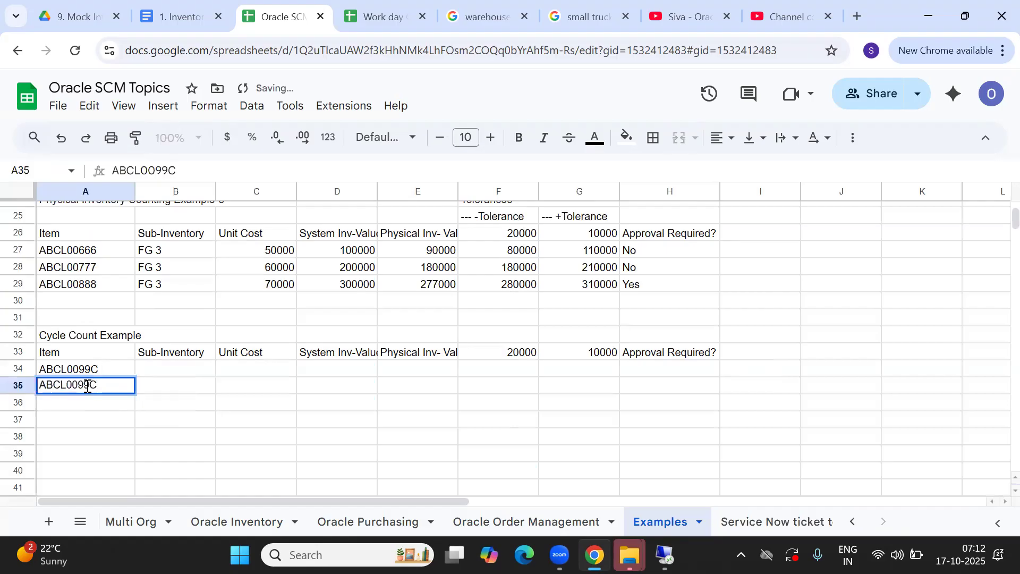
key(BackSpace)
key(BackSpace)
text(88)
click(108, 406)
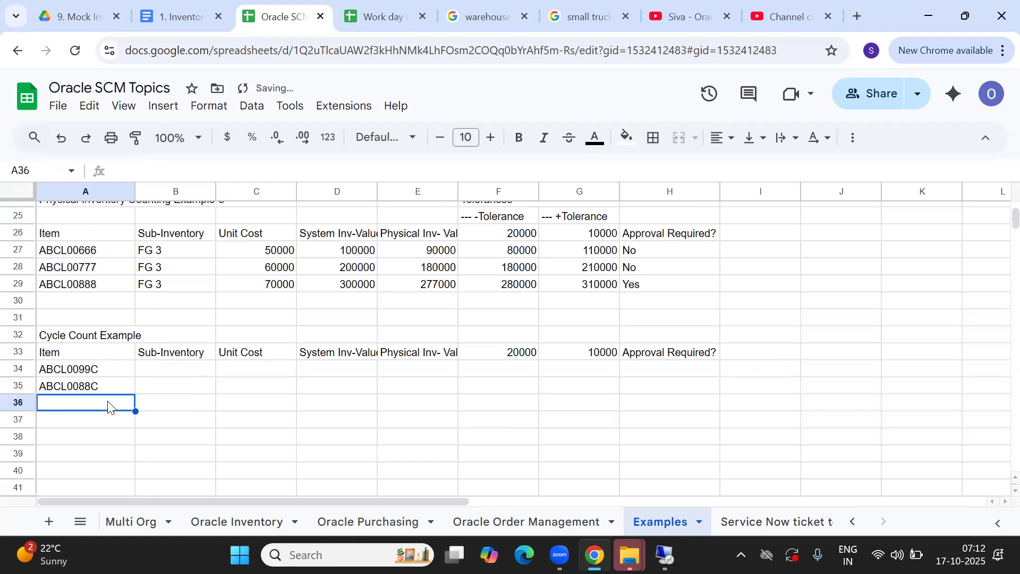
key(ctrl+v)
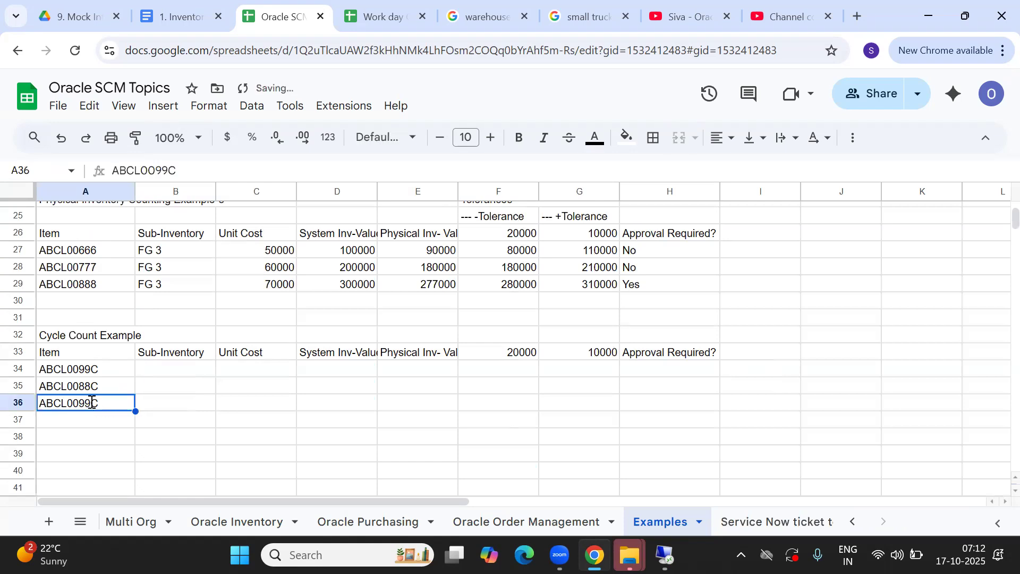
double_click(91, 402)
key(BackSpace)
key(BackSpace)
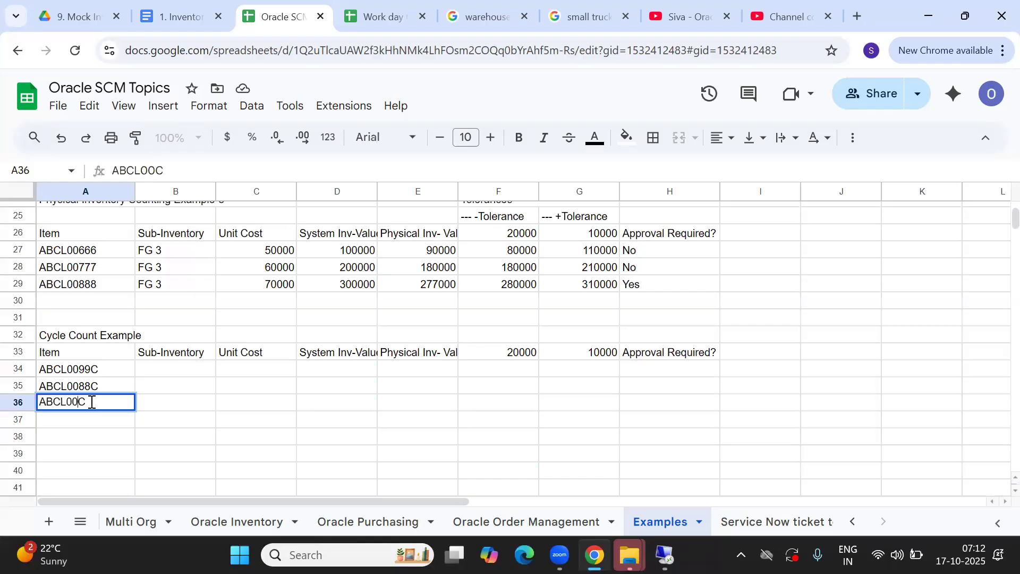
text(77)
key(Tab)
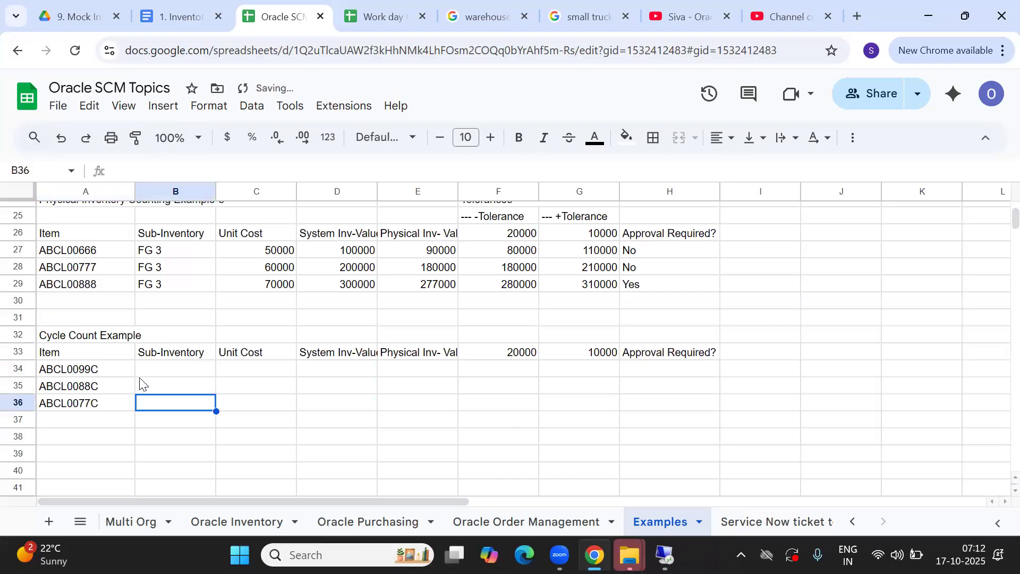
Enter FG 4 as the sub-inventory in B34:B36 for all three items
click(166, 372)
text(g)
key(BackSpace)
key(BackSpace)
text(FG 4)
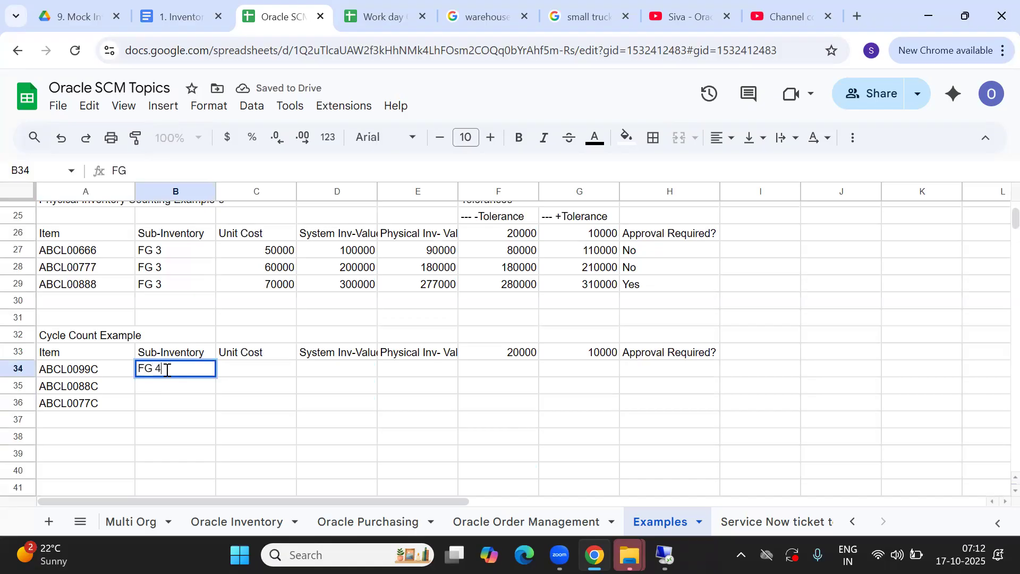
key(Return)
text(F)
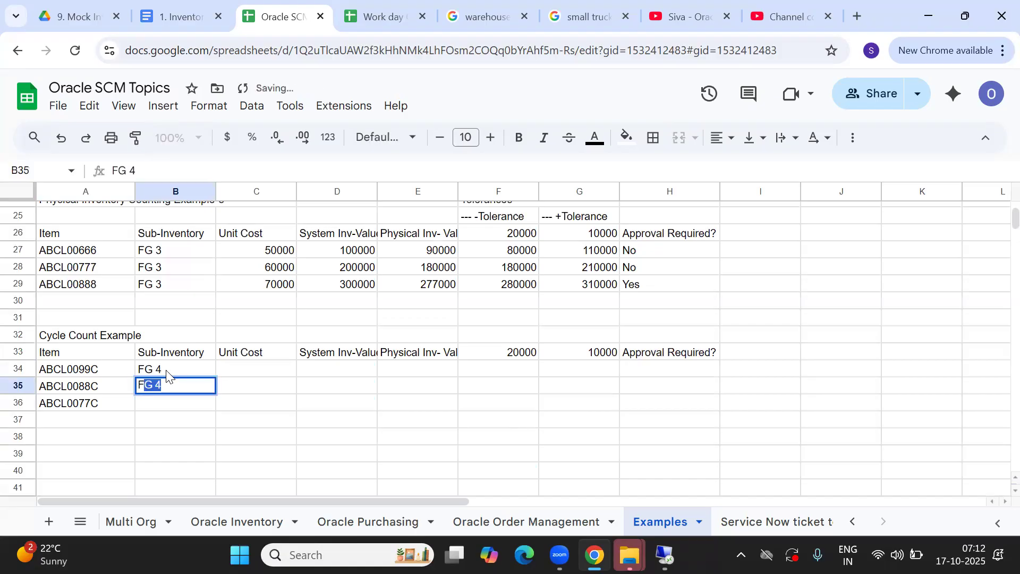
key(Return)
text(F)
key(Return)
key(Right)
key(Up)
key(Up)
key(Up)
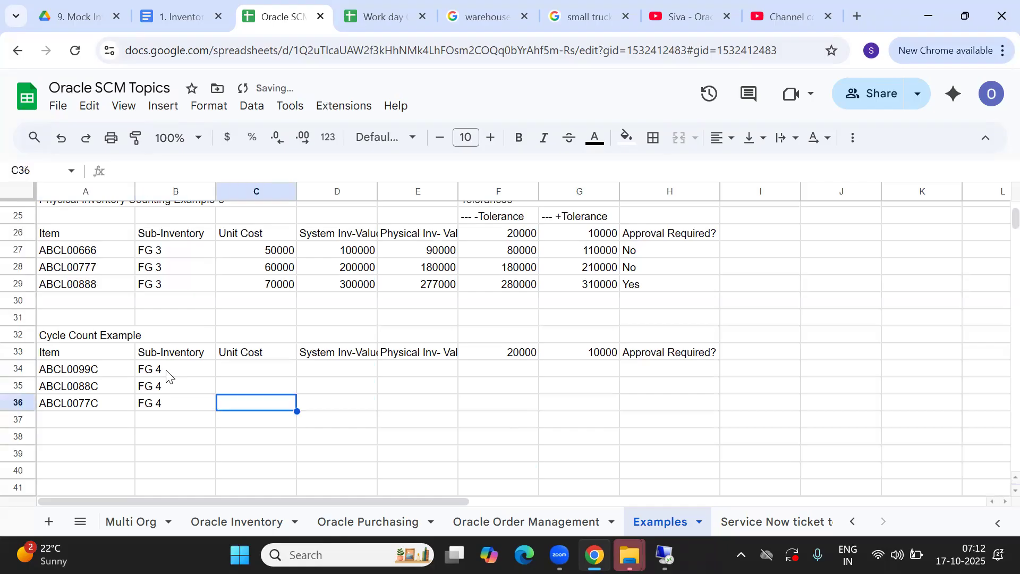
key(Left)
key(Left)
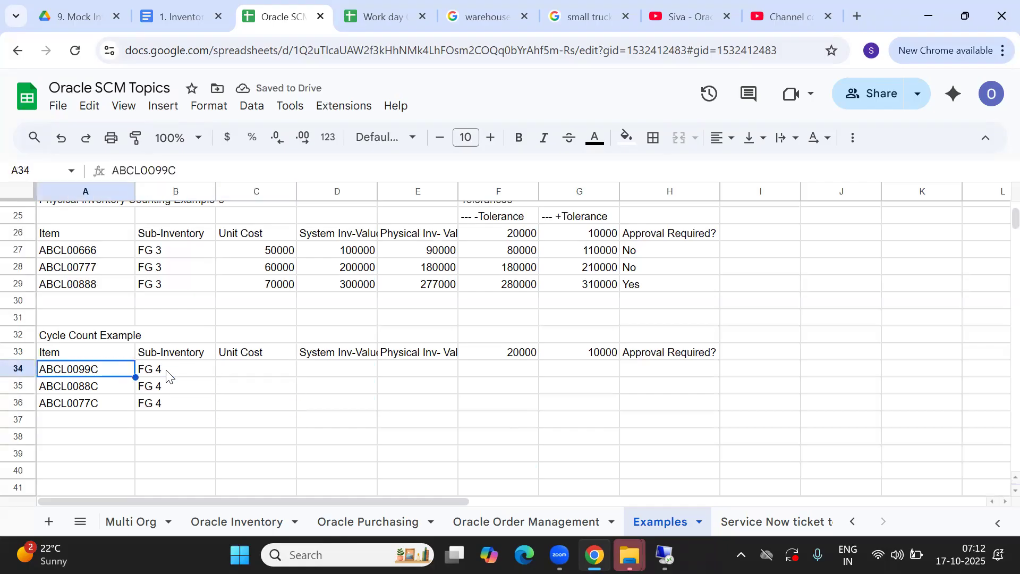
key(Right)
key(Right)
key(Left)
key(Left)
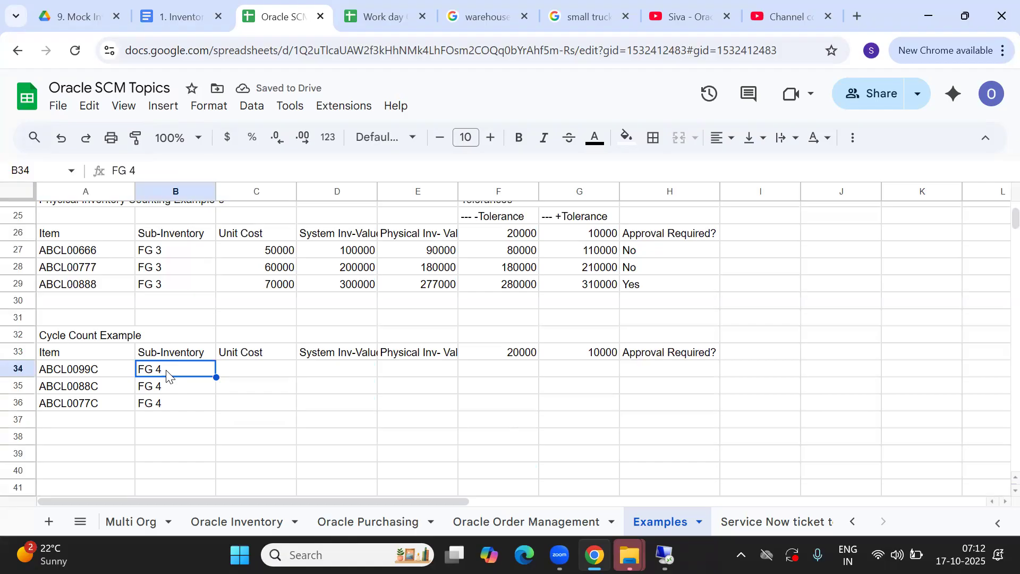
key(Right)
key(Right)
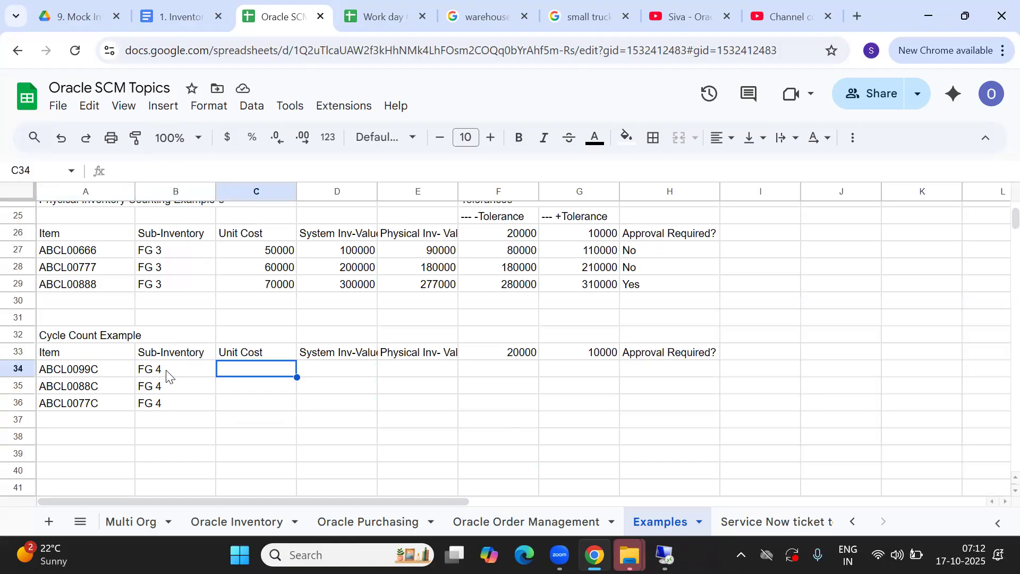
Enter unit costs 80000, 45000 and 30000 in C34:C36
text(8)
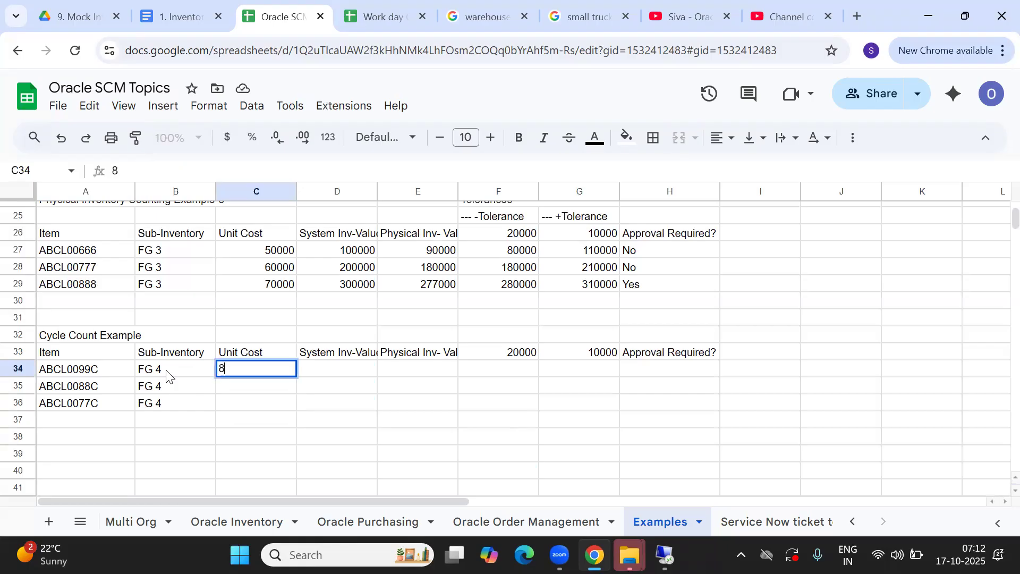
text(00000)
key(BackSpace)
key(Return)
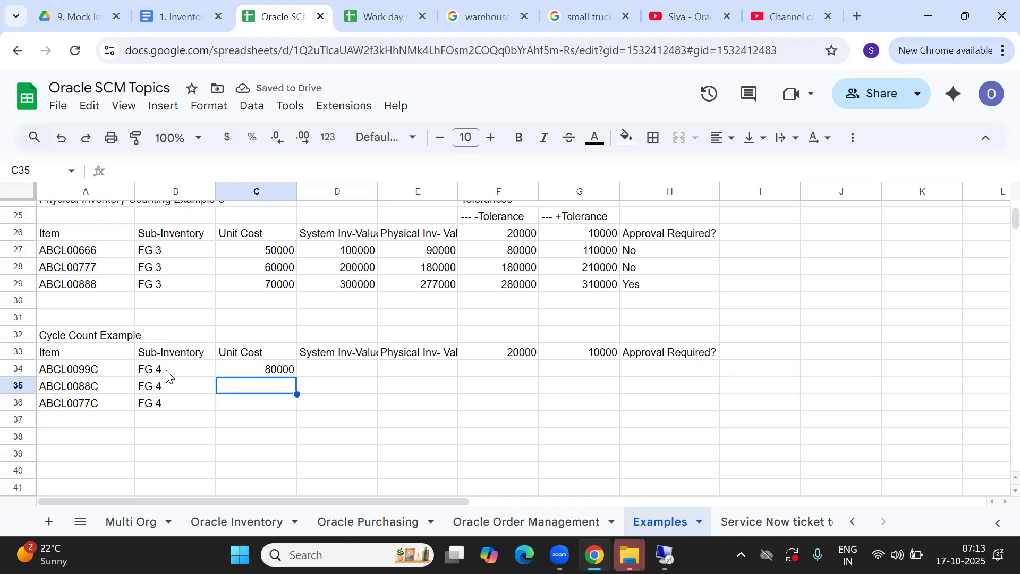
text(45000)
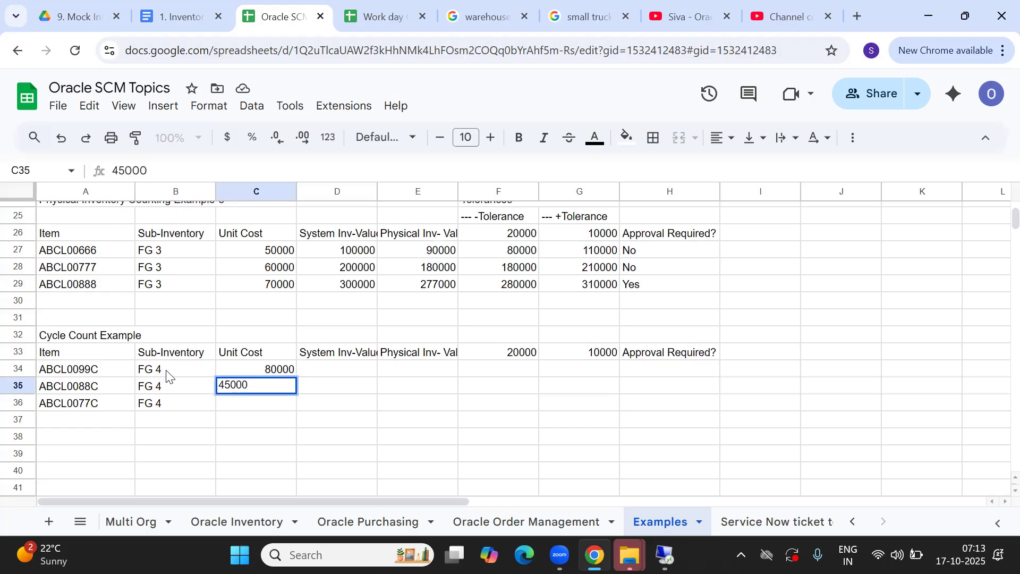
key(Return)
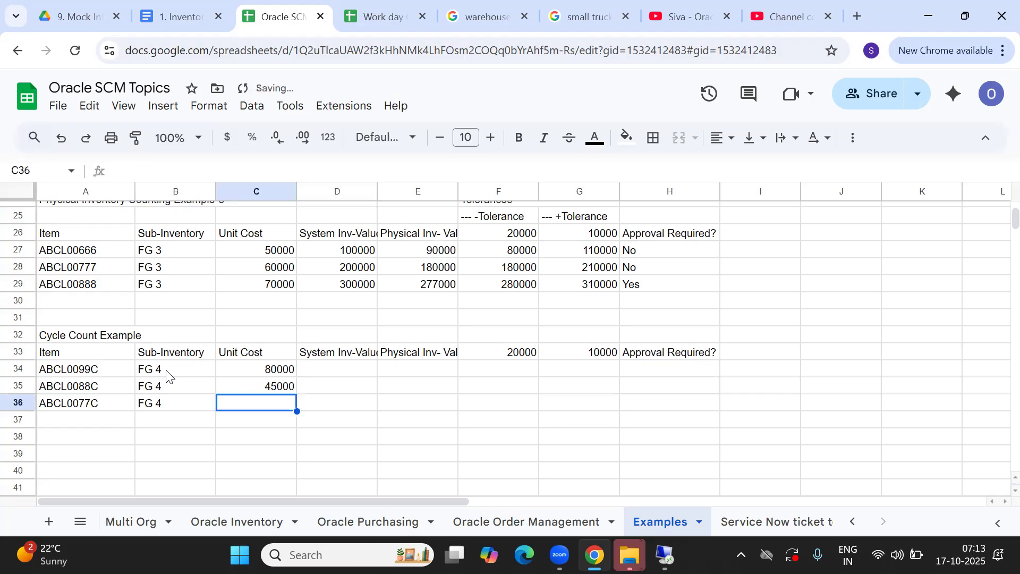
text(30000)
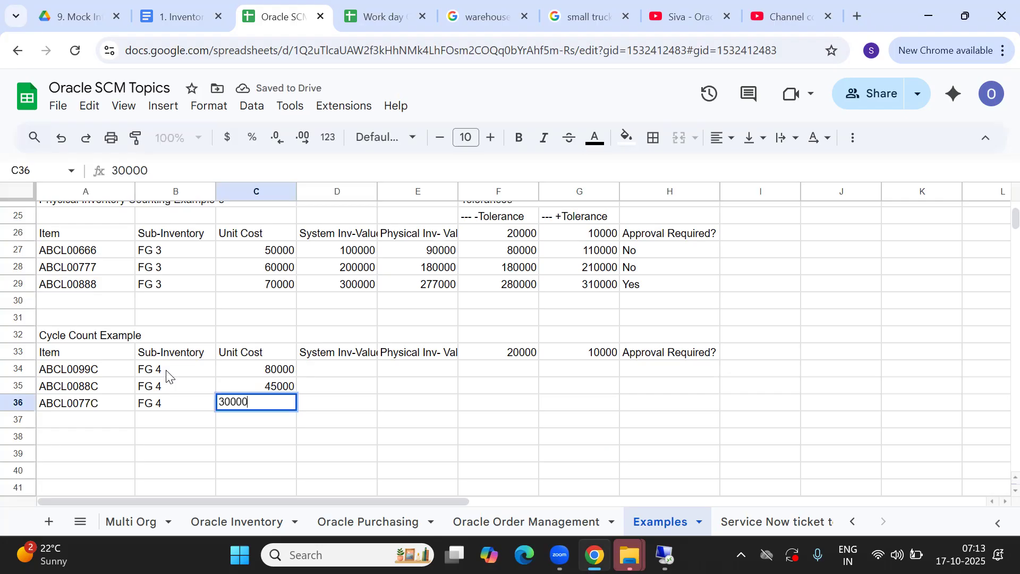
key(Return)
key(Up)
key(Up)
key(Up)
key(Up)
key(Down)
key(Down)
key(Down)
key(Down)
key(Up)
key(Up)
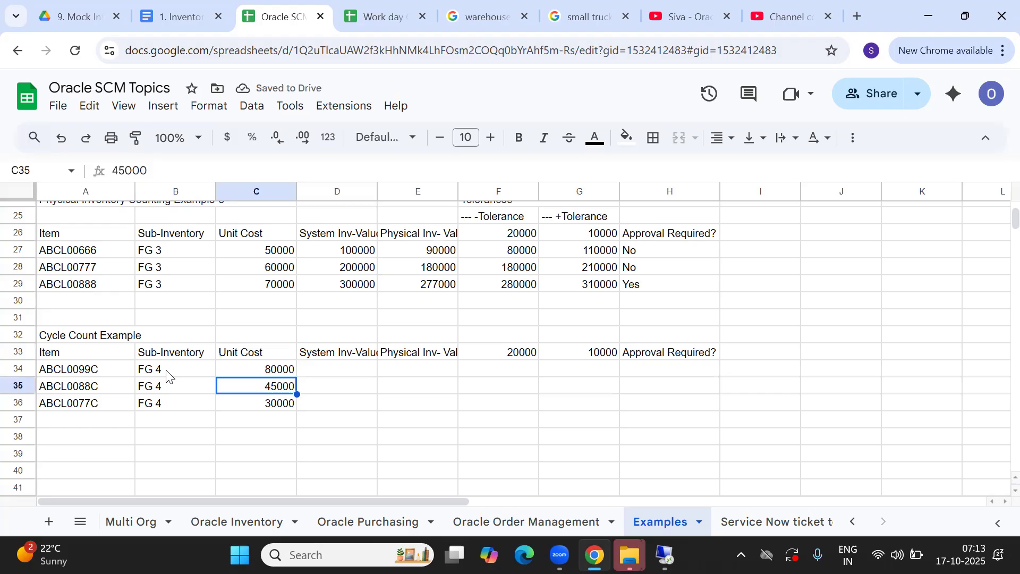
key(Up)
key(Right)
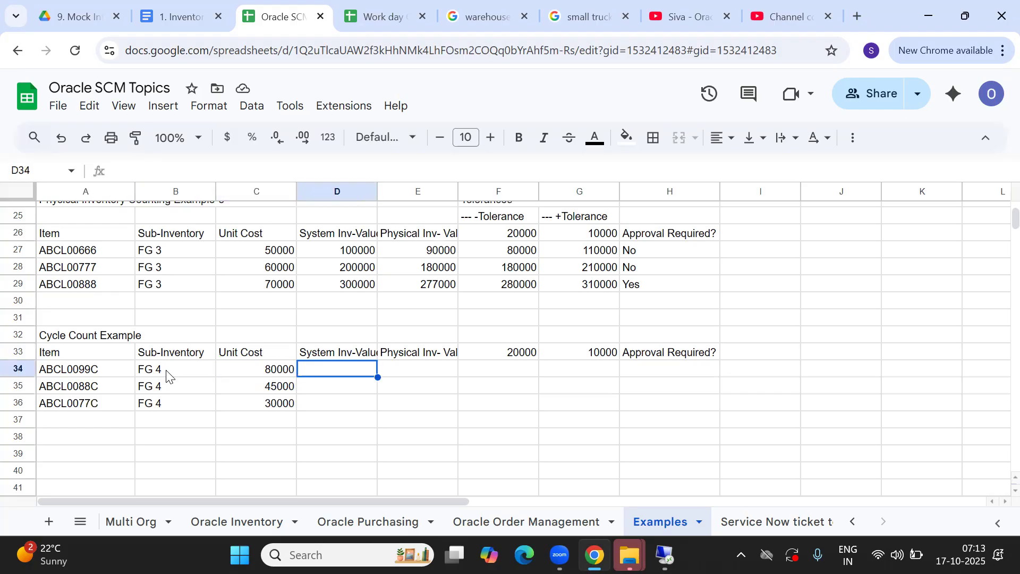
key(Left)
key(Down)
key(Down)
key(Up)
key(Up)
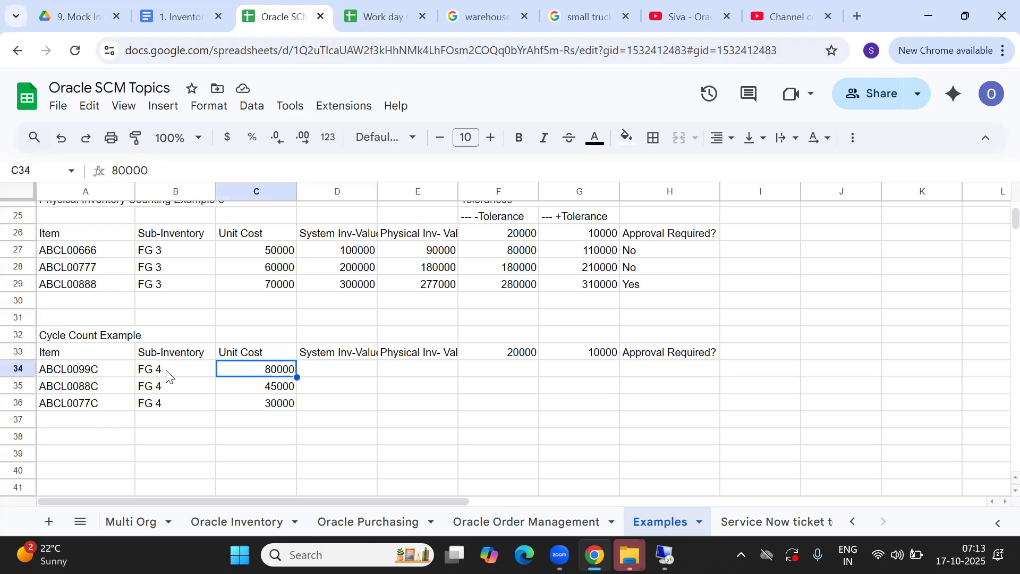
key(Right)
key(Up)
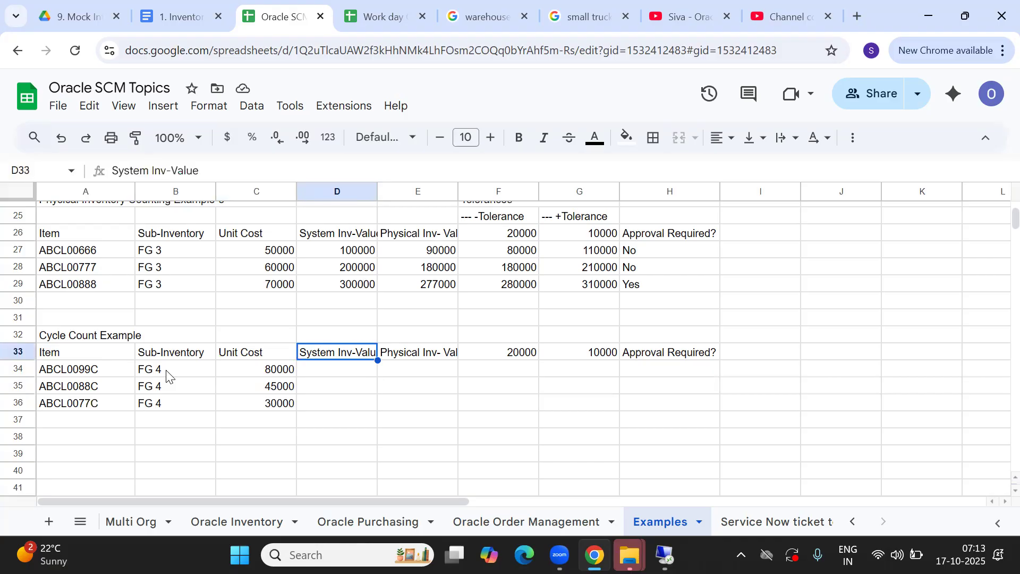
Rename the value headers to System Inv-Qty and Physical Inv- Qty
click(226, 168)
key(BackSpace)
key(BackSpace)
key(BackSpace)
key(BackSpace)
text(q)
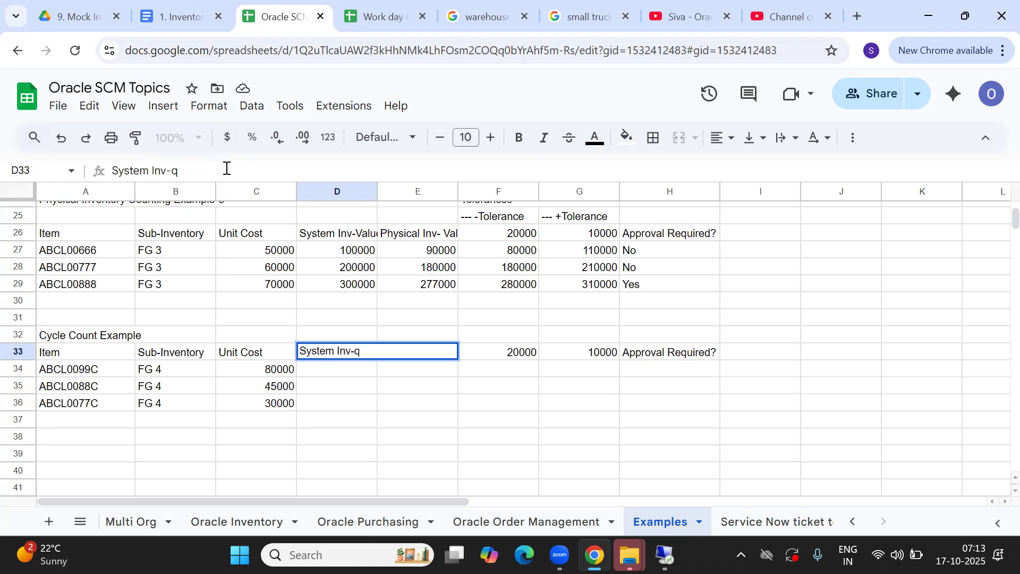
key(BackSpace)
text(qTY)
key(BackSpace)
key(BackSpace)
key(BackSpace)
text(q)
key(BackSpace)
text(Qty)
key(Tab)
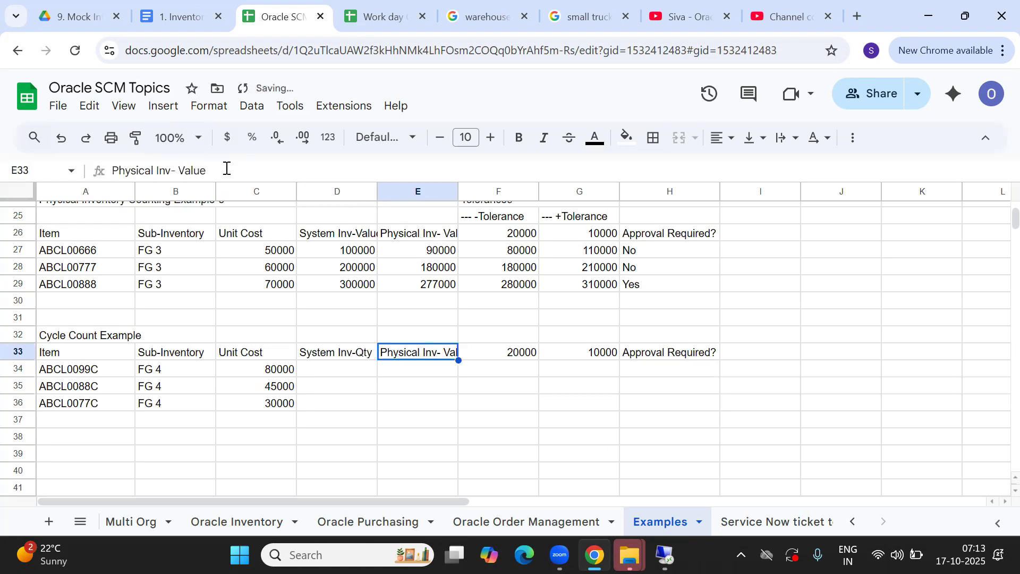
click(212, 163)
key(BackSpace)
key(BackSpace)
key(BackSpace)
key(BackSpace)
key(BackSpace)
text(Qty)
key(Tab)
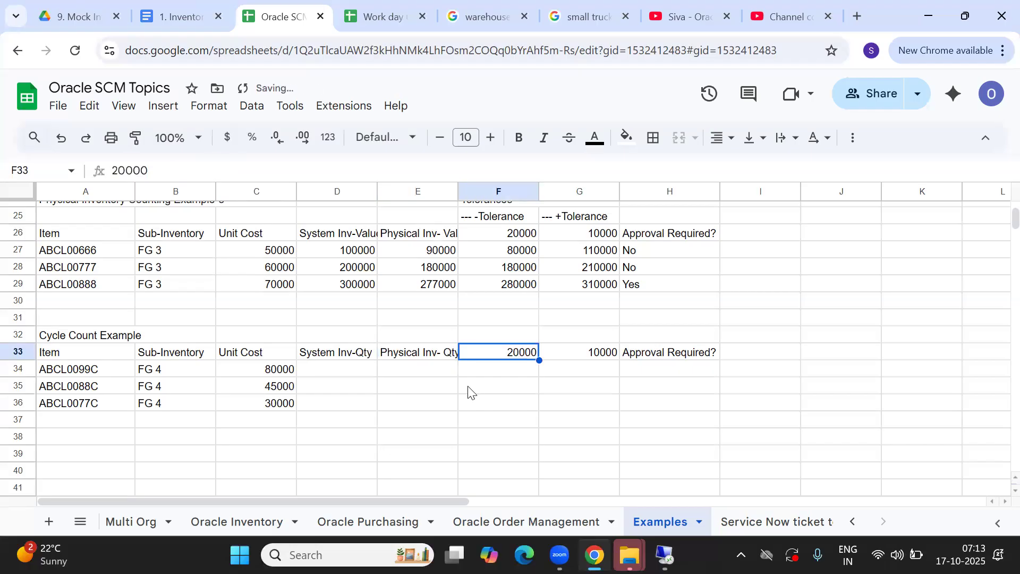
Replace the two tolerance headers with --- -2 and --- +1
click(544, 353)
click(524, 353)
text(---)
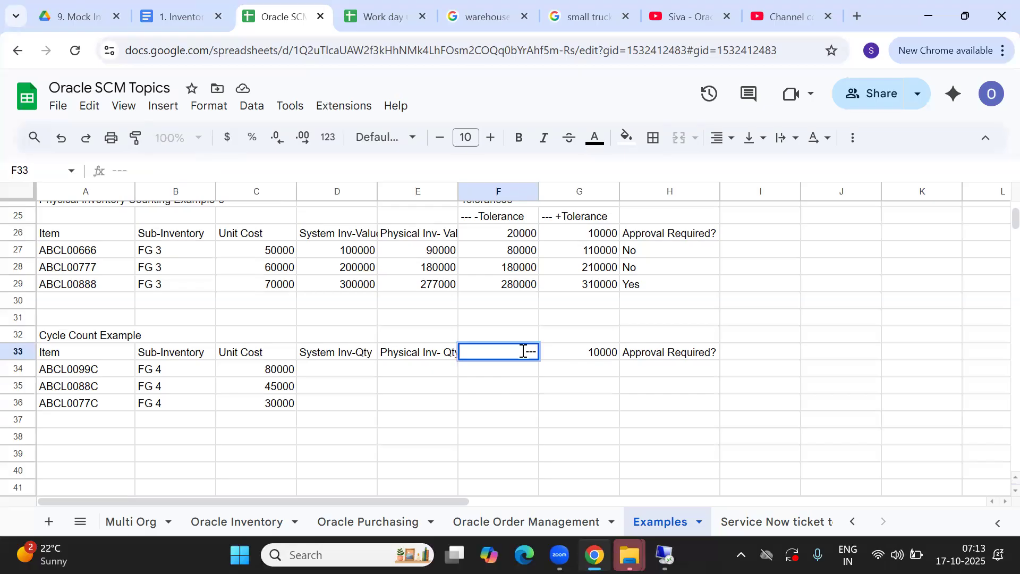
text( -4)
key(Tab)
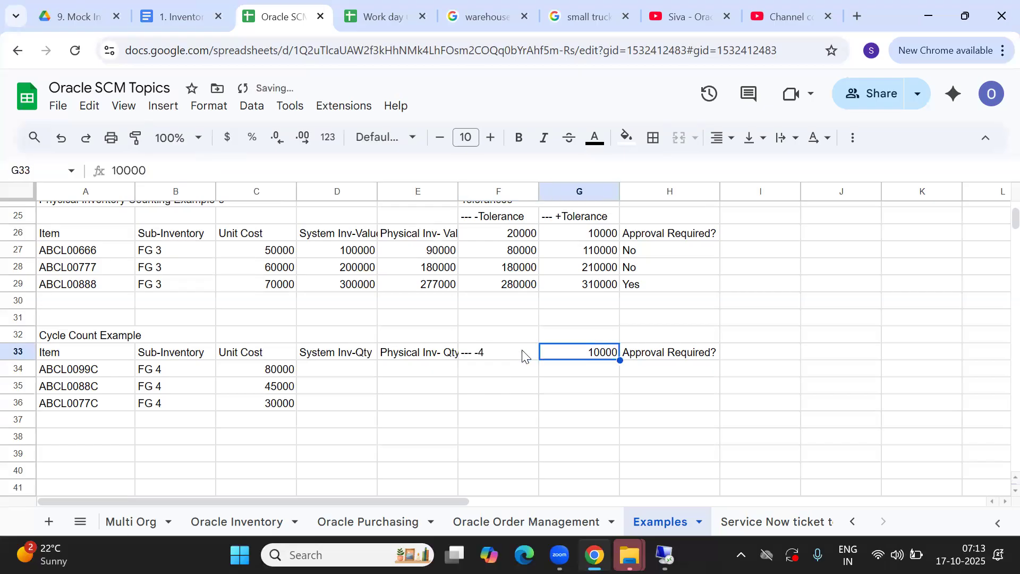
double_click(499, 352)
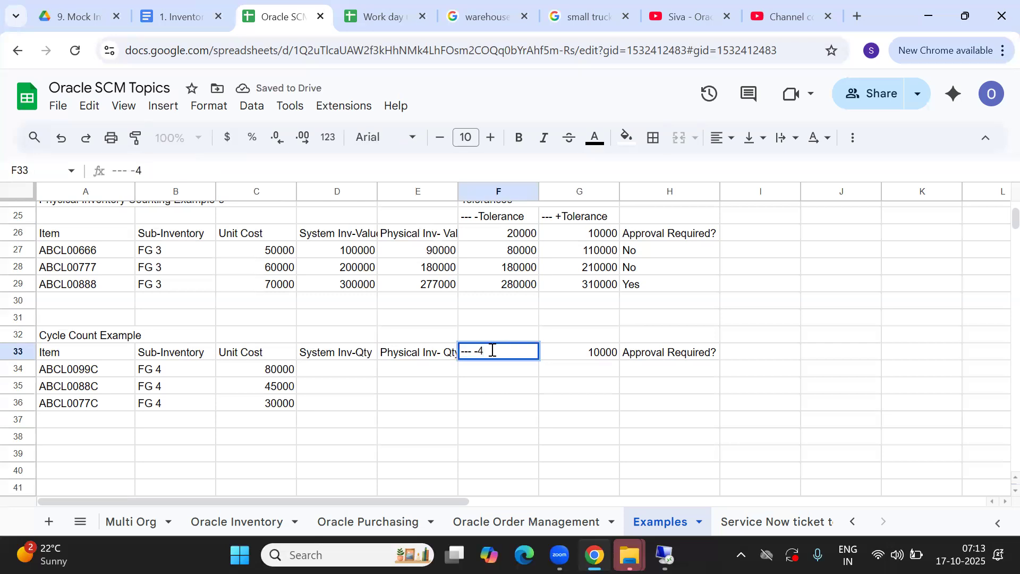
key(BackSpace)
text(2)
key(Tab)
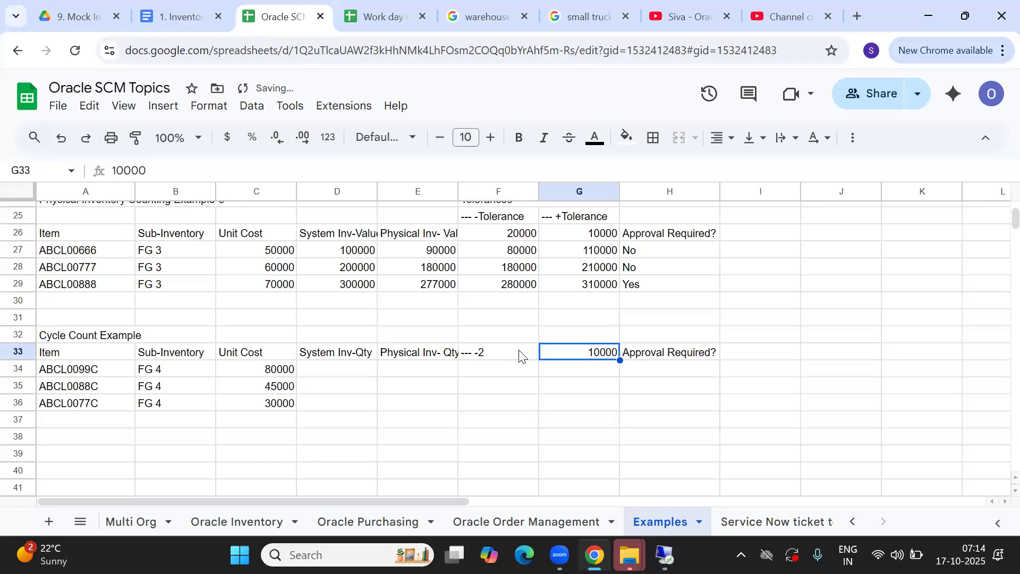
double_click(573, 353)
key(BackSpace)
key(BackSpace)
key(BackSpace)
key(BackSpace)
key(BackSpace)
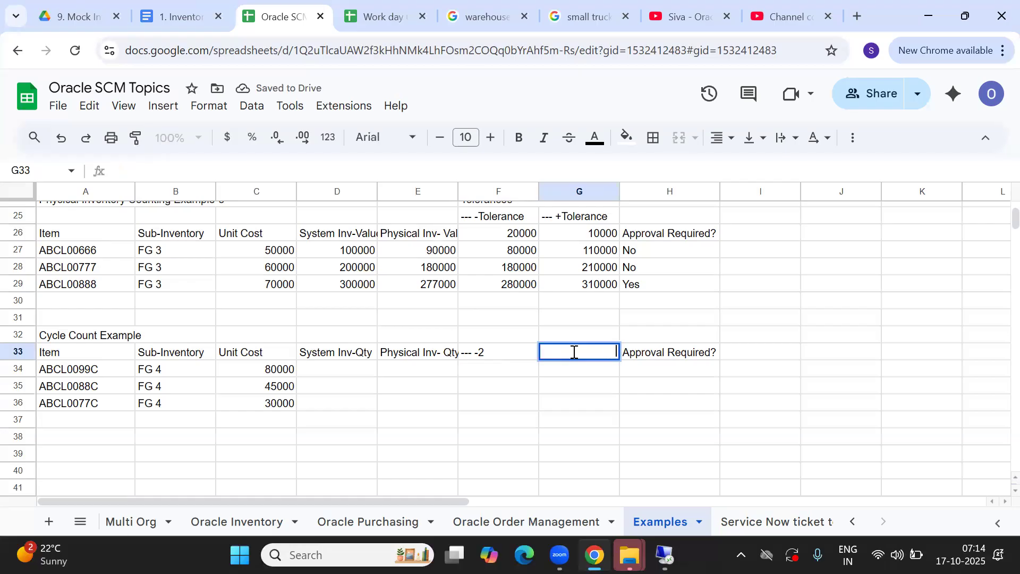
text(+)
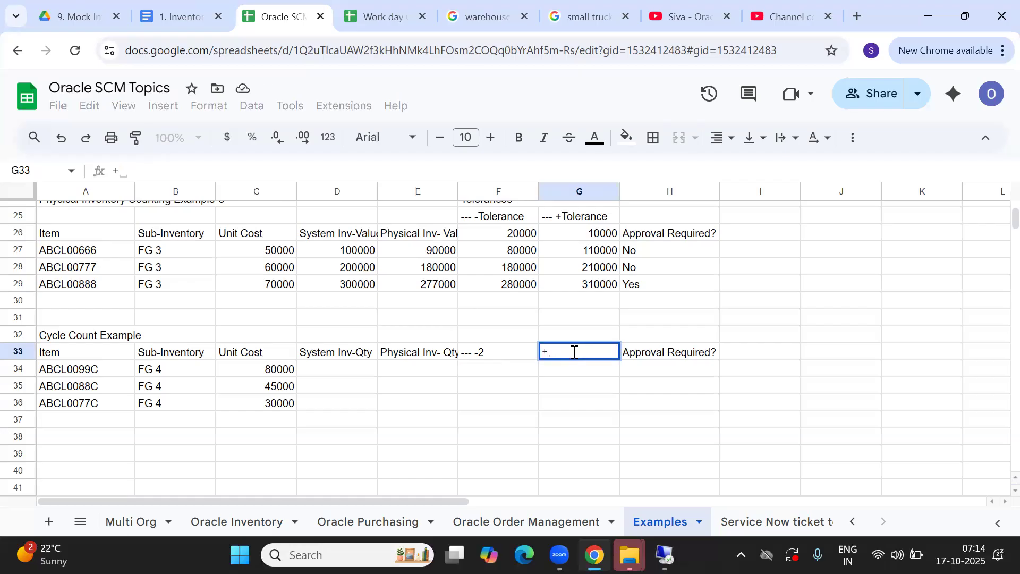
text(-)
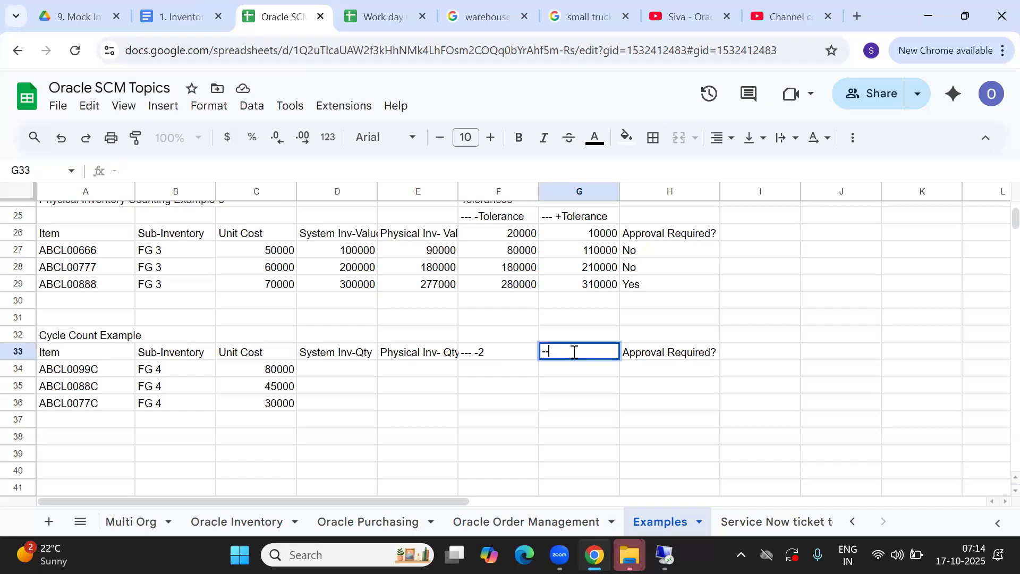
text(-- +1)
key(Tab)
click(509, 376)
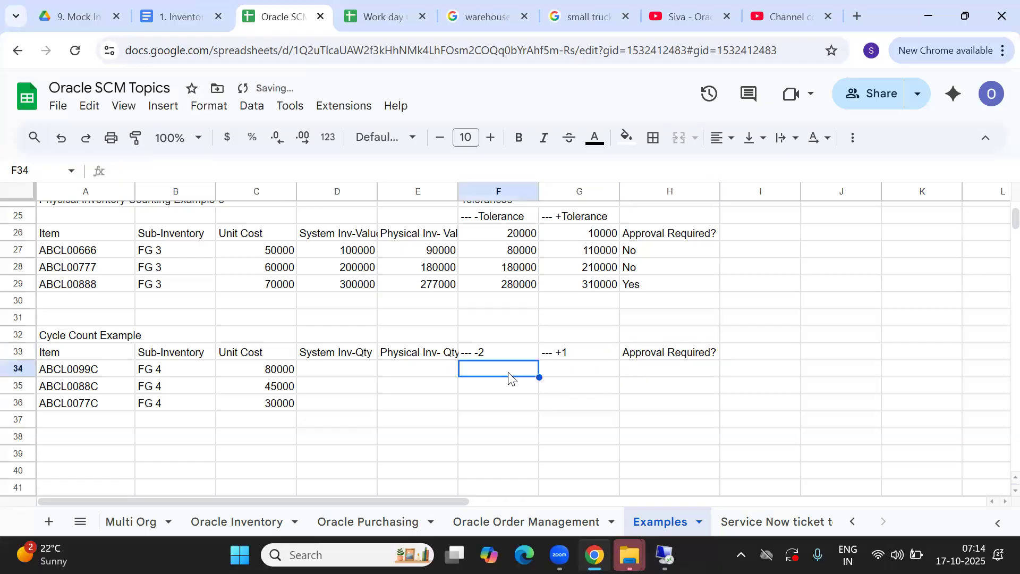
Enter system quantities 200, 100 and 110 in D34:D36 and check their sum
key(Left)
key(Left)
key(Down)
key(Up)
key(Down)
key(Up)
key(Up)
key(Down)
key(Down)
key(Up)
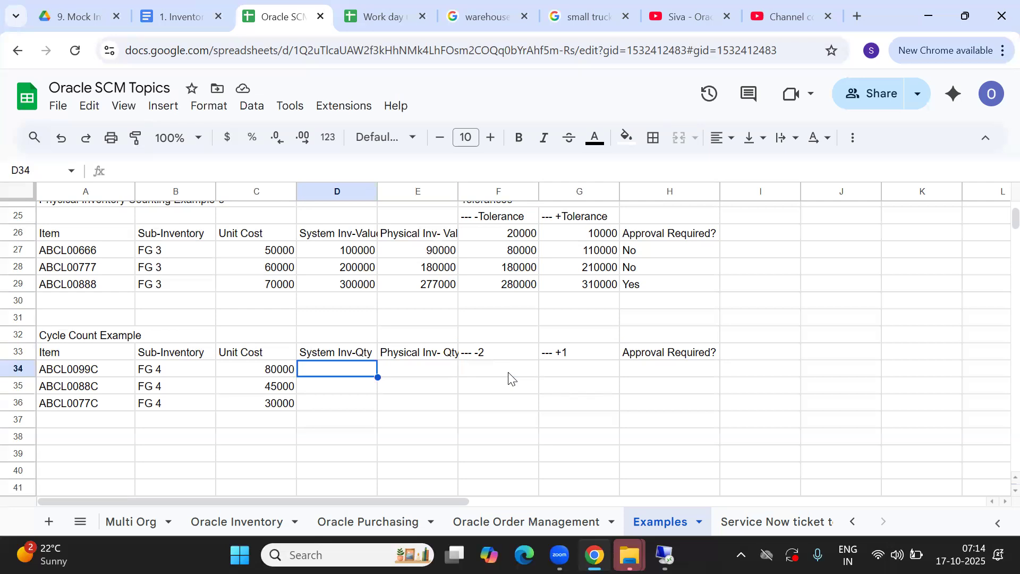
text(100)
key(BackSpace)
key(BackSpace)
key(BackSpace)
text(2000)
key(BackSpace)
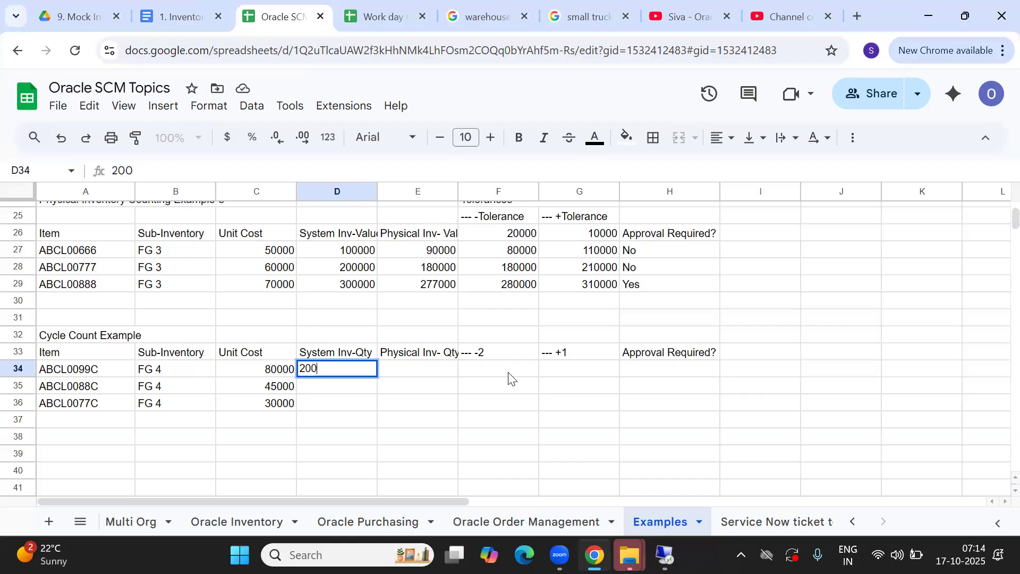
key(Return)
text(100)
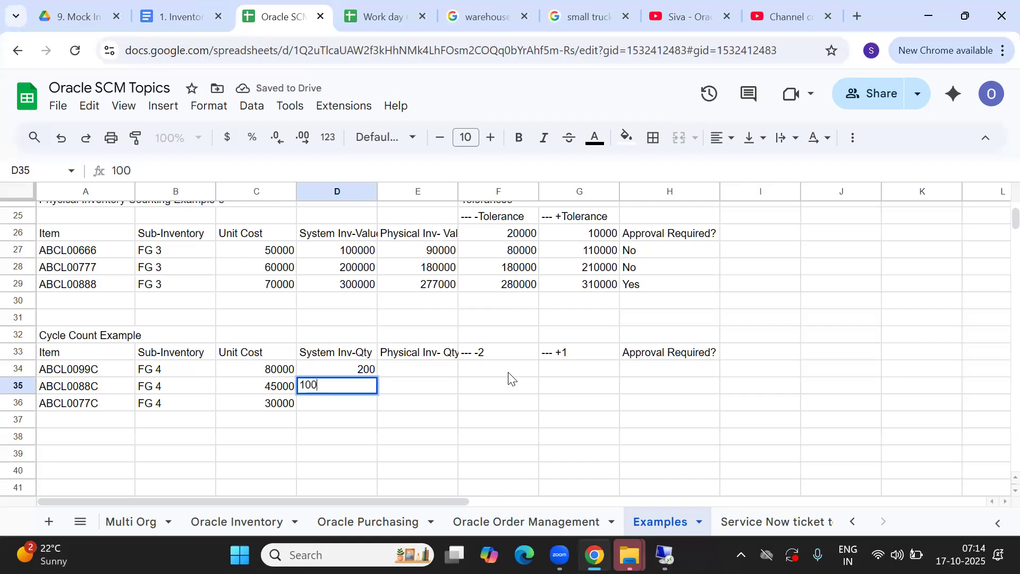
key(Return)
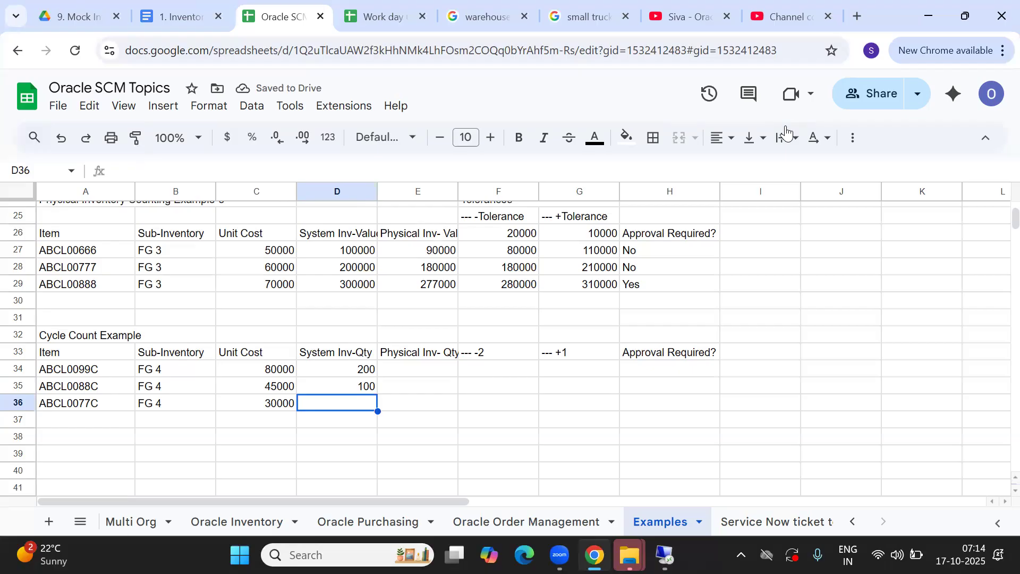
key(Return)
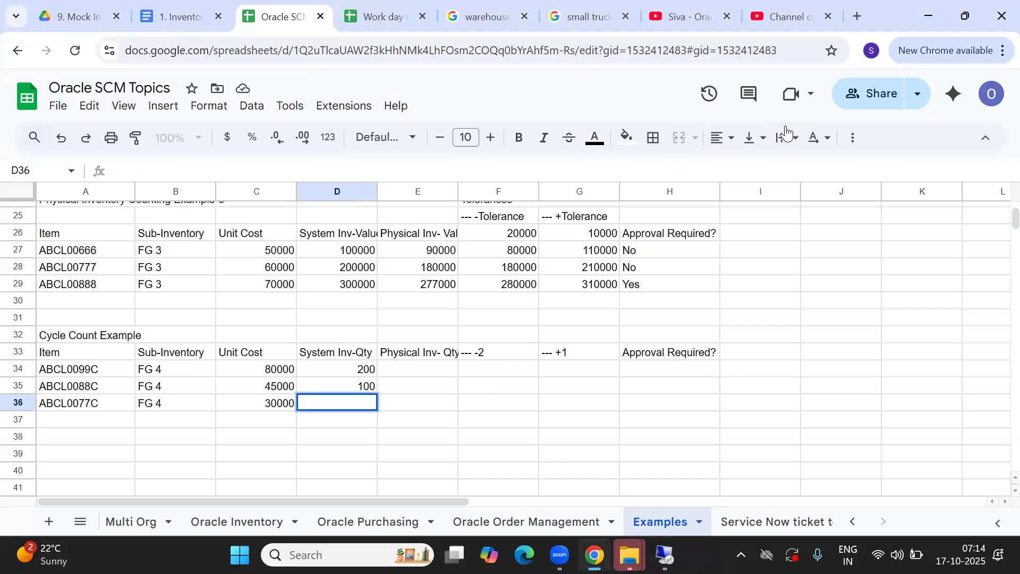
click(336, 406)
text(110)
key(Tab)
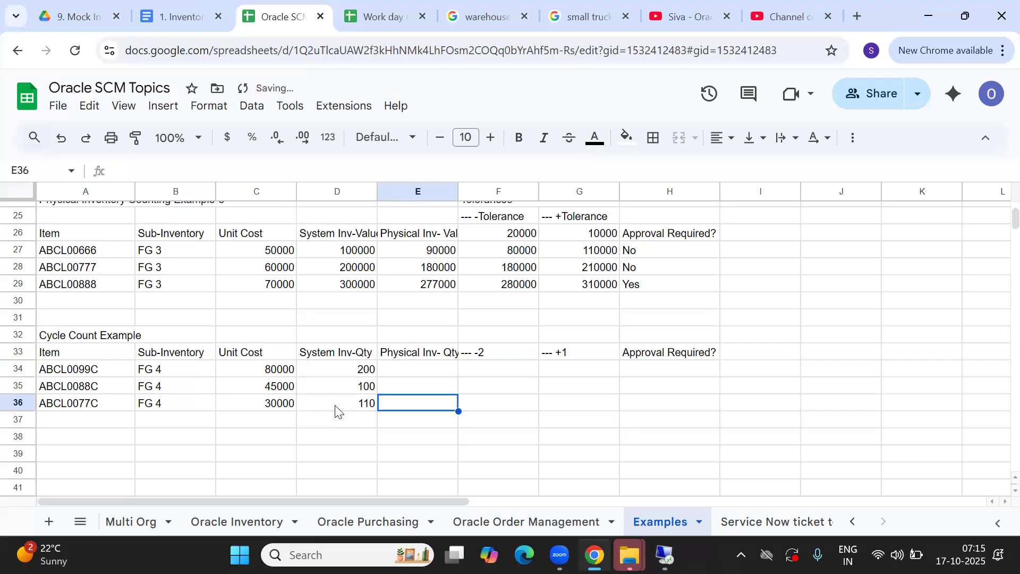
drag(325, 370, 326, 409)
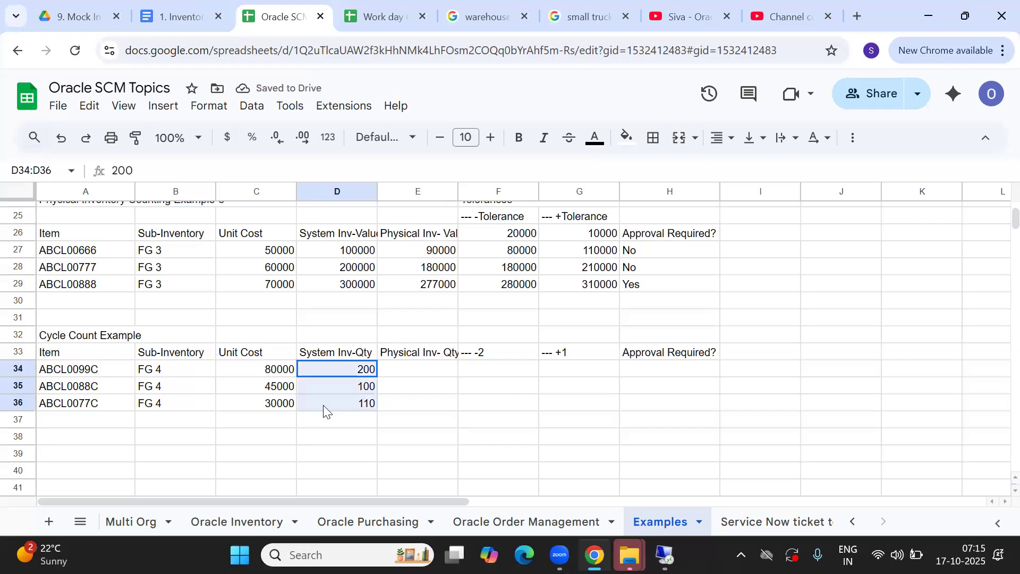
click(414, 367)
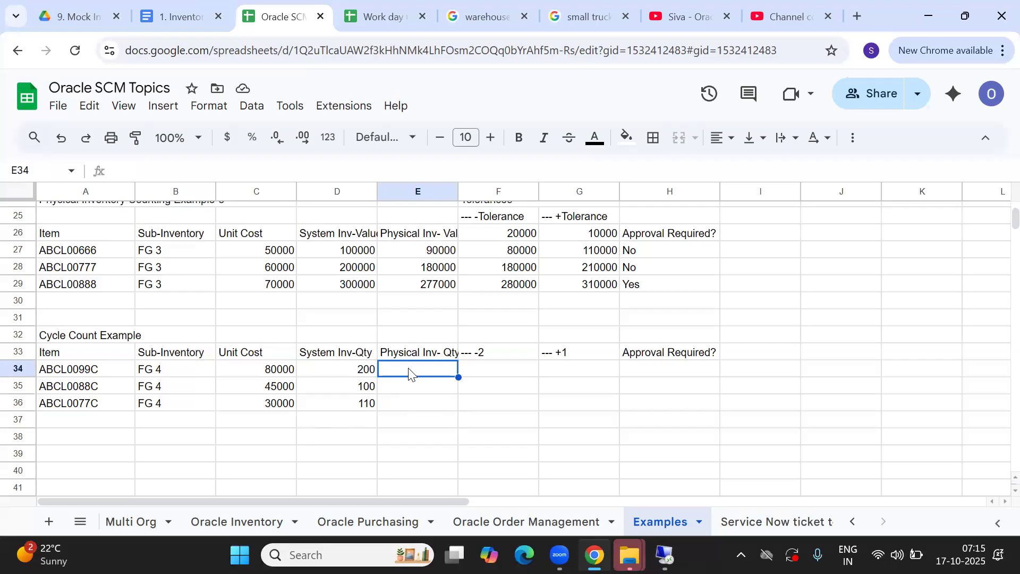
Enter physical counts 199, 97 and 113 in E34:E36
text(1)
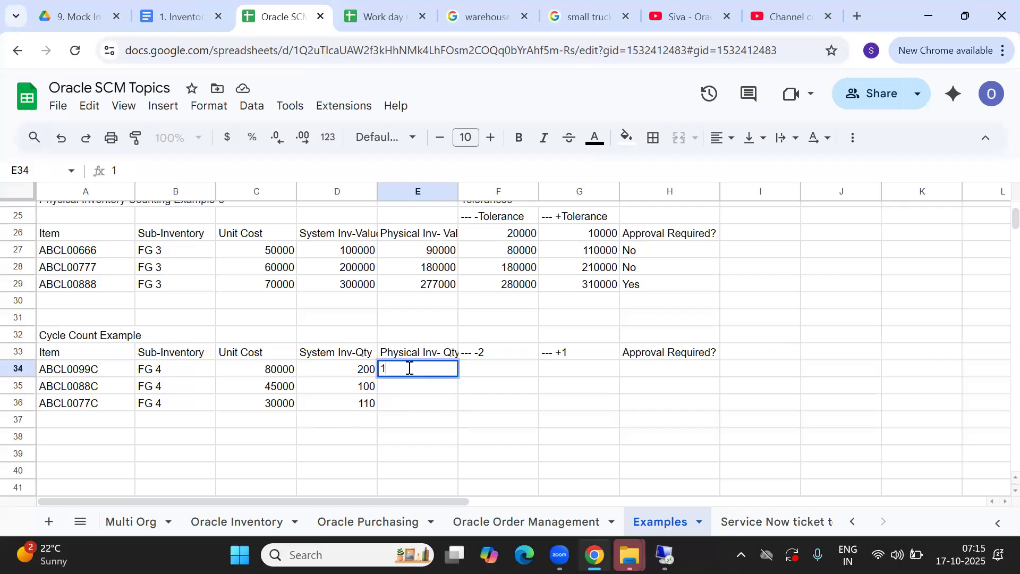
text(99)
key(Tab)
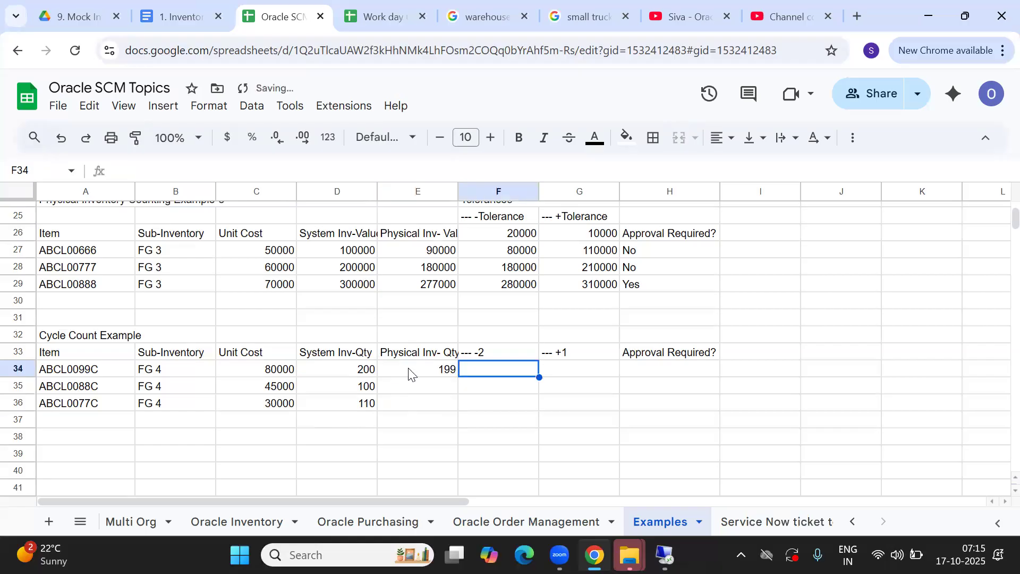
click(411, 390)
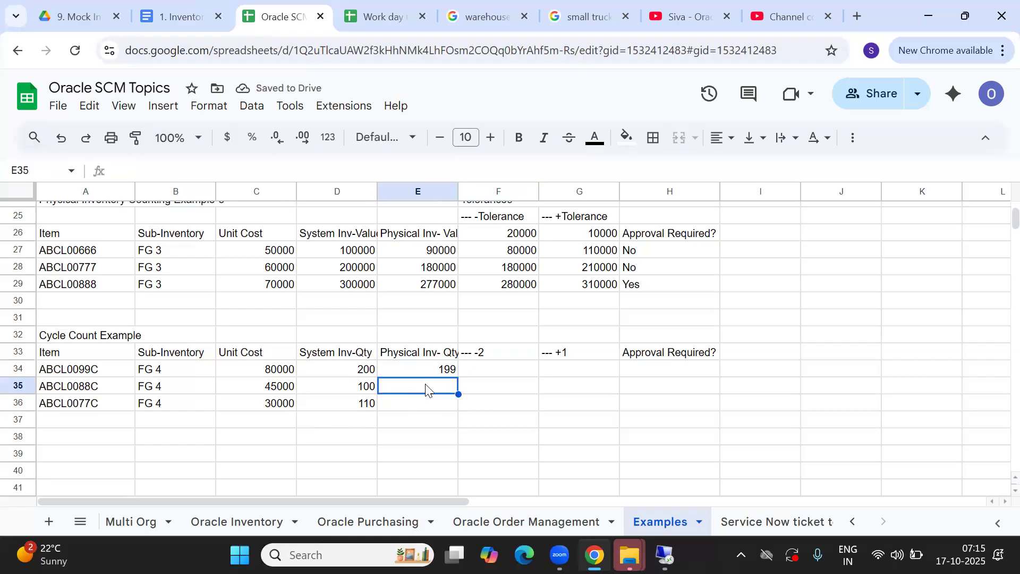
click(429, 359)
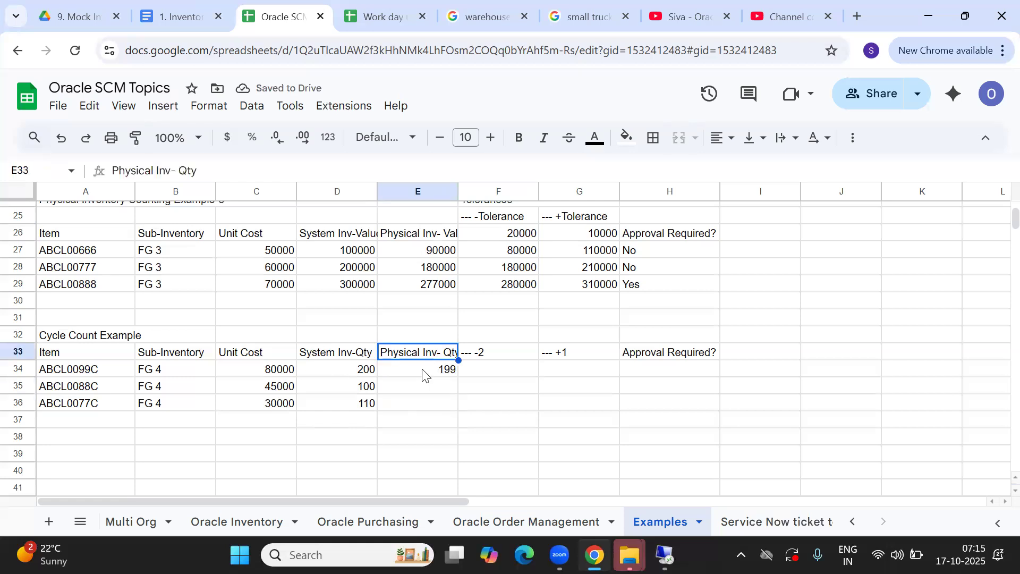
click(423, 375)
click(403, 389)
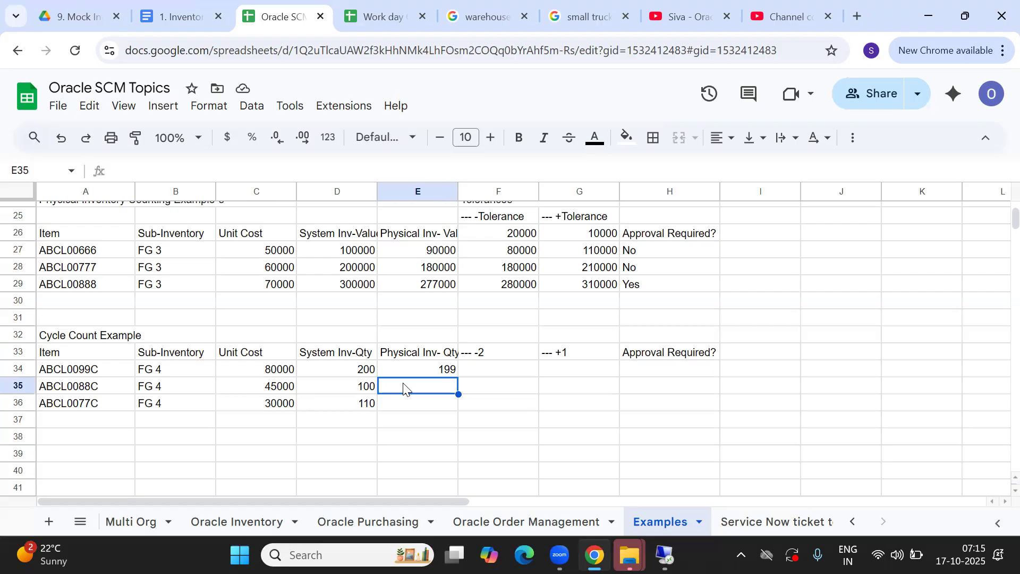
text(9)
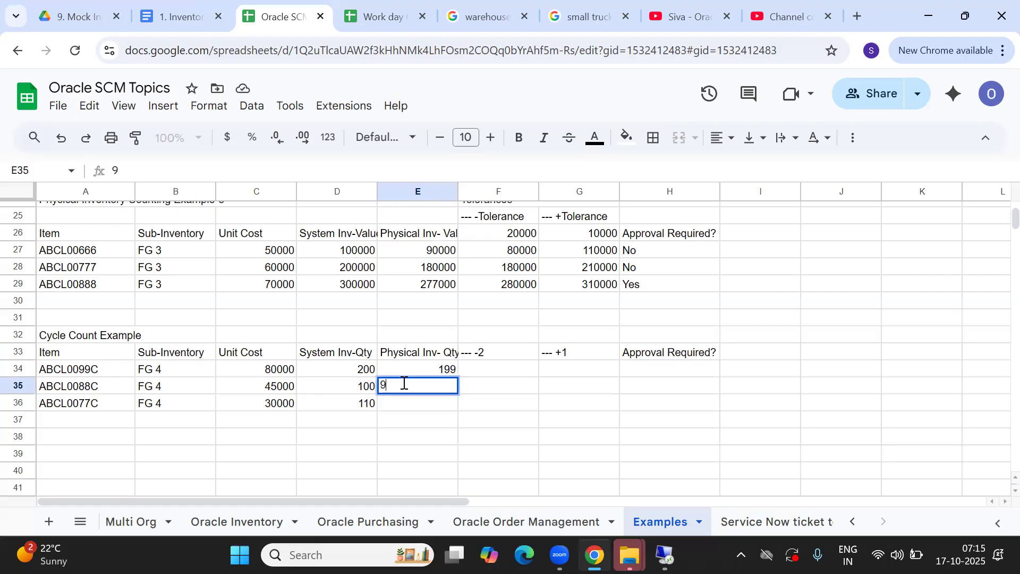
text(7)
key(Return)
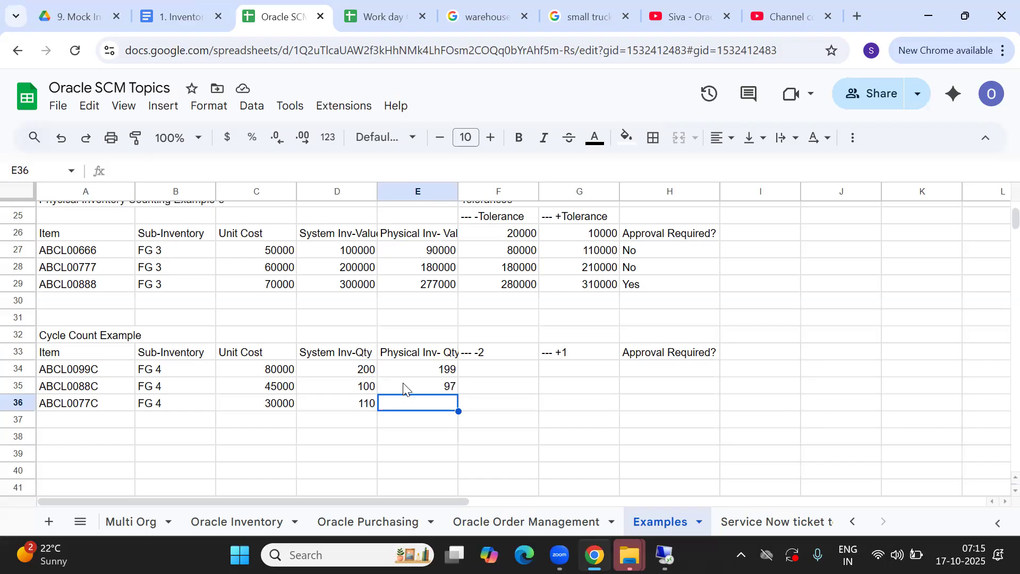
text(1)
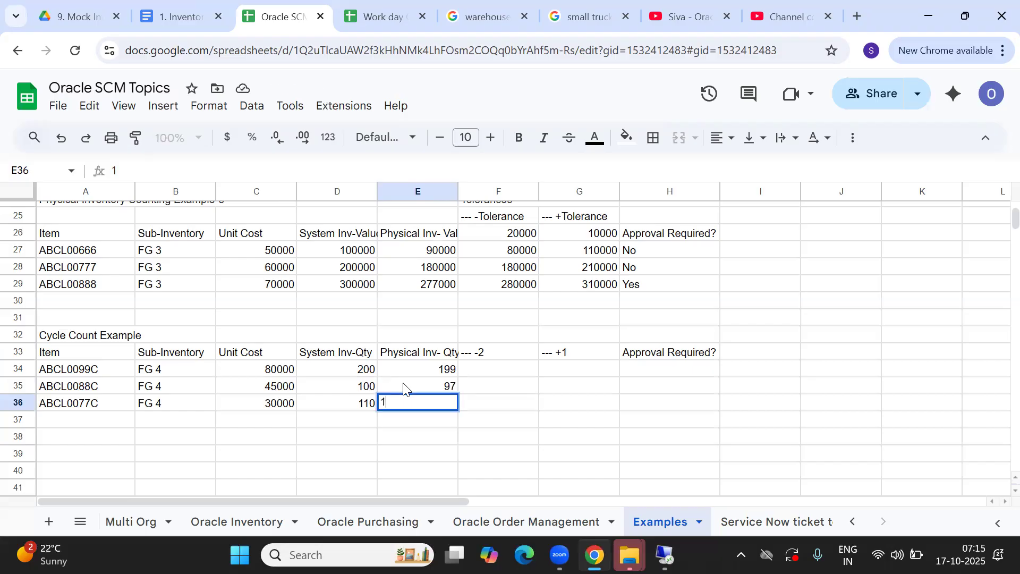
text(13)
key(Tab)
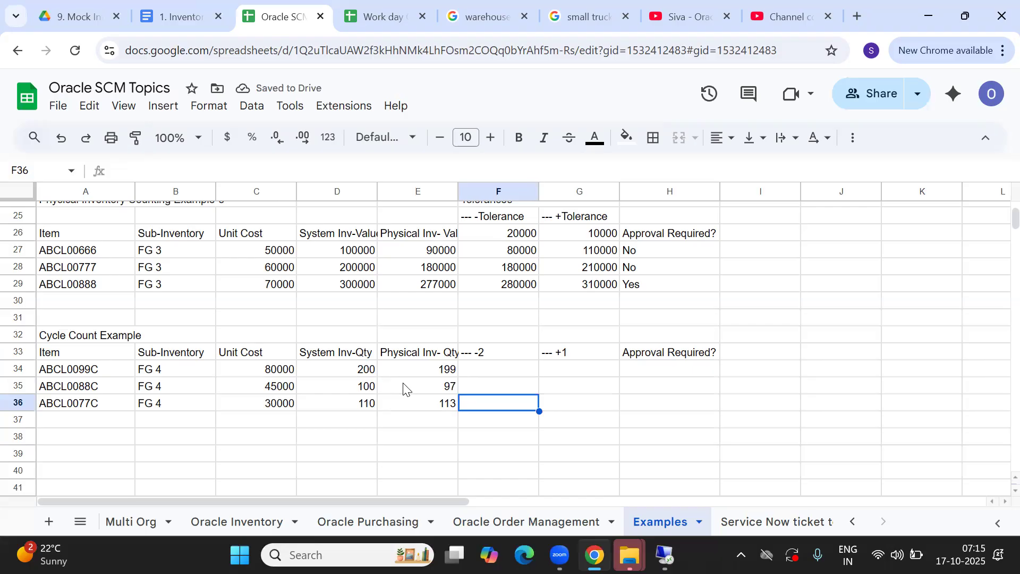
key(Up)
key(Up)
key(Right)
key(Left)
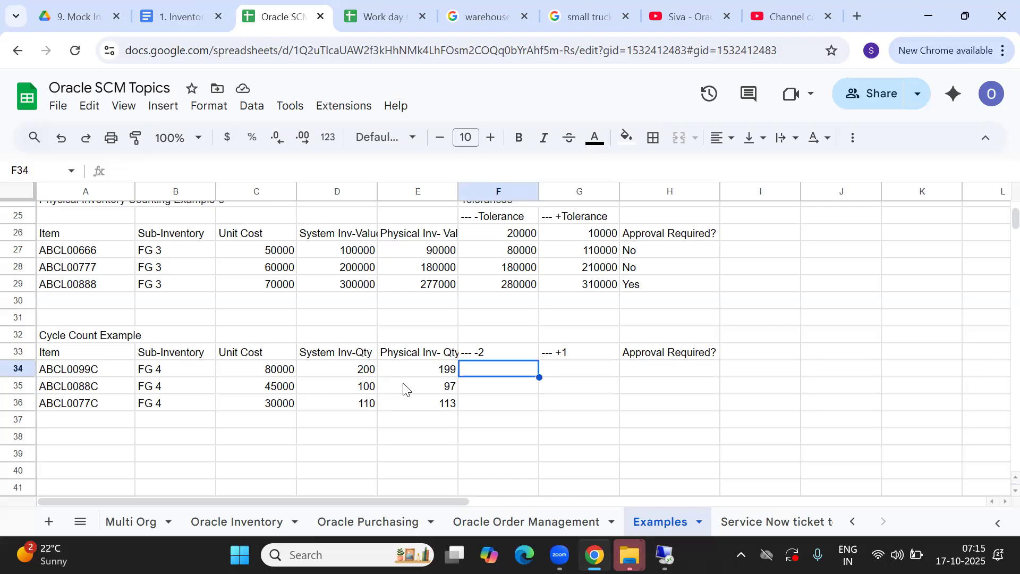
Copy the earlier Tolerances heading to F32, above the -2/+1 columns
key(Up)
key(Up)
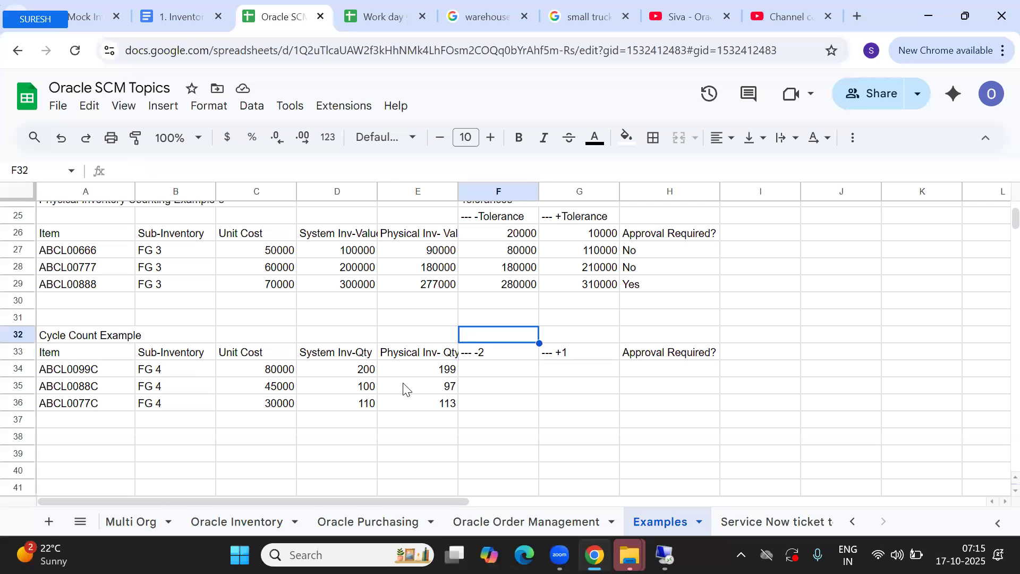
key(Up)
key(Up)
key(Up)
key(Up)
key(Up)
key(Up)
key(Up)
key(Up)
key(Up)
key(Down)
key(ctrl+c)
key(Down)
key(Down)
key(Down)
key(Down)
key(Down)
key(Down)
key(Down)
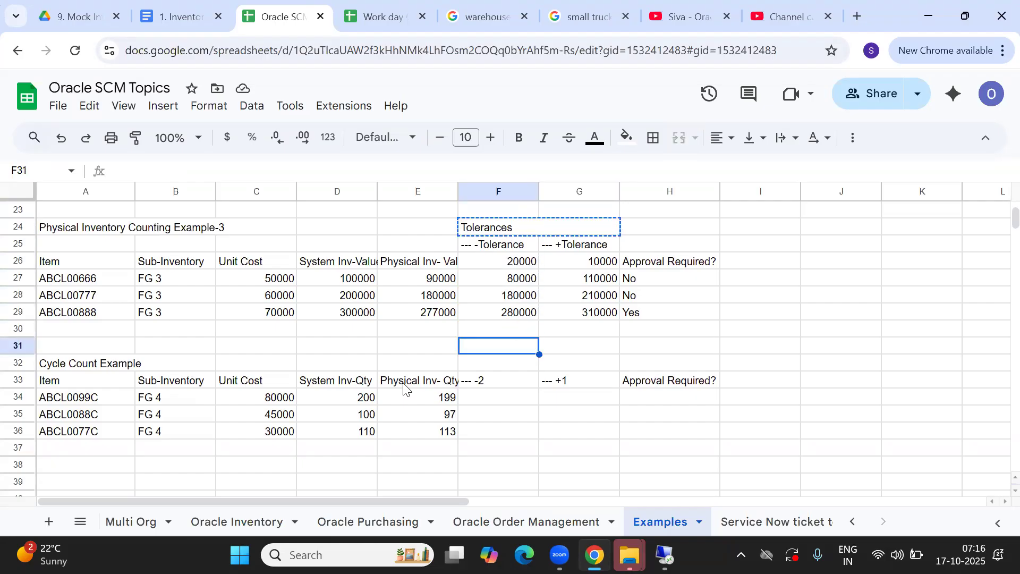
key(Down)
key(ctrl+v)
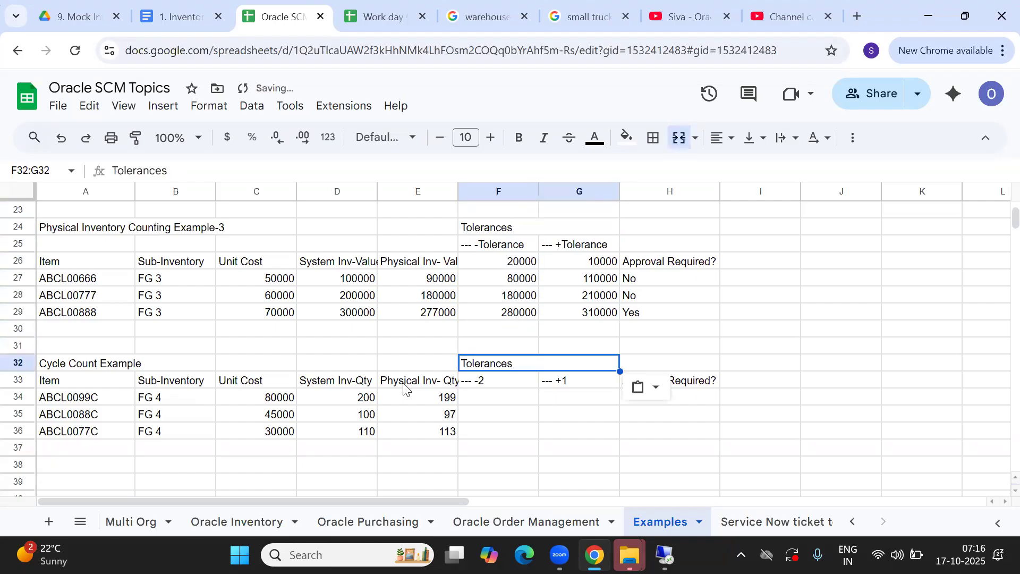
key(Down)
key(Down)
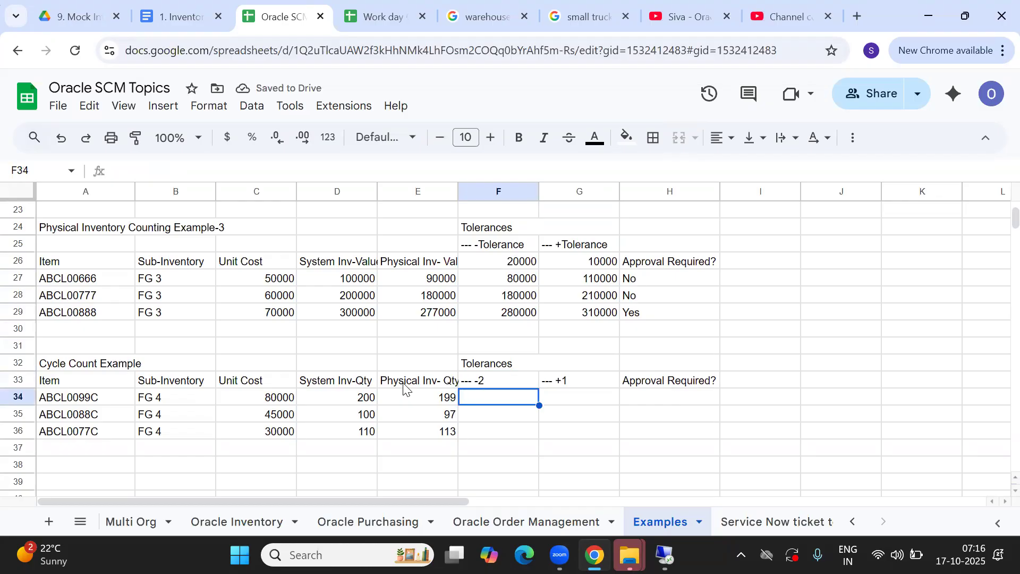
Enter lower limits 196 and 98 in the --- -2 column for the first two items
click(334, 405)
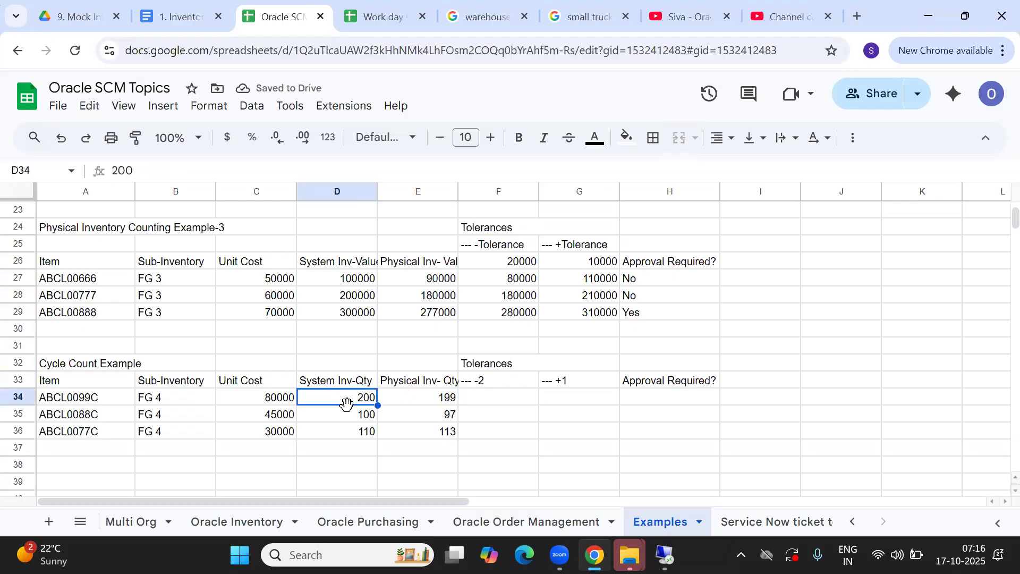
click(503, 399)
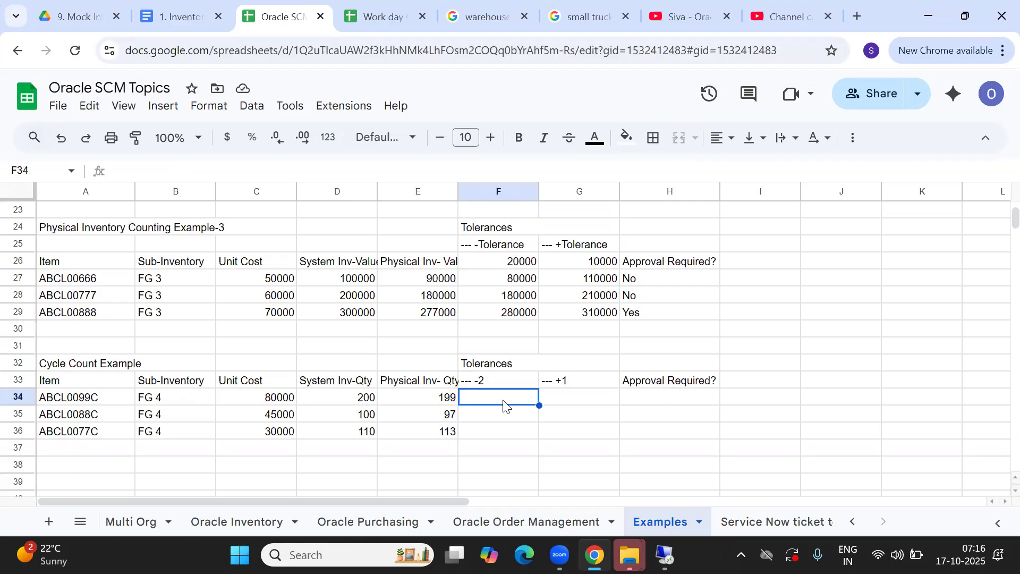
text(19)
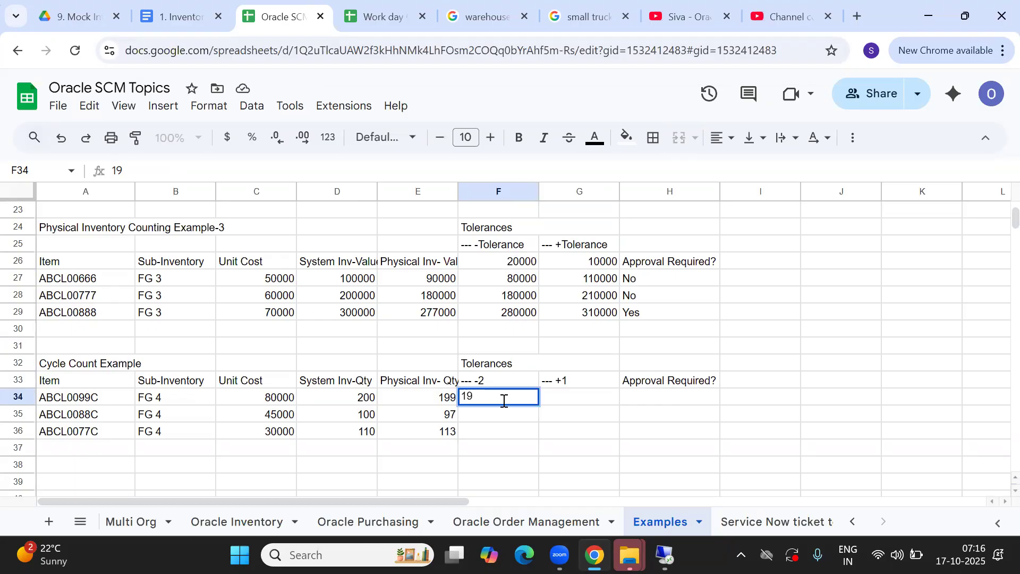
text(6)
key(Tab)
click(503, 403)
key(Down)
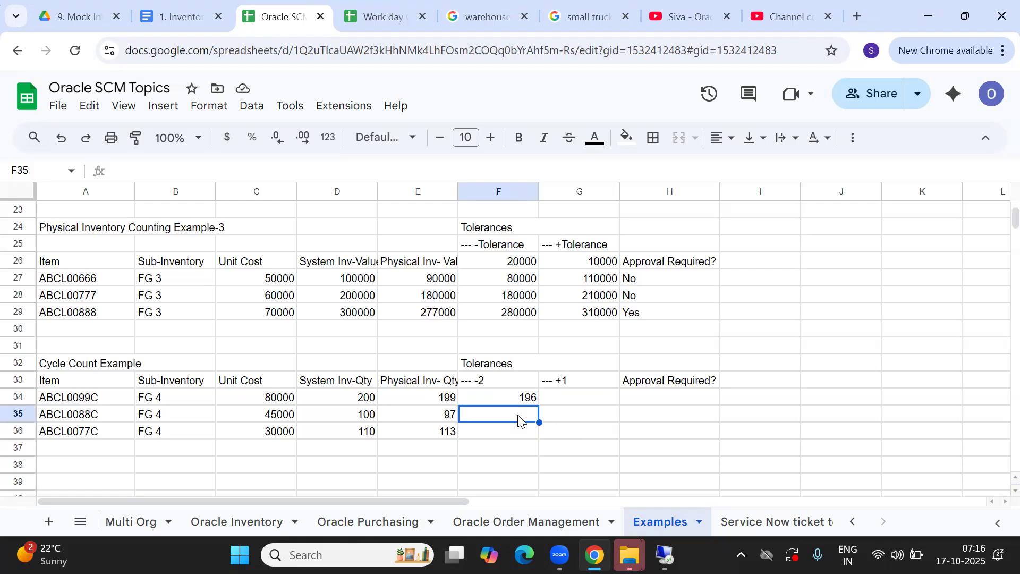
text(9)
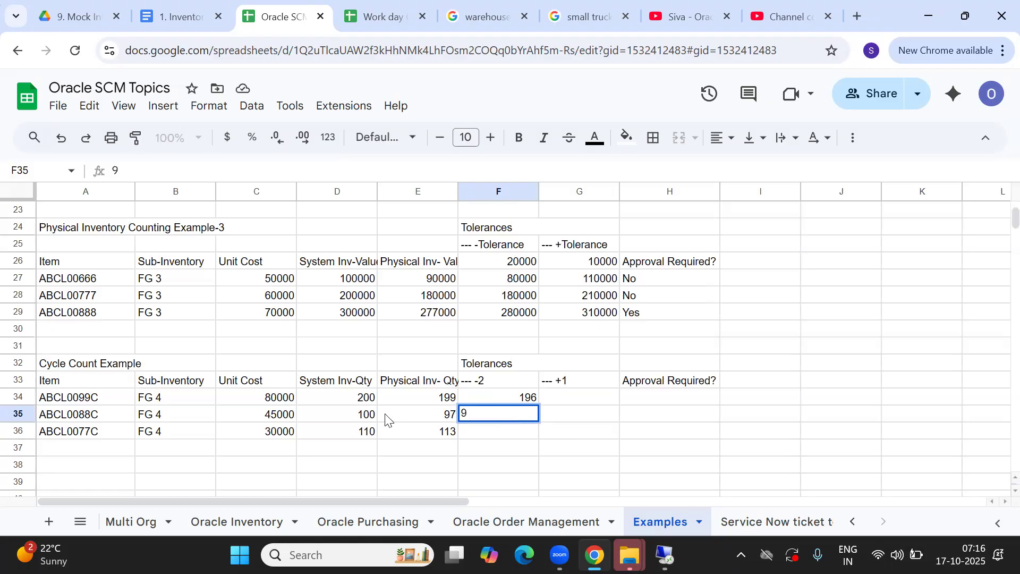
text(8)
key(Return)
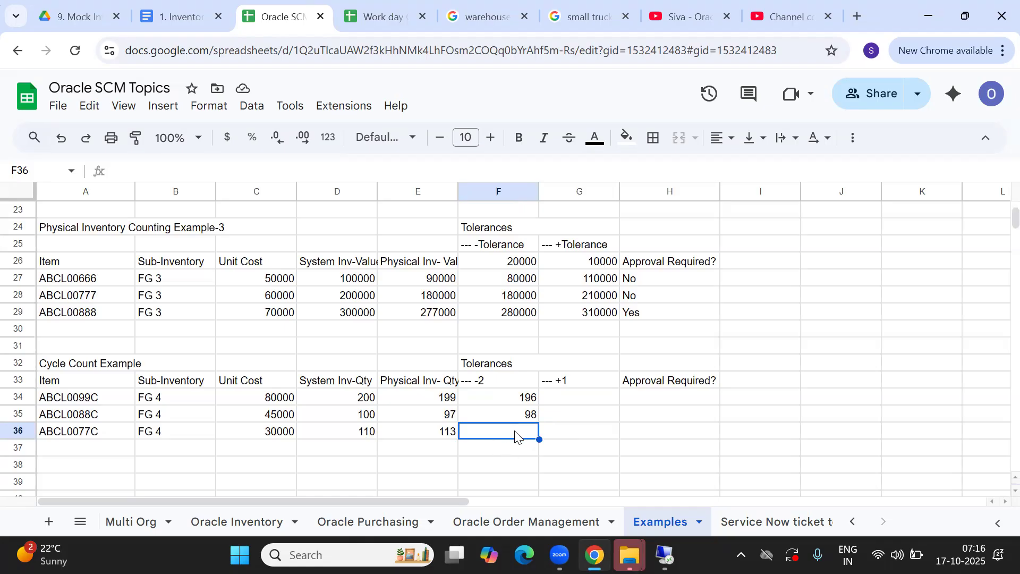
Correct ABCL0077C's system quantity from 110 to 100 and set its -2 limit to 98
click(346, 438)
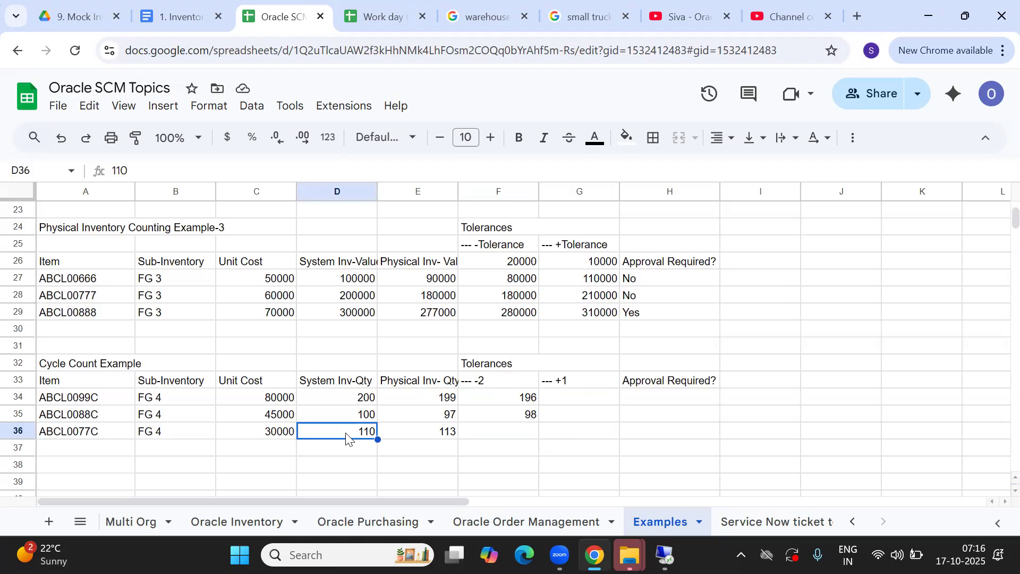
double_click(369, 431)
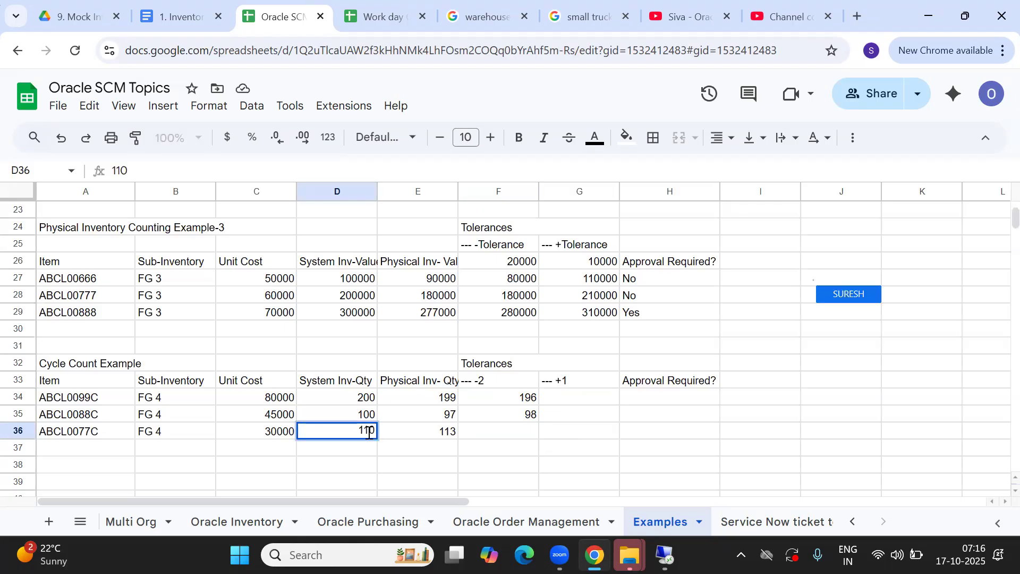
key(BackSpace)
text(0)
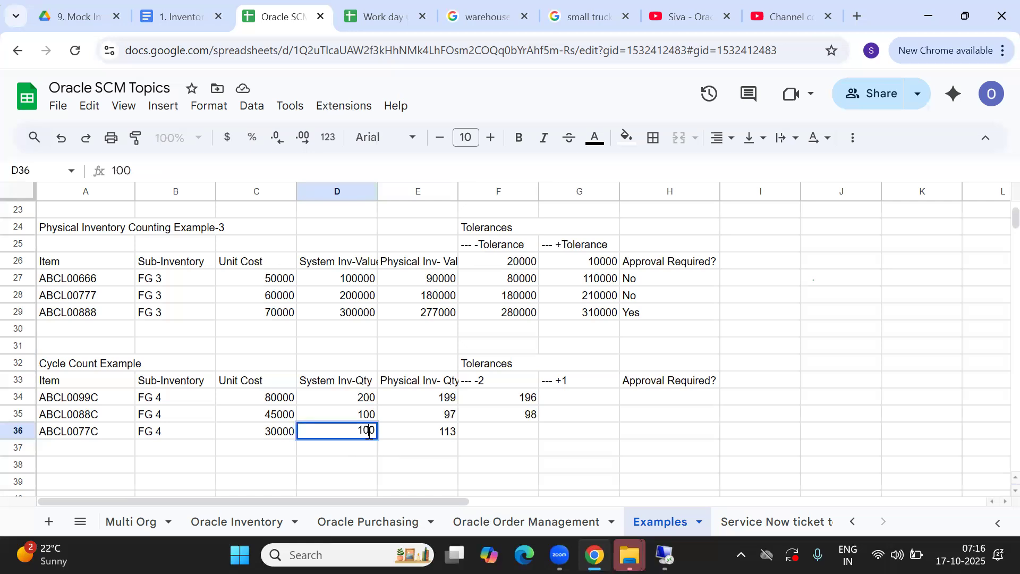
key(Tab)
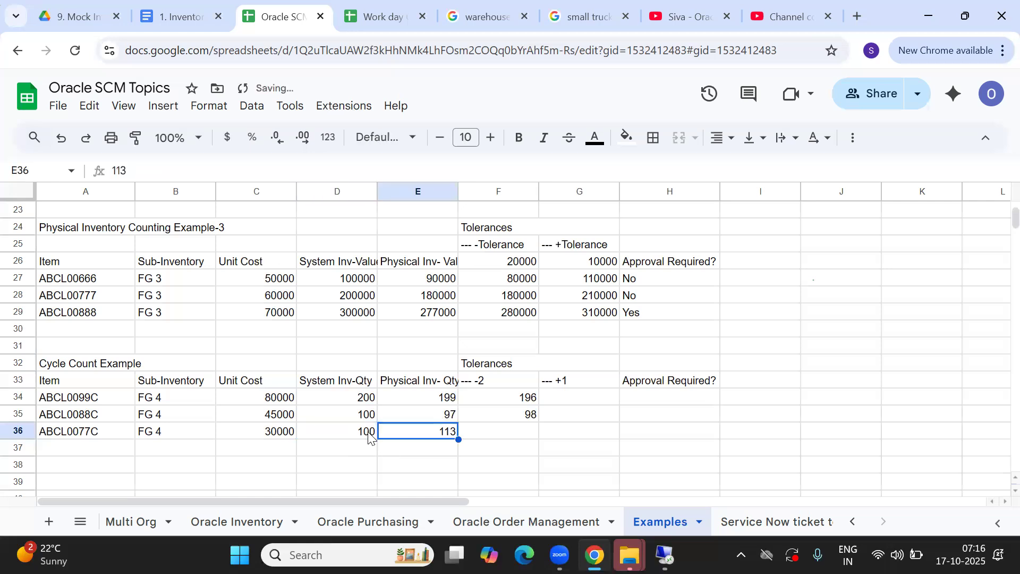
click(520, 432)
text(98)
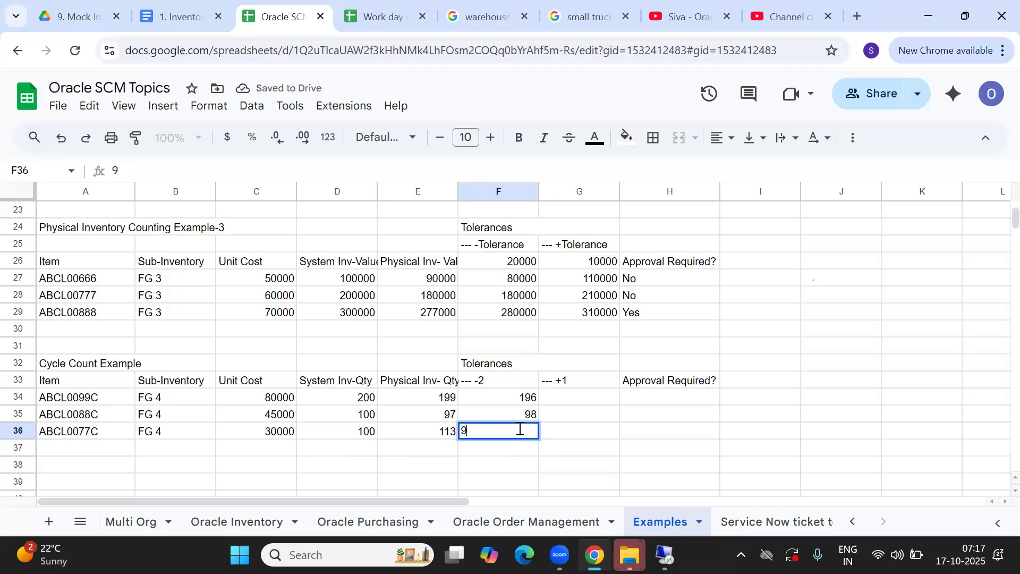
key(Tab)
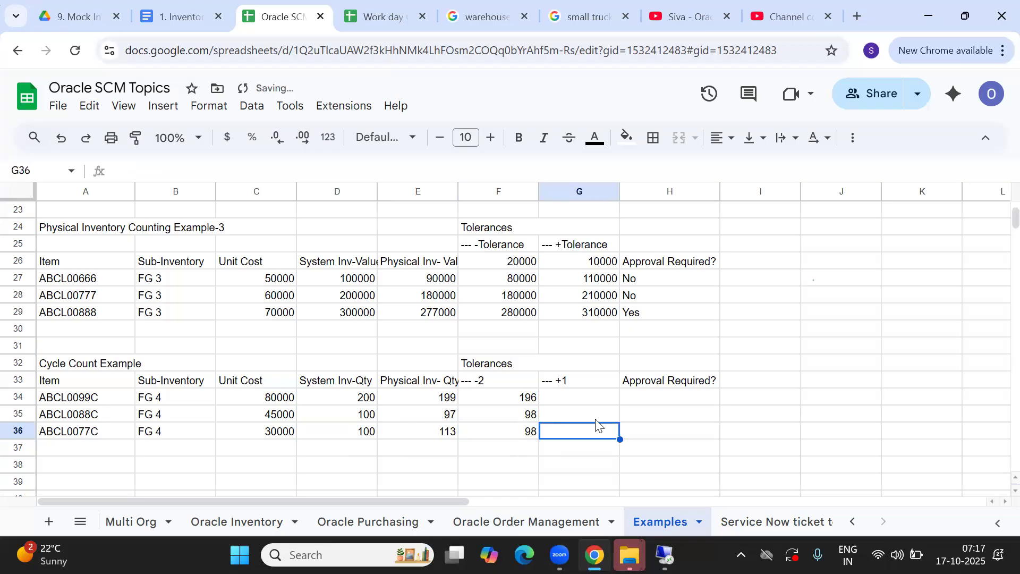
Enter the +1 upper limits 202, 101 and 101 for the three items in G34:G36
click(571, 399)
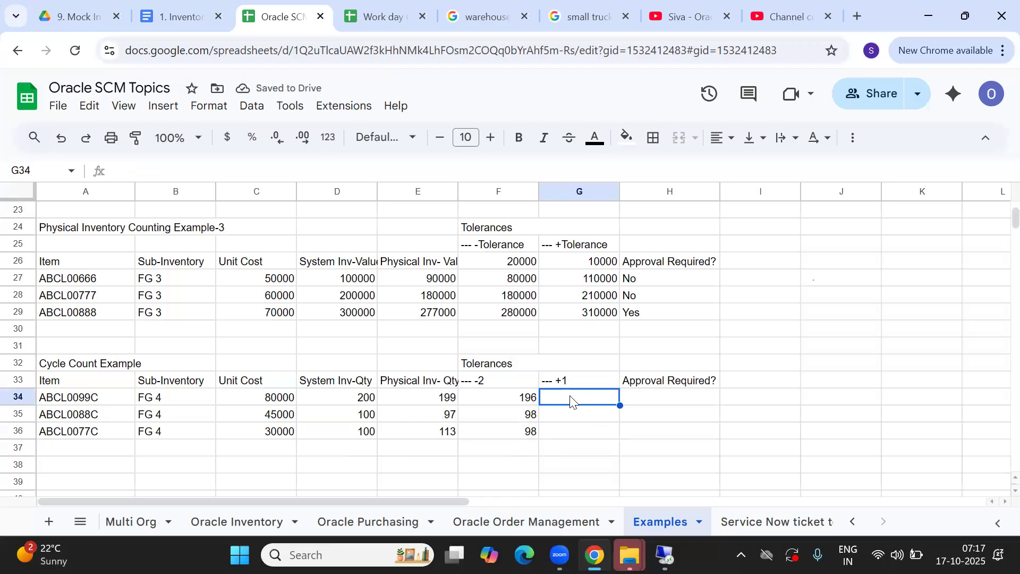
text(20)
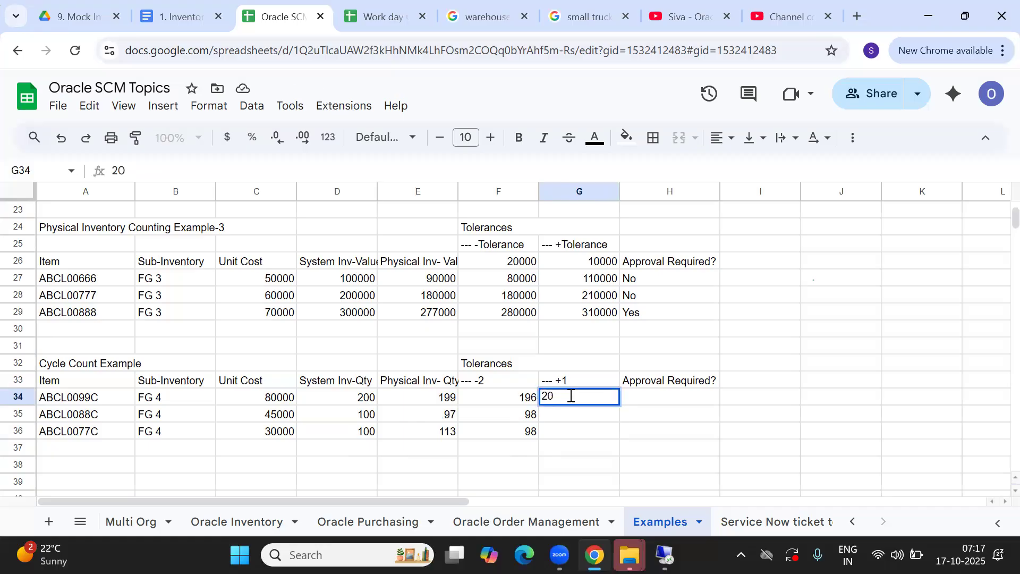
text(2)
key(Return)
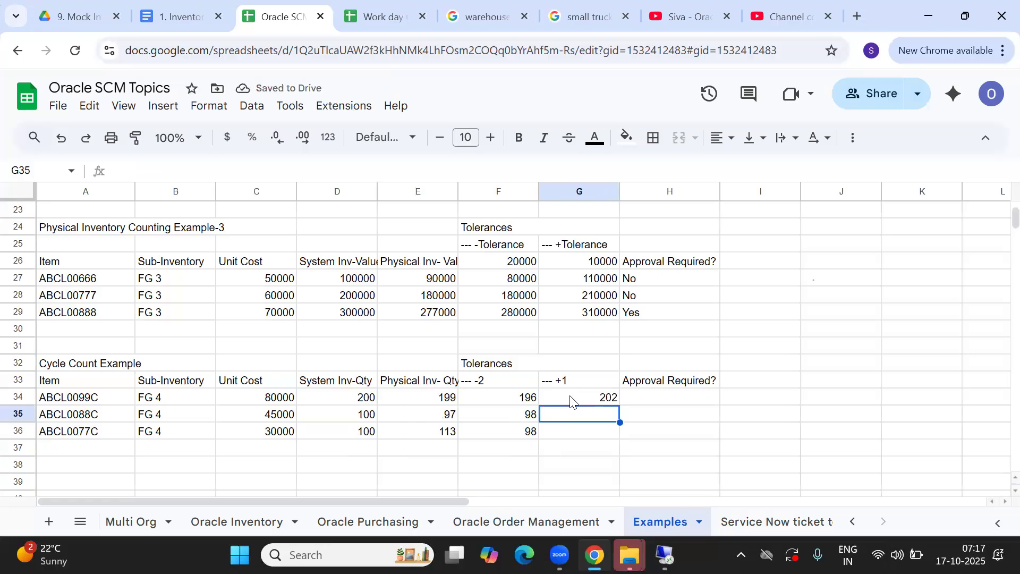
text(101)
key(Return)
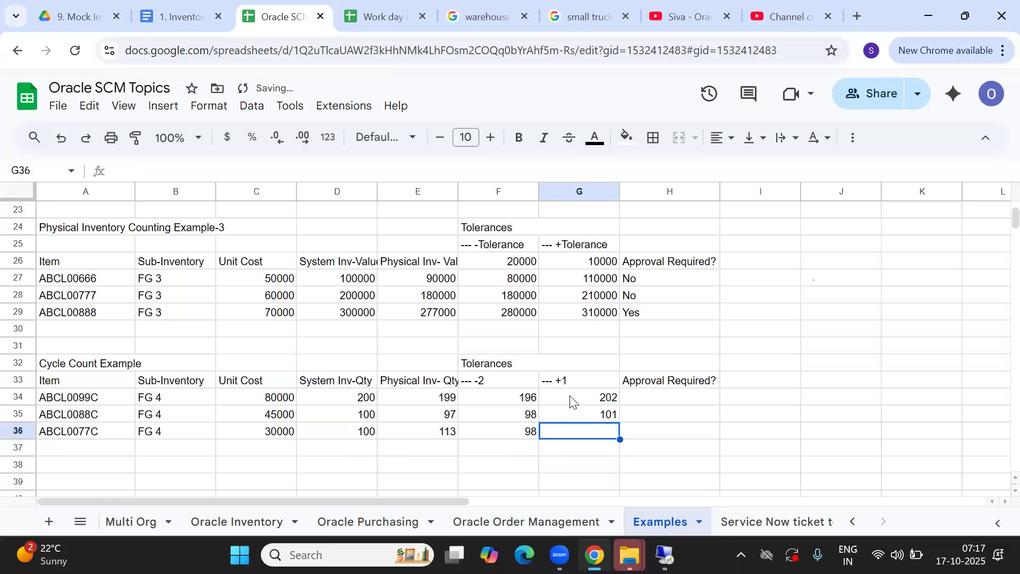
text(101)
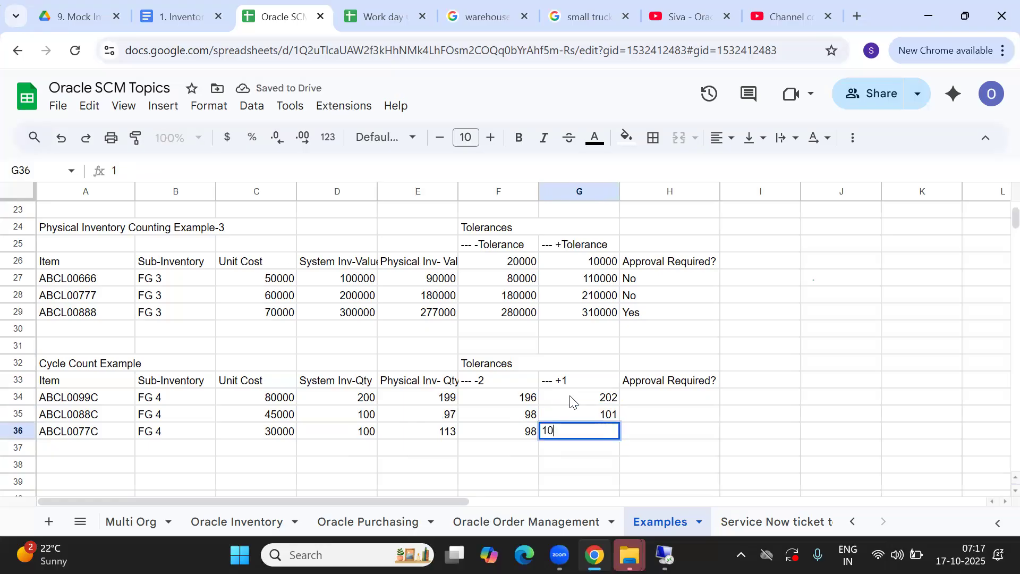
key(Return)
key(Up)
key(Left)
key(Left)
key(Left)
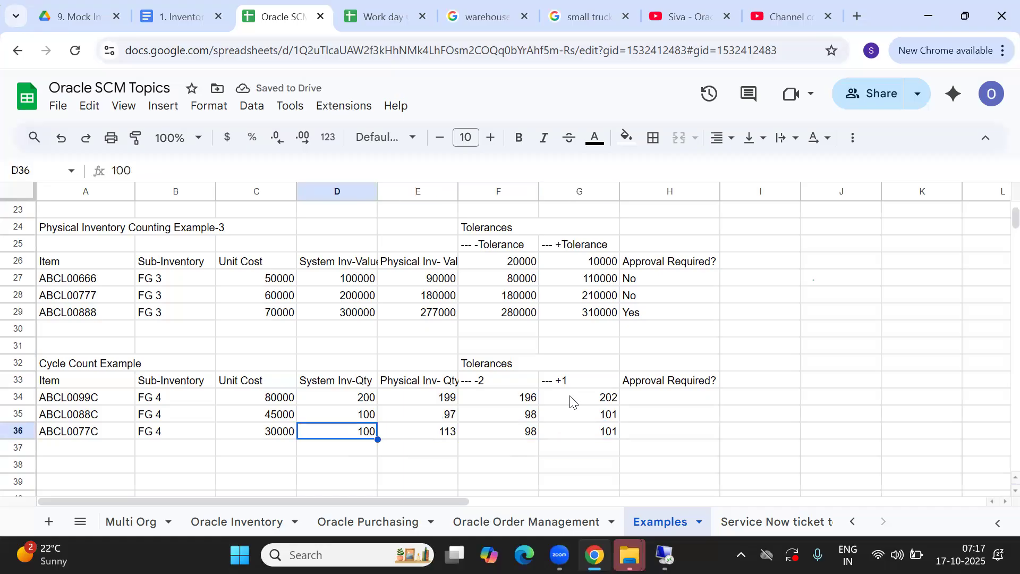
key(Right)
key(Left)
Try ABCL0077C with system quantity 50, physical count 53 and lower limit 49
text(50)
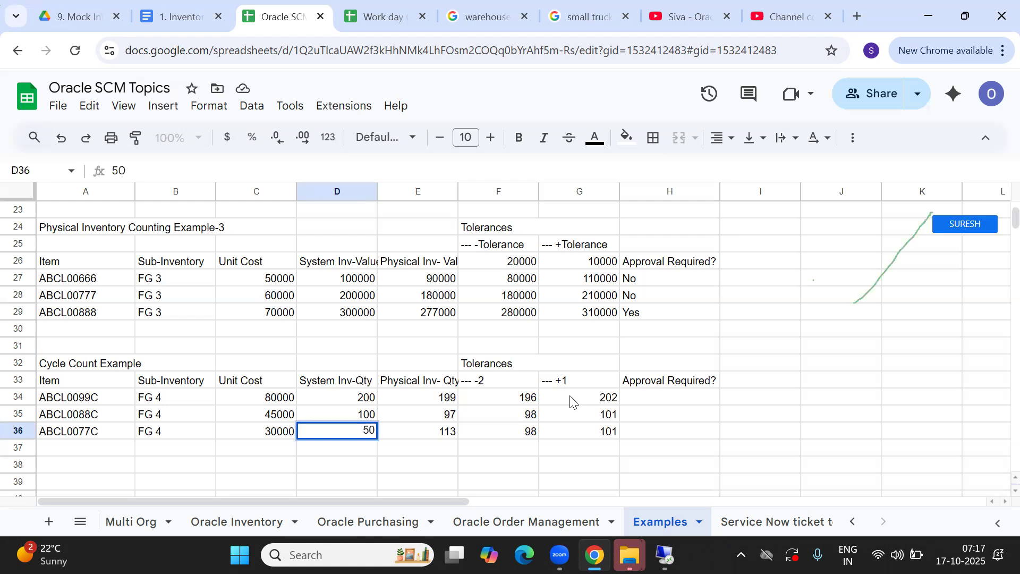
key(Right)
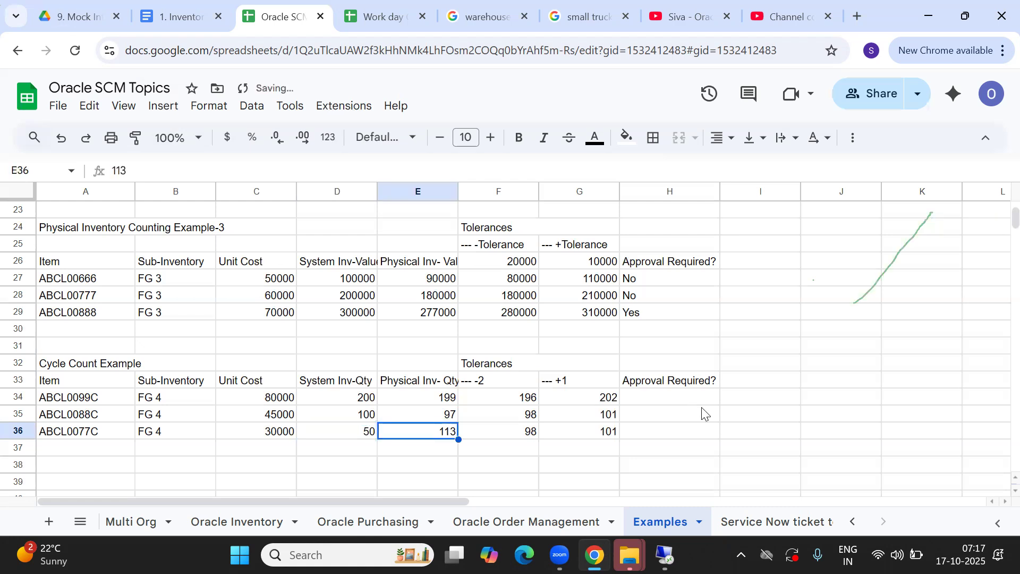
double_click(428, 428)
click(449, 428)
key(BackSpace)
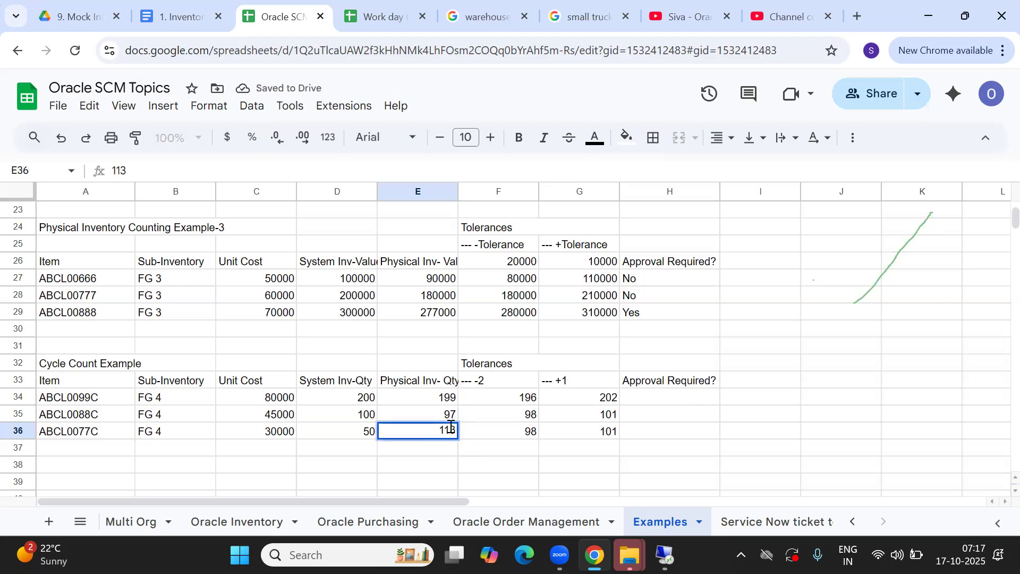
key(BackSpace)
text(53)
key(Tab)
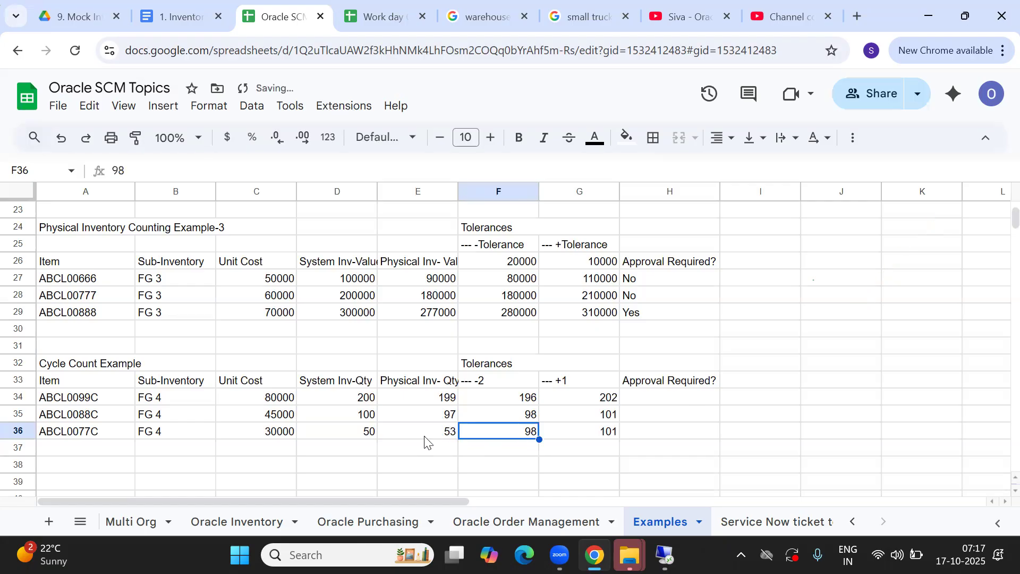
double_click(524, 431)
key(BackSpace)
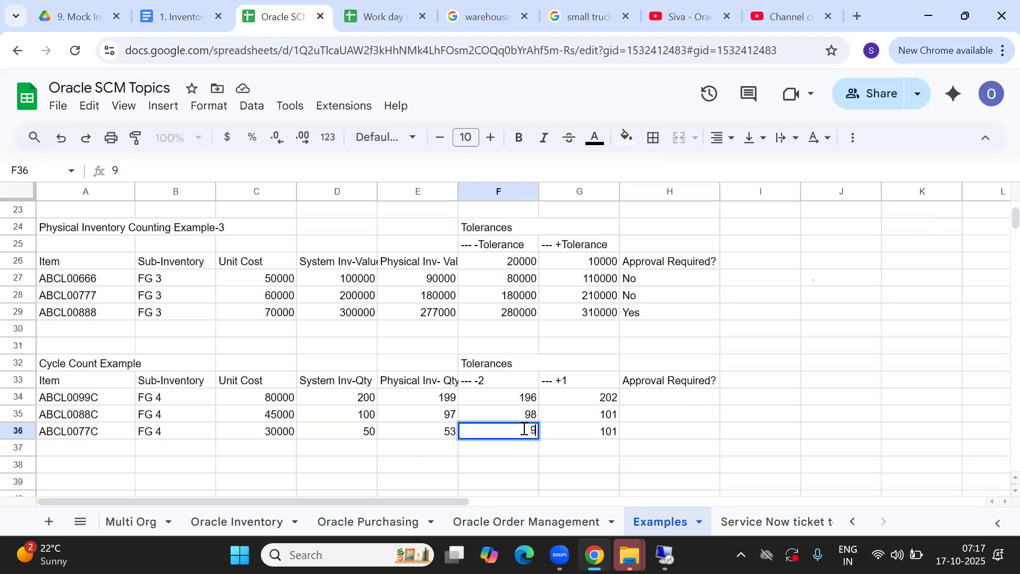
text(4)
key(Tab)
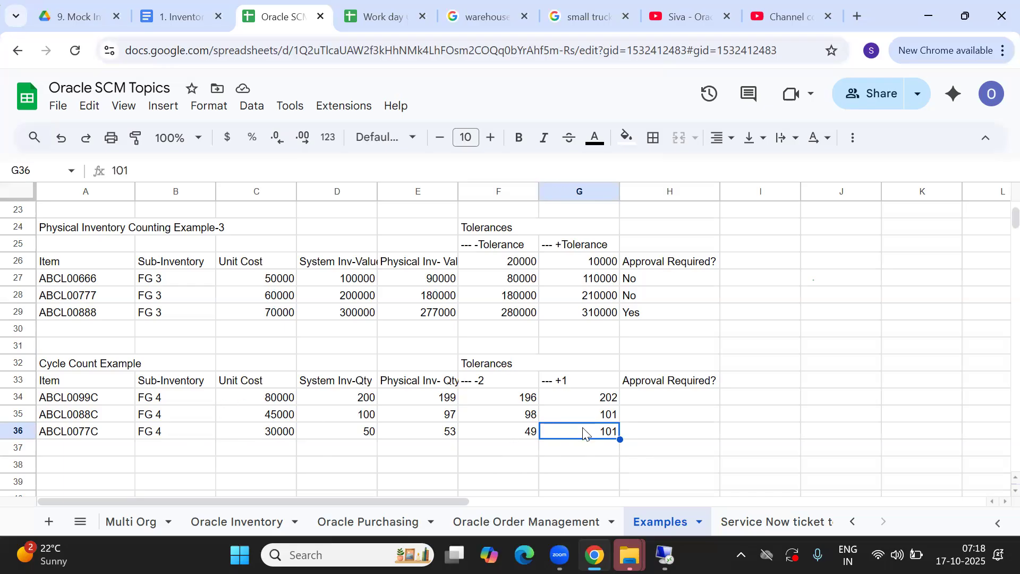
Restore ABCL0077C to system quantity 100, physical count 103 and lower limit 98
click(361, 437)
text(100)
key(Tab)
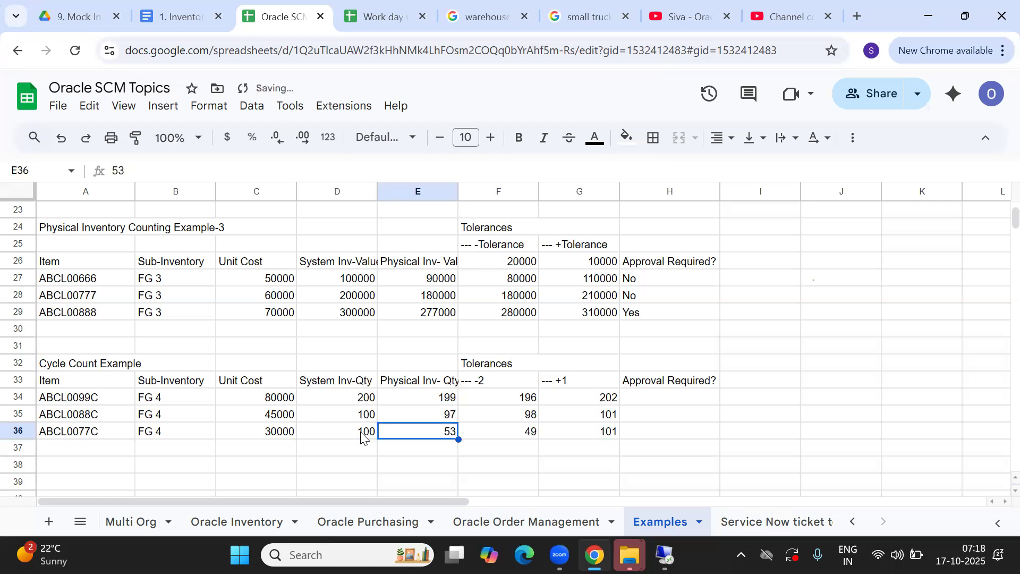
double_click(448, 430)
key(BackSpace)
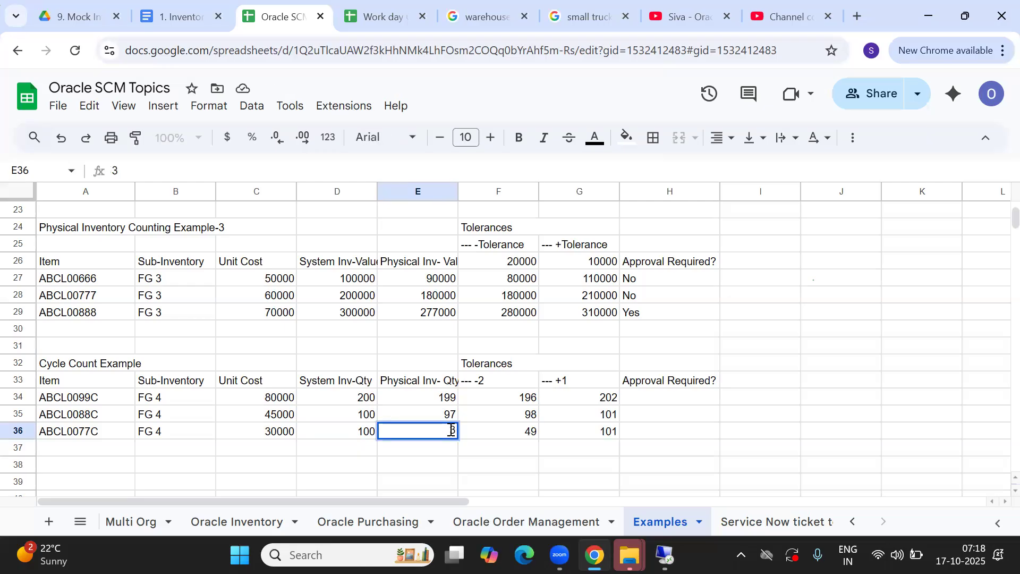
text(10)
key(Tab)
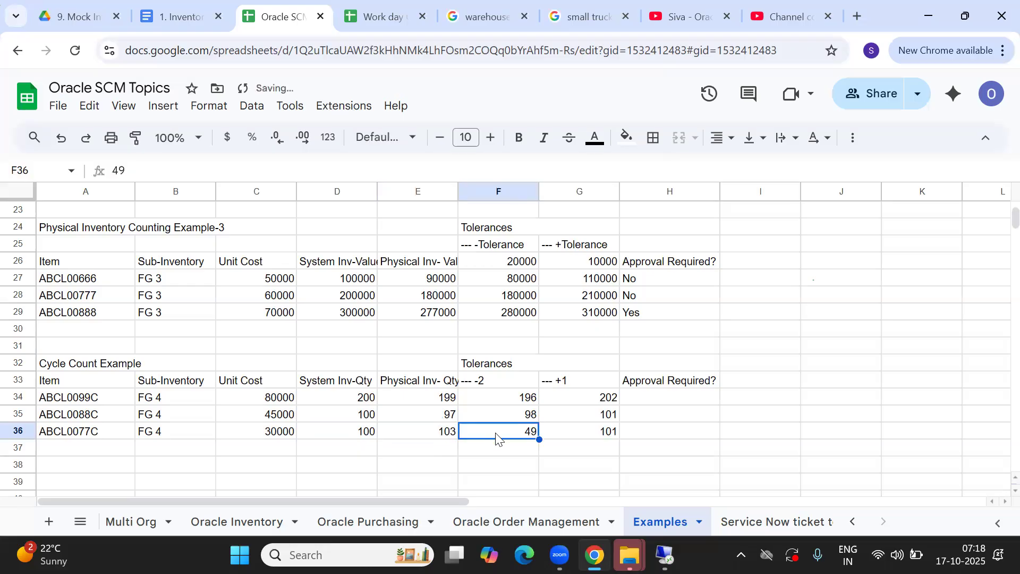
double_click(535, 432)
key(BackSpace)
key(BackSpace)
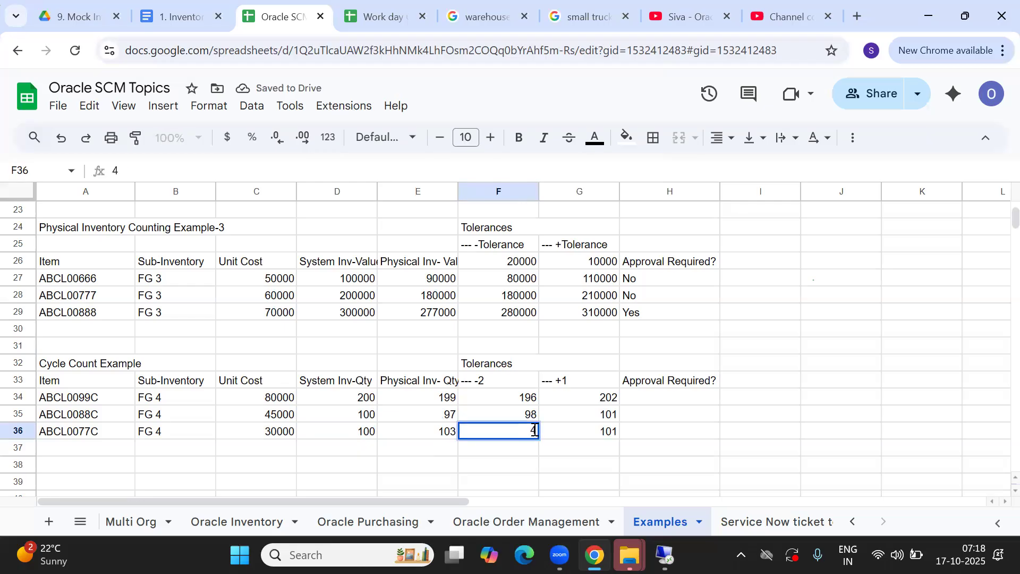
text(9)
key(BackSpace)
text(98)
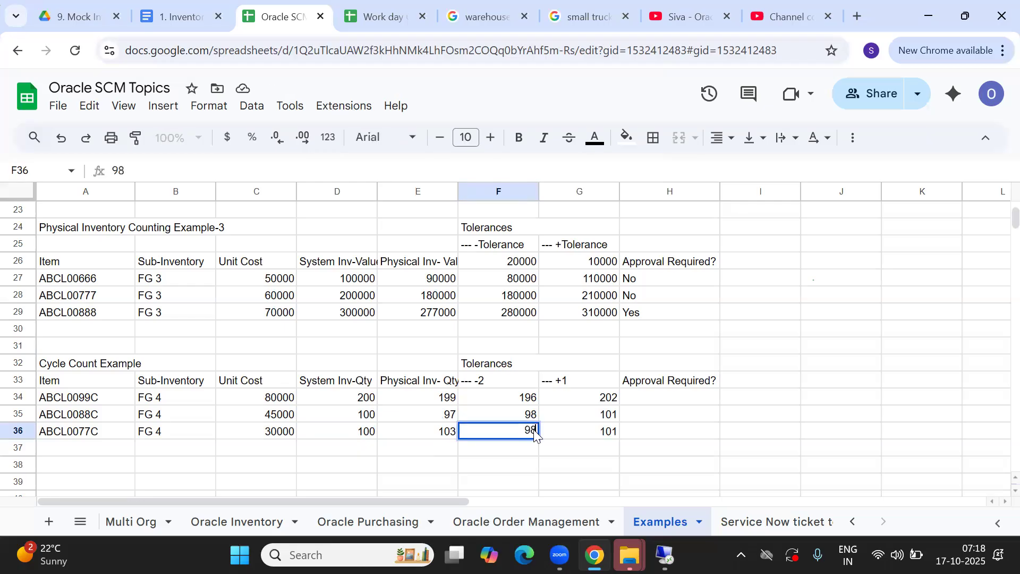
key(Tab)
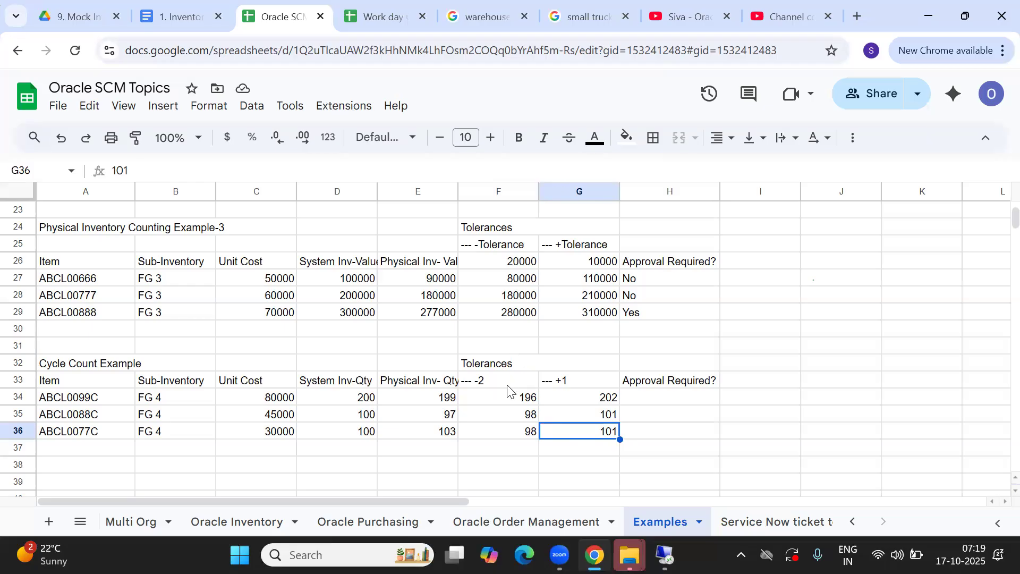
Point out the −Tolerance value 20000, the -2 heading, and ABCL0077C's limits 98 and 101
click(502, 262)
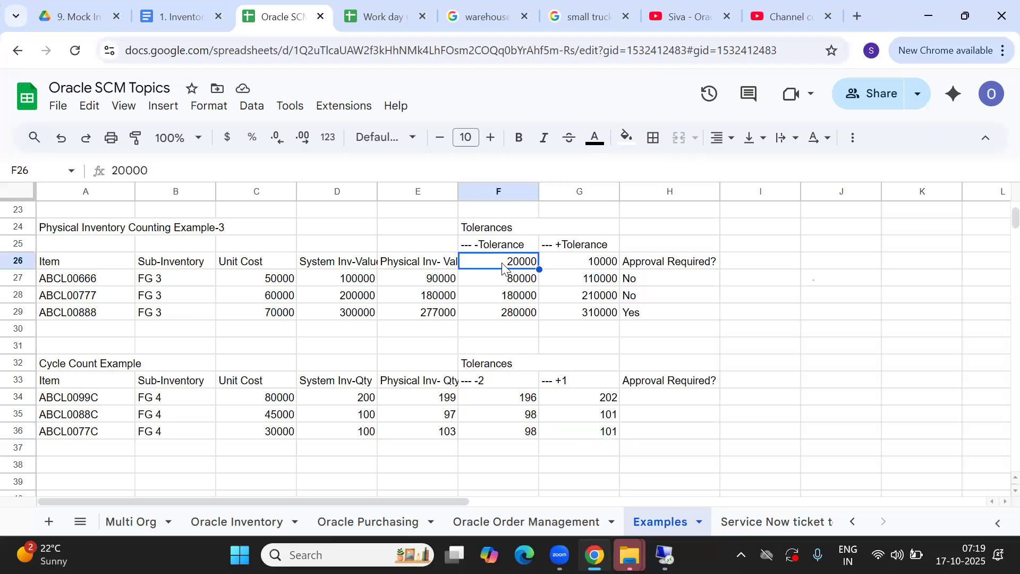
click(489, 384)
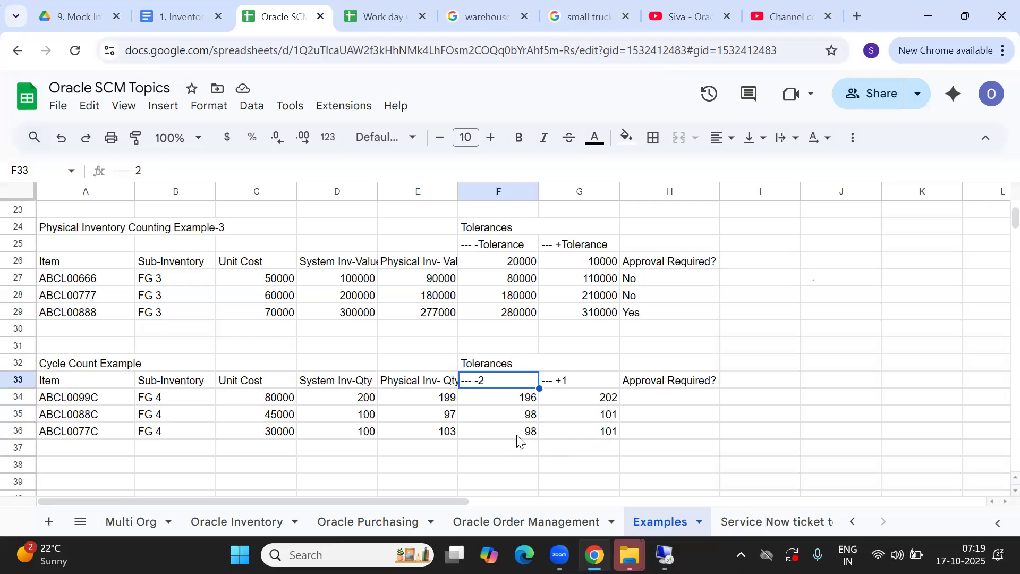
click(518, 439)
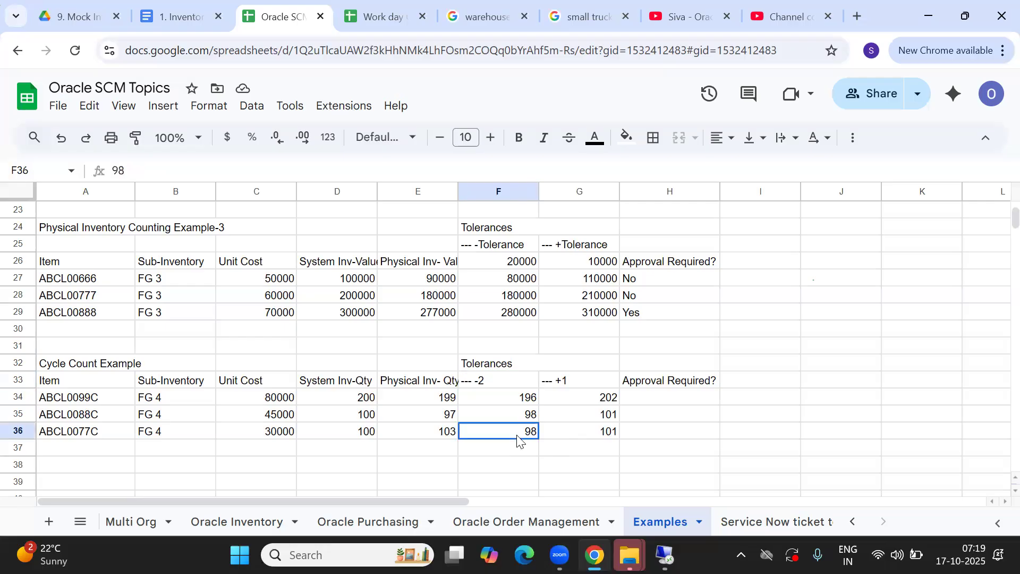
click(584, 431)
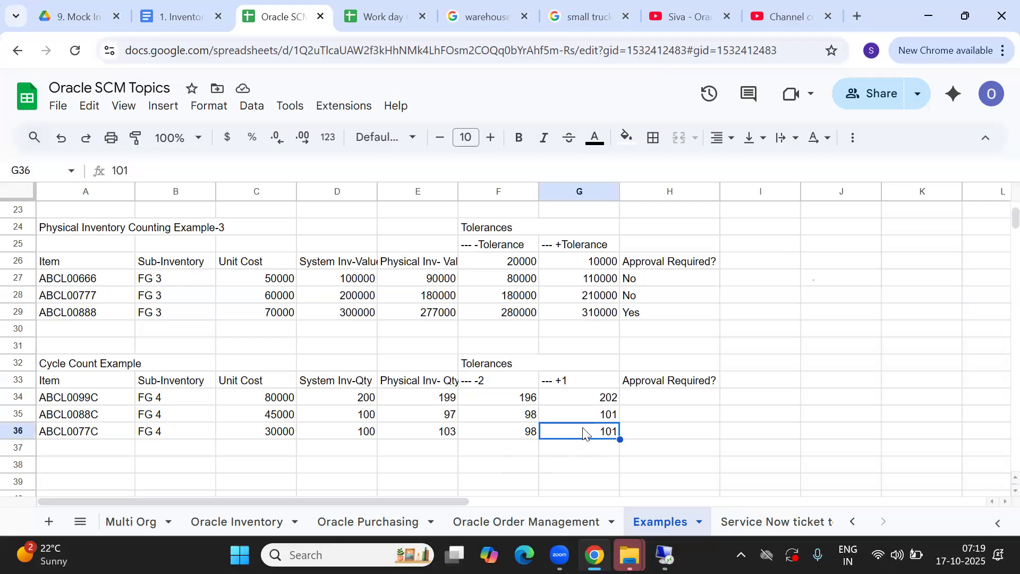
click(657, 399)
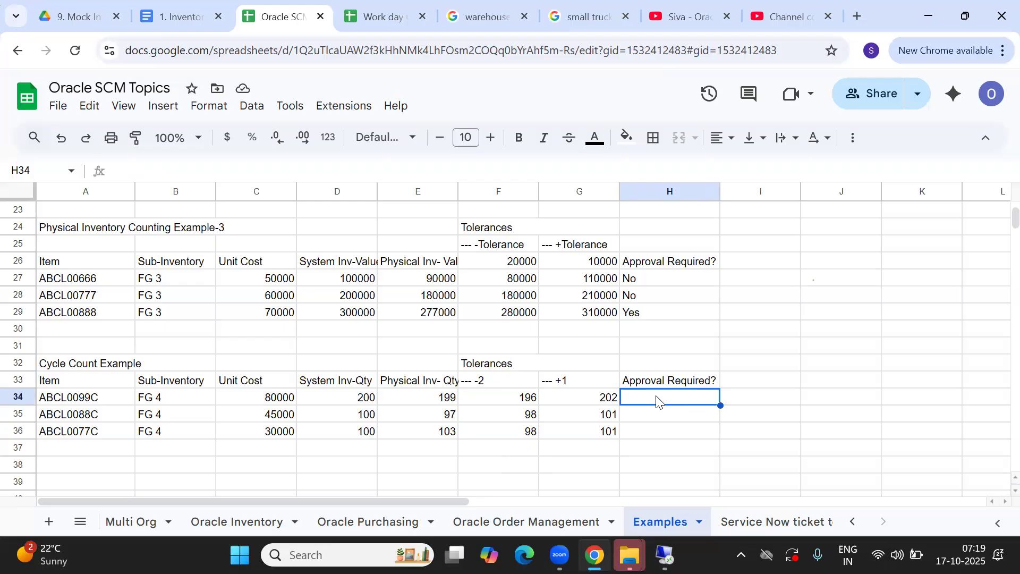
Enter No as ABCL0099C's Approval Required answer
click(598, 399)
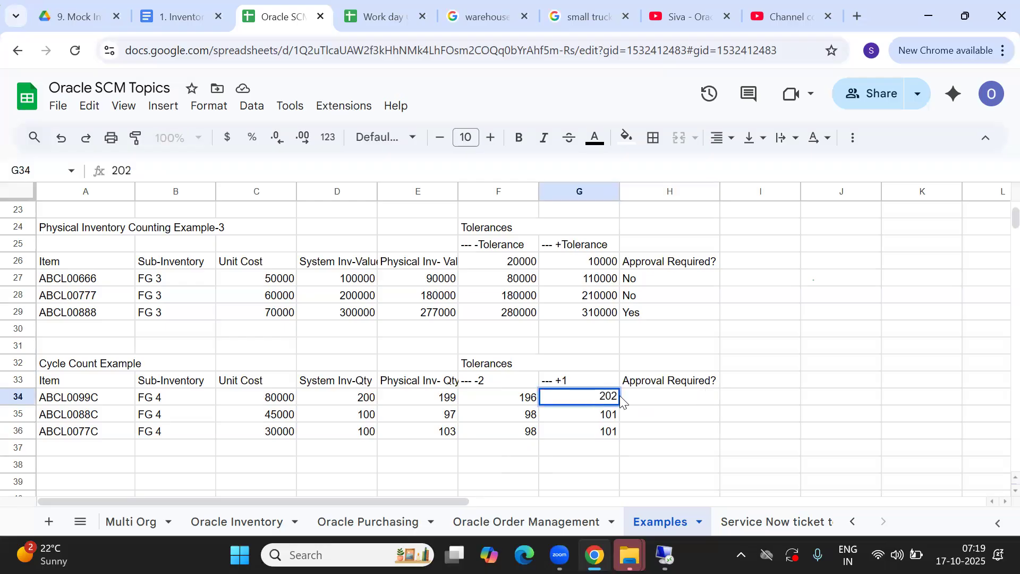
click(656, 400)
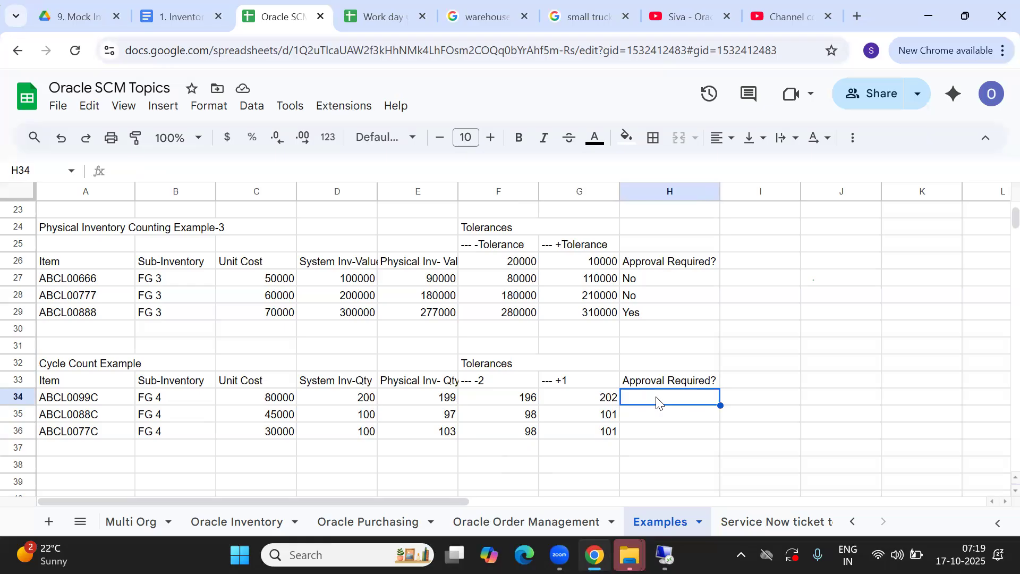
text(No)
key(Tab)
key(Down)
key(Left)
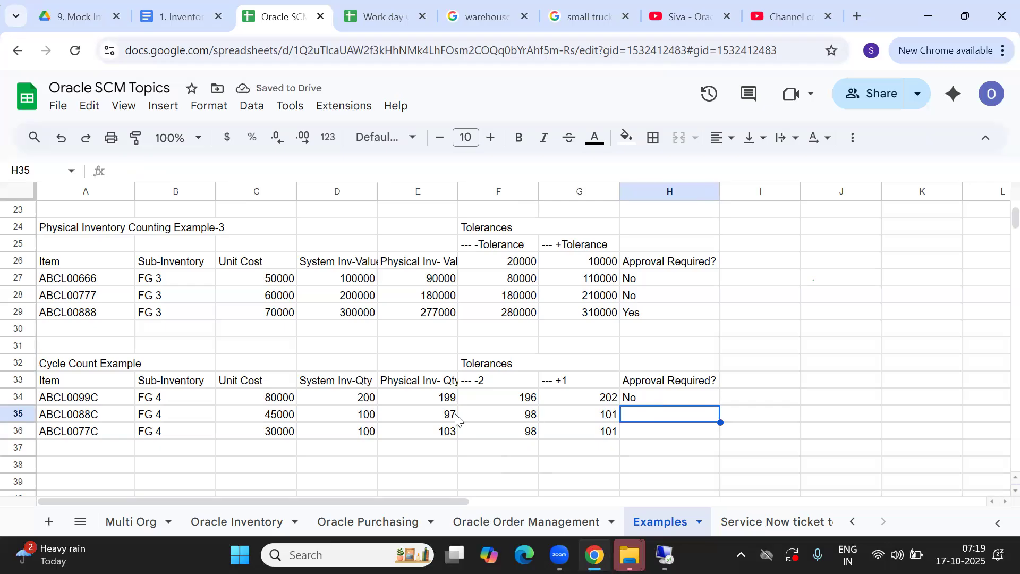
Enter Yes as the Approval Required answer for ABCL0088C and ABCL0077C
click(438, 416)
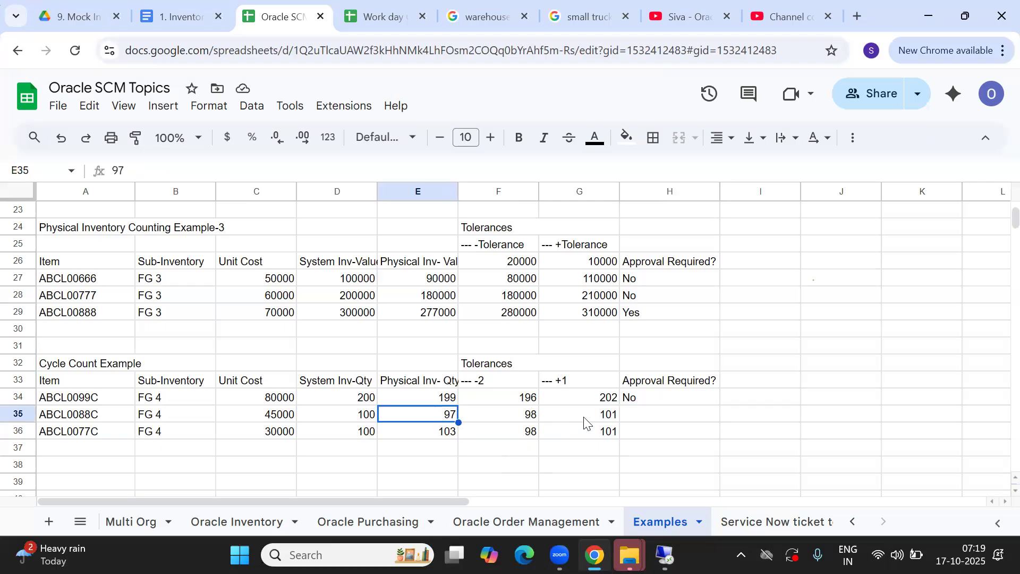
click(667, 419)
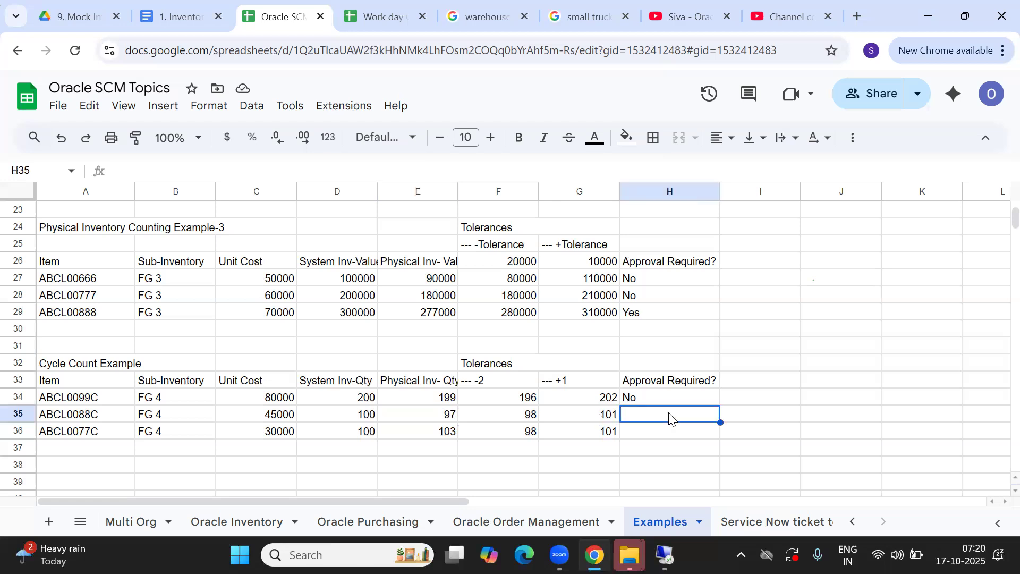
text(y)
key(BackSpace)
text(Yes)
key(Return)
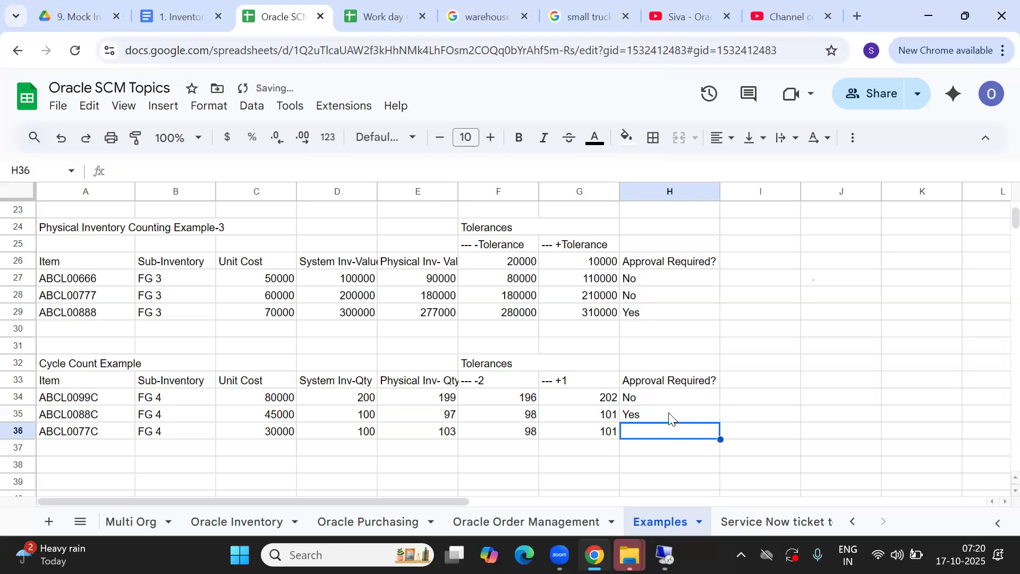
text(yes)
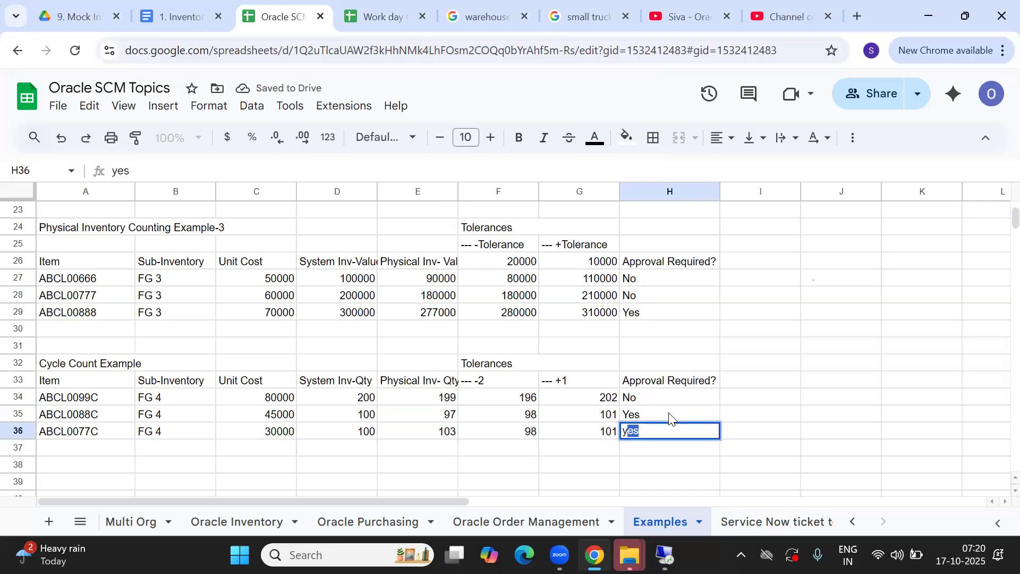
key(Tab)
click(805, 402)
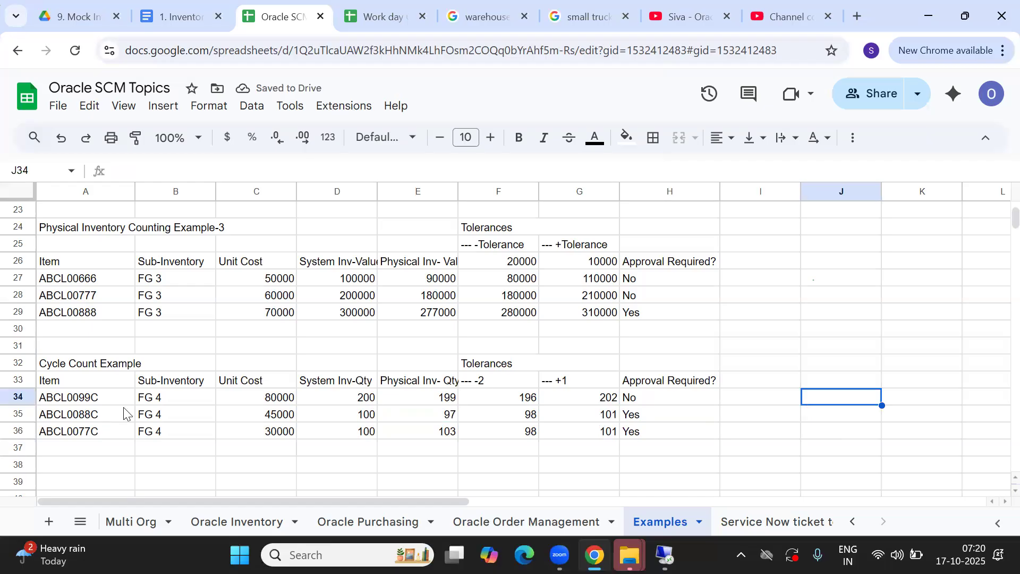
click(75, 397)
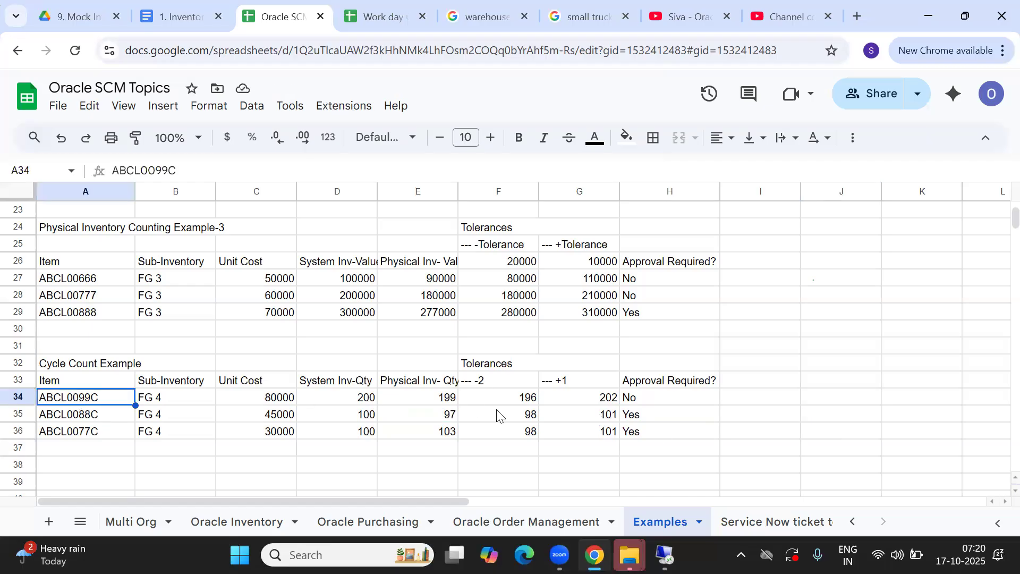
click(774, 384)
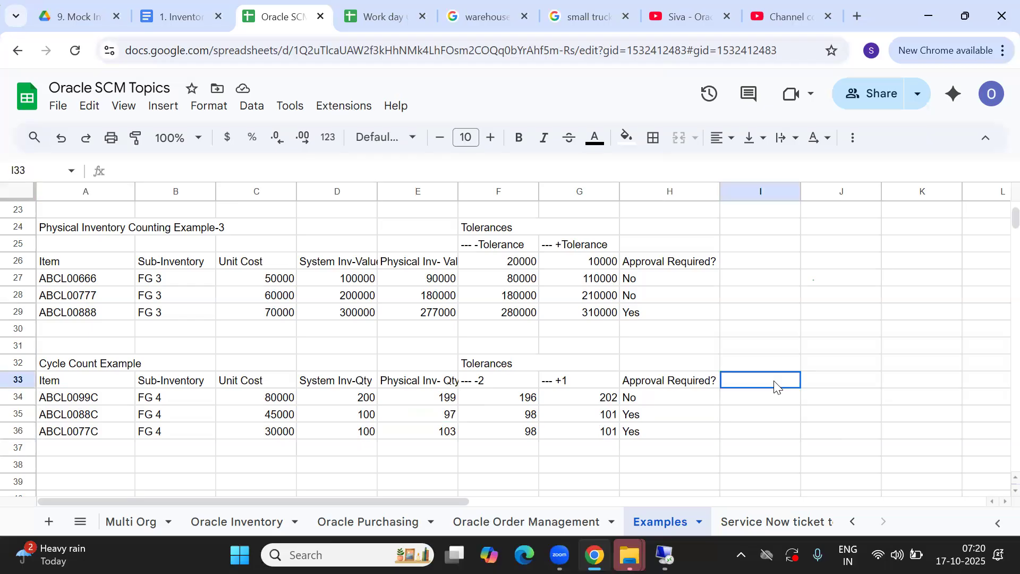
Type the heading 'Adjustment Qty' in I33
text(Adjuste)
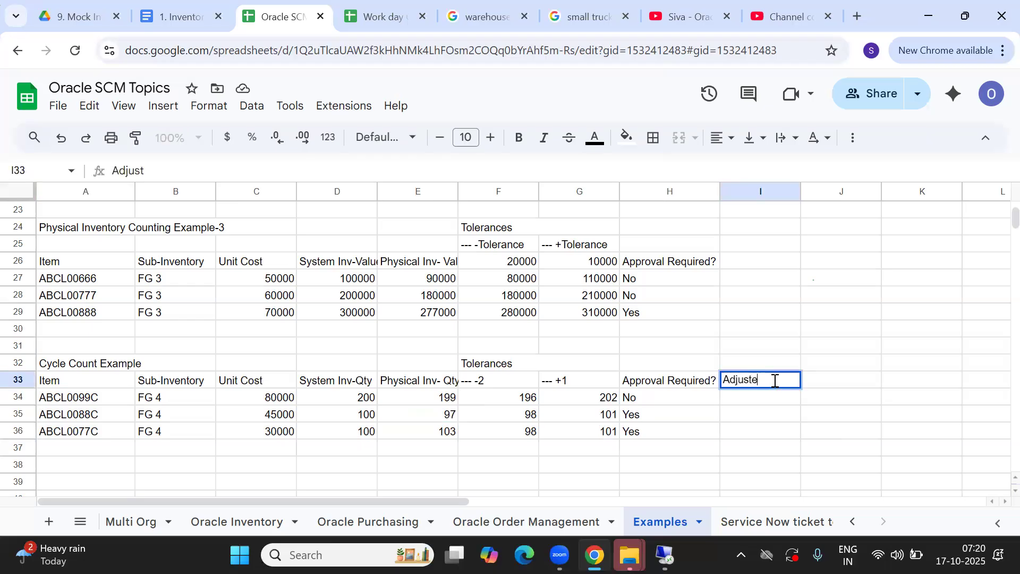
text(d)
key(BackSpace)
key(BackSpace)
text(ment Qty)
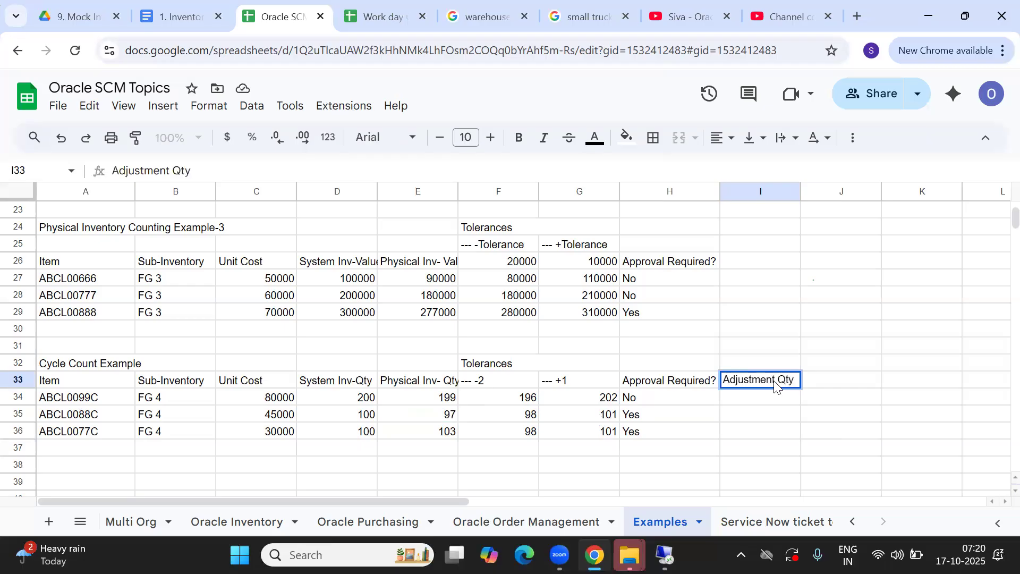
key(Return)
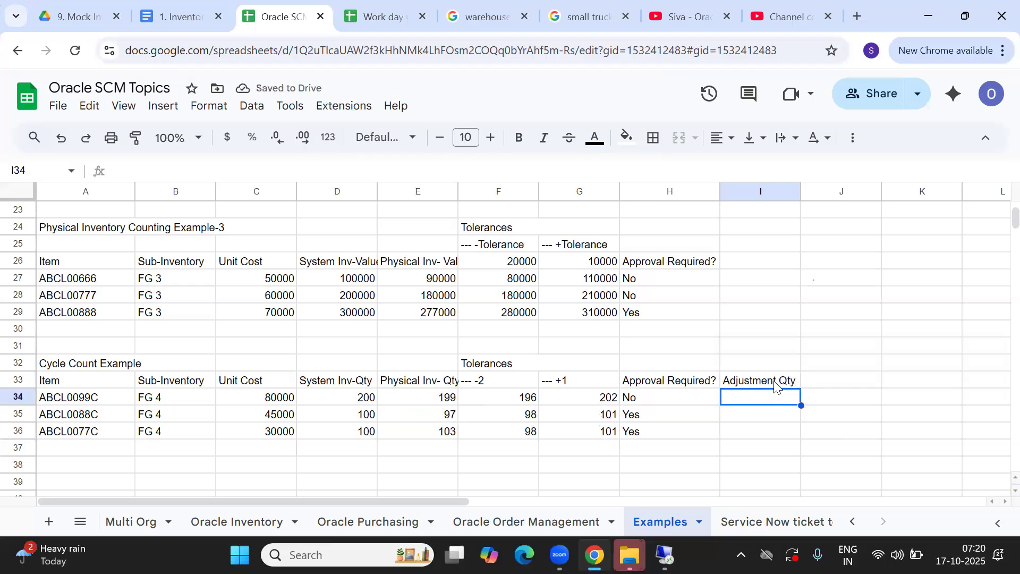
Copy the physical quantities E34:E36 into I34:I36 under the new heading
click(427, 401)
drag(427, 401, 432, 439)
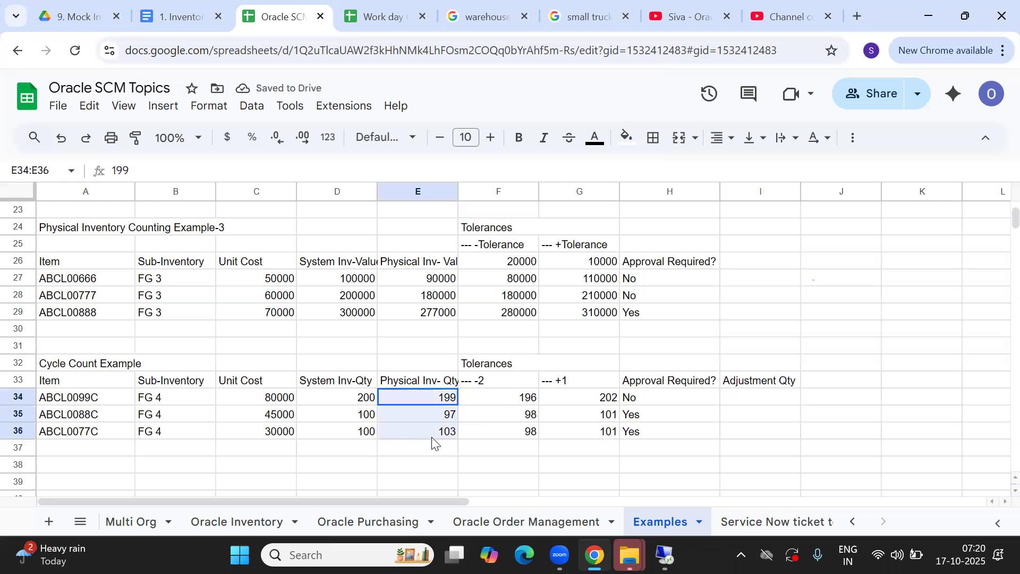
key(ctrl+c)
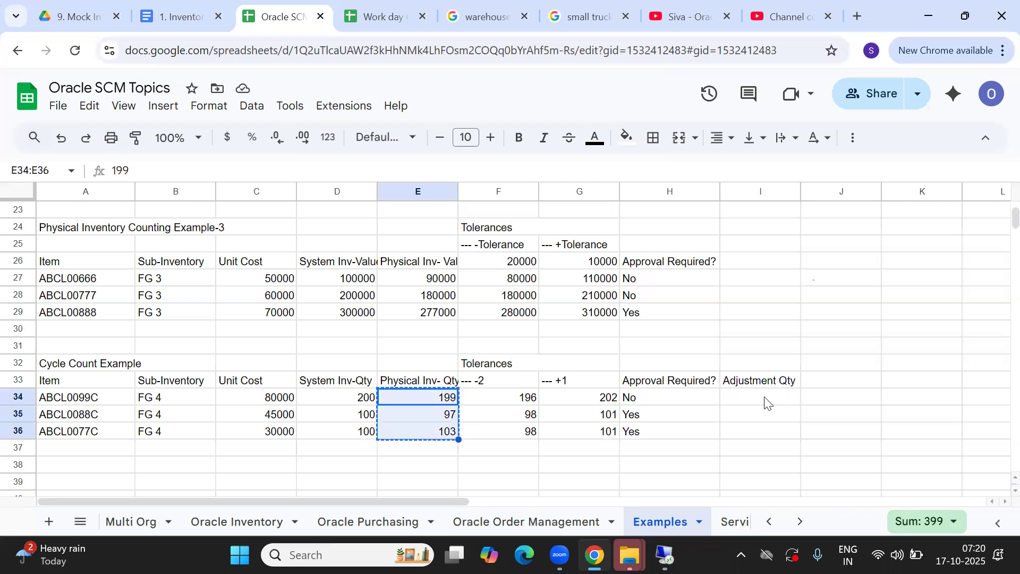
click(762, 398)
key(ctrl+v)
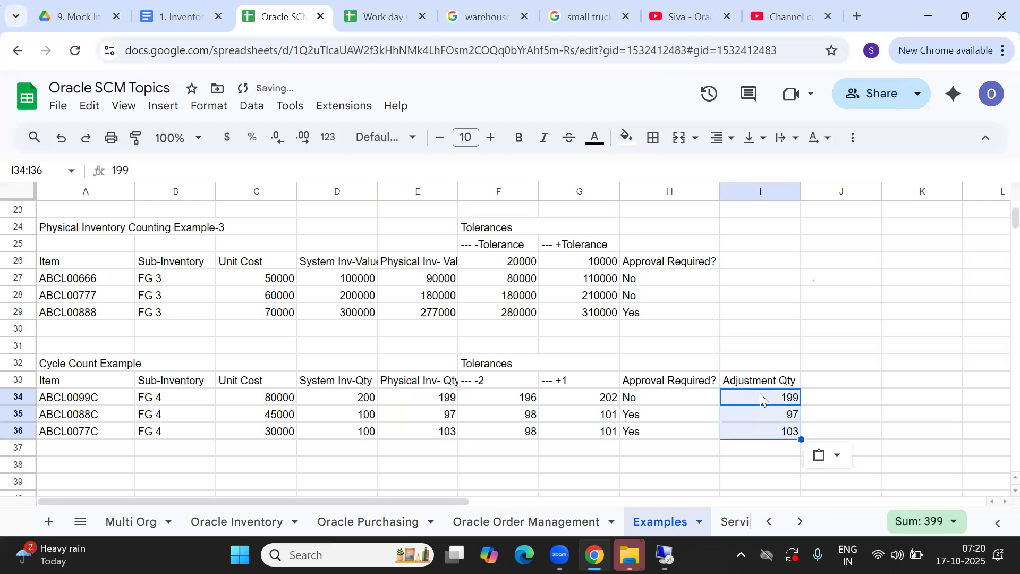
click(851, 405)
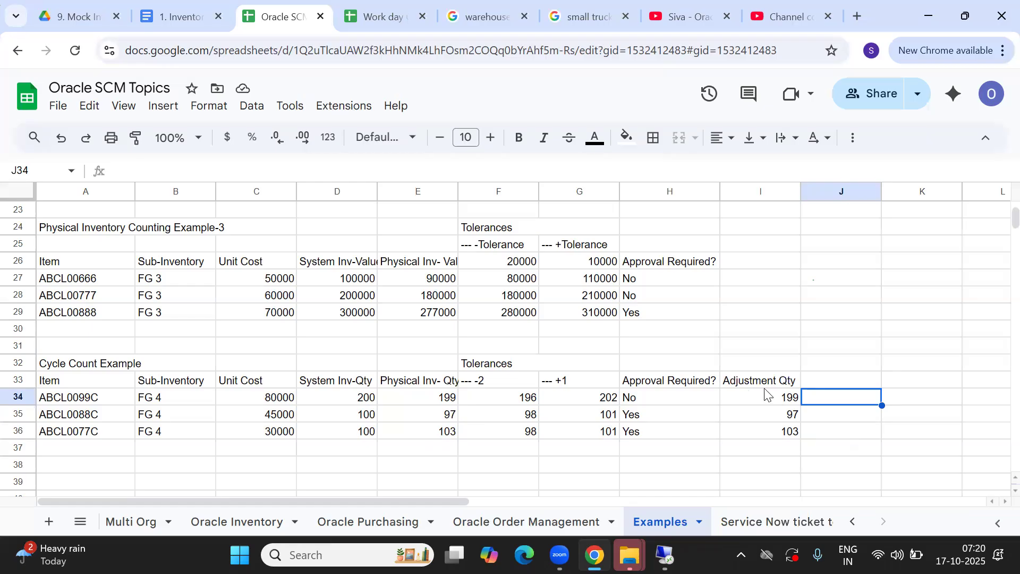
click(775, 404)
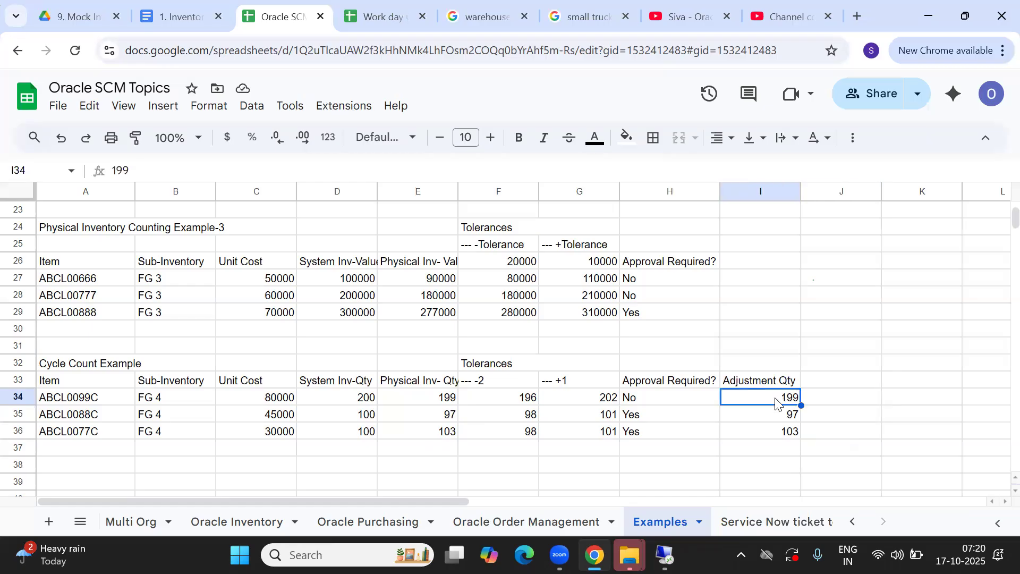
key(Down)
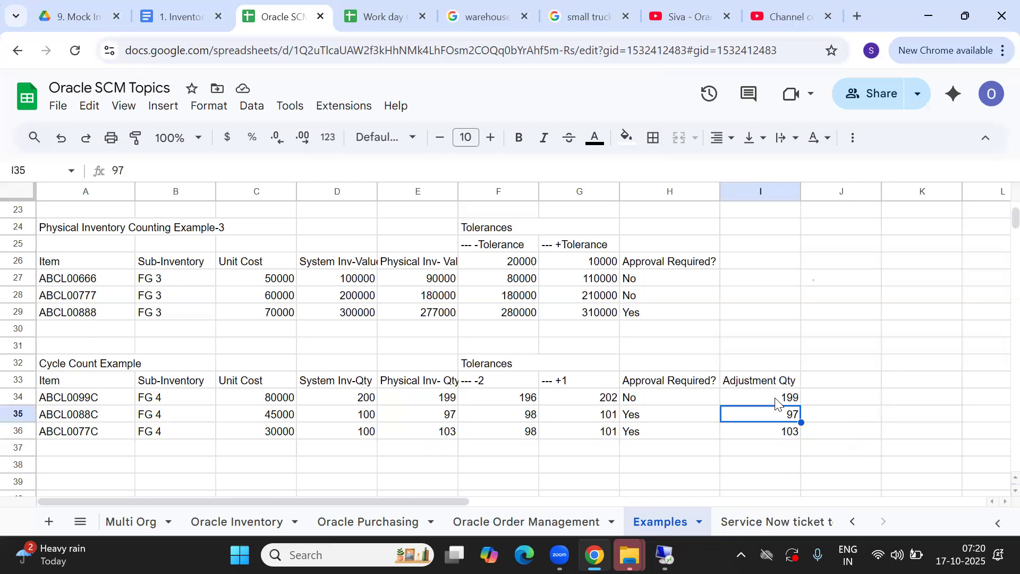
key(Up)
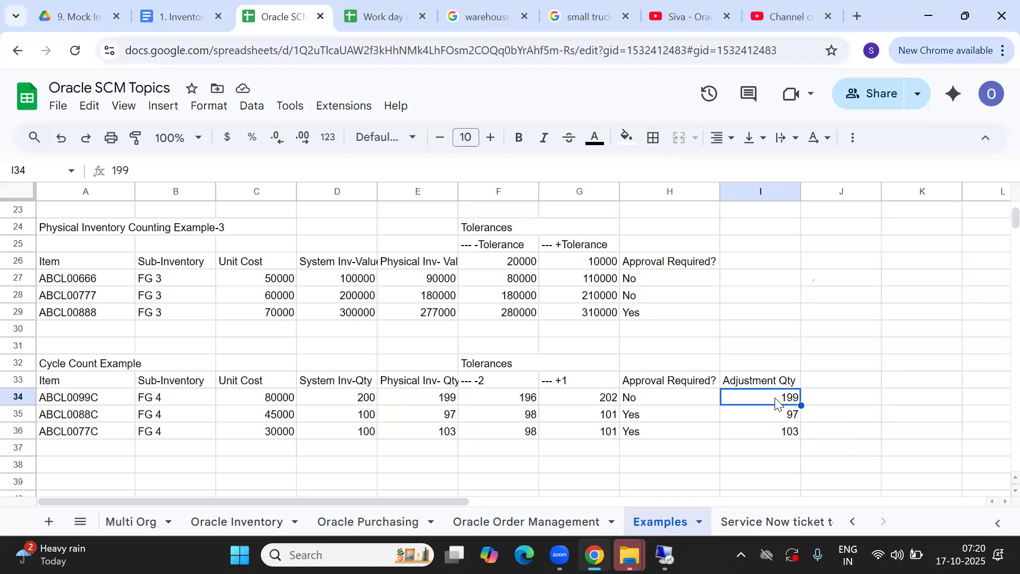
Clear the pasted quantities and reword the heading to 'Adjustmen mtl Qty'
double_click(740, 381)
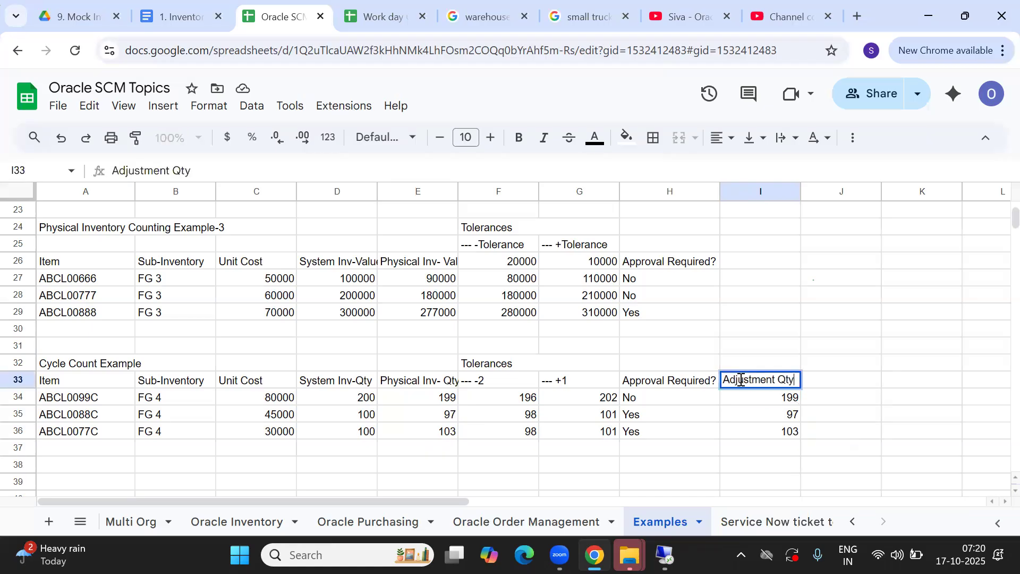
click(777, 379)
key(BackSpace)
key(BackSpace)
key(BackSpace)
key(BackSpace)
key(BackSpace)
key(BackSpace)
key(BackSpace)
key(BackSpace)
key(BackSpace)
key(BackSpace)
key(BackSpace)
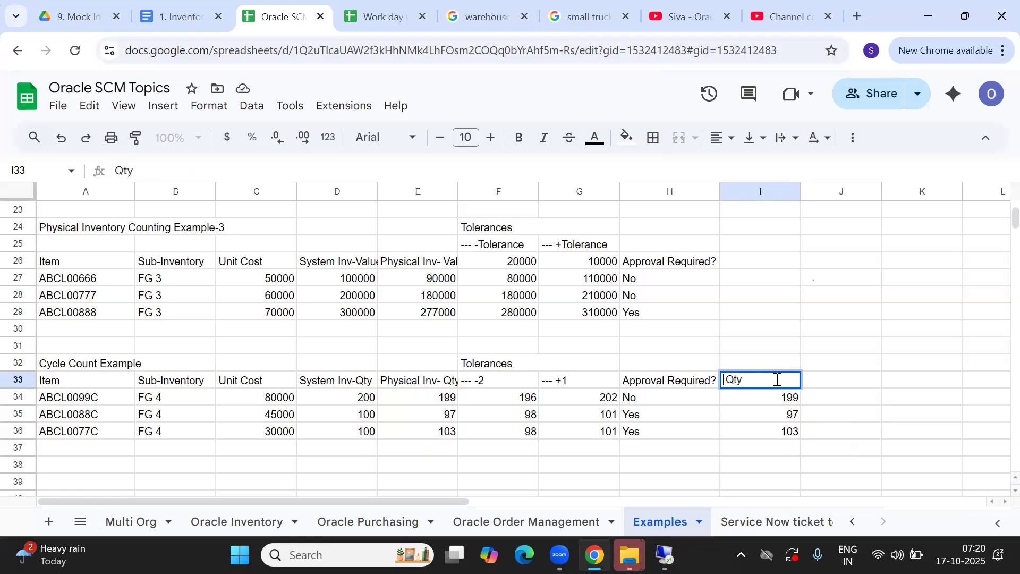
text(Adjustmen)
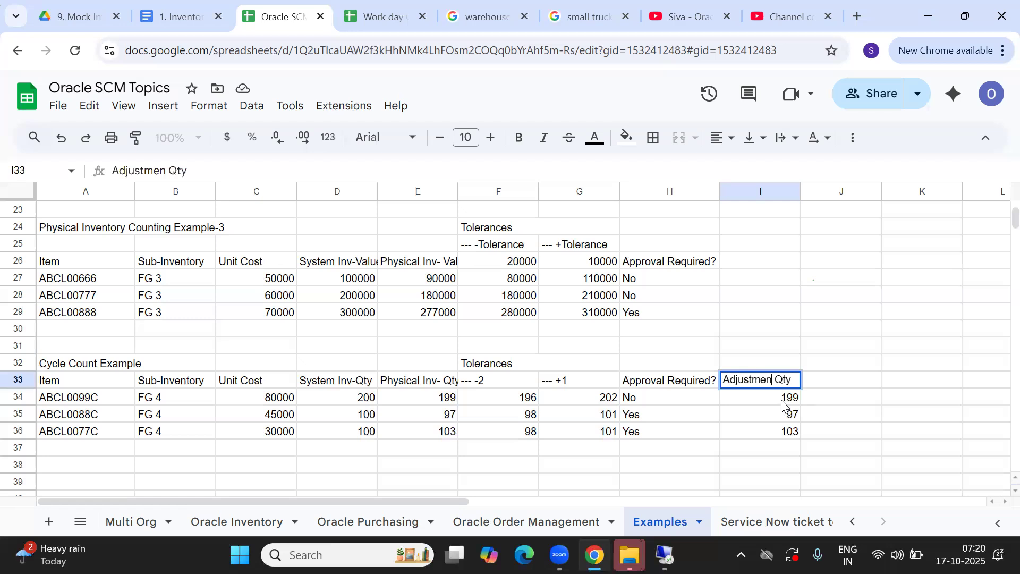
click(767, 401)
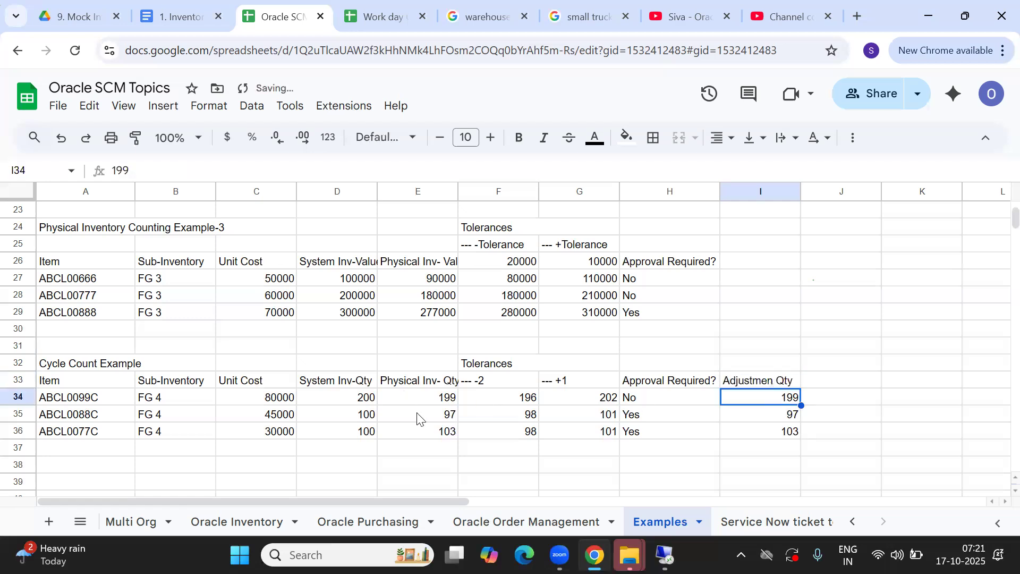
drag(766, 401, 768, 429)
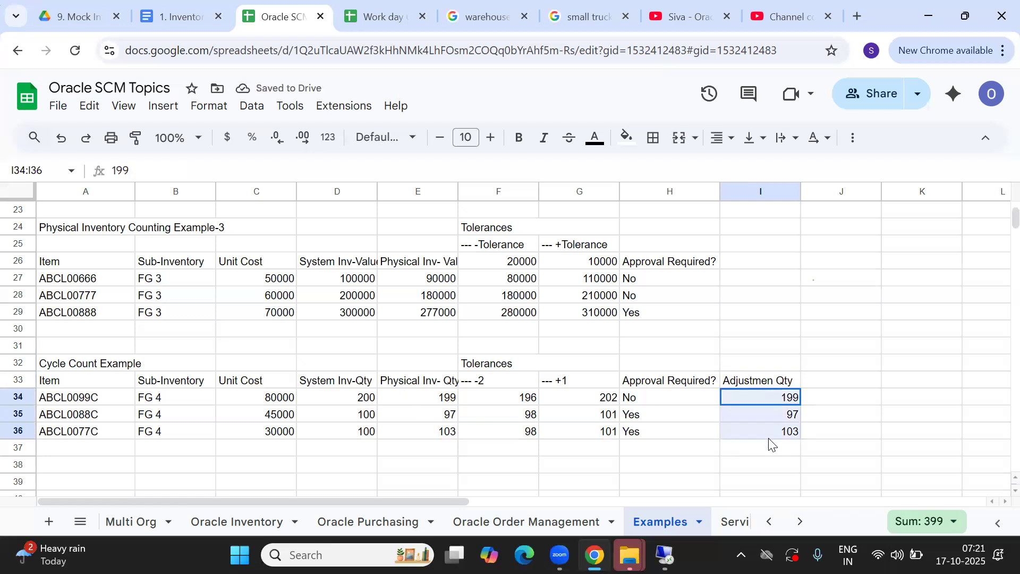
key(Delete)
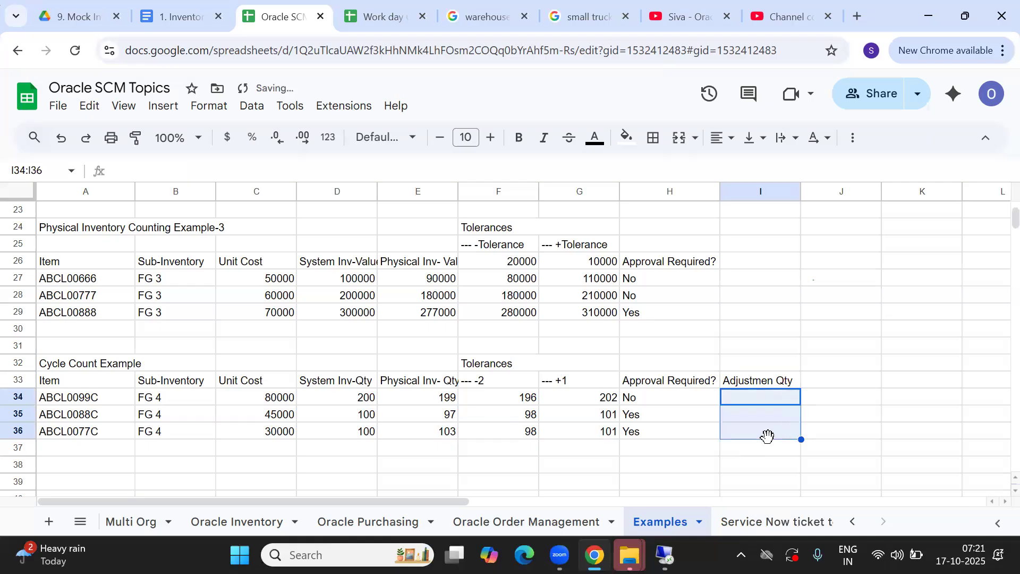
double_click(744, 380)
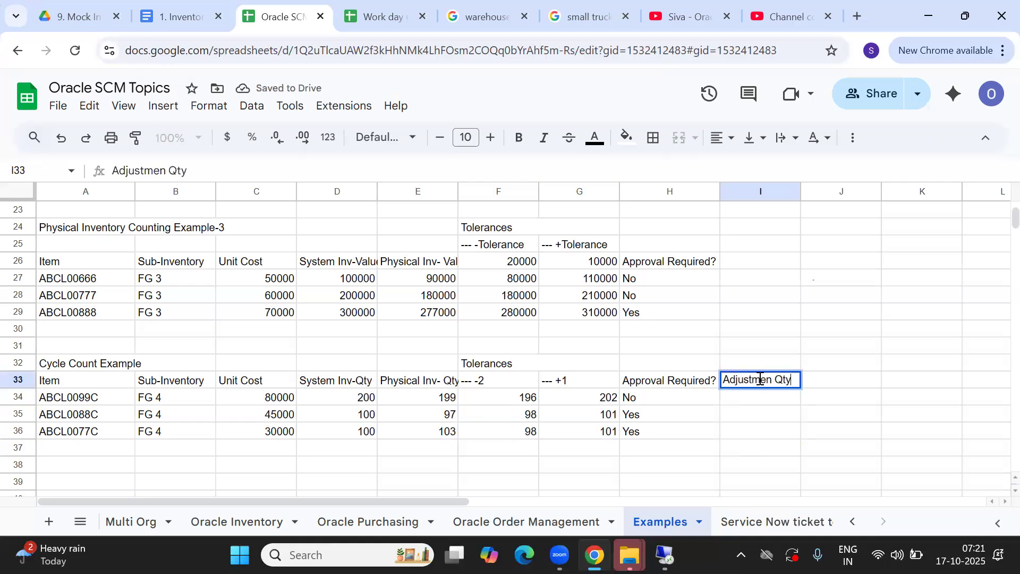
text(mtl)
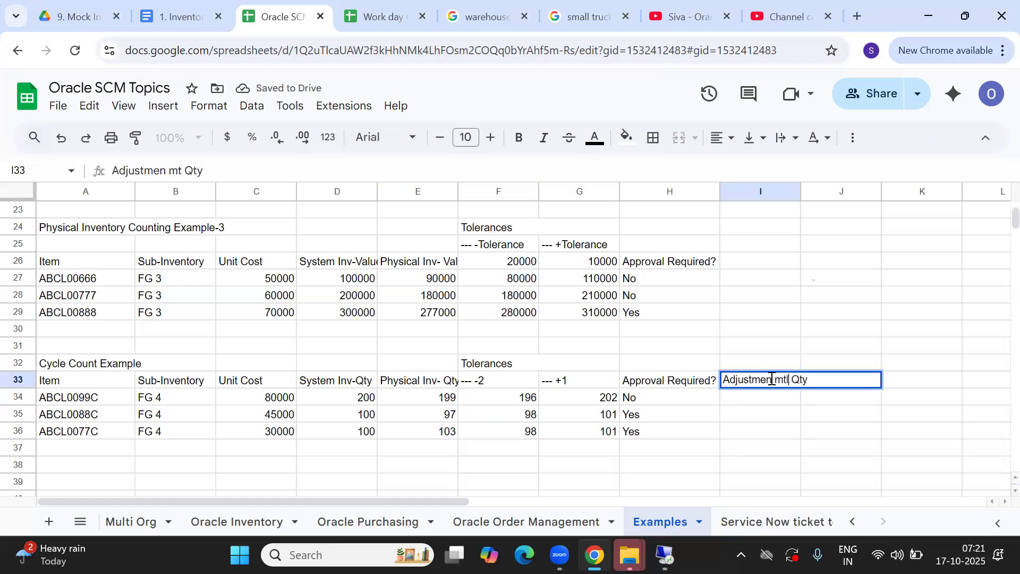
click(774, 401)
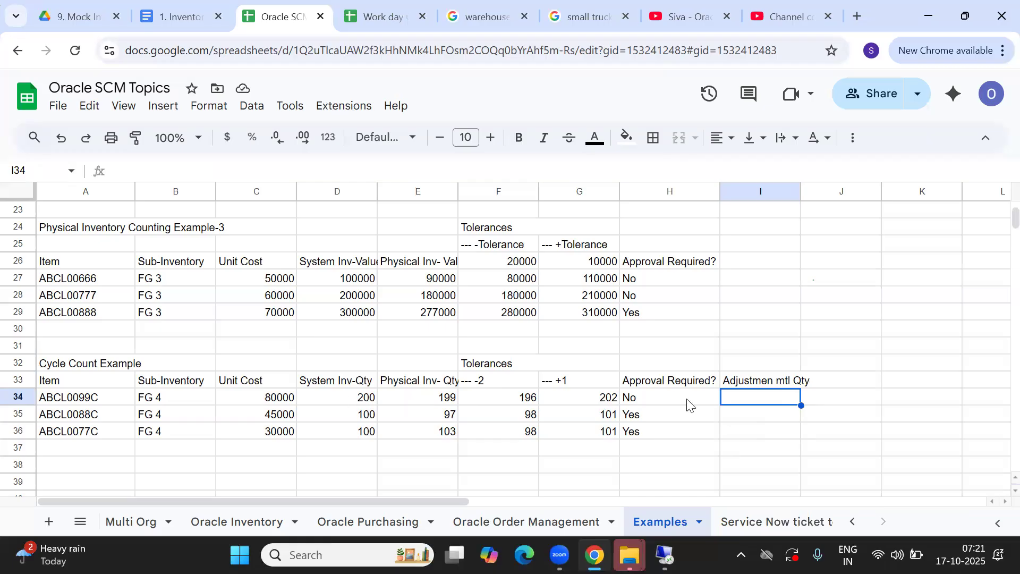
Enter adjustment quantities -1, -3 and +3 in cells I34, I35 and I36
double_click(769, 397)
text(-1)
click(746, 415)
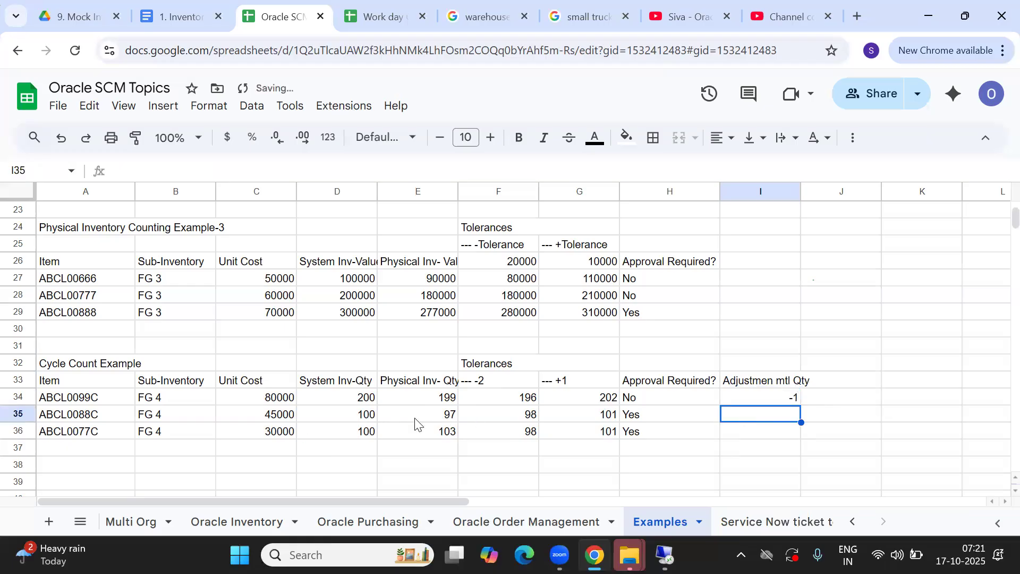
double_click(767, 416)
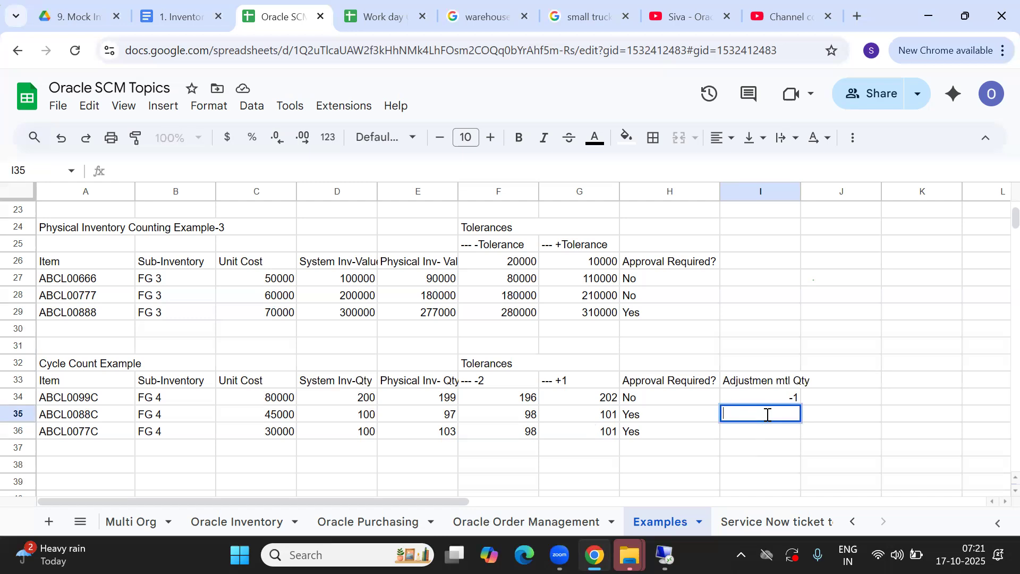
text(-3)
key(Return)
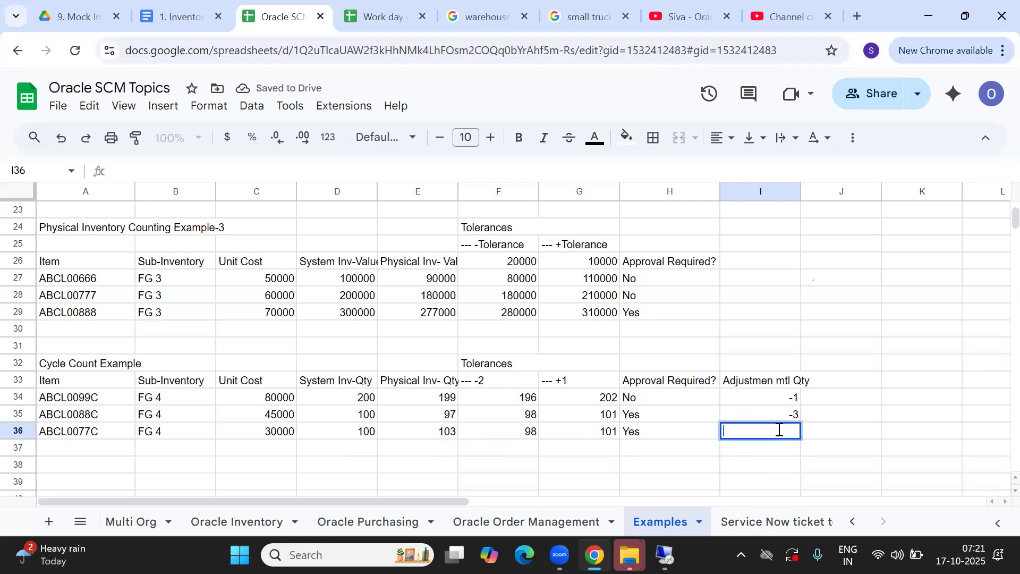
text(+3)
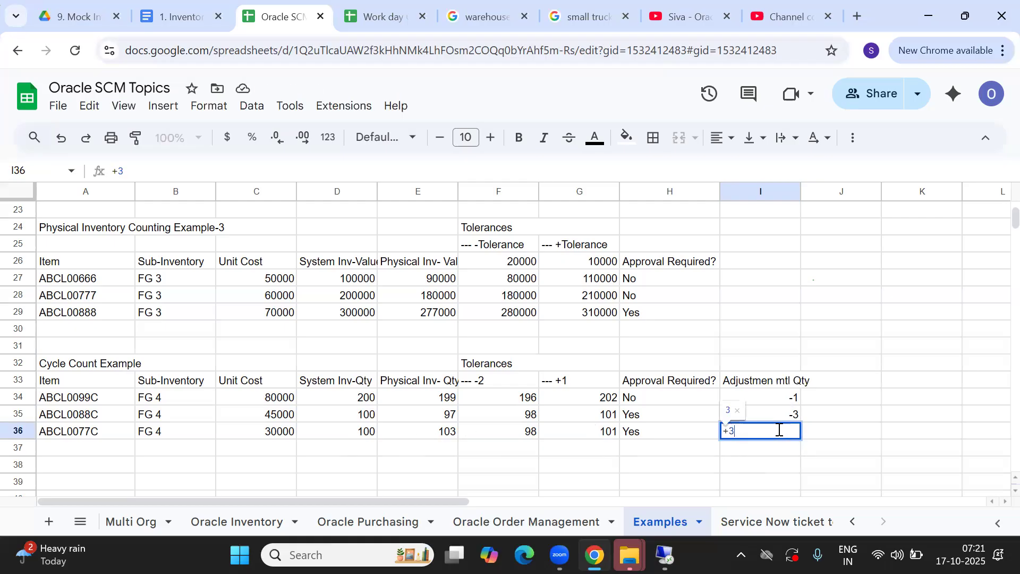
click(832, 453)
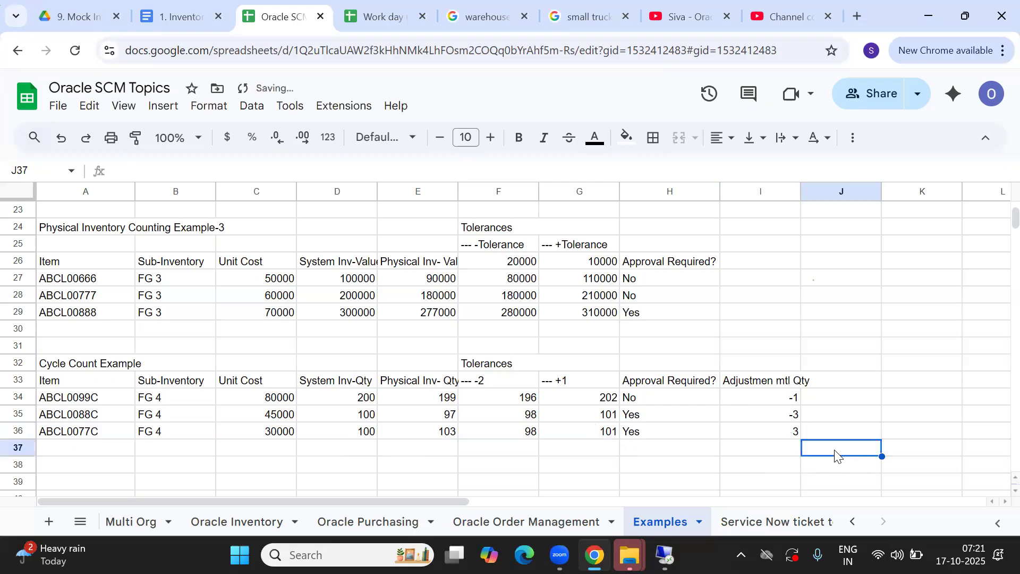
click(768, 438)
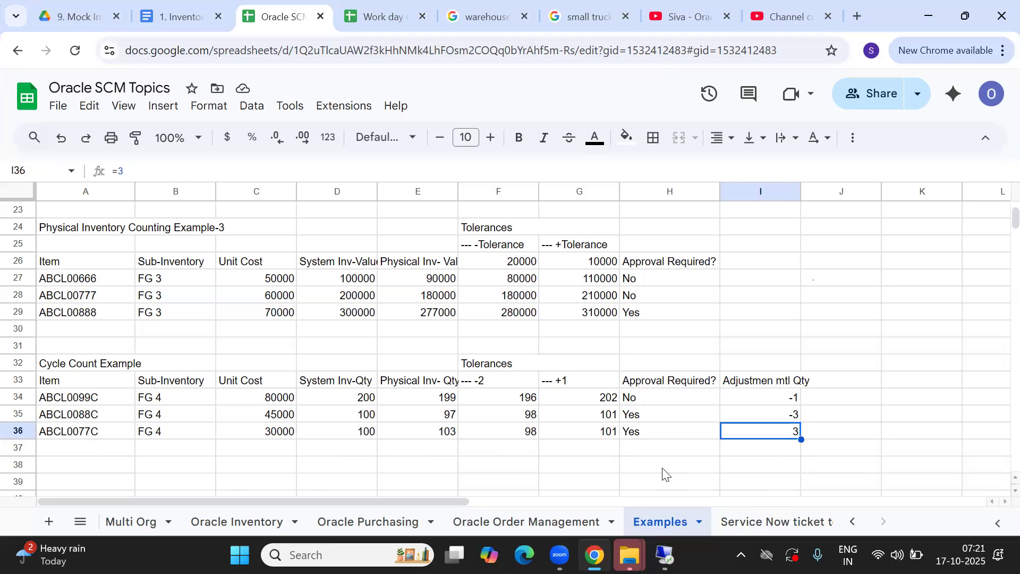
click(775, 398)
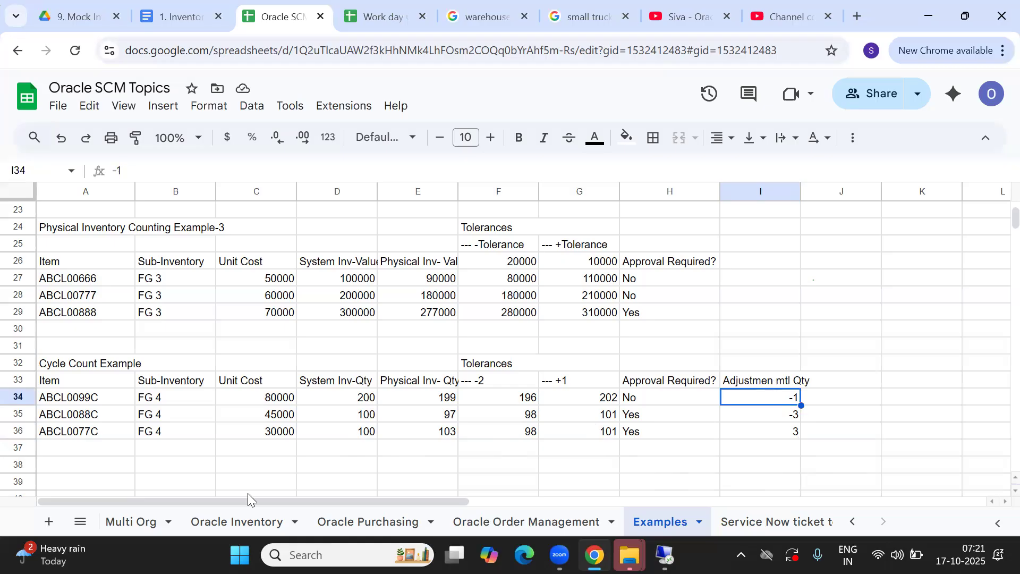
key(alt+Tab)
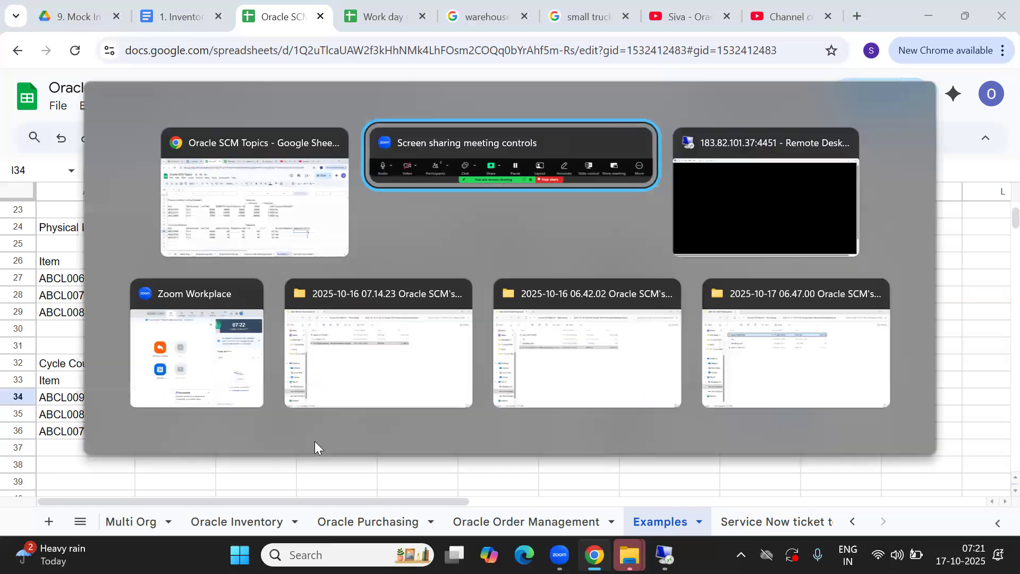
Unlock the remote session by entering the account password
key(alt+Tab)
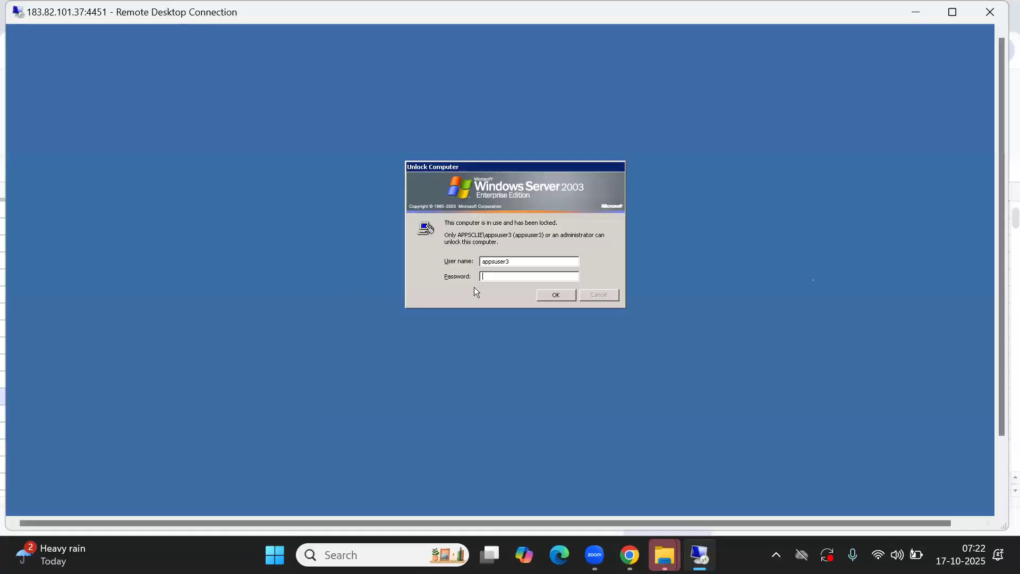
text(••••••)
key(Return)
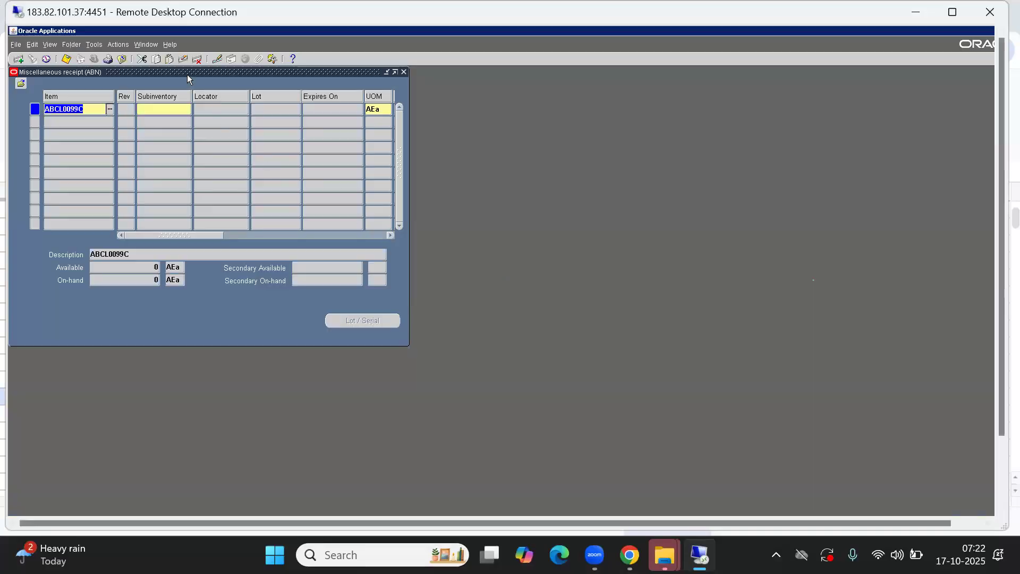
Reposition the receipt window in view and bring the Navigator to the front
click(800, 112)
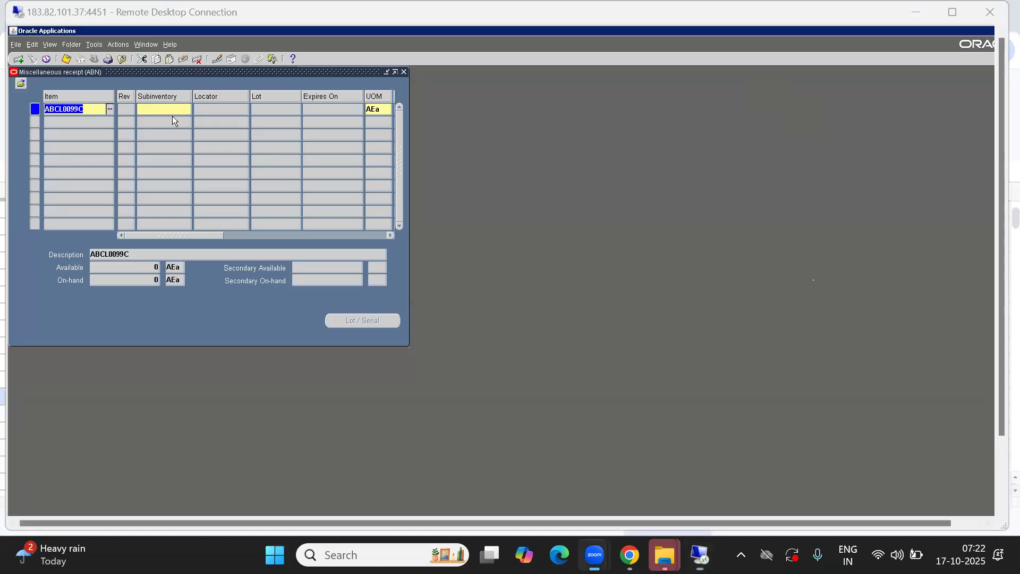
click(138, 72)
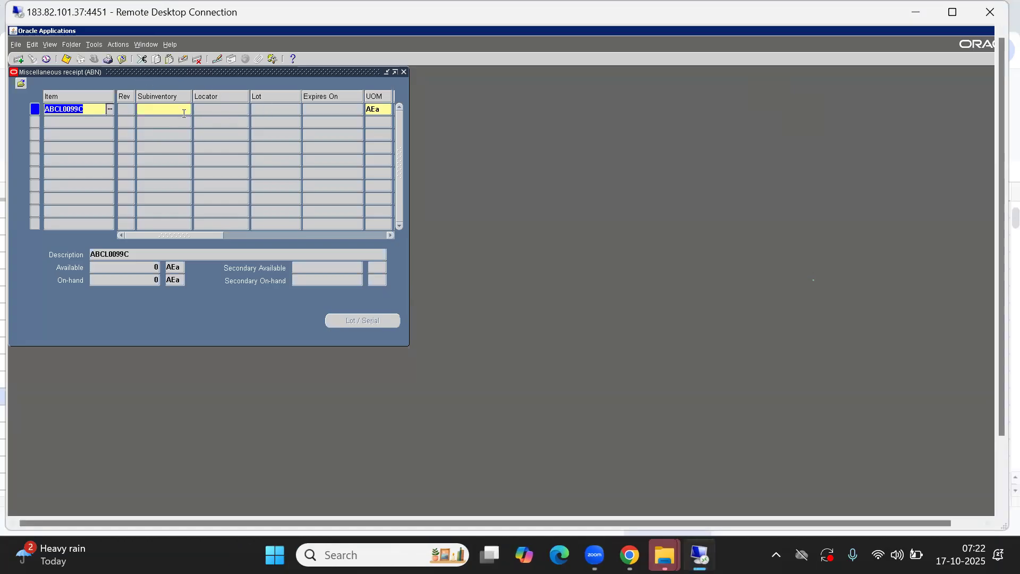
click(161, 110)
drag(124, 72, 226, 155)
click(32, 279)
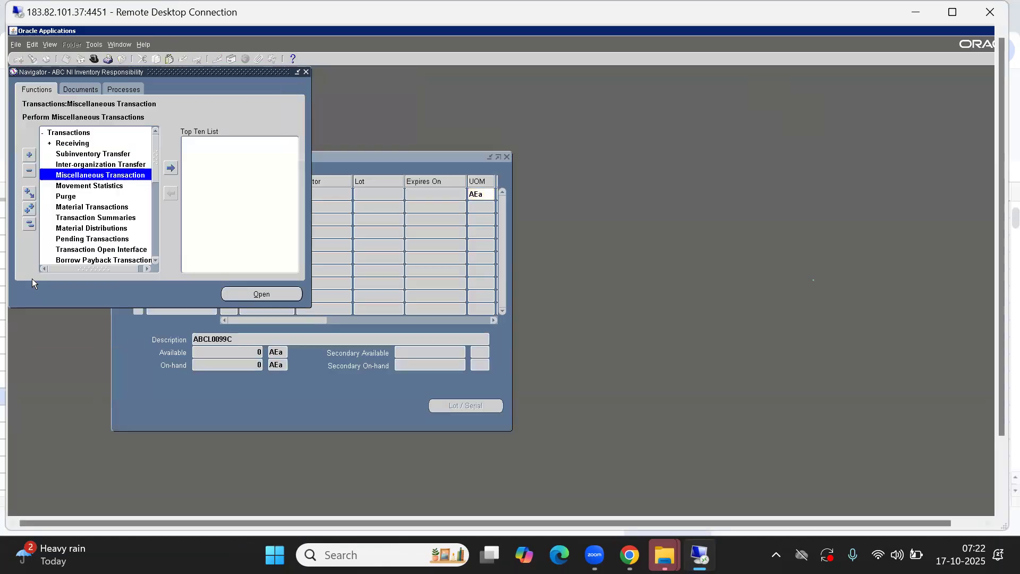
Open Setup > Organizations > Subinventories and start a new subinventory named 'ABN FG4'
click(28, 225)
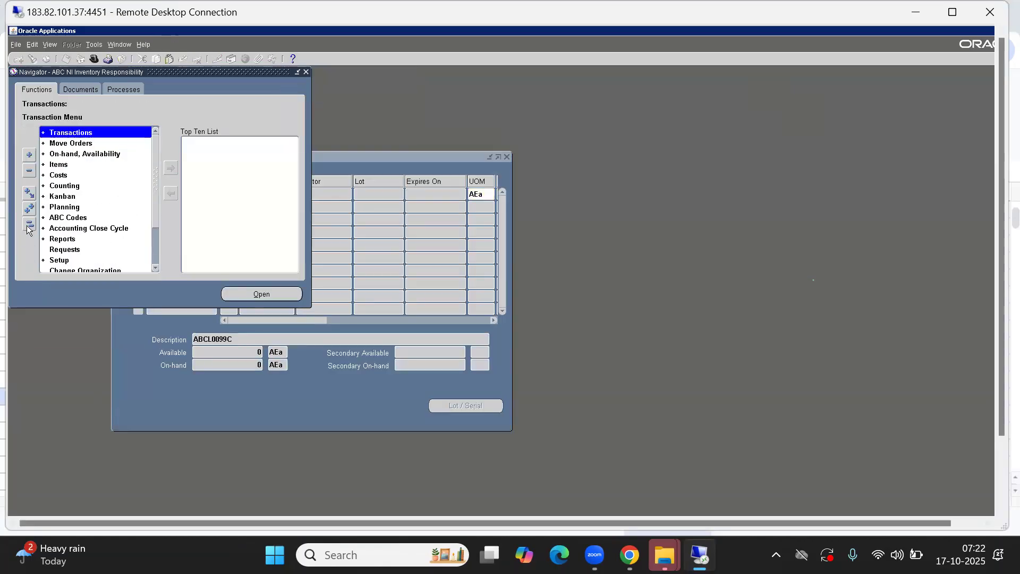
key(s)
key(o)
key(s)
key(Return)
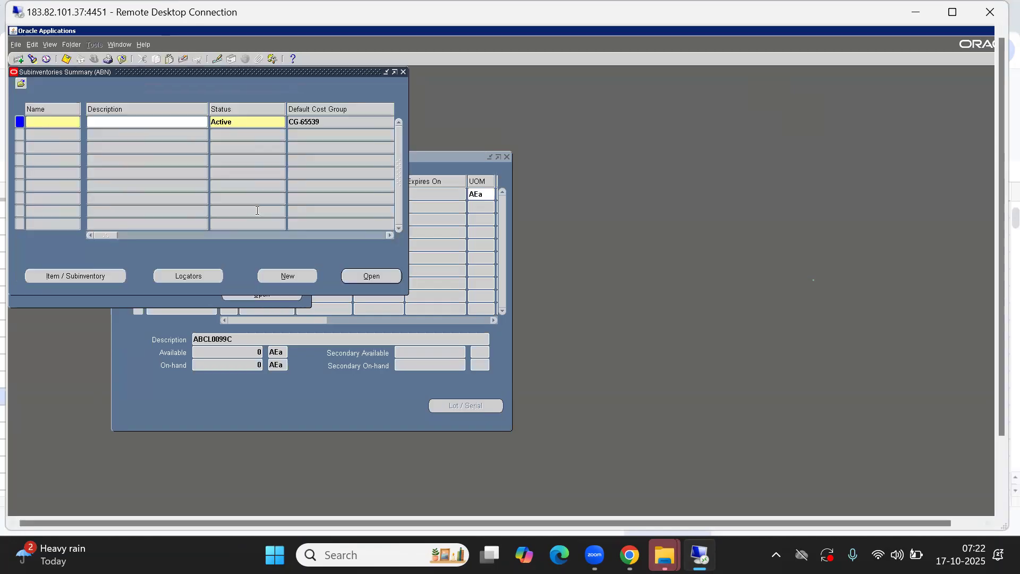
click(303, 276)
text(ABN FG)
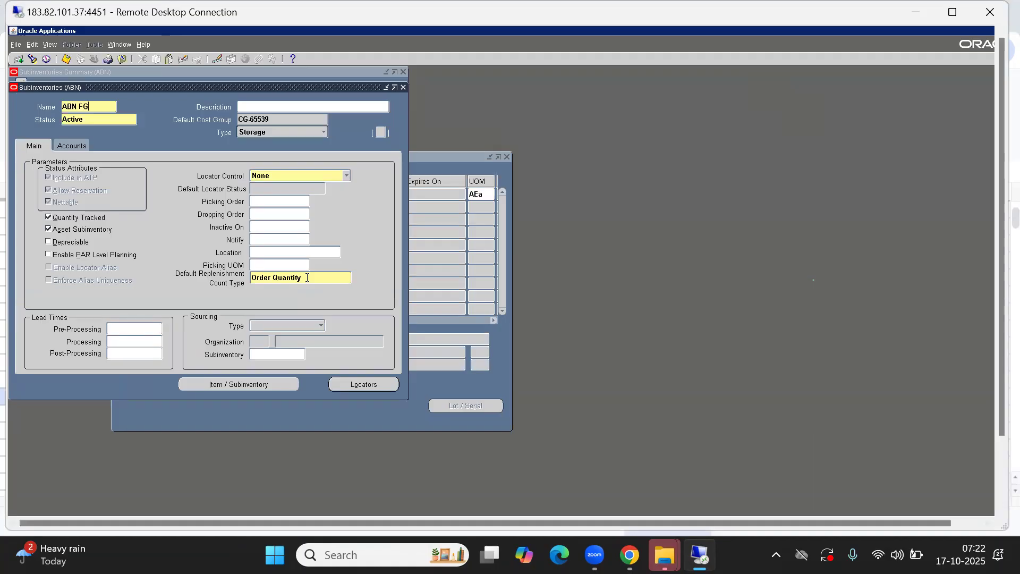
text(4)
Close the subinventory forms and return to the Miscellaneous receipt form
key(alt+f)
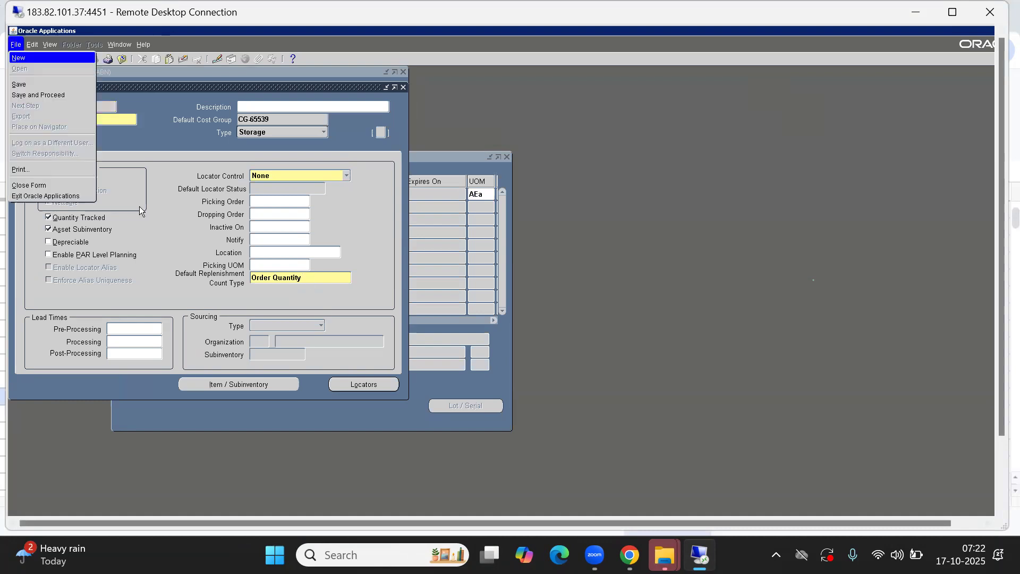
key(c)
click(388, 156)
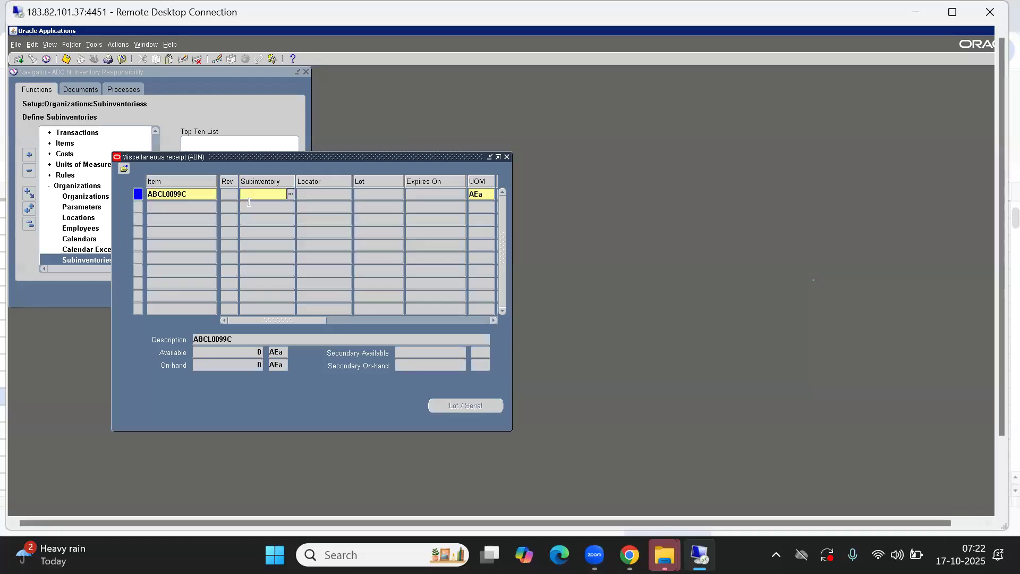
Give the ABCL0099C line subinventory ABN FG4 and quantity 200, then scroll to Account
text(%4)
key(Tab)
drag(272, 321, 342, 318)
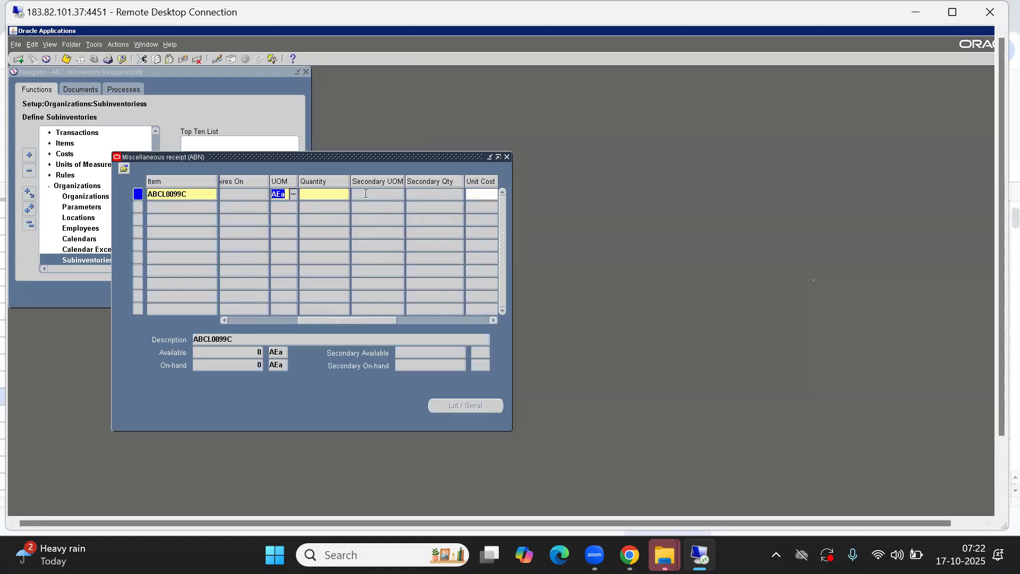
click(320, 194)
text(200)
key(Tab)
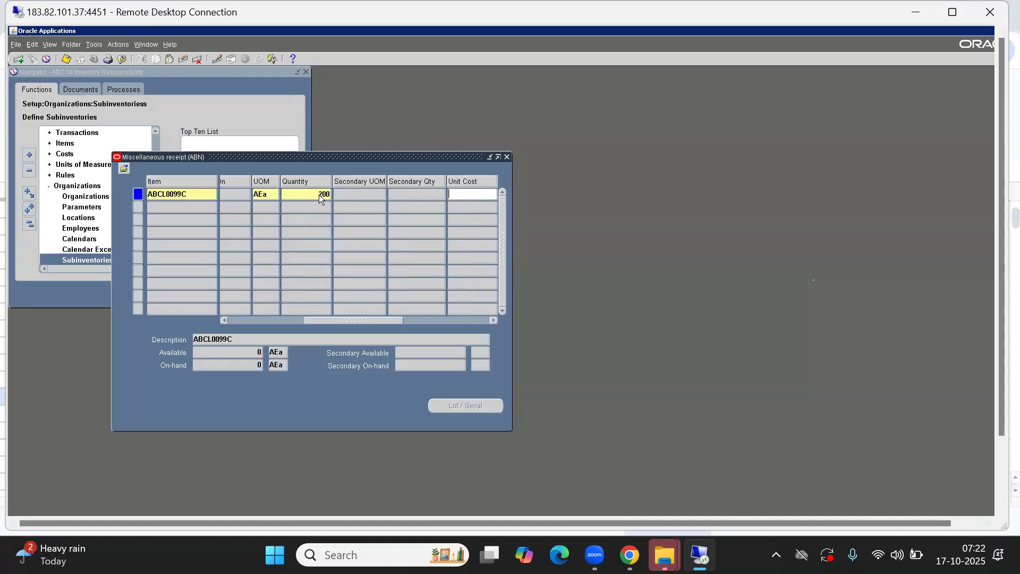
drag(351, 319, 407, 316)
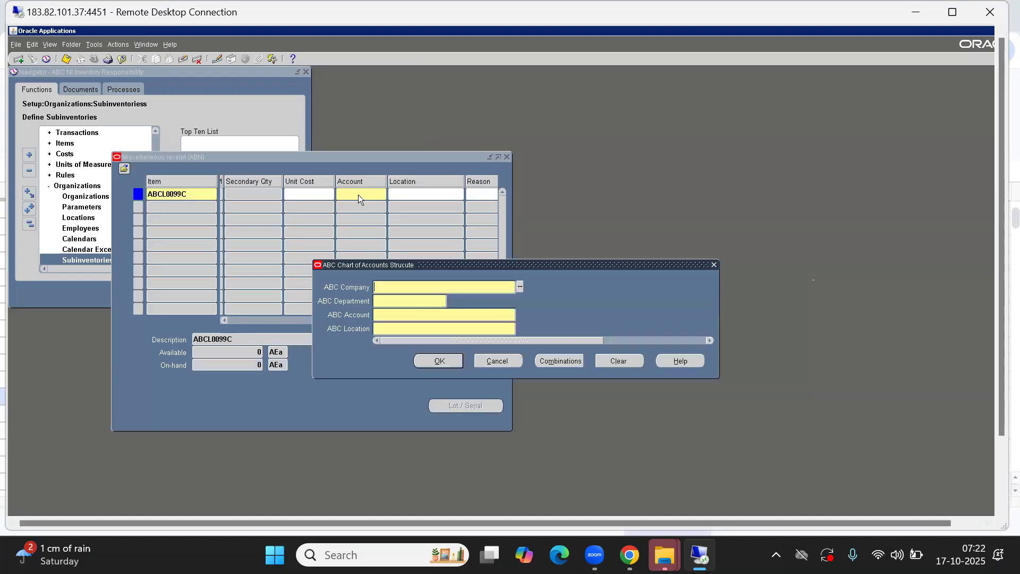
Pick account 10.105.1019.333 (Warehouse Dept, MISC Account, ABC Noida) from the segment value lists
key(ctrl+l)
key(Return)
key(ctrl+l)
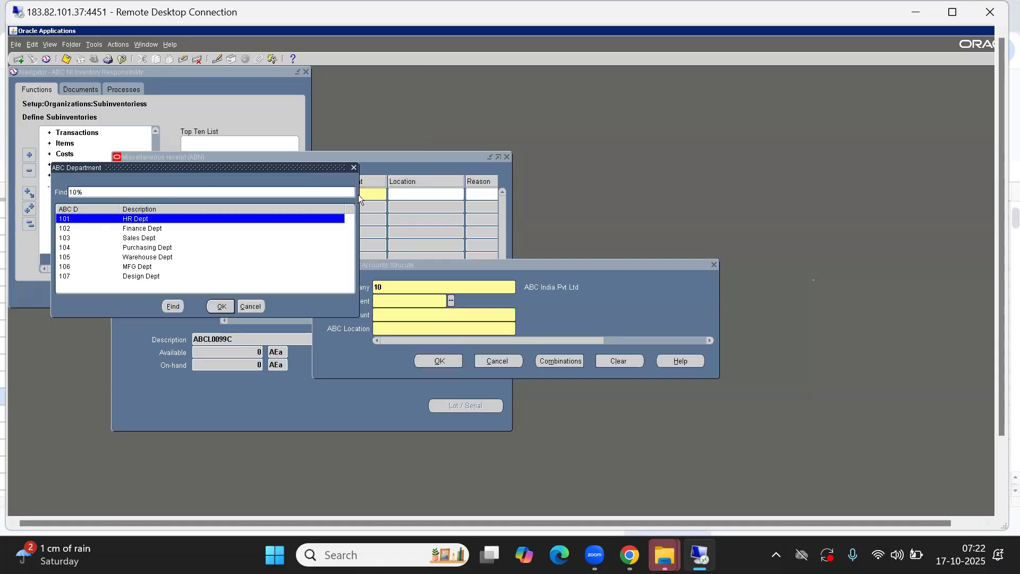
key(Down)
key(Down)
key(Down)
key(Down)
key(Return)
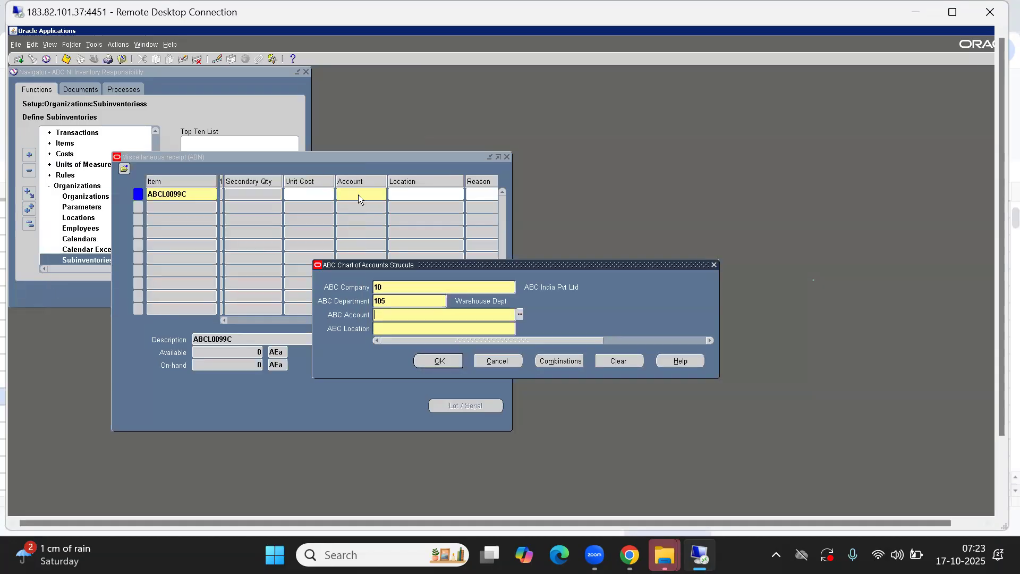
key(ctrl+l)
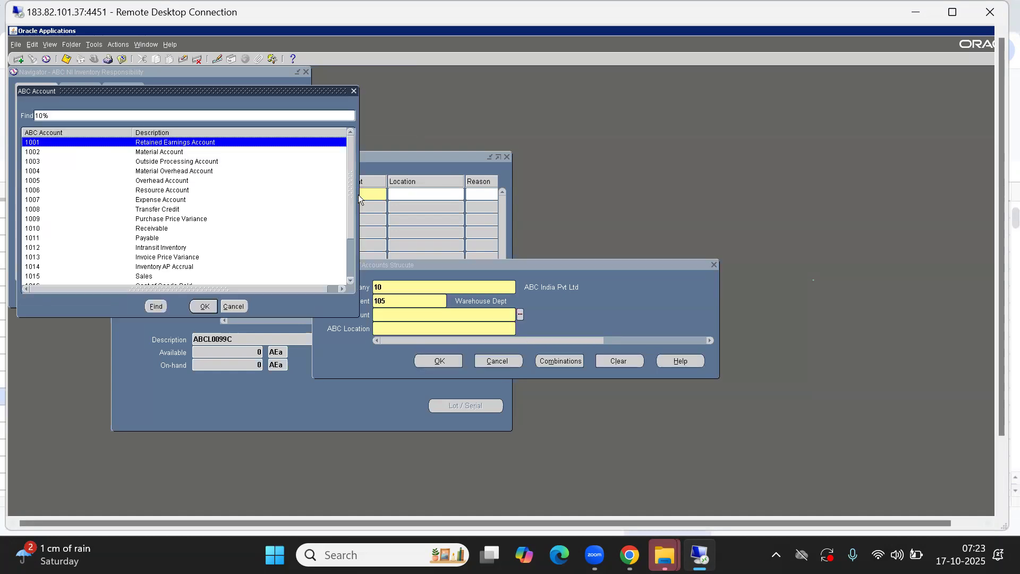
key(Down)
key(Down)
key(Down)
key(Down)
key(Down)
key(Down)
key(Down)
key(Down)
key(Down)
key(Down)
key(Down)
key(Down)
key(Down)
key(Down)
key(Down)
key(Down)
key(Down)
key(Down)
key(Down)
key(Down)
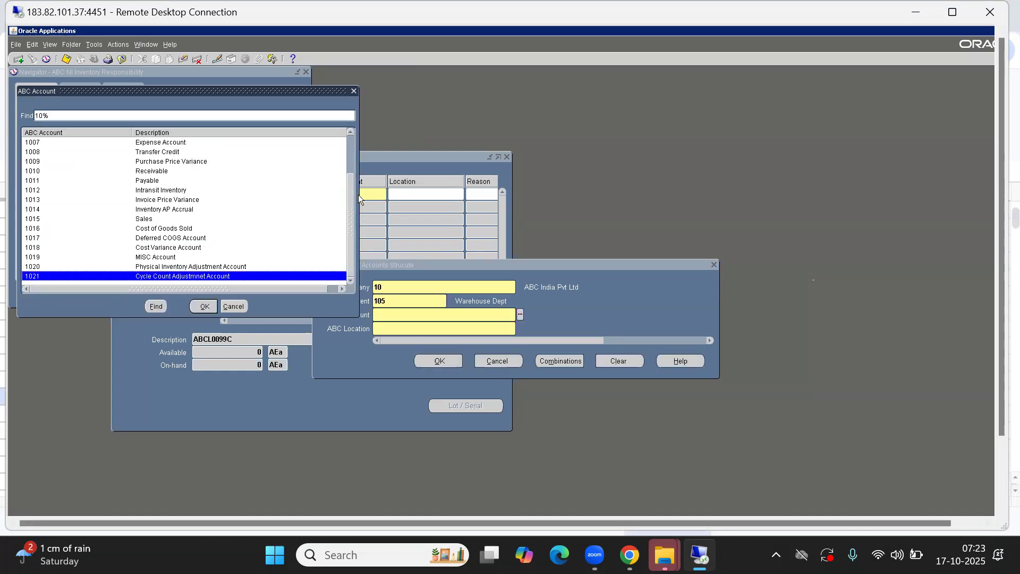
key(Up)
key(Up)
key(Return)
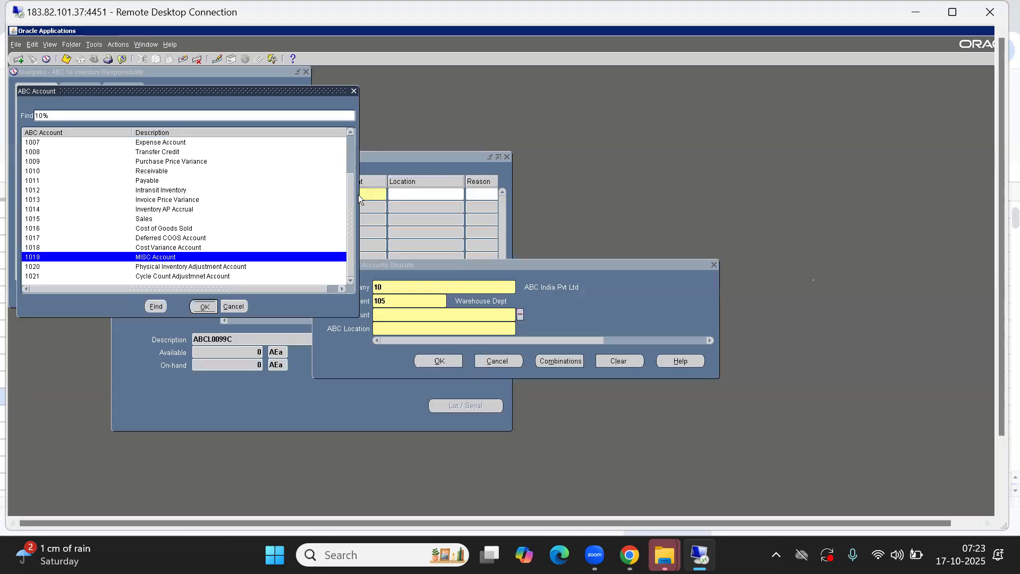
key(ctrl+l)
key(Down)
key(Down)
key(Down)
key(Up)
key(Return)
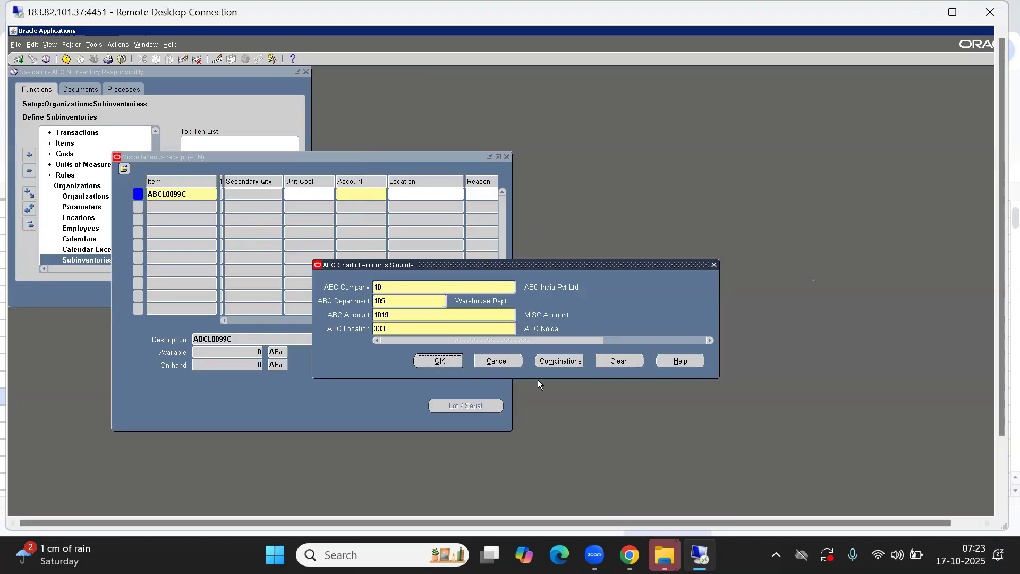
click(439, 361)
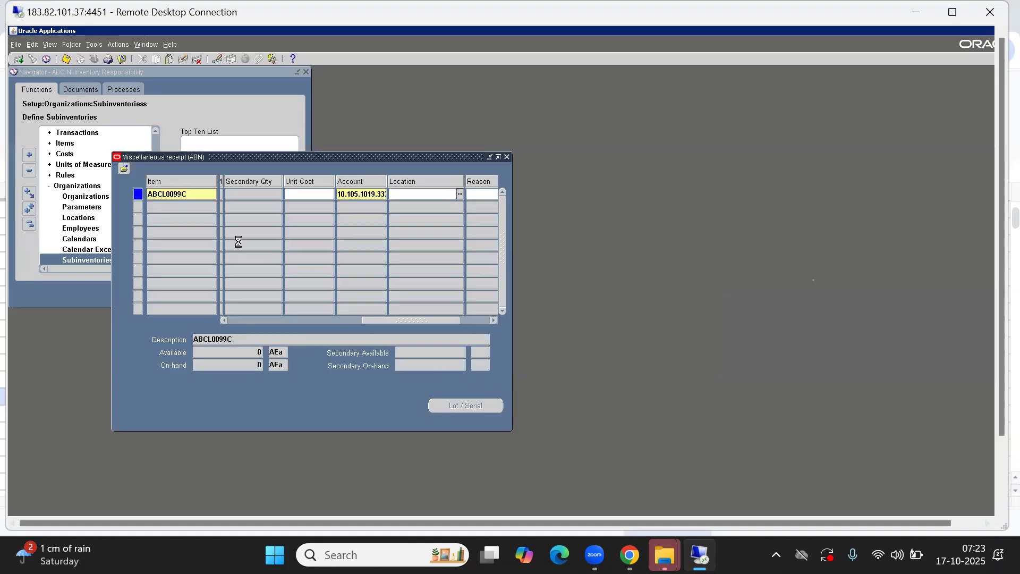
key(Down)
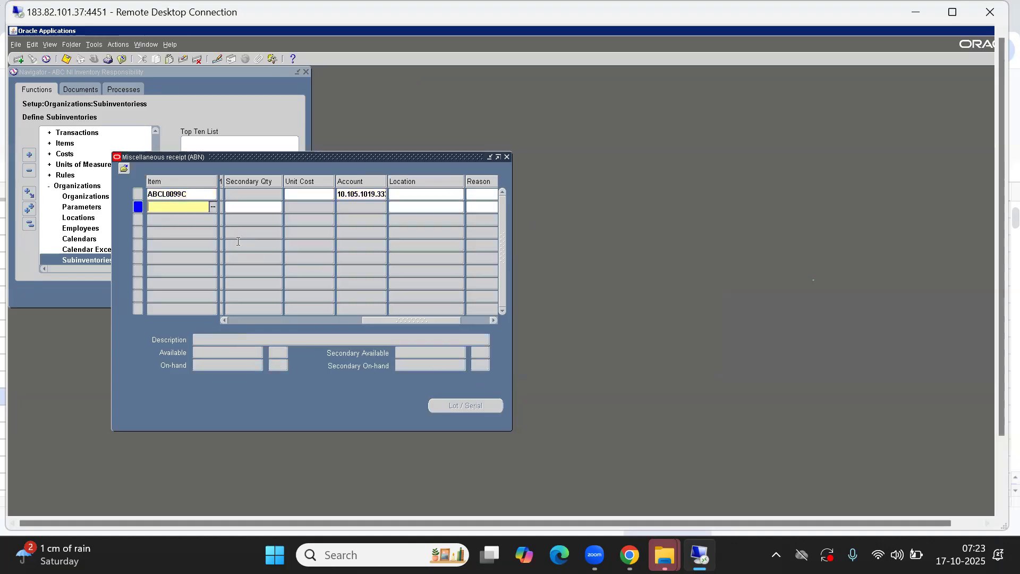
Add an ABCL0088C line for 100 in ABN FG4, copying the account from above
key(shift+F5)
key(BackSpace)
key(BackSpace)
text(88)
key(Tab)
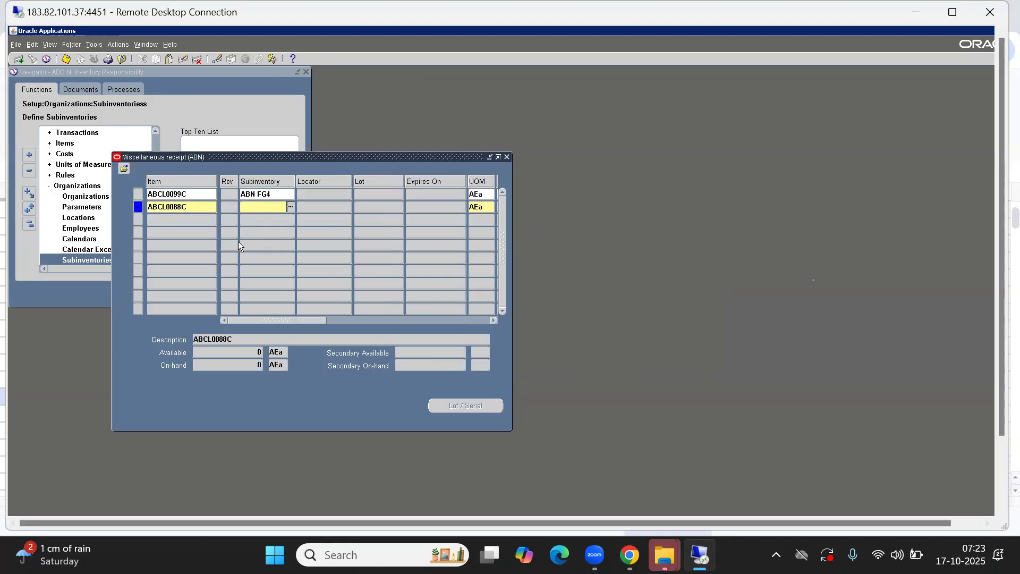
key(shift+F5)
key(Tab)
key(Tab)
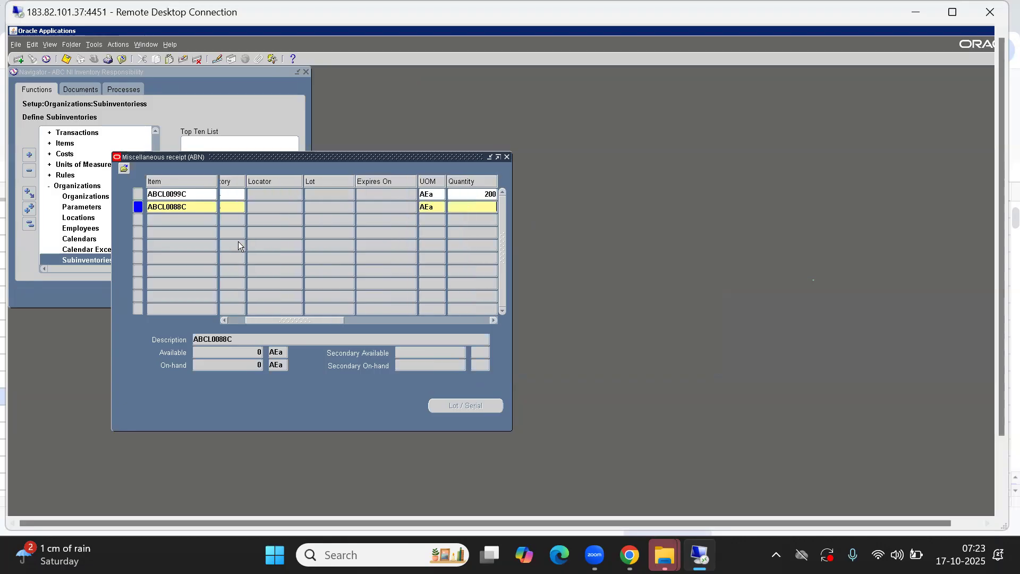
text(100)
key(Tab)
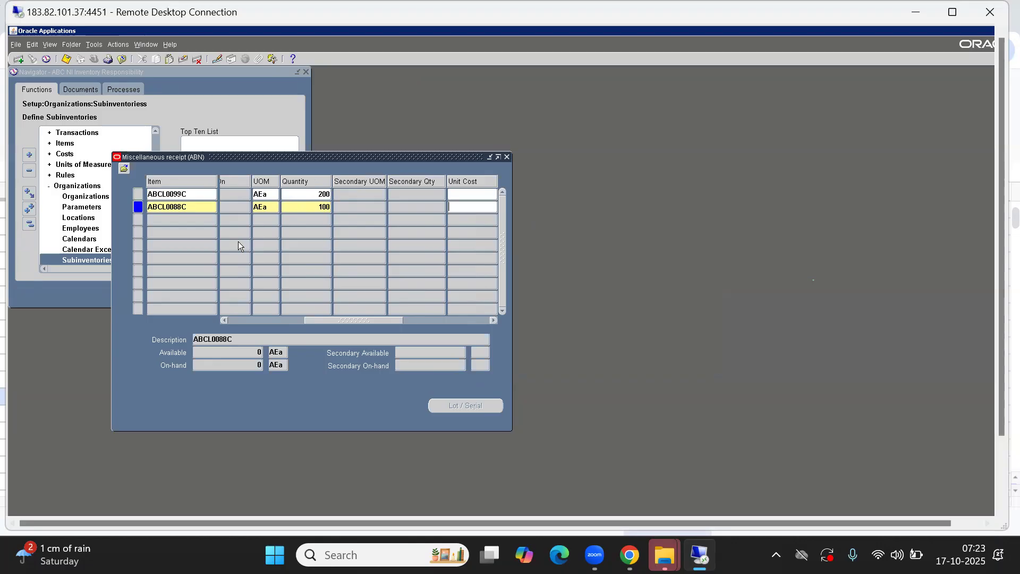
key(Tab)
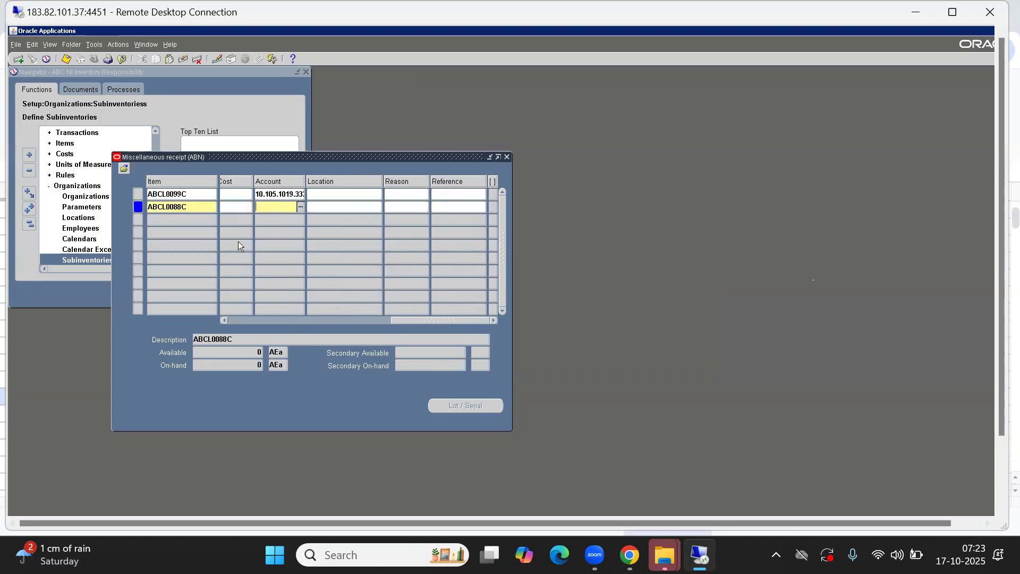
key(shift+F5)
Add an ABCL0077C line for 100, copying subinventory and account from the line above
key(Down)
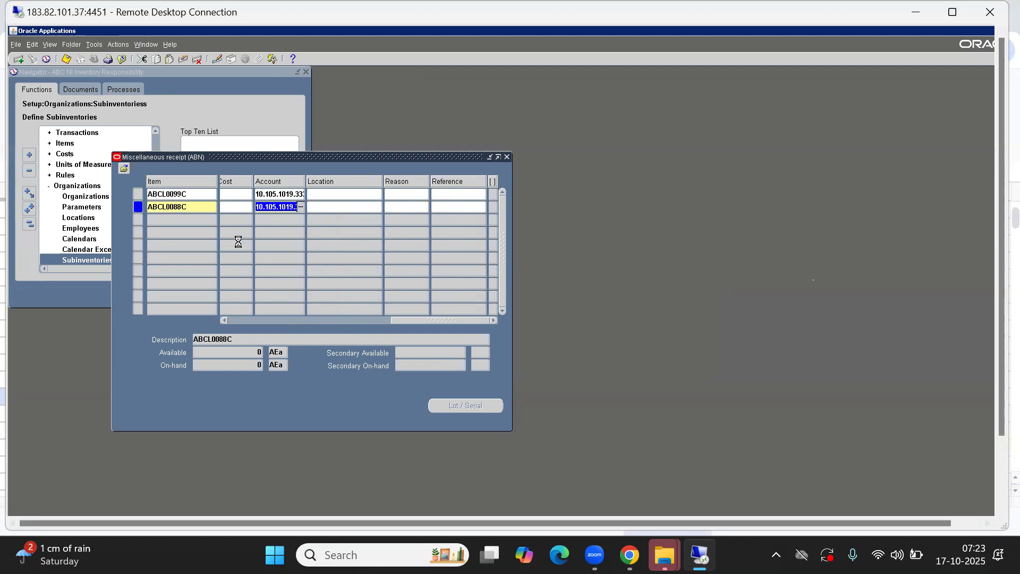
key(shift+F5)
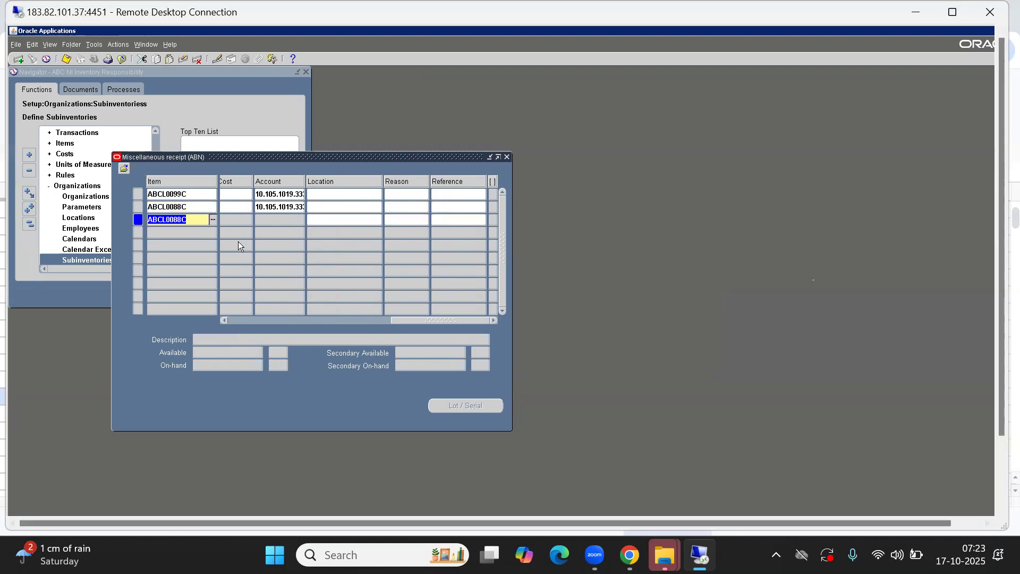
key(Left)
key(BackSpace)
key(BackSpace)
text(77)
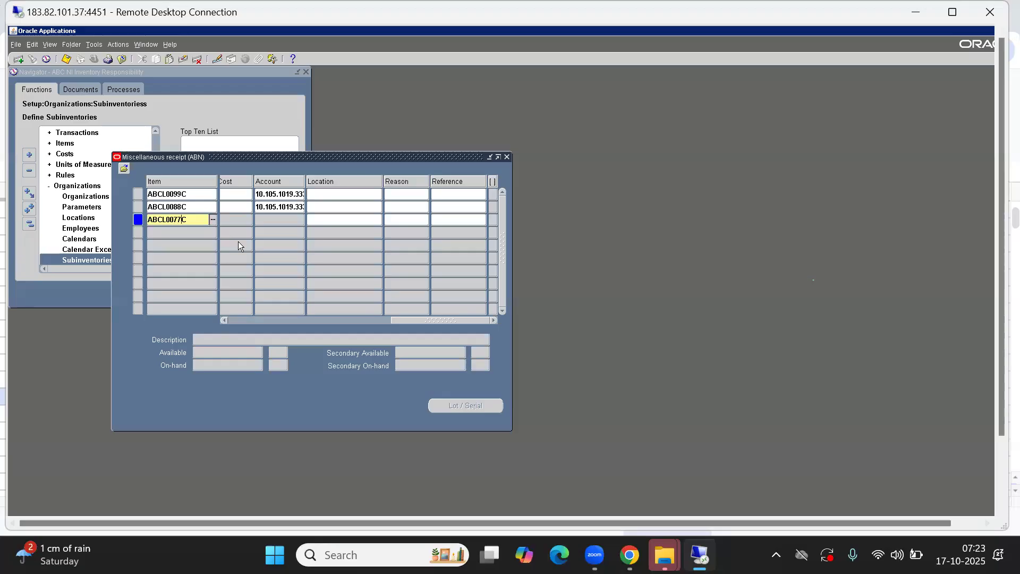
key(Tab)
key(Tab)
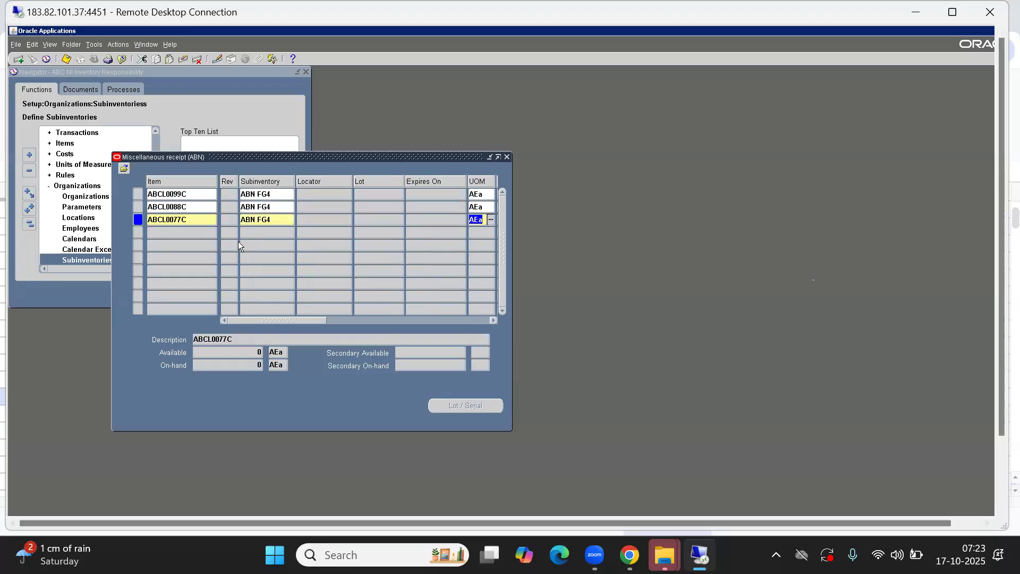
key(Tab)
key(shift+F5)
key(Tab)
key(Tab)
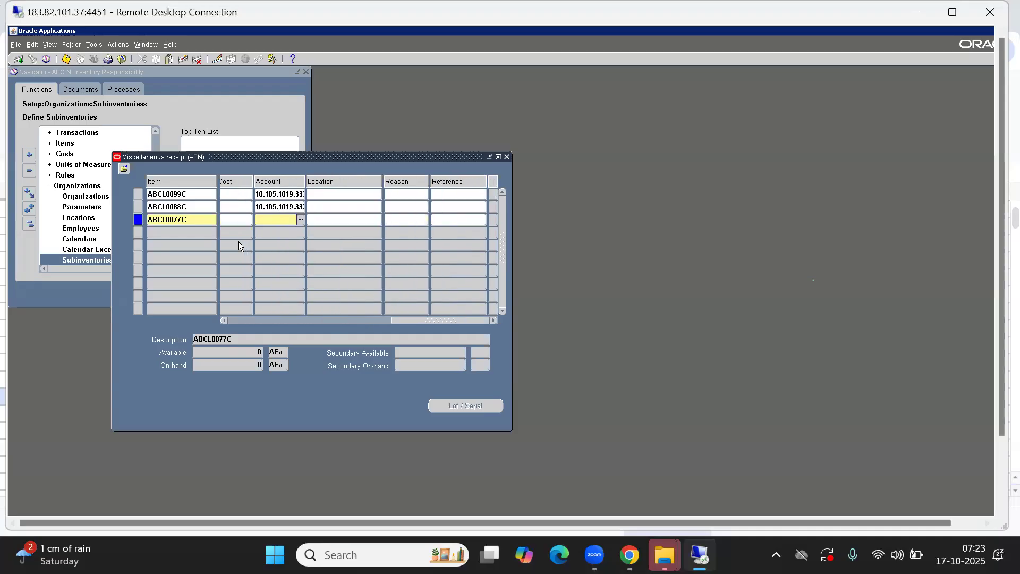
key(shift+F5)
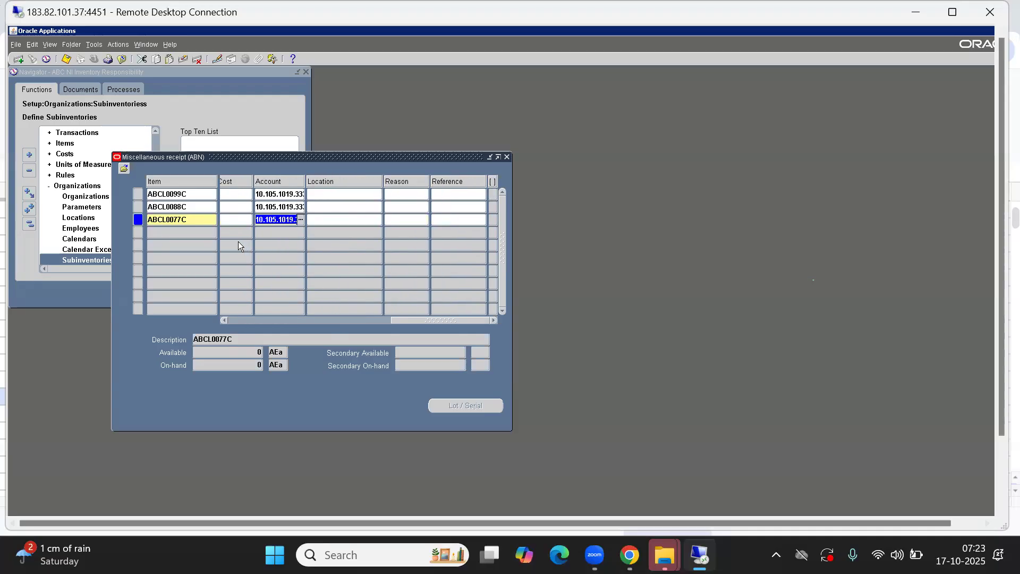
key(shift+Tab)
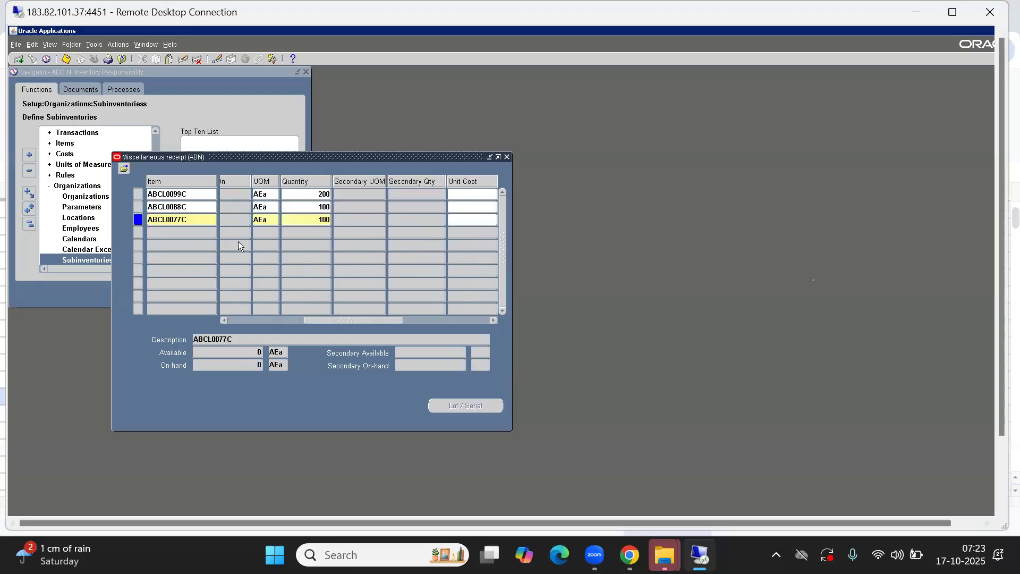
key(Up)
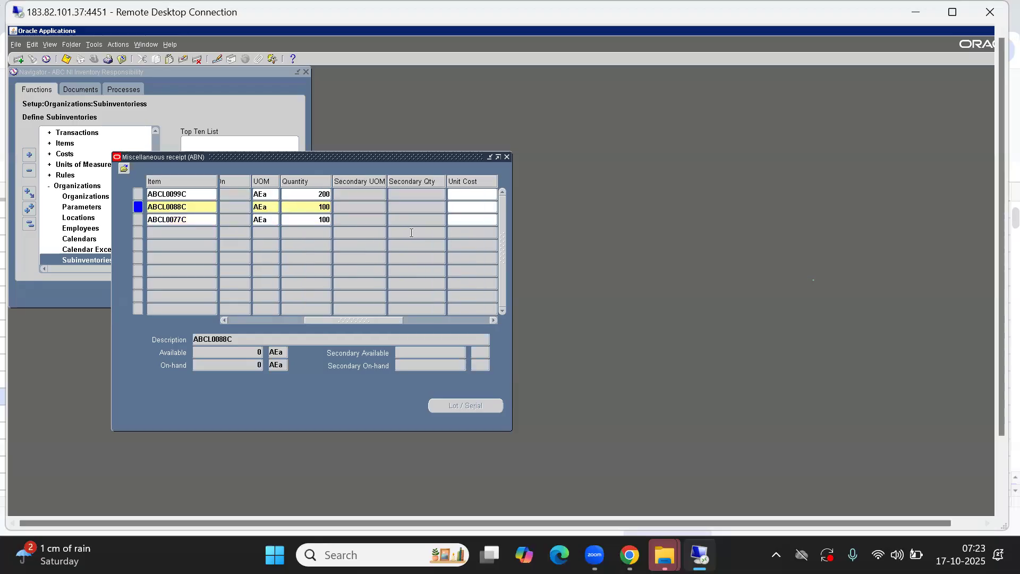
click(464, 194)
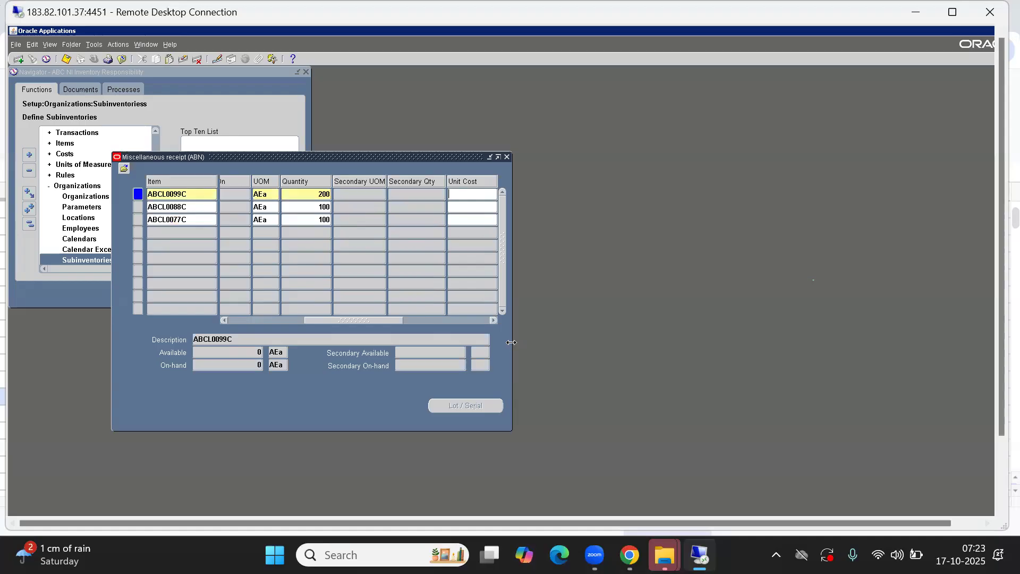
Enter unit costs 80000, 45000 and 30000, checking them against the sheet's C34:C36
drag(511, 342, 747, 333)
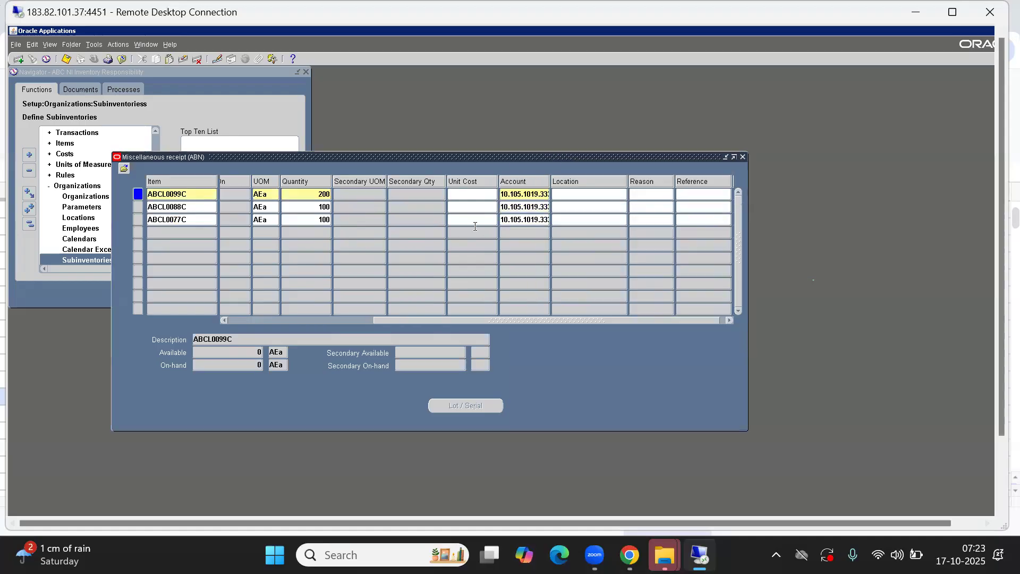
text(80.00)
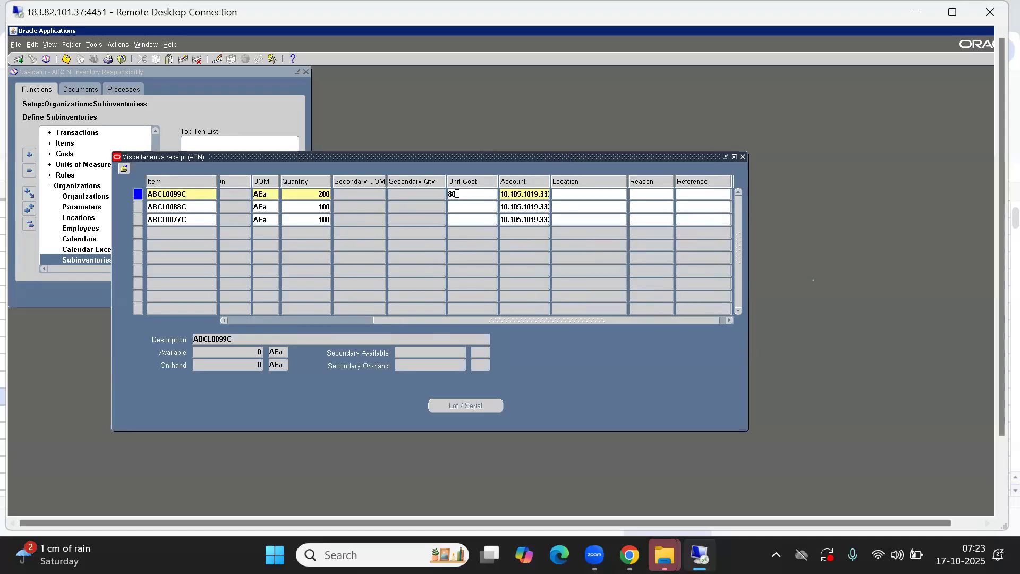
click(463, 207)
text(450000)
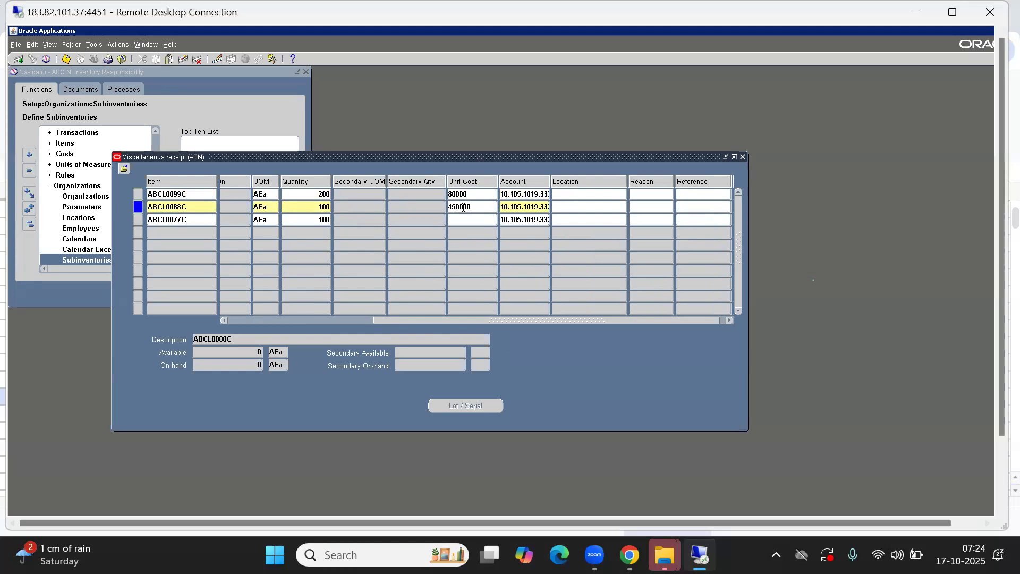
key(BackSpace)
click(461, 217)
text(30000)
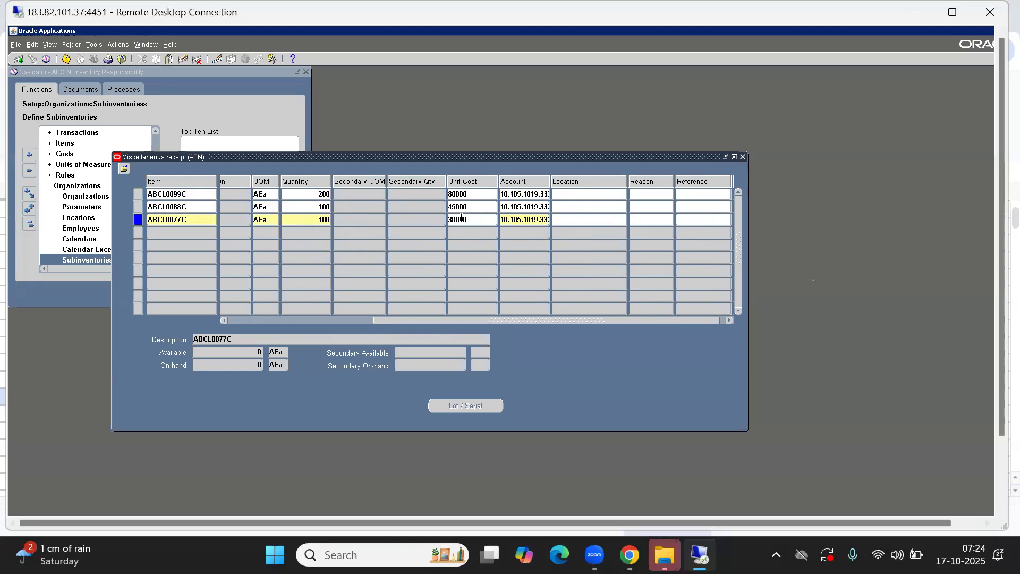
key(alt+Tab)
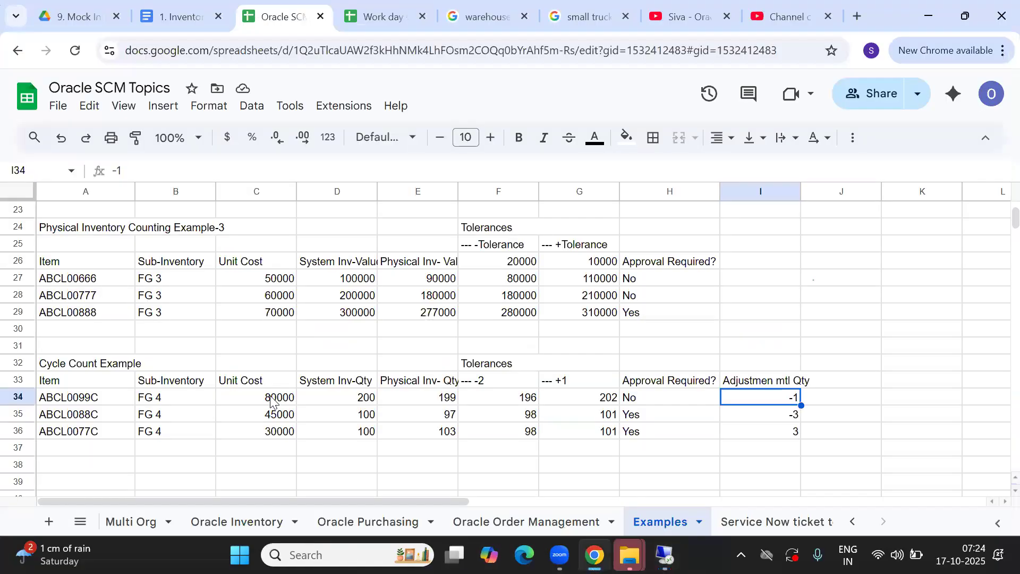
drag(271, 401, 273, 431)
key(alt+Tab)
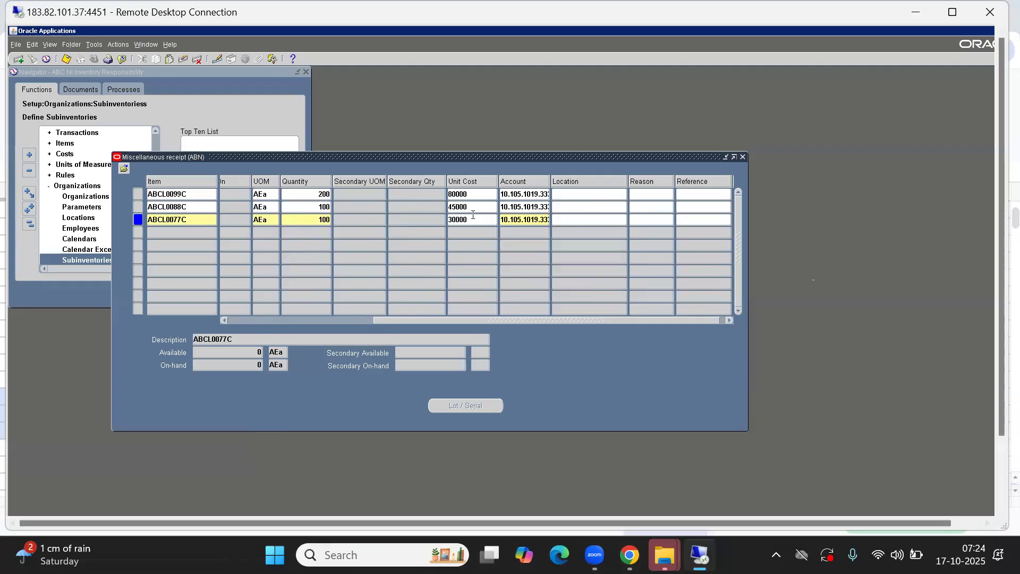
Save the miscellaneous receipt and close both transaction windows
click(66, 60)
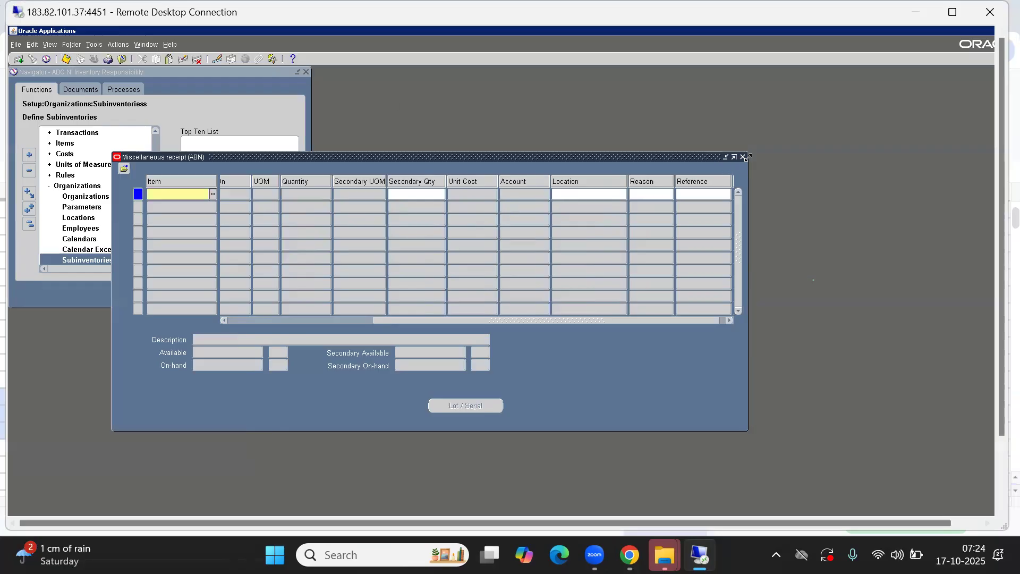
click(743, 157)
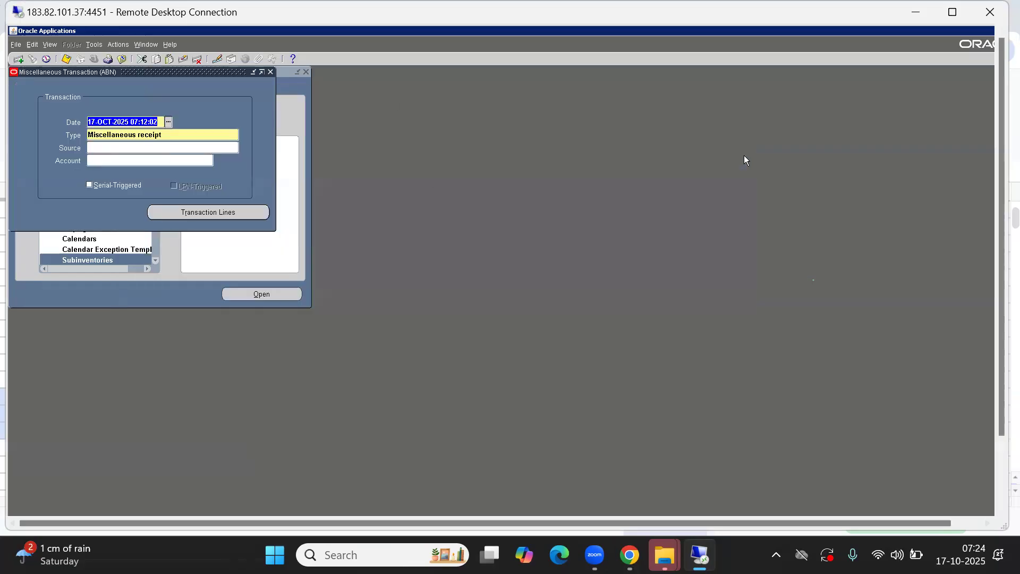
click(271, 72)
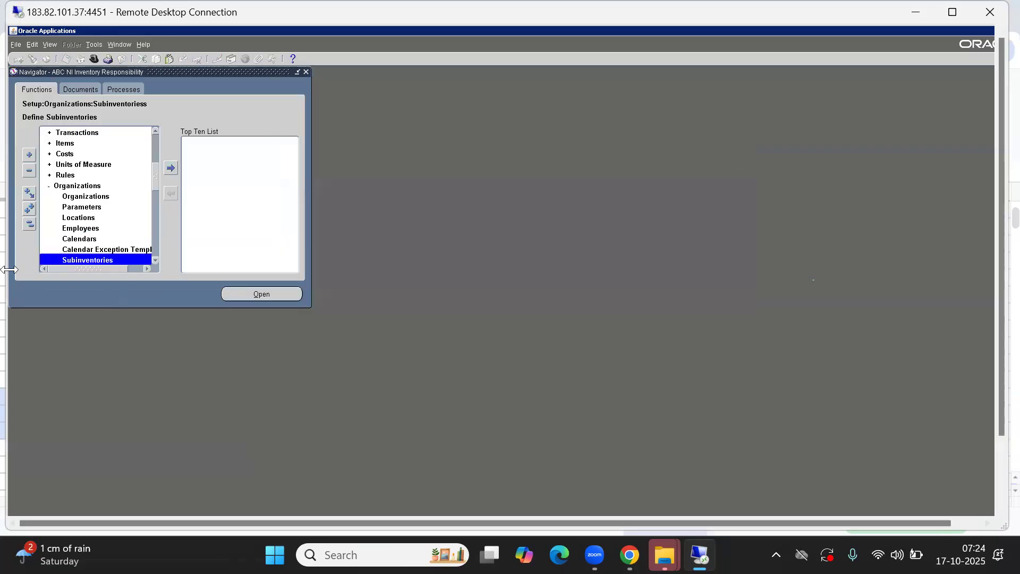
Collapse the Navigator and open Counting > ABC Codes > ABC Compiles
click(30, 229)
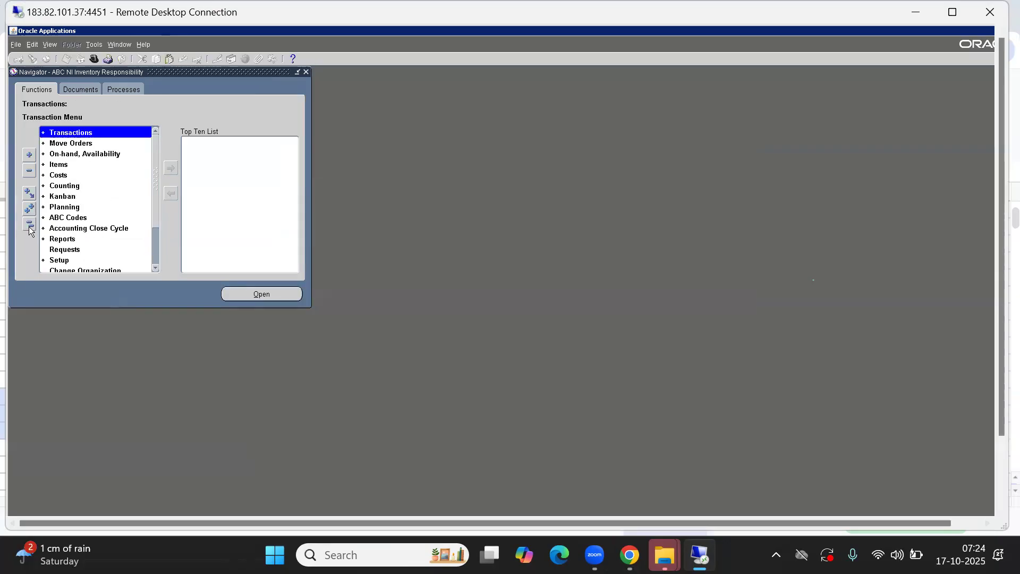
key(Down)
key(Down)
key(Down)
key(Up)
key(Up)
key(Down)
key(Up)
key(Up)
key(Down)
key(Down)
key(Down)
key(Down)
key(Down)
key(Down)
key(Down)
key(Down)
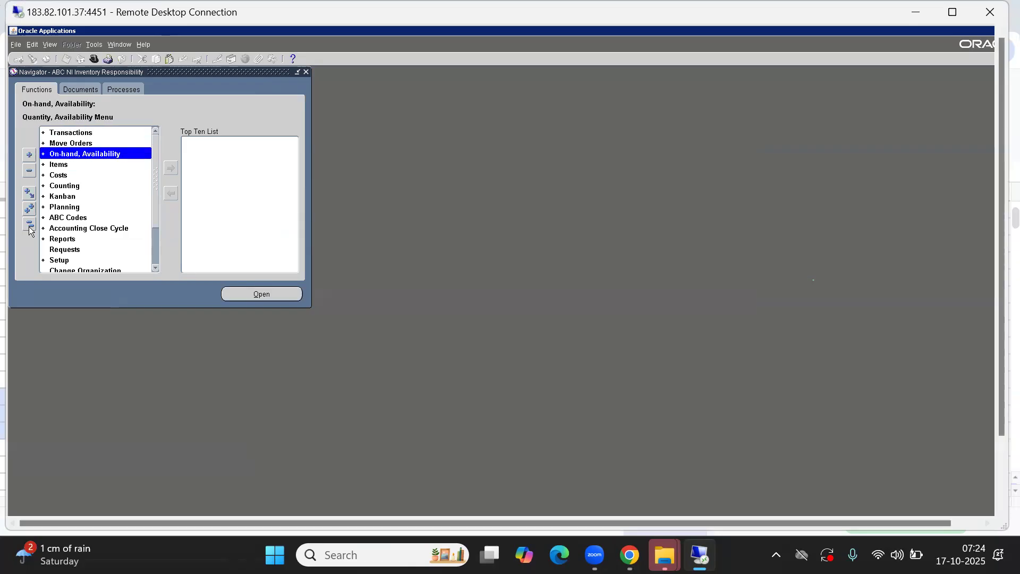
key(Return)
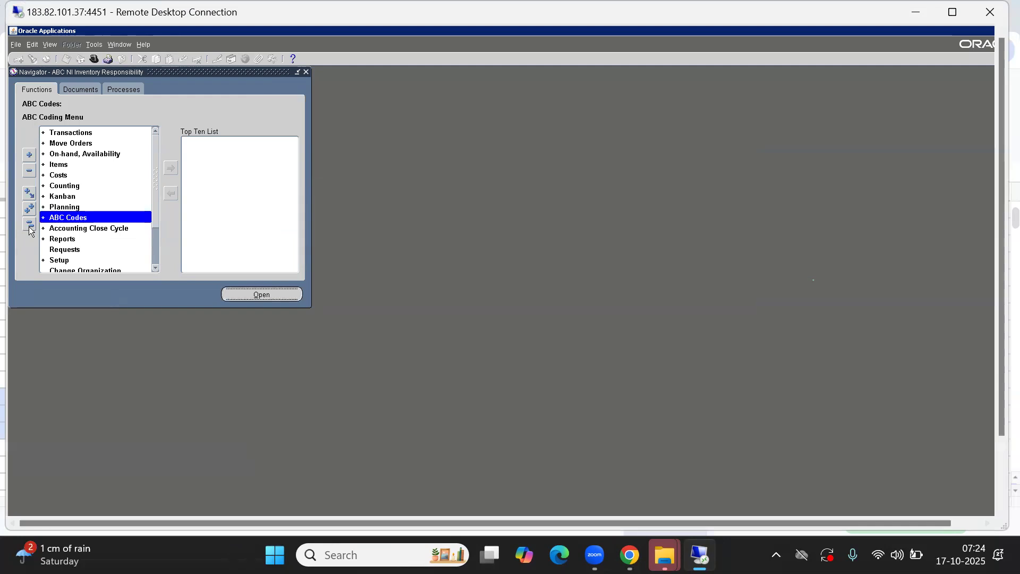
key(Up)
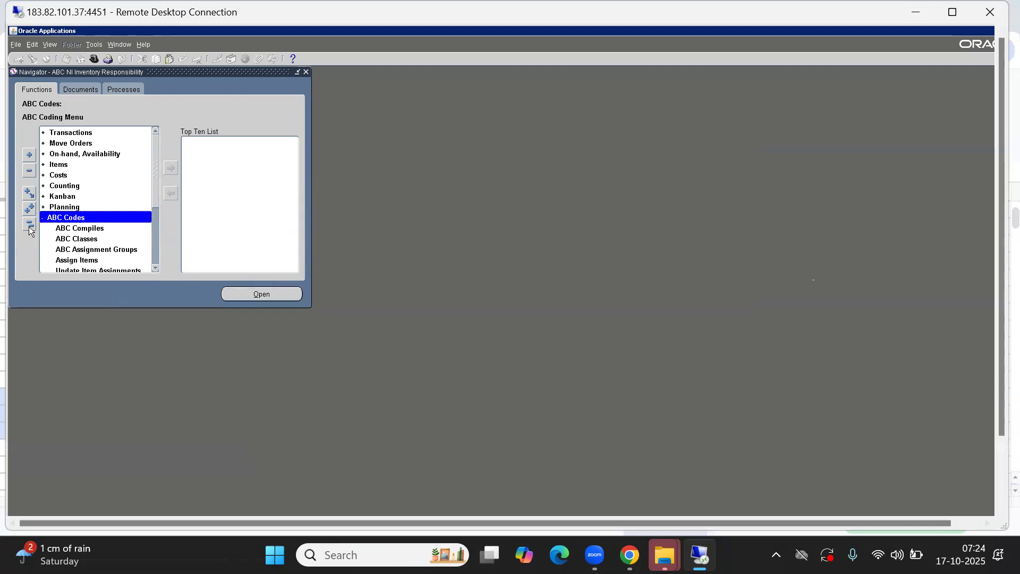
click(70, 187)
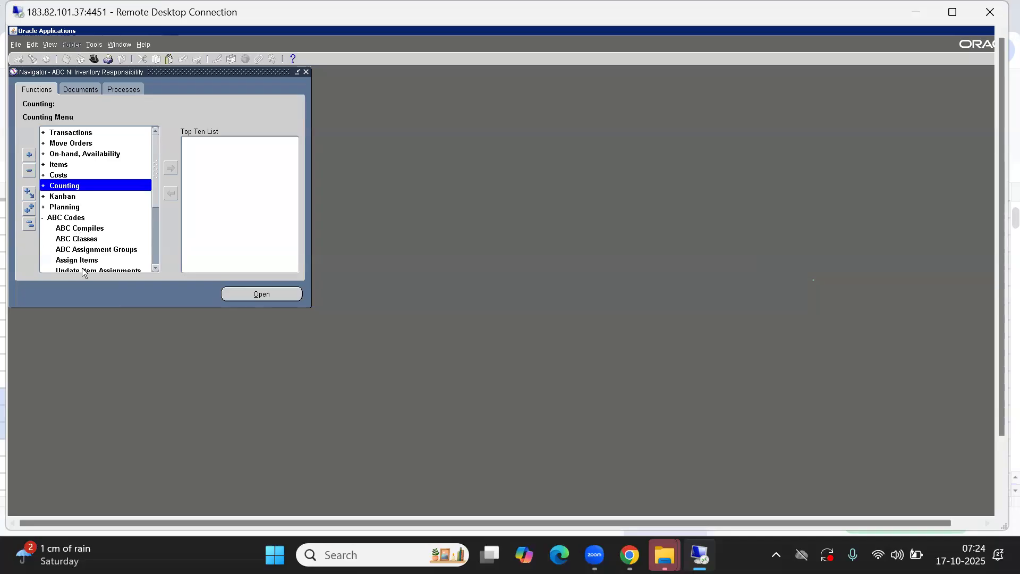
double_click(60, 190)
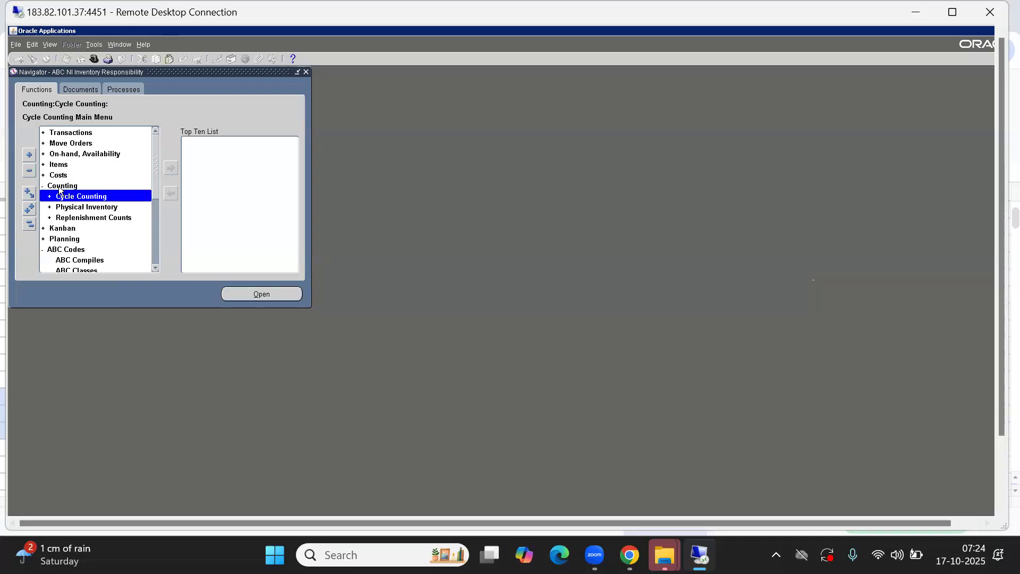
click(66, 249)
click(67, 257)
key(Down)
key(Up)
key(Up)
key(Down)
key(Return)
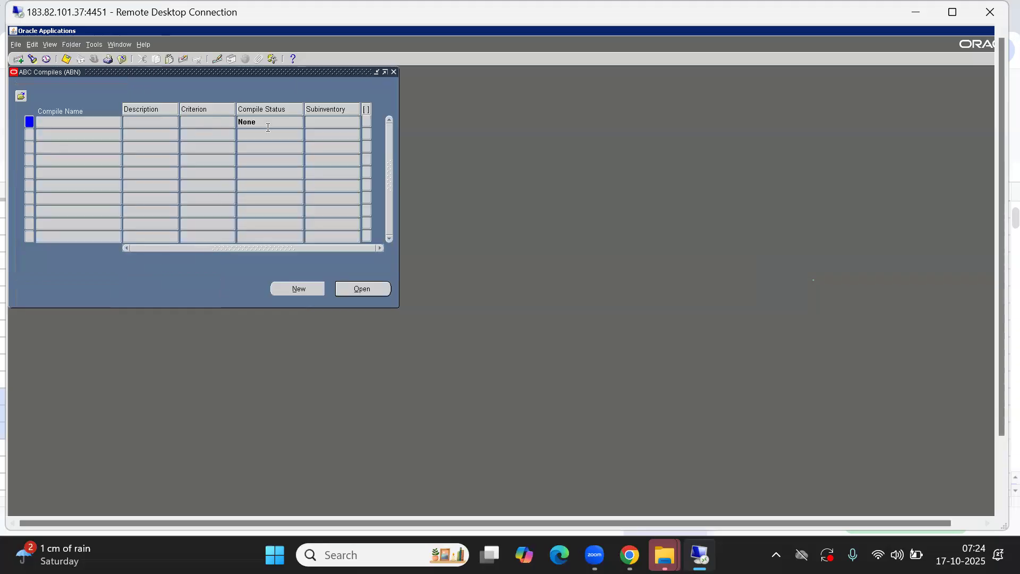
Start a new ABC compile named 'ABN ABC Compile'
click(294, 289)
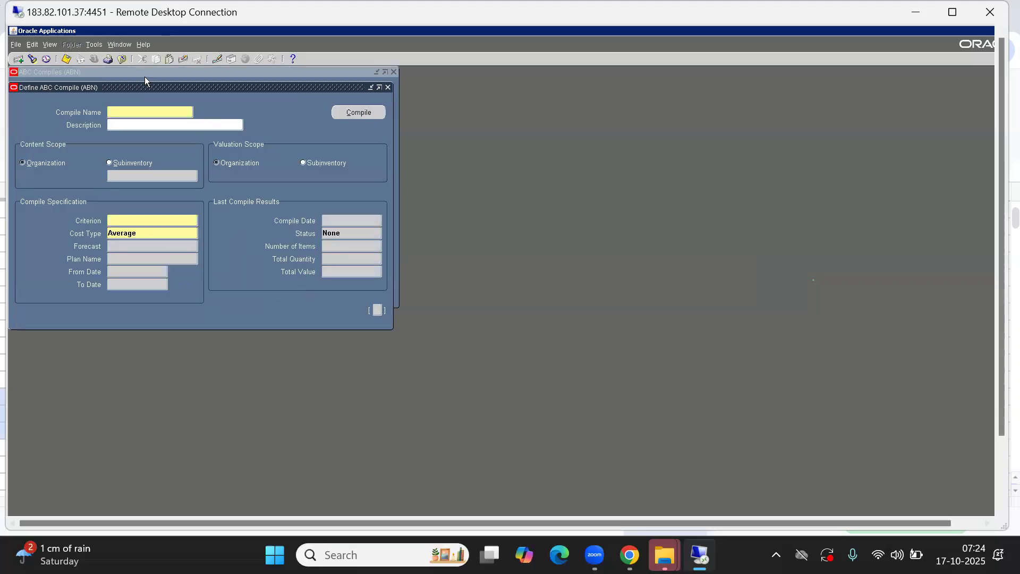
drag(141, 85, 363, 119)
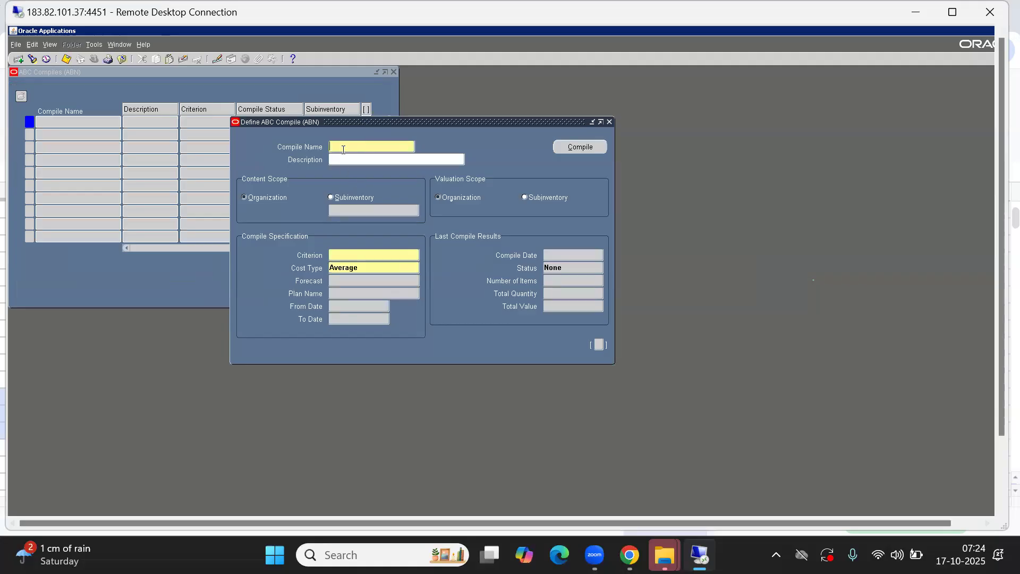
text(ABN)
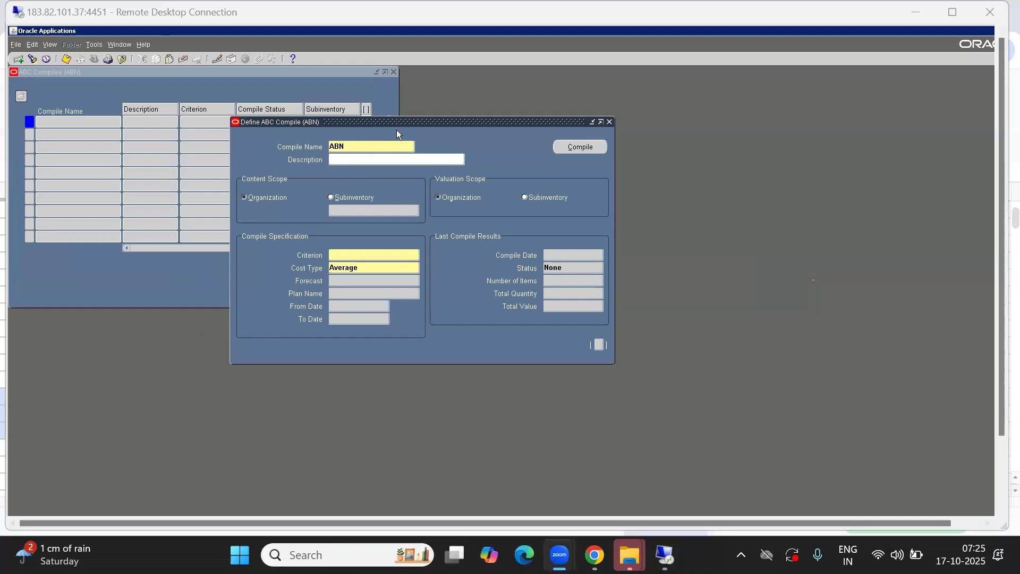
click(367, 146)
click(352, 149)
text(ABC C)
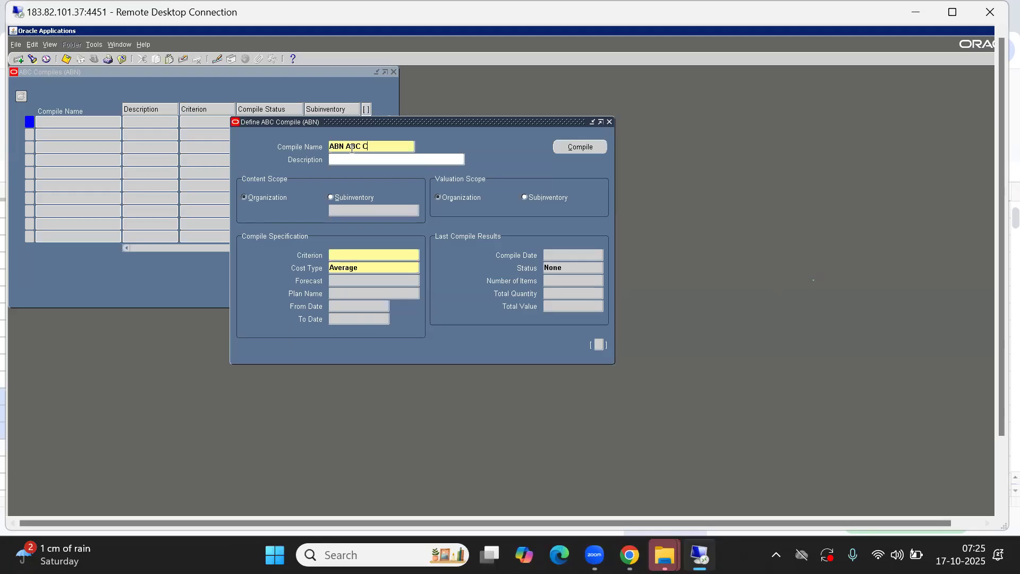
text(ompli)
key(BackSpace)
text(ile)
key(Tab)
Paste the name into Description and set content scope to Subinventory
key(shift+Tab)
key(ctrl+c)
key(Tab)
key(ctrl+v)
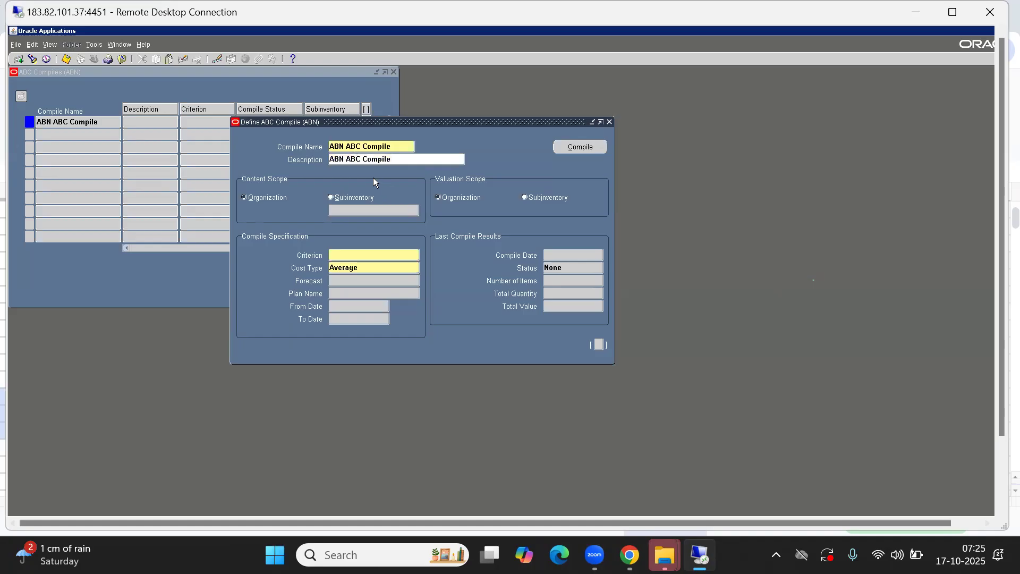
key(Tab)
click(337, 197)
click(338, 198)
Pick subinventory ABN FG4 from the list for the compile's content scope
click(351, 211)
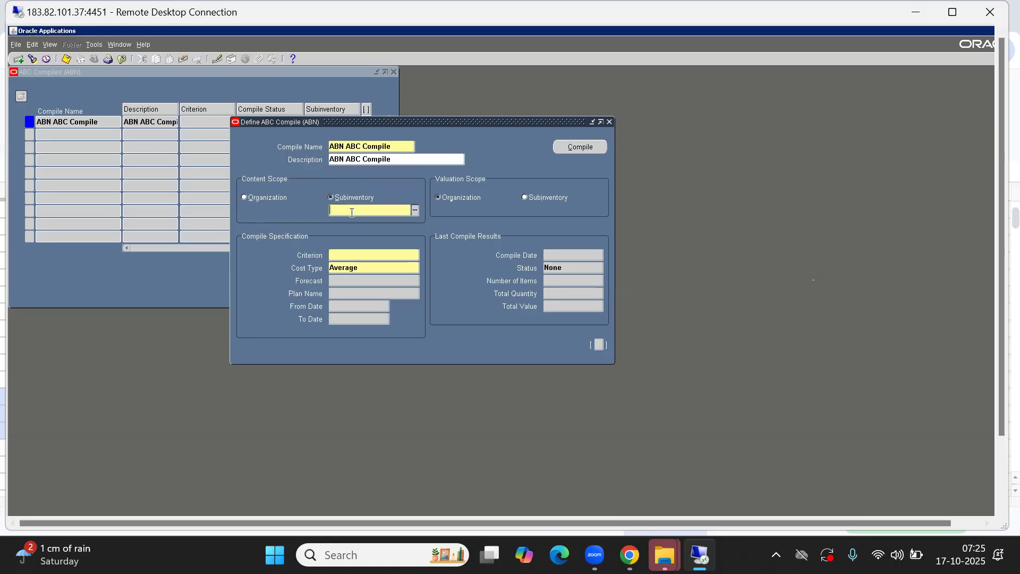
click(338, 197)
click(348, 215)
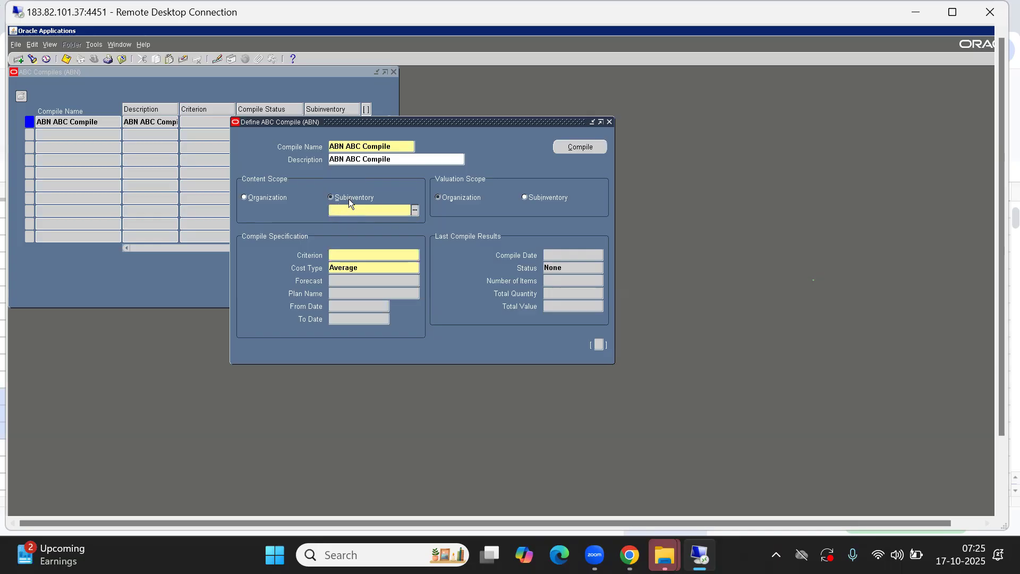
click(334, 211)
key(ctrl+l)
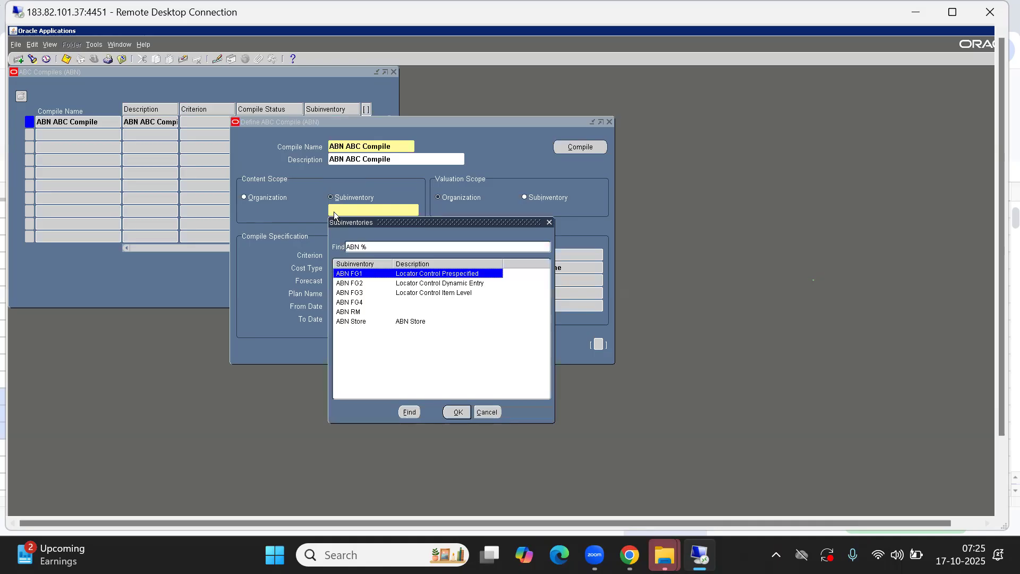
key(Down)
key(Down)
key(Down)
key(Return)
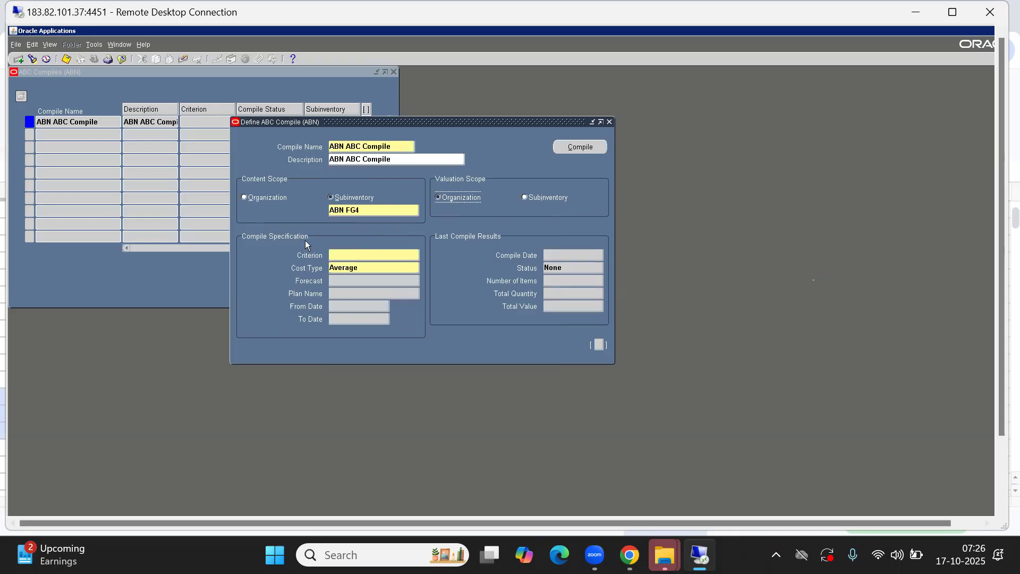
click(339, 254)
Pick Current on hand quantity as the ABN ABC Compile criterion, then bring up the Oracle SCM Topics spreadsheet
key(ctrl+l)
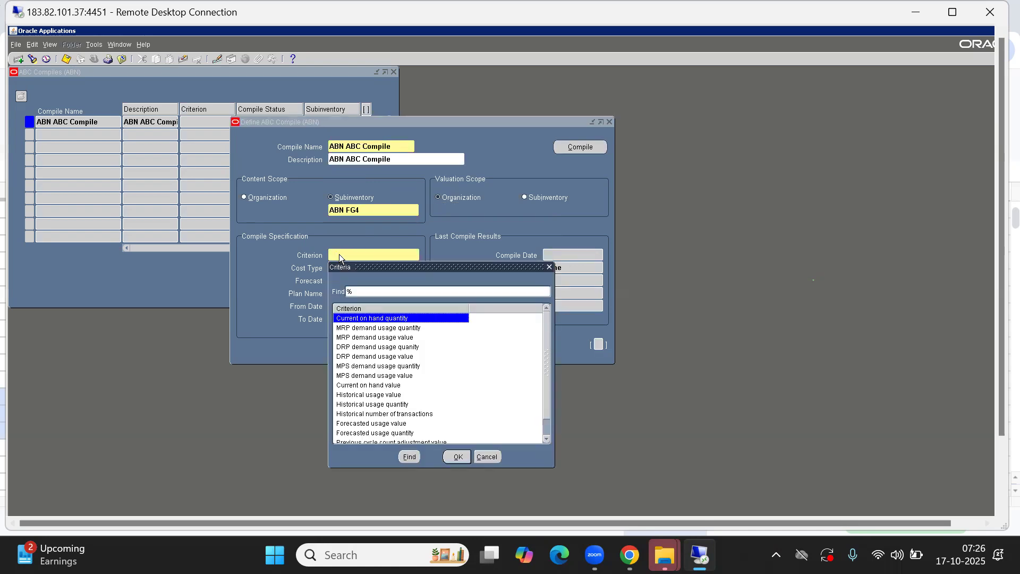
key(Down)
key(Down)
key(Down)
key(Down)
key(Down)
key(Down)
key(Down)
key(Down)
key(Down)
key(Down)
key(Down)
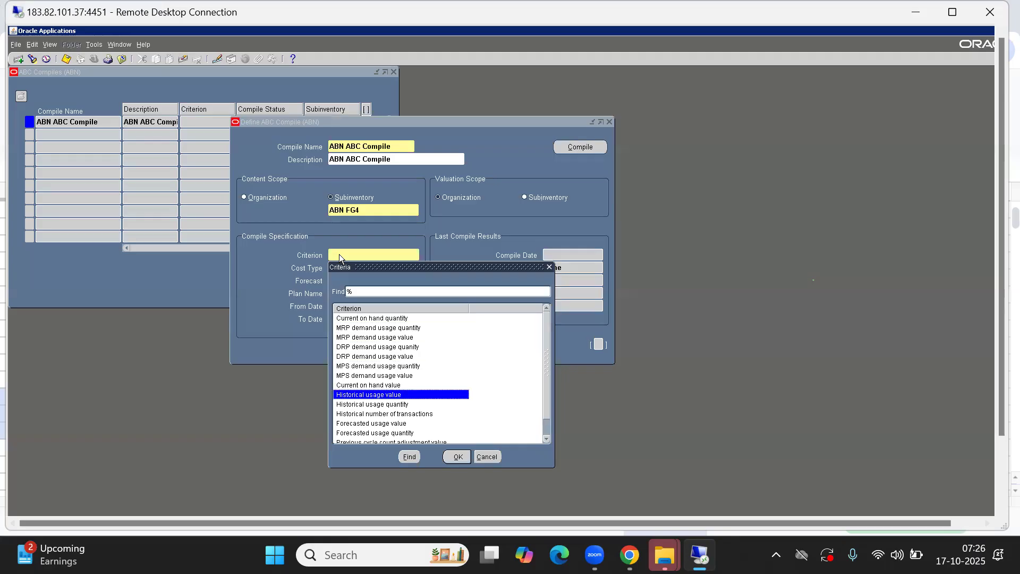
key(Down)
key(Up)
key(Down)
key(Down)
key(Down)
key(Up)
key(Up)
key(Up)
key(Up)
key(Up)
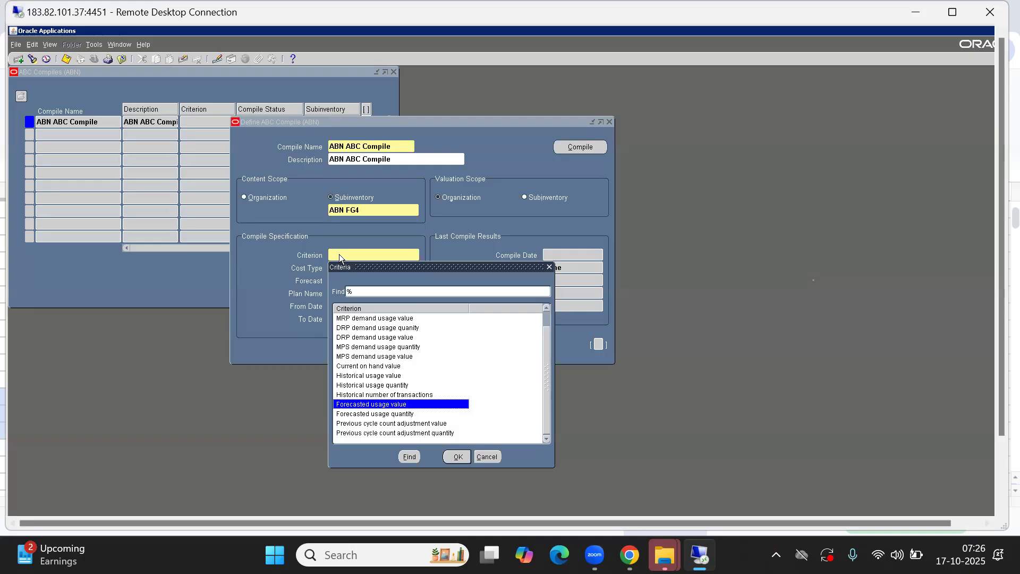
key(Down)
key(Down)
key(Down)
key(Down)
key(Down)
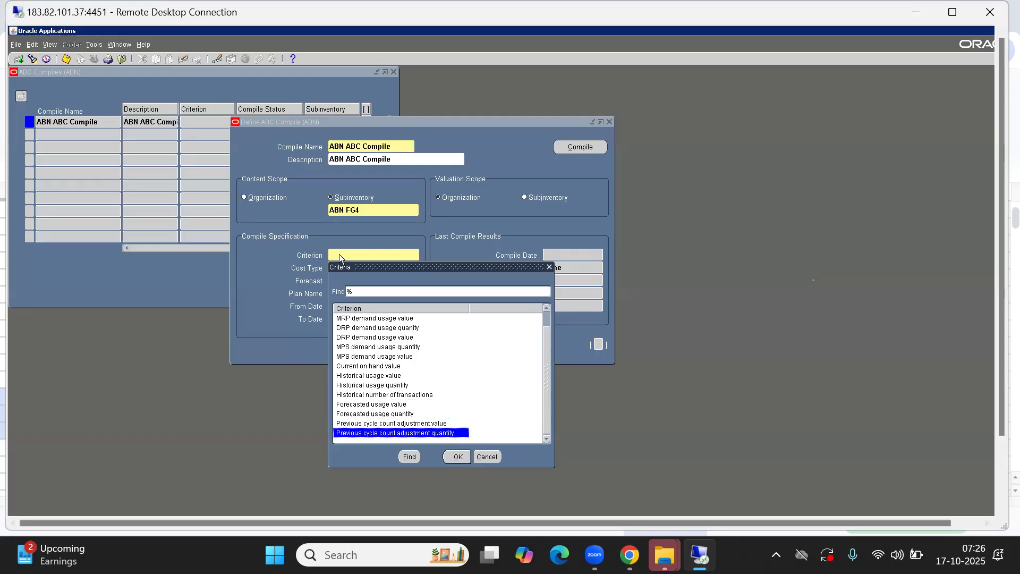
key(Up)
key(Up)
key(Up)
key(Up)
key(Up)
key(Up)
key(Up)
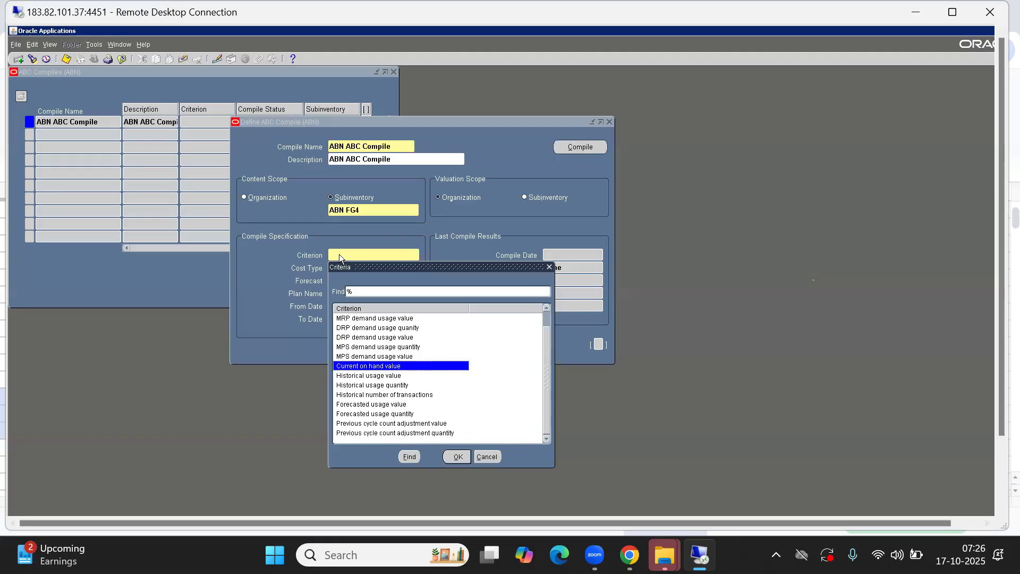
key(Up)
key(Up)
key(Up)
key(Up)
key(Up)
key(Up)
key(Up)
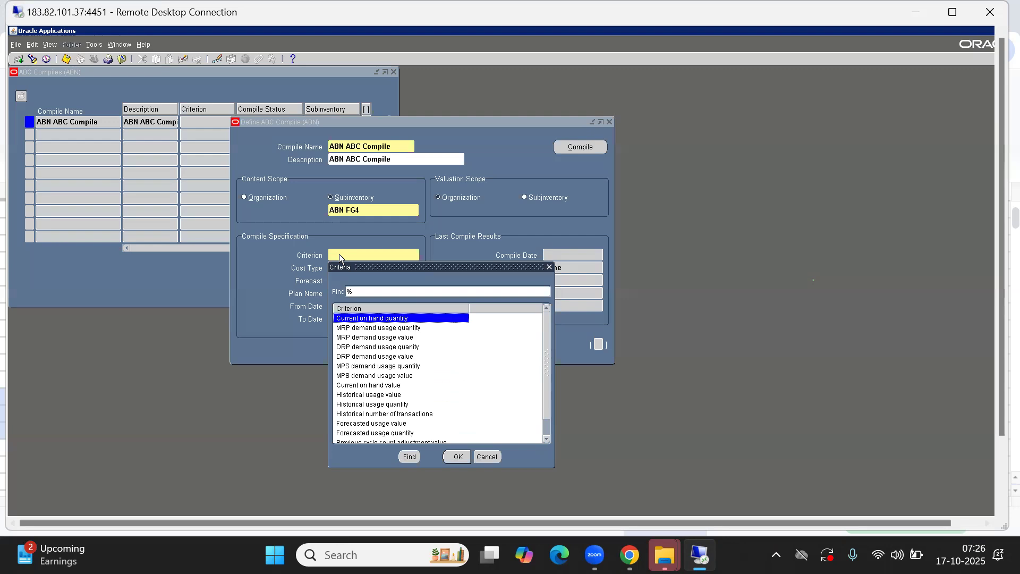
key(Return)
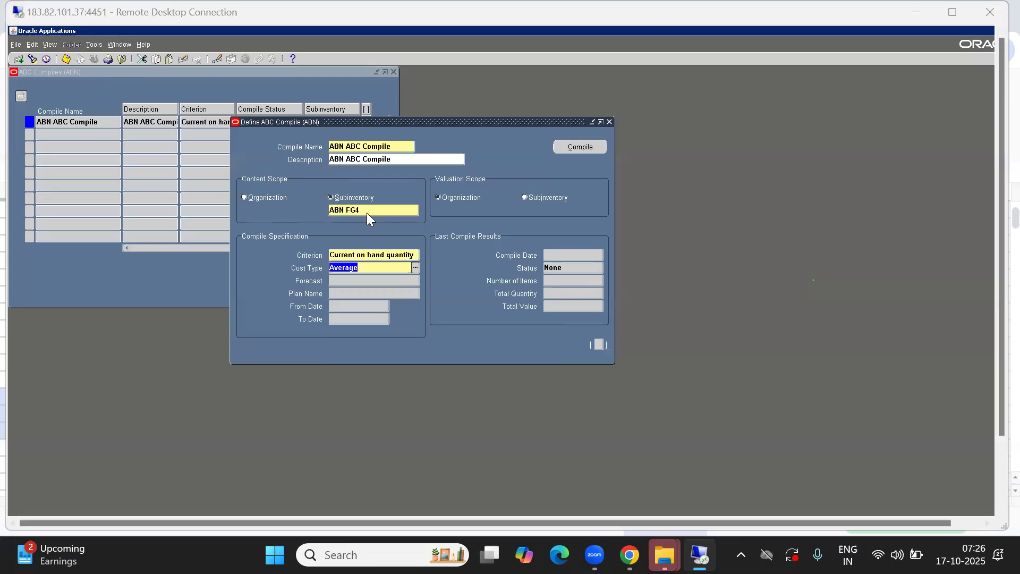
key(alt+Tab)
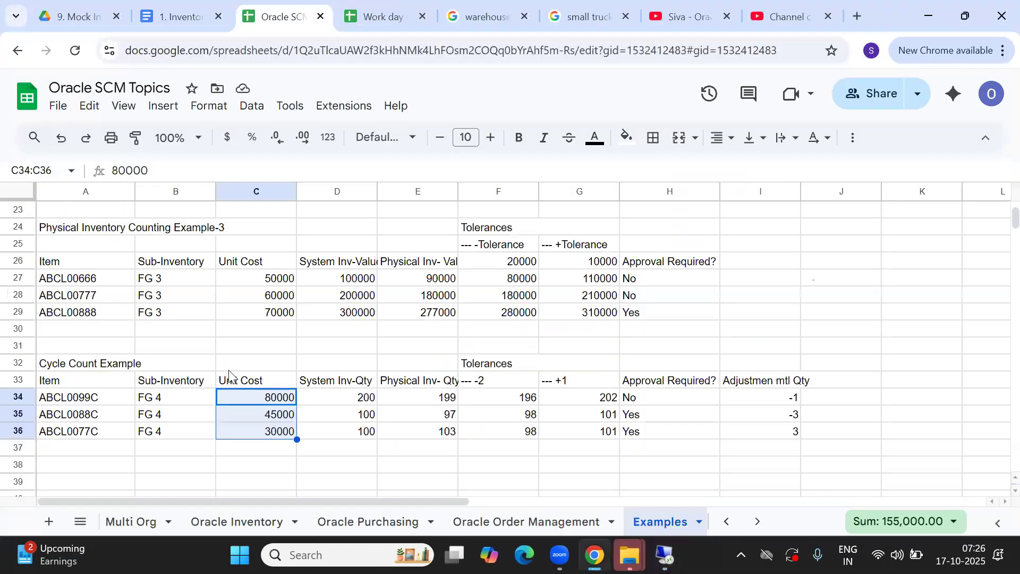
Look over the cycle count example at cell A33 of the Examples sheet, then return to Oracle
click(60, 380)
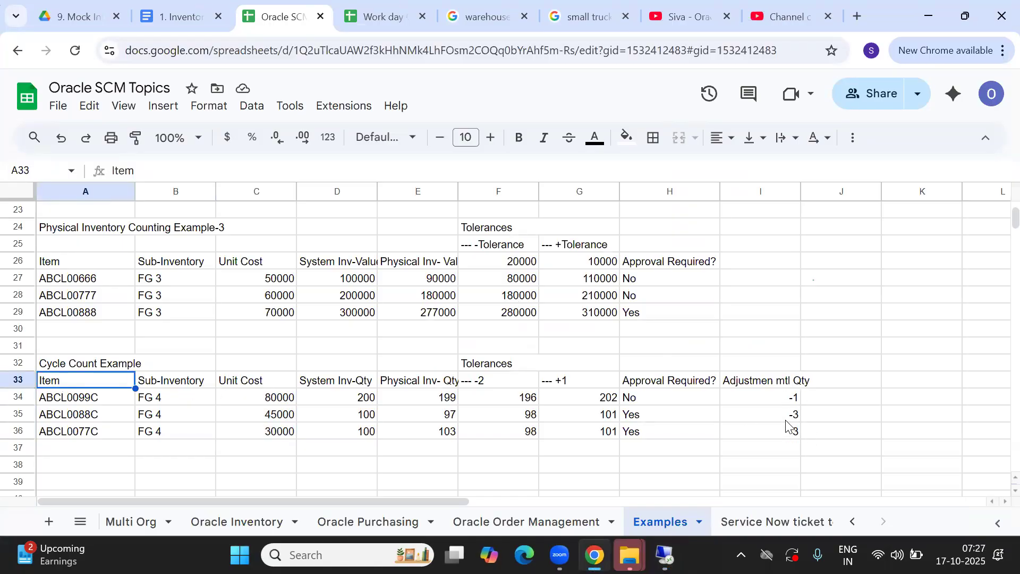
key(alt+Tab)
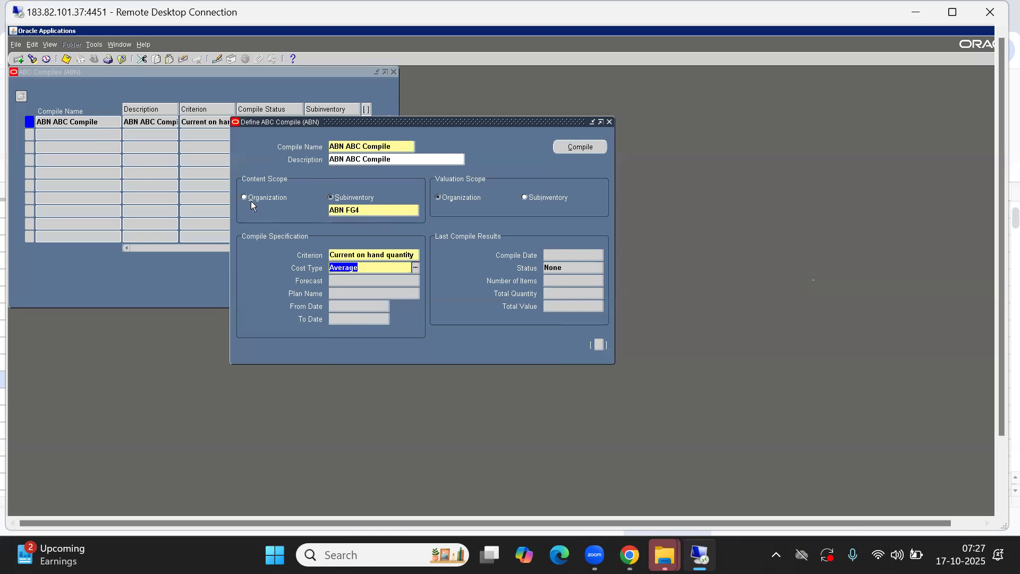
key(alt+Tab)
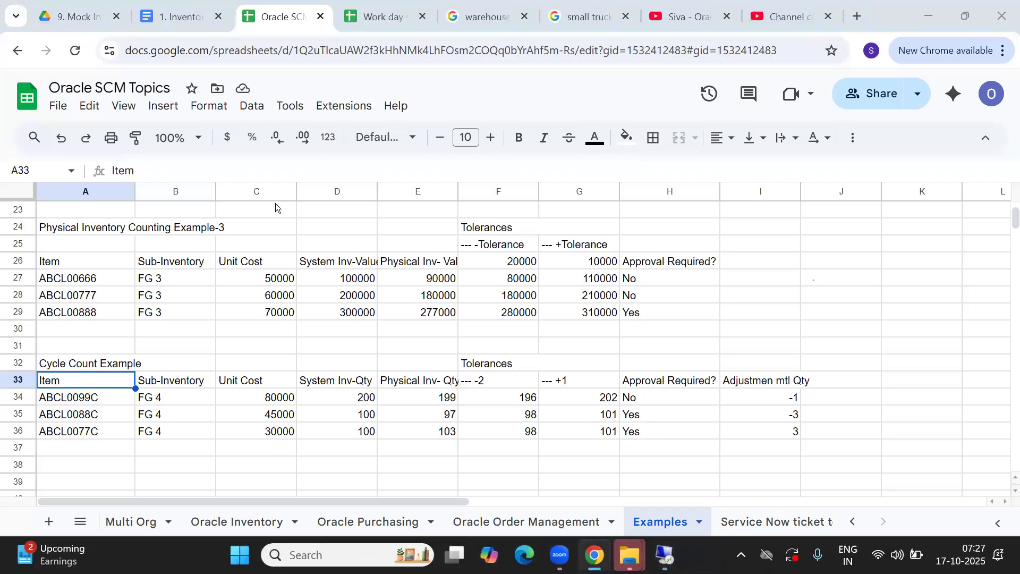
key(alt+Tab)
click(366, 209)
double_click(366, 209)
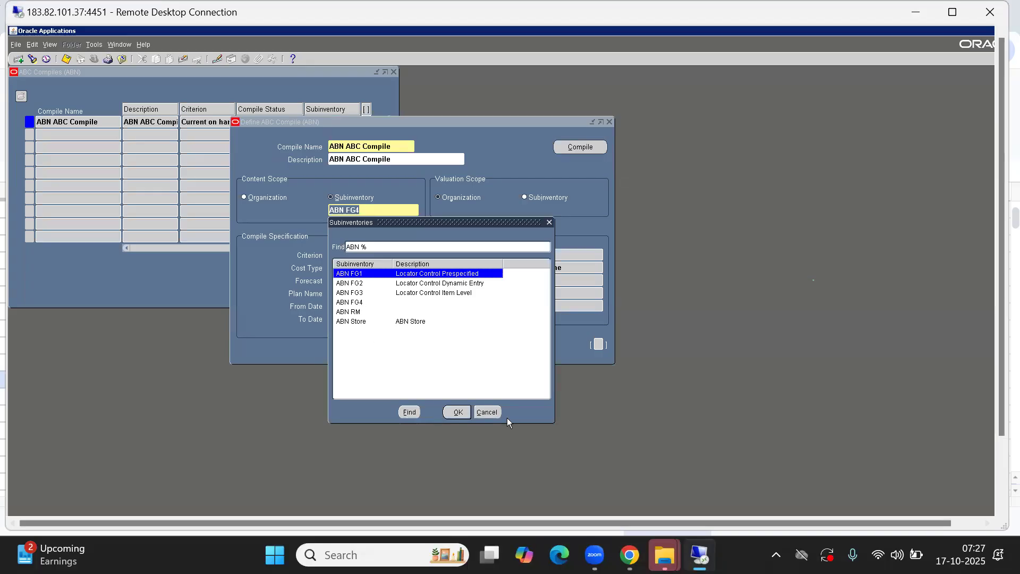
click(491, 414)
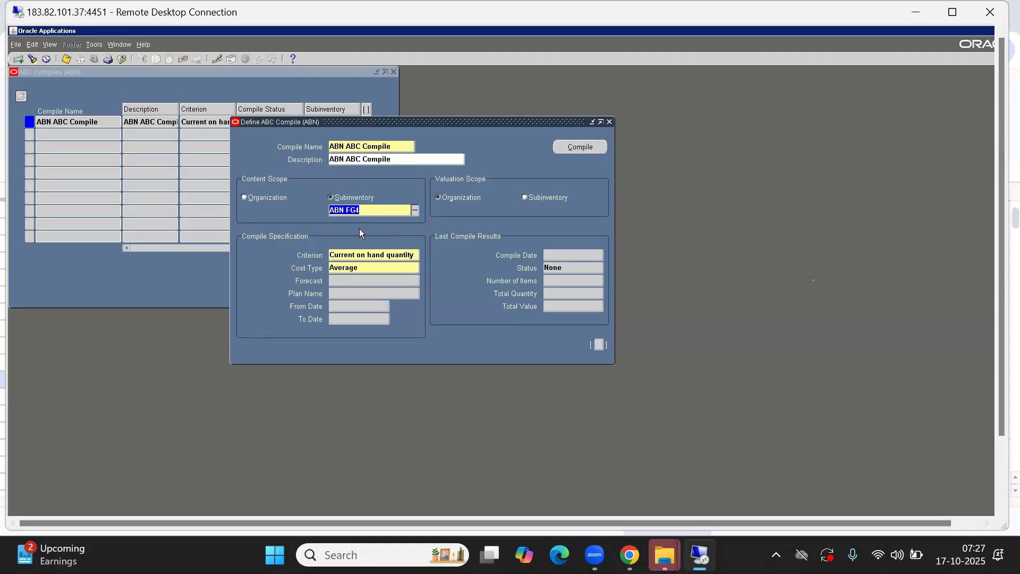
click(383, 257)
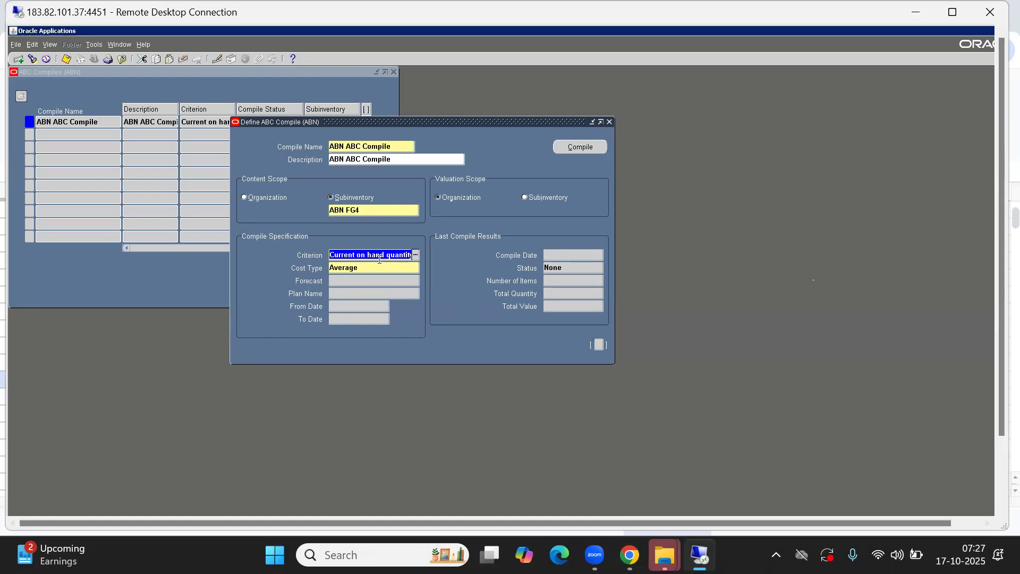
click(361, 270)
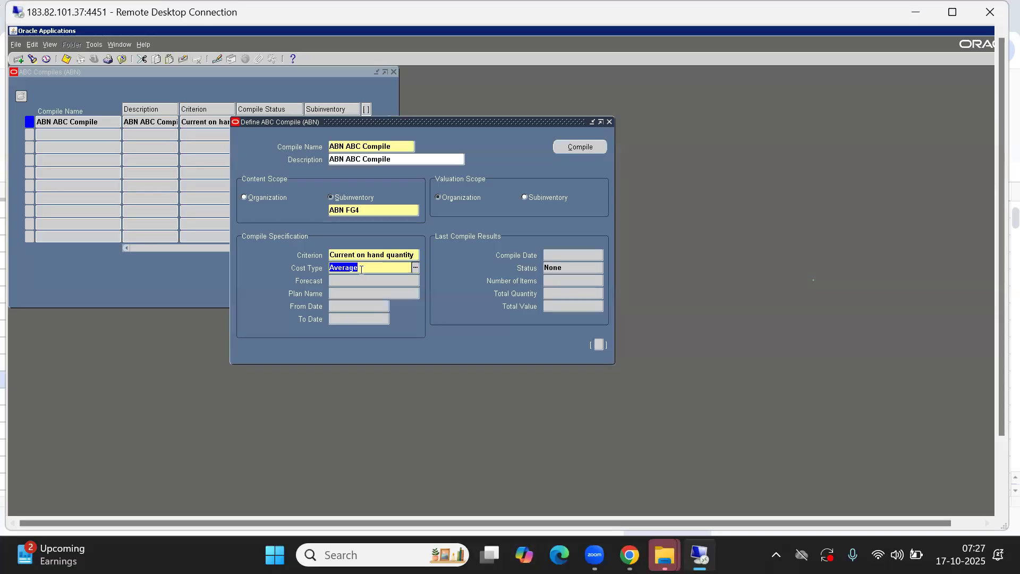
double_click(361, 269)
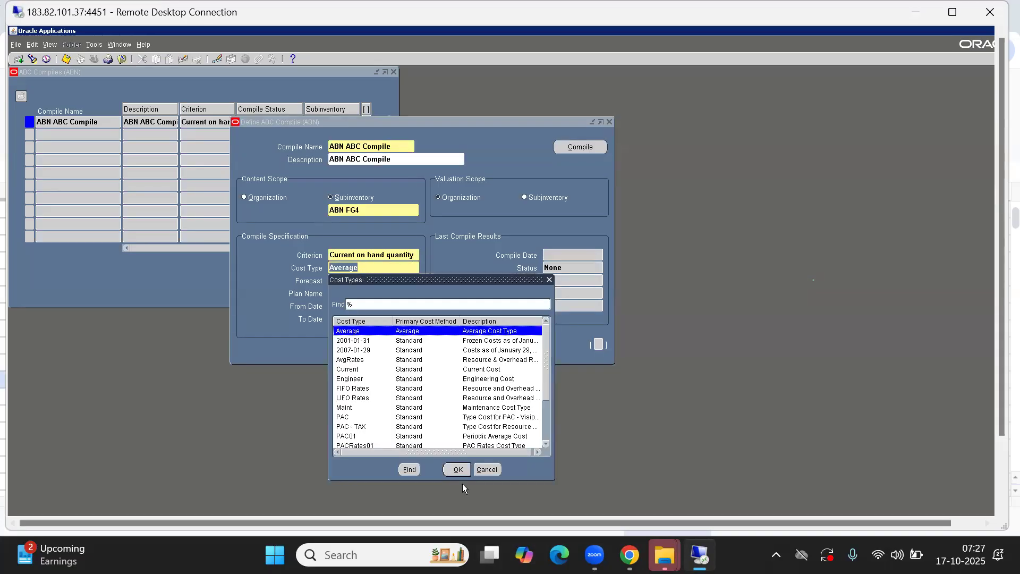
click(485, 470)
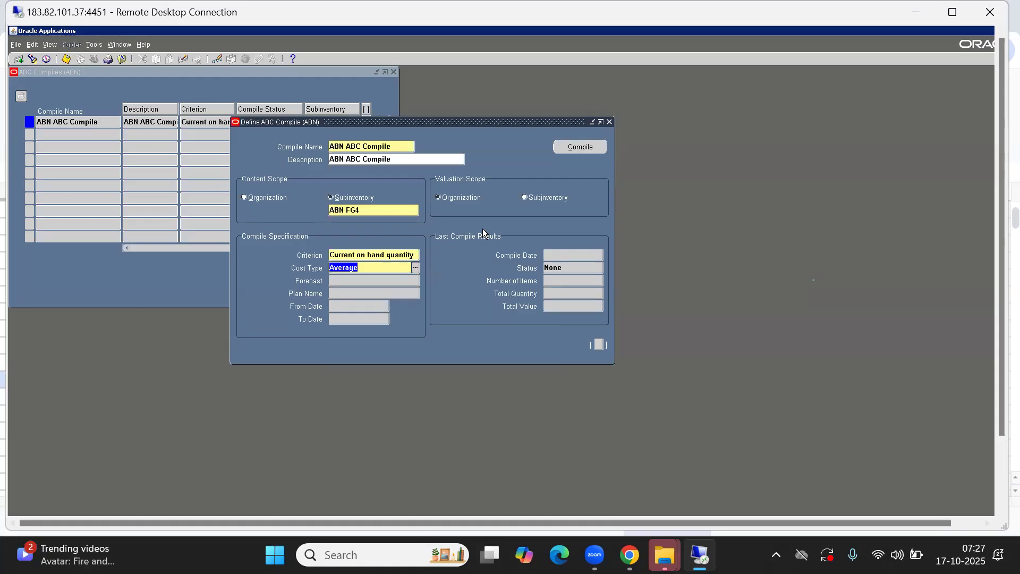
Review the last compile status and quantity, set valuation scope to Subinventory, and run the compile
click(570, 267)
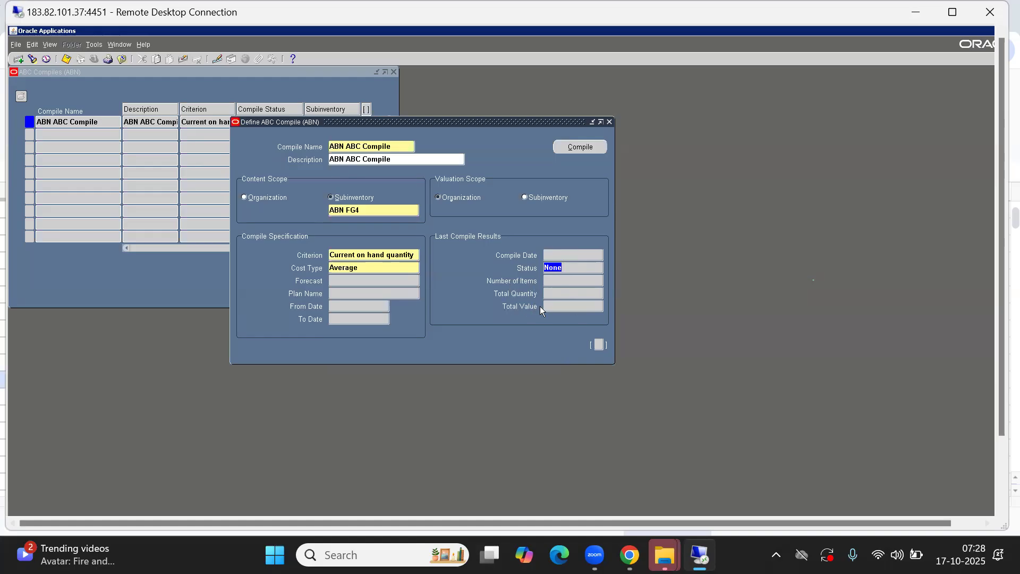
click(552, 295)
click(531, 199)
click(586, 147)
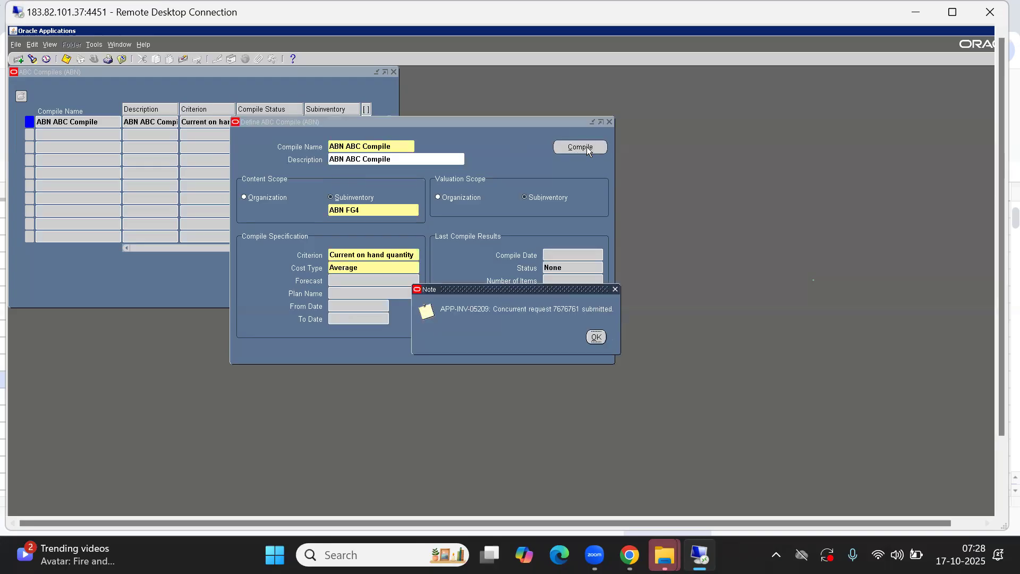
Acknowledge the compile request and agree to print results as the descending value report
click(596, 335)
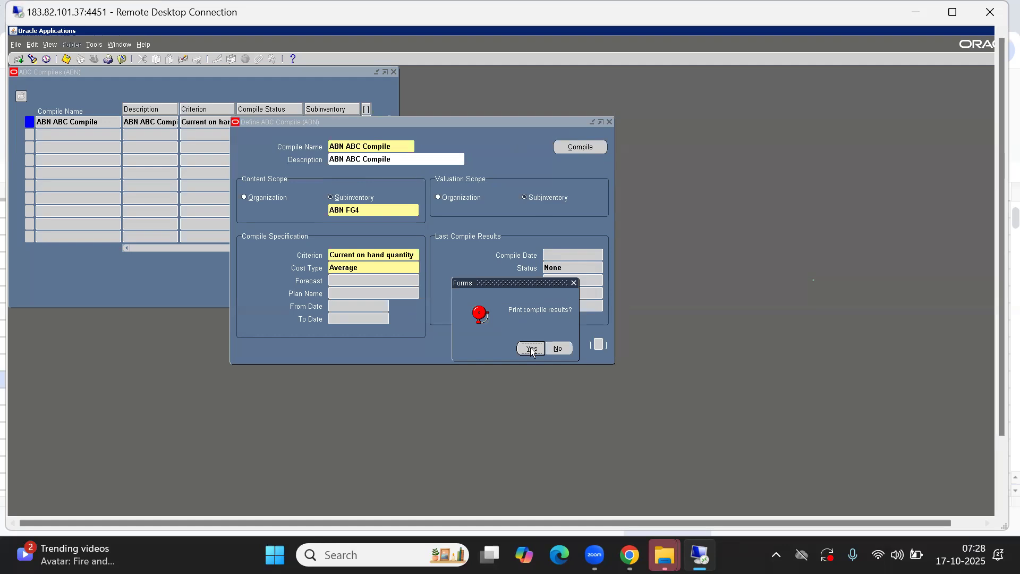
click(531, 350)
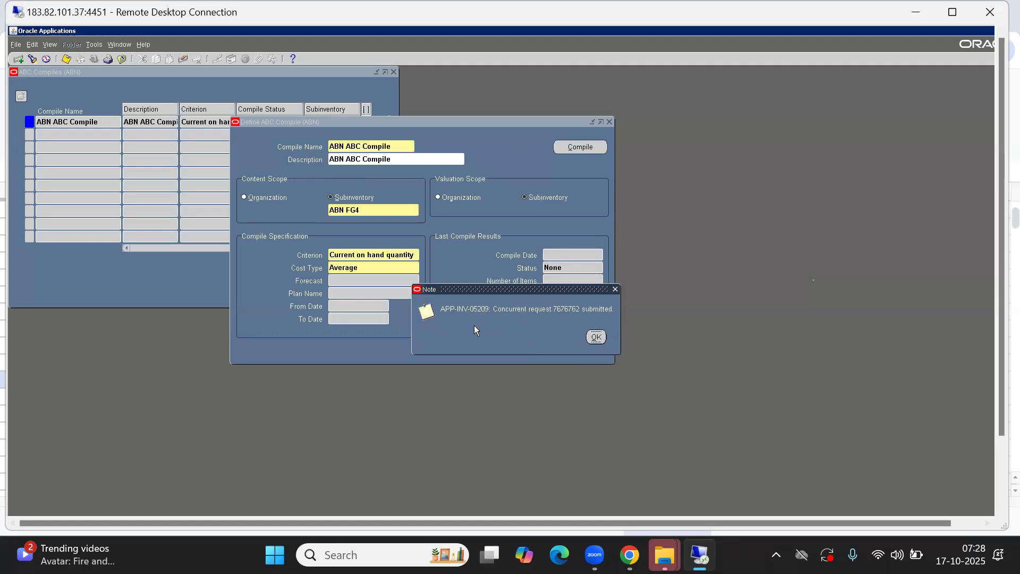
click(596, 341)
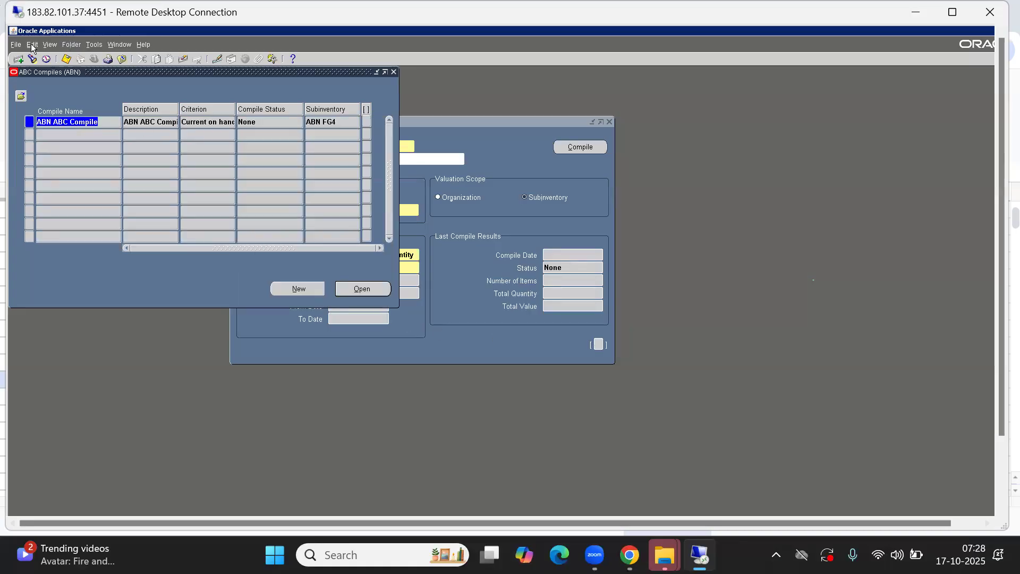
List the recent concurrent requests and refresh until the Compile ABC analysis request completes
click(49, 44)
click(56, 179)
click(323, 301)
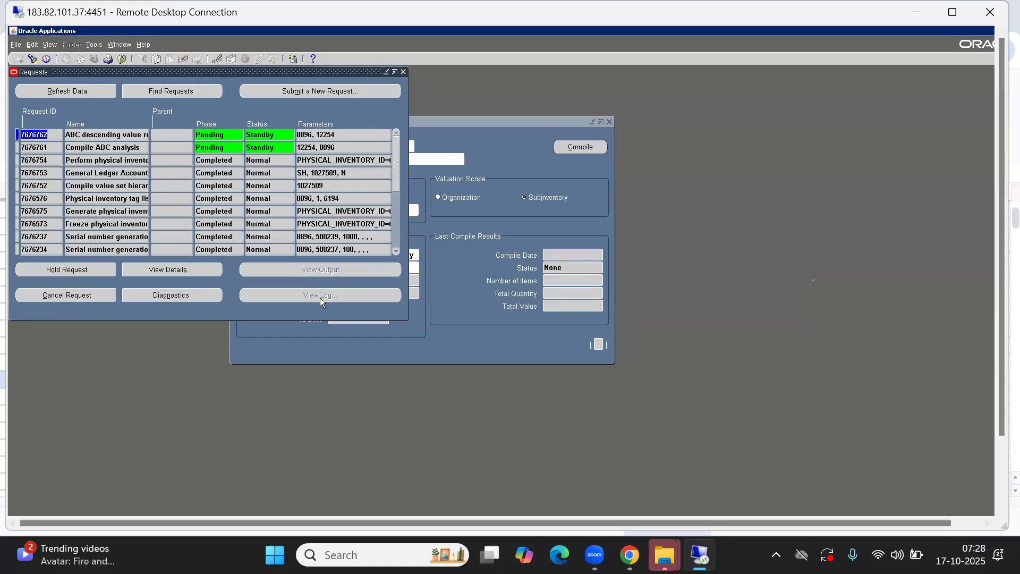
click(53, 94)
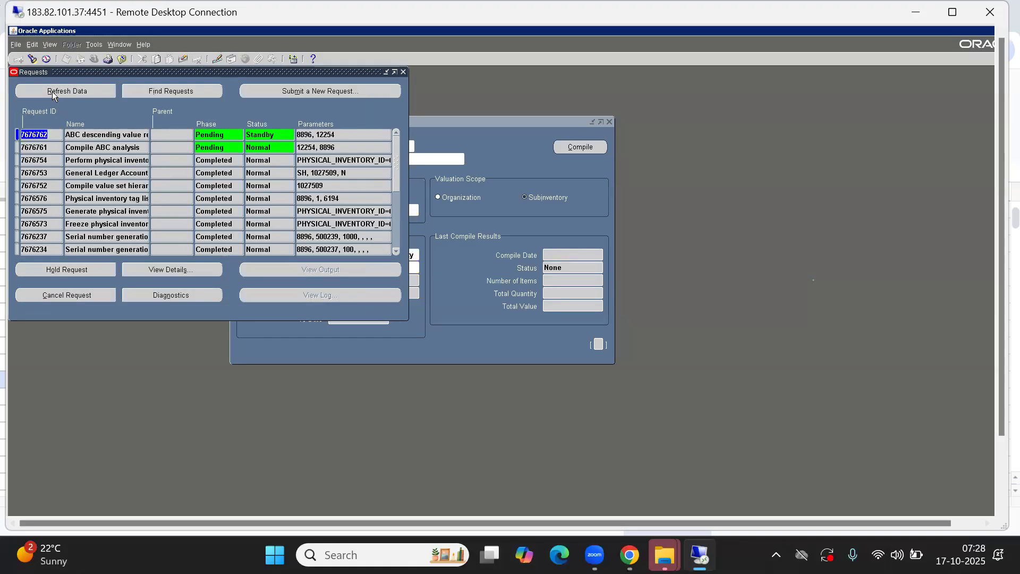
click(52, 92)
click(51, 91)
click(51, 92)
click(51, 91)
click(51, 91)
click(53, 95)
click(51, 93)
click(51, 92)
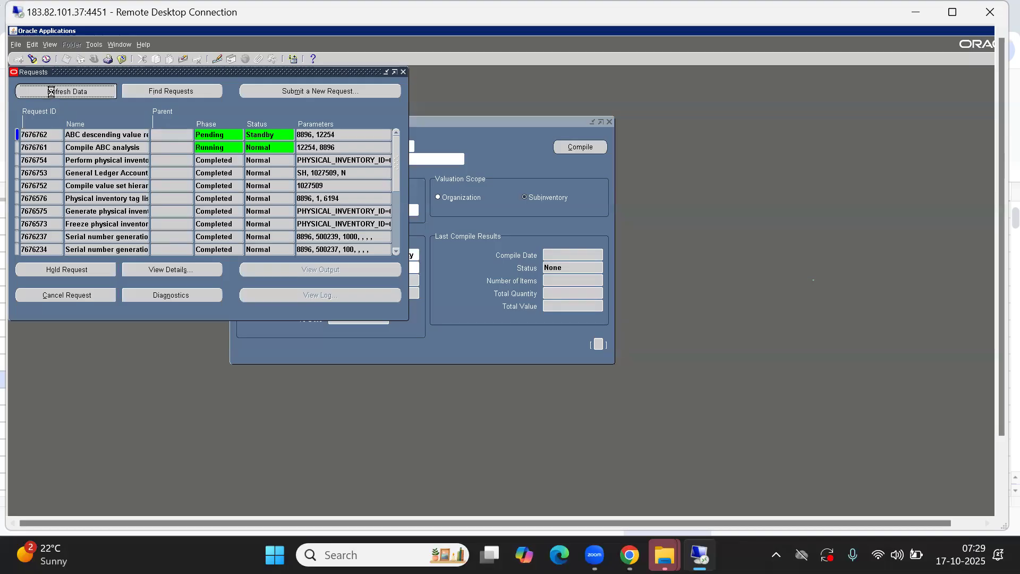
click(52, 93)
click(52, 93)
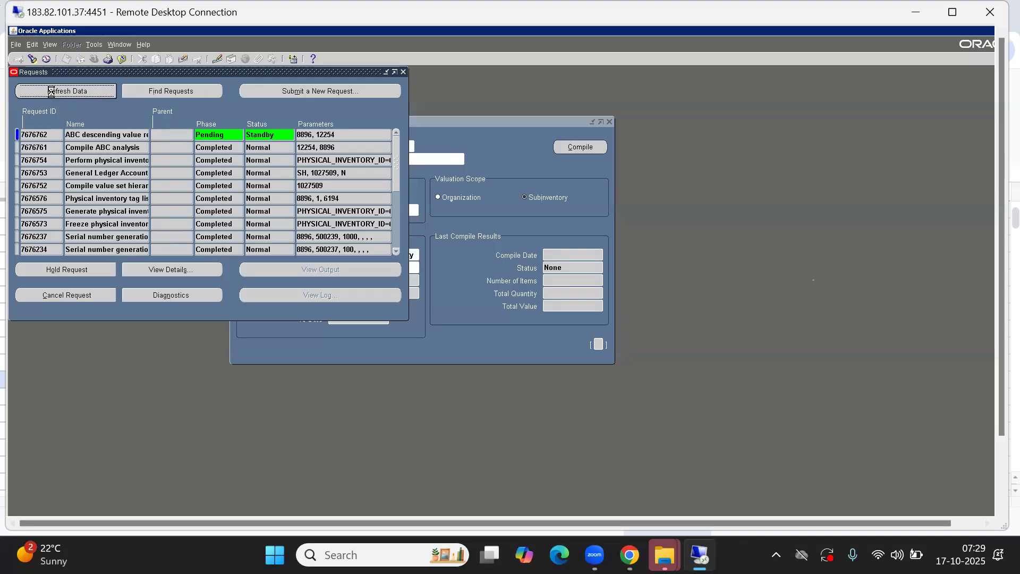
click(52, 93)
click(52, 93)
click(51, 93)
click(51, 92)
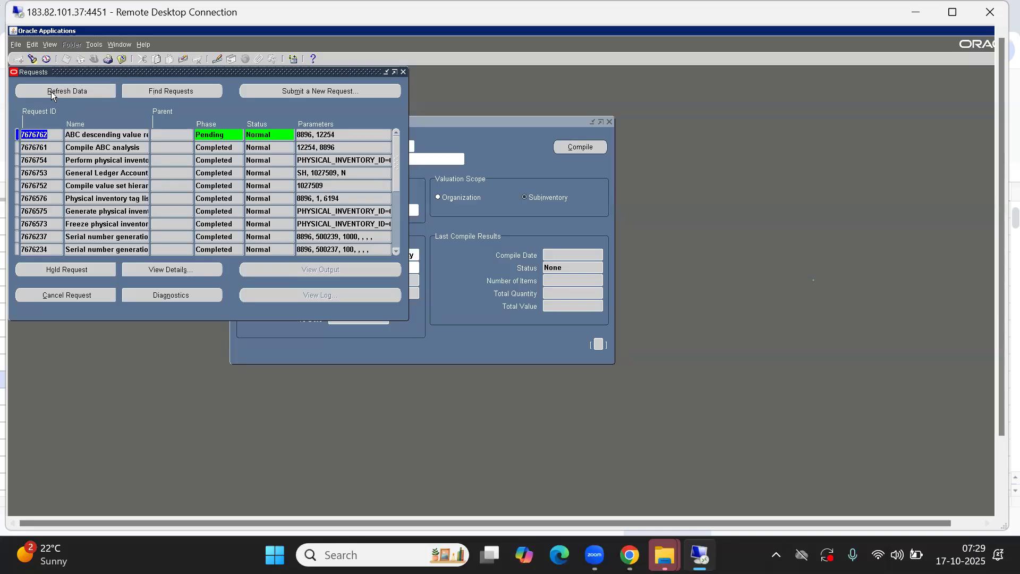
View the Compile ABC analysis request output and dismiss the empty-output message
click(95, 148)
click(325, 271)
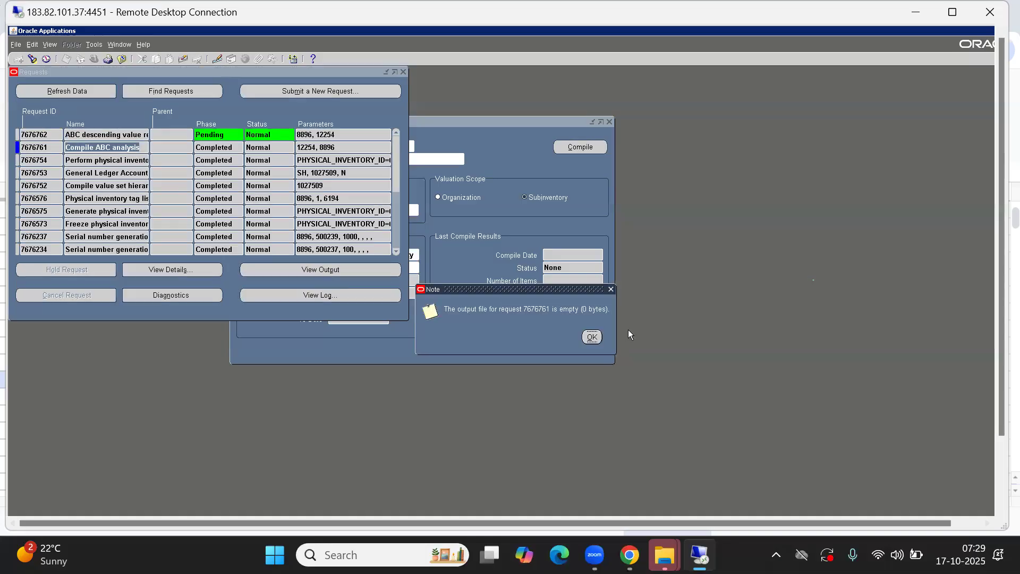
click(592, 337)
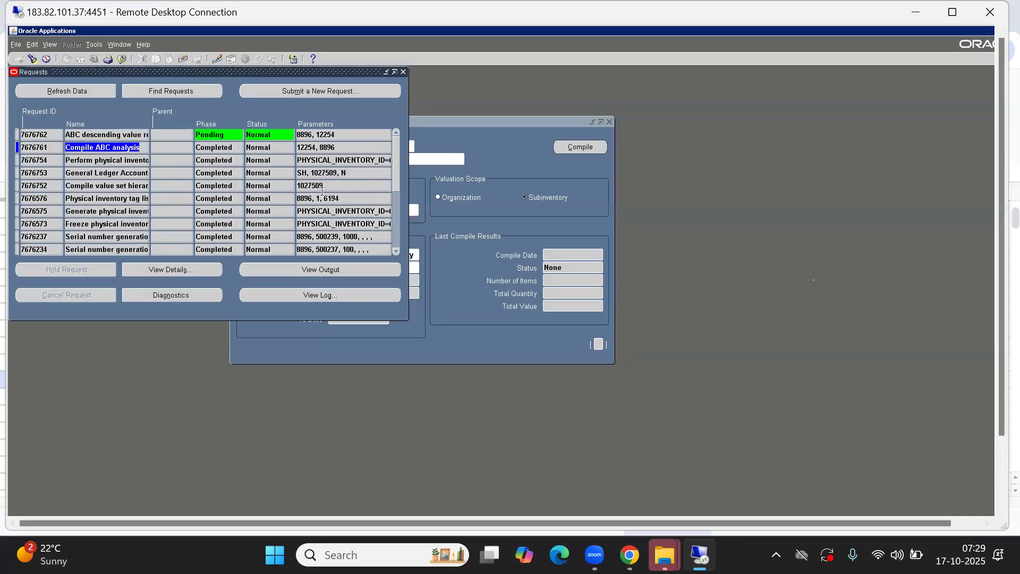
Select the pending descending value report request and keep refreshing while it waits to run
click(116, 135)
click(68, 90)
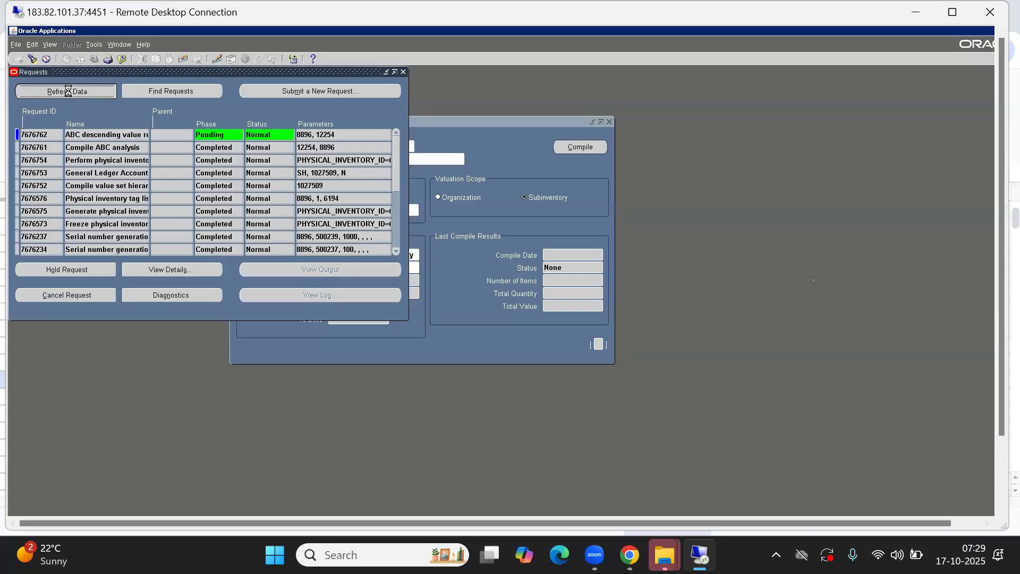
click(68, 92)
click(69, 92)
click(68, 91)
click(68, 90)
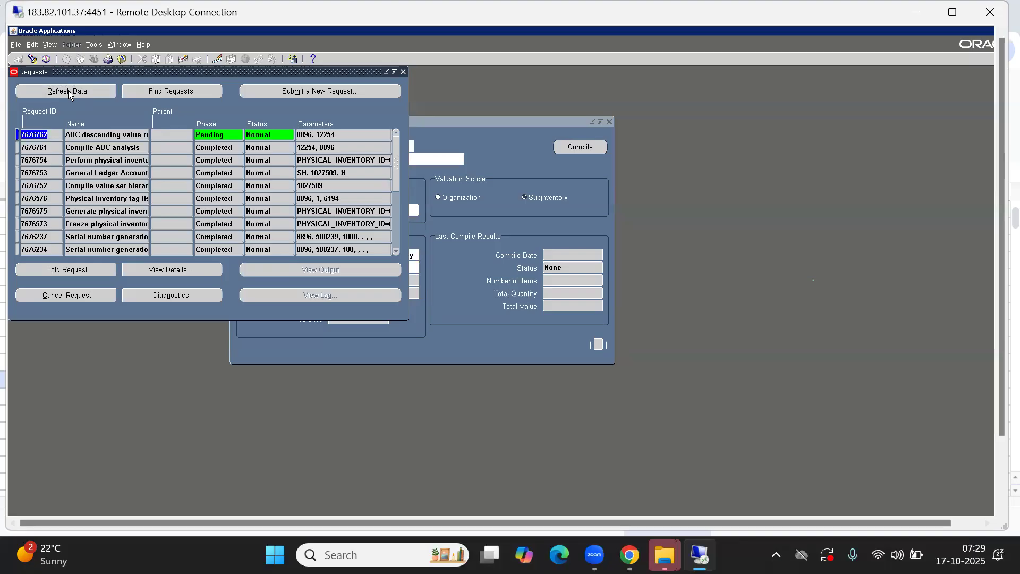
click(68, 90)
click(68, 90)
click(109, 132)
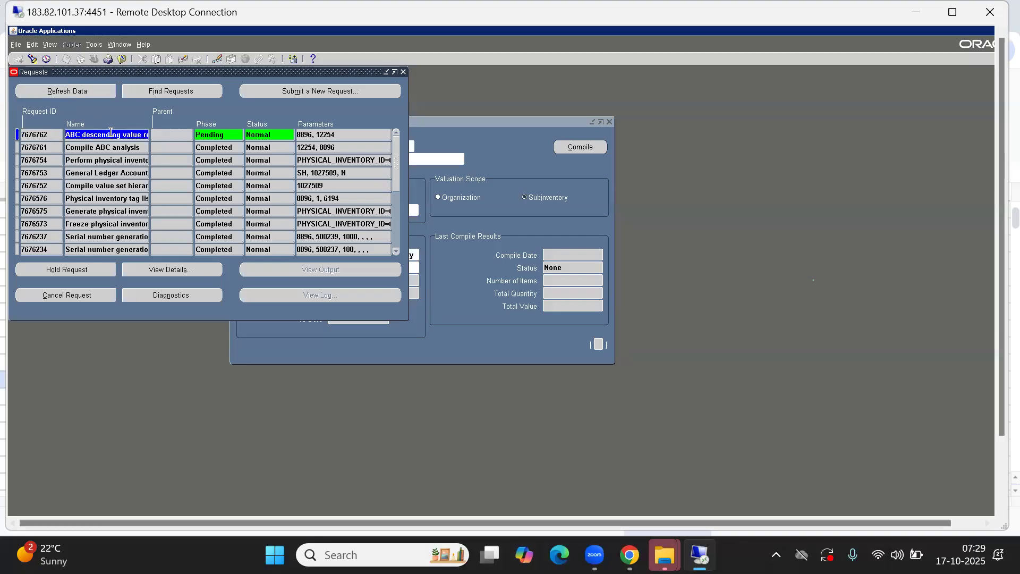
key(End)
key(Home)
click(54, 91)
click(54, 90)
Once the descending value report shows Completed, open its output
click(104, 147)
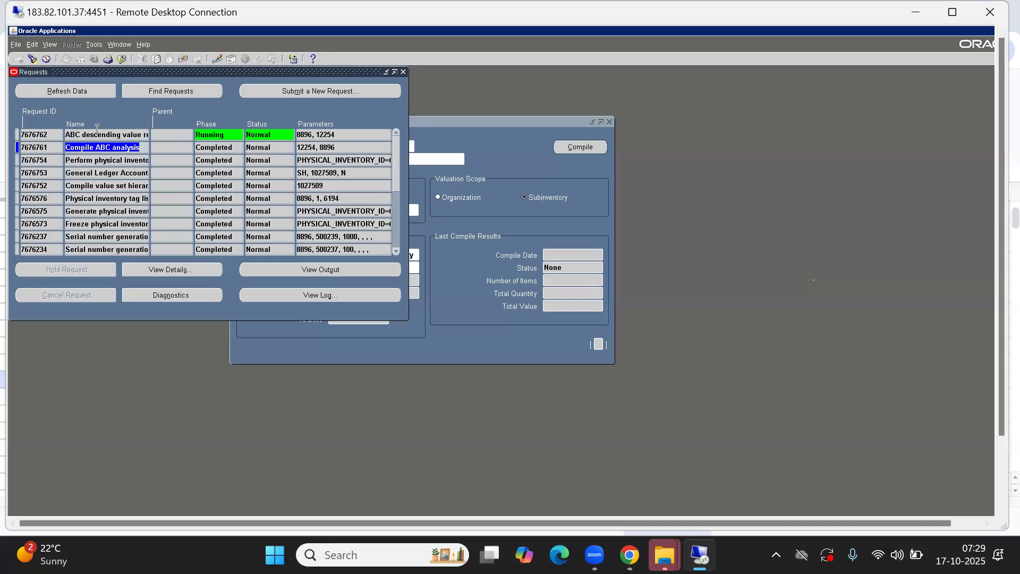
click(98, 134)
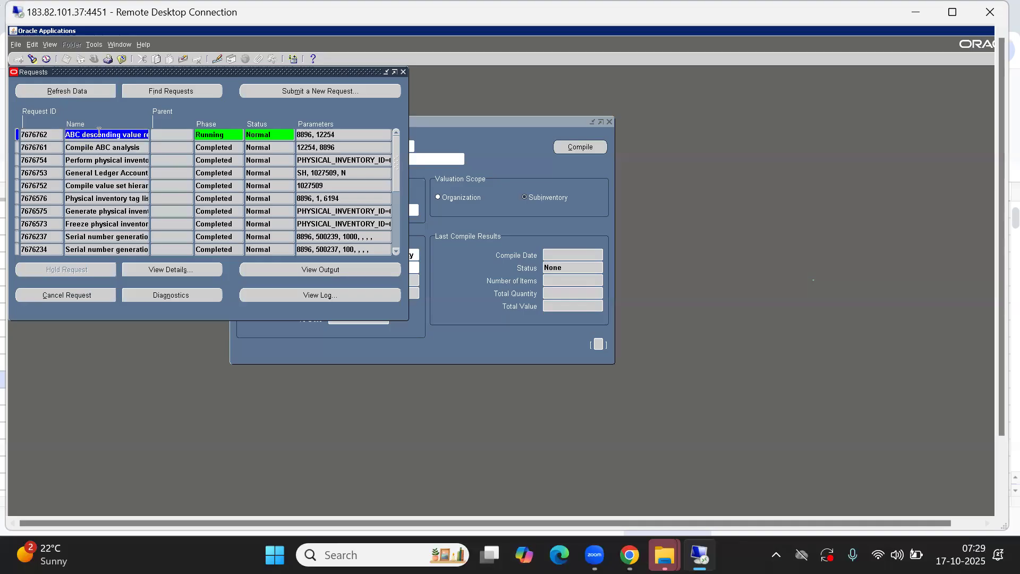
click(59, 90)
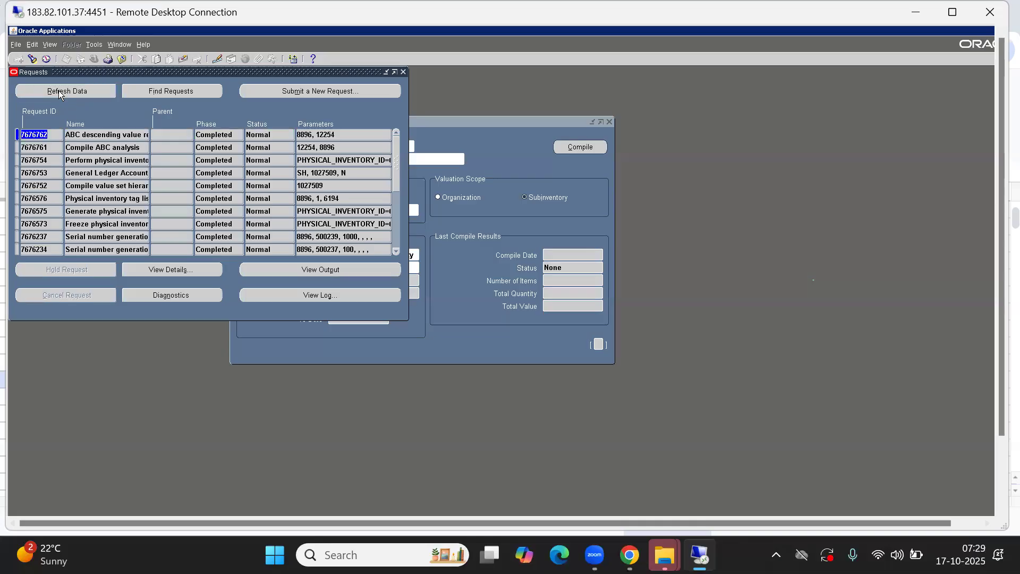
click(329, 276)
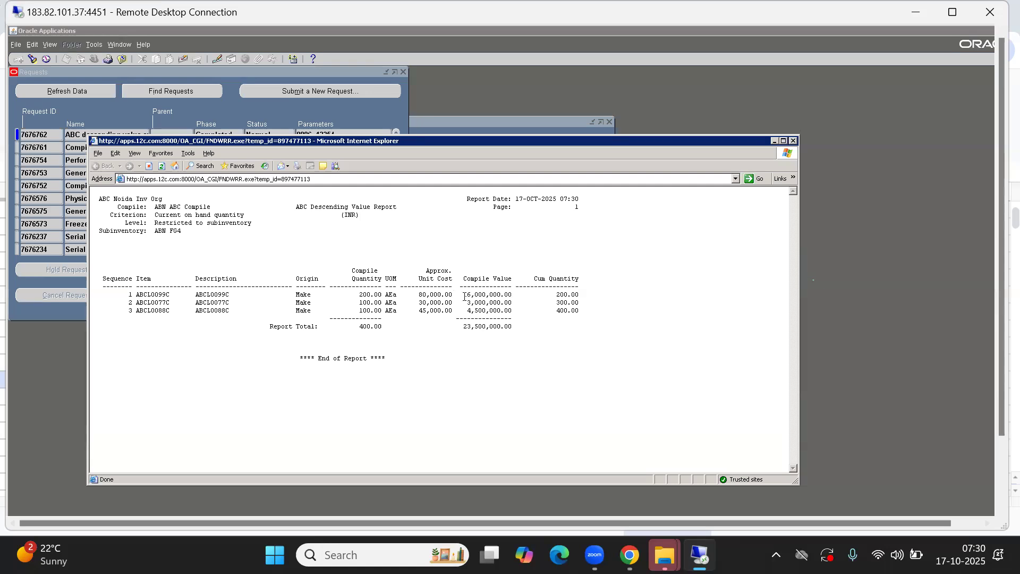
drag(463, 297, 511, 294)
Close the report output and ABC compile forms, then bring up the ABC Classes form
click(794, 140)
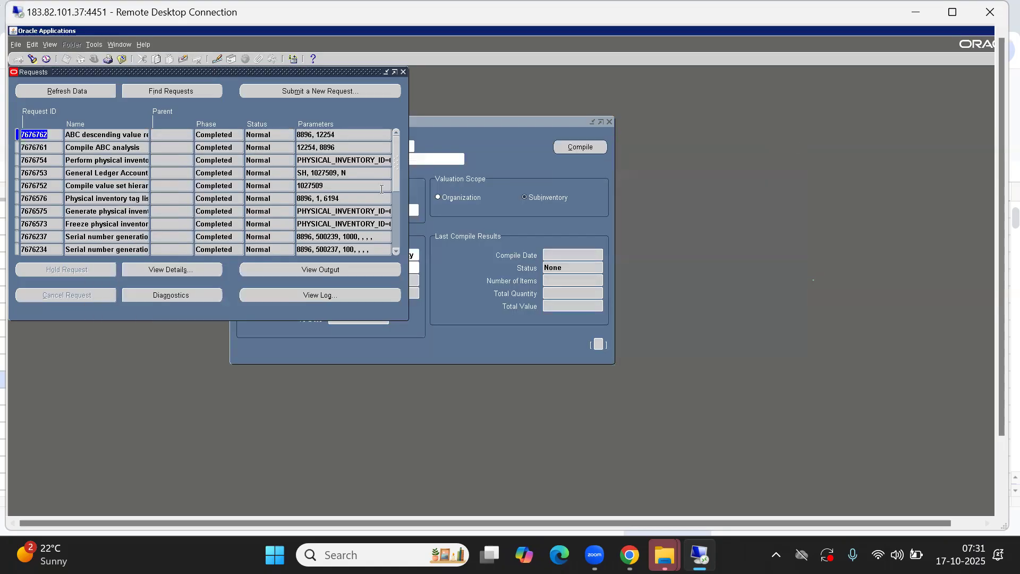
click(402, 73)
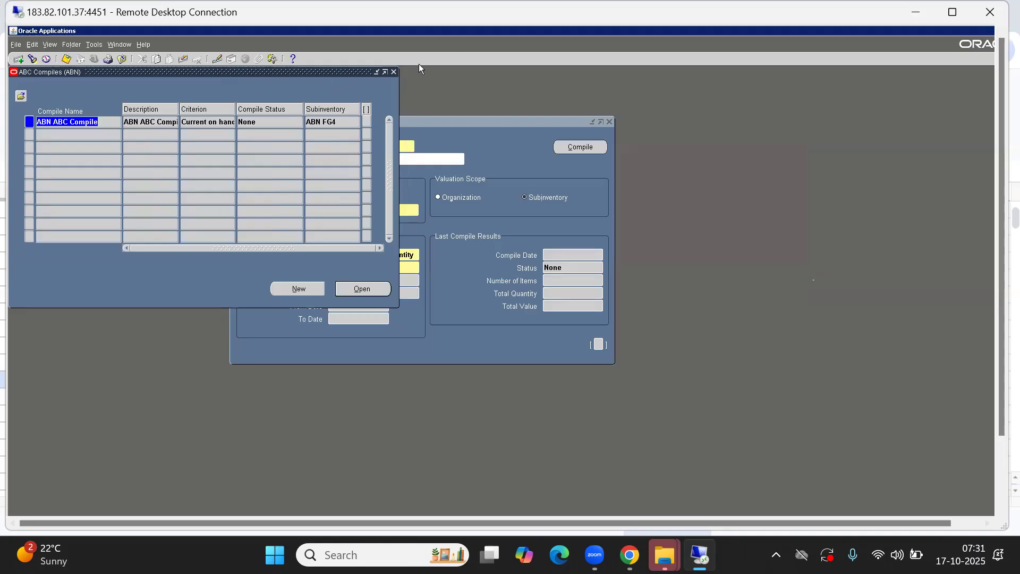
click(393, 72)
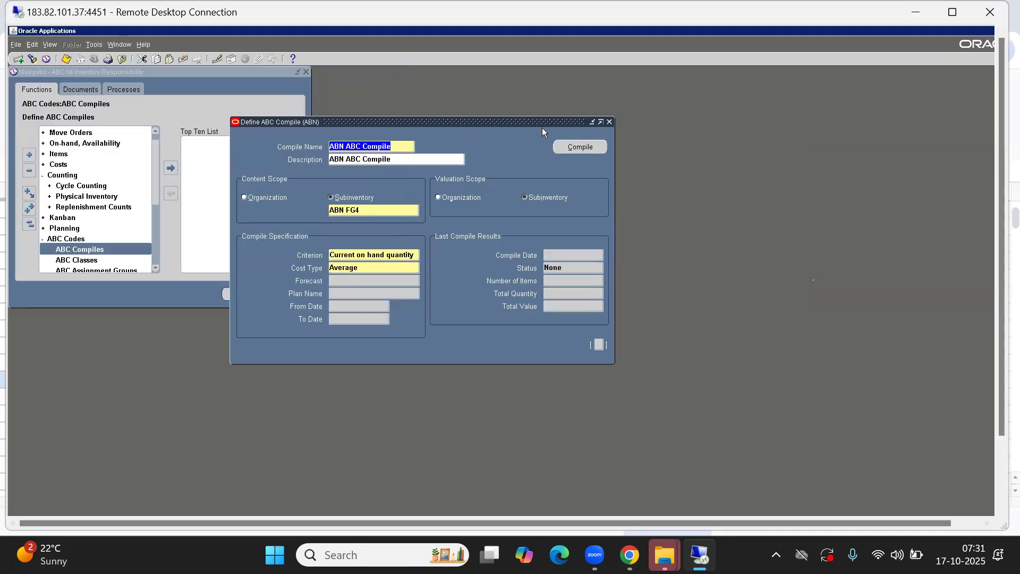
click(609, 123)
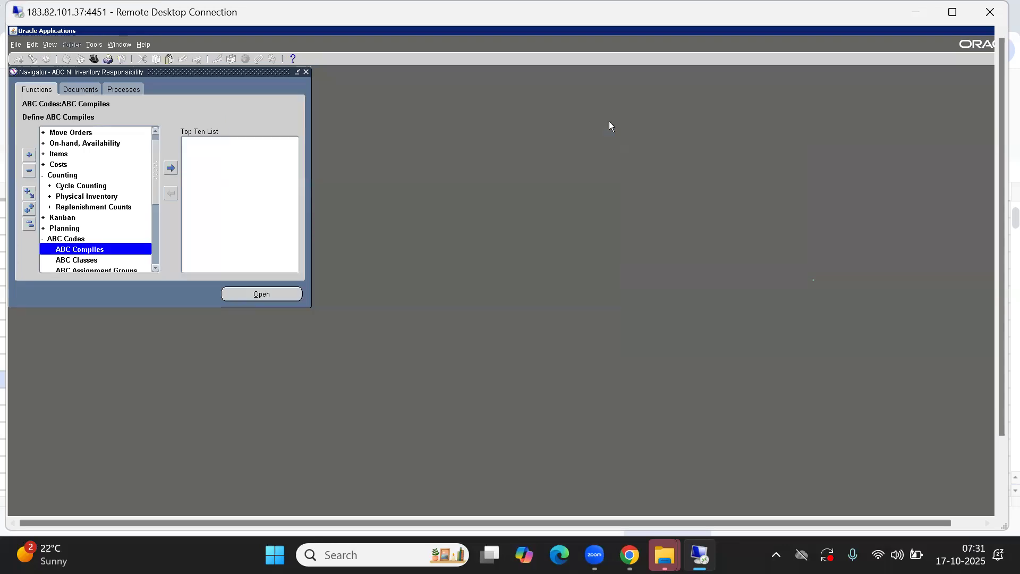
click(87, 261)
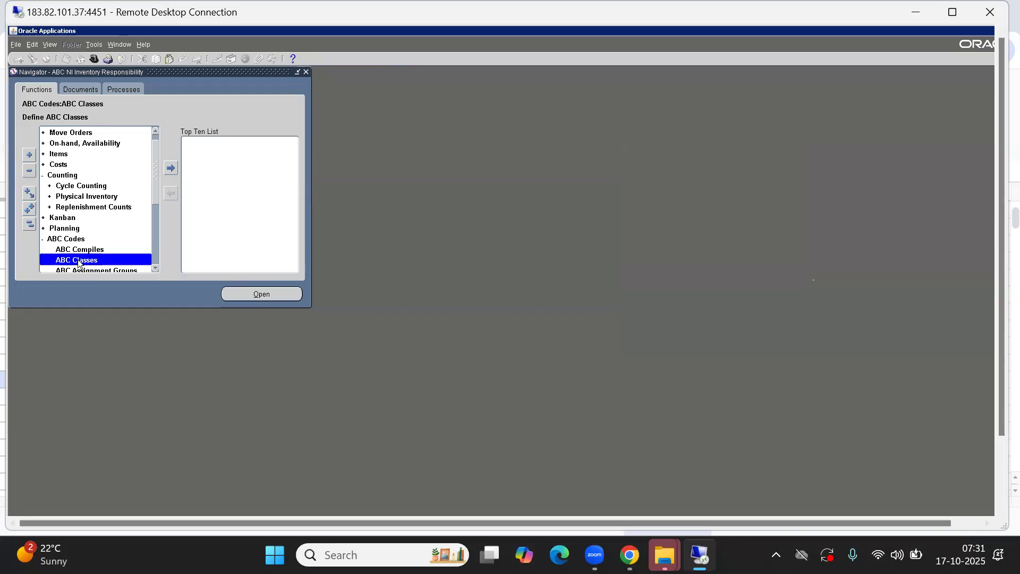
click(259, 294)
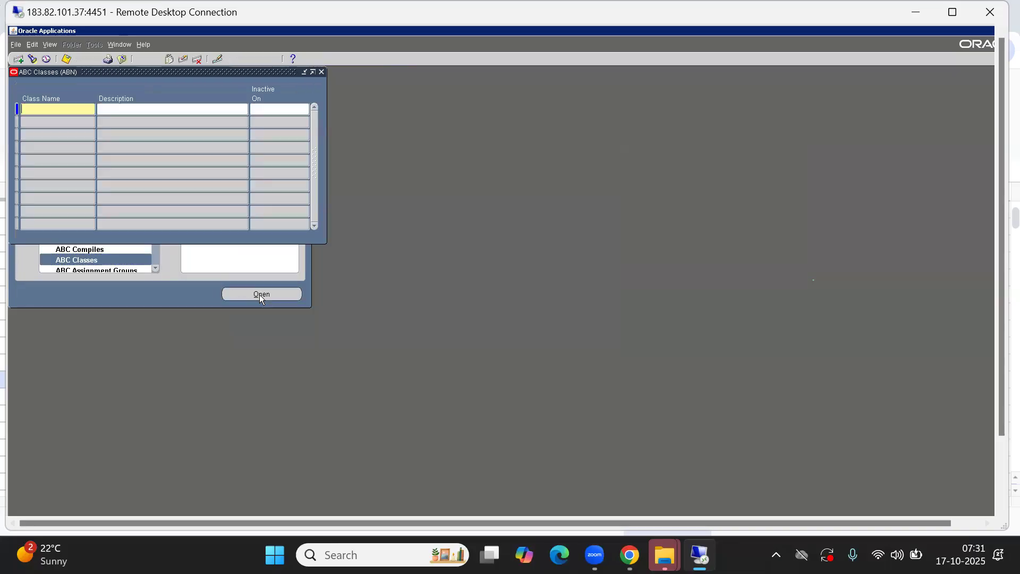
drag(105, 70, 363, 81)
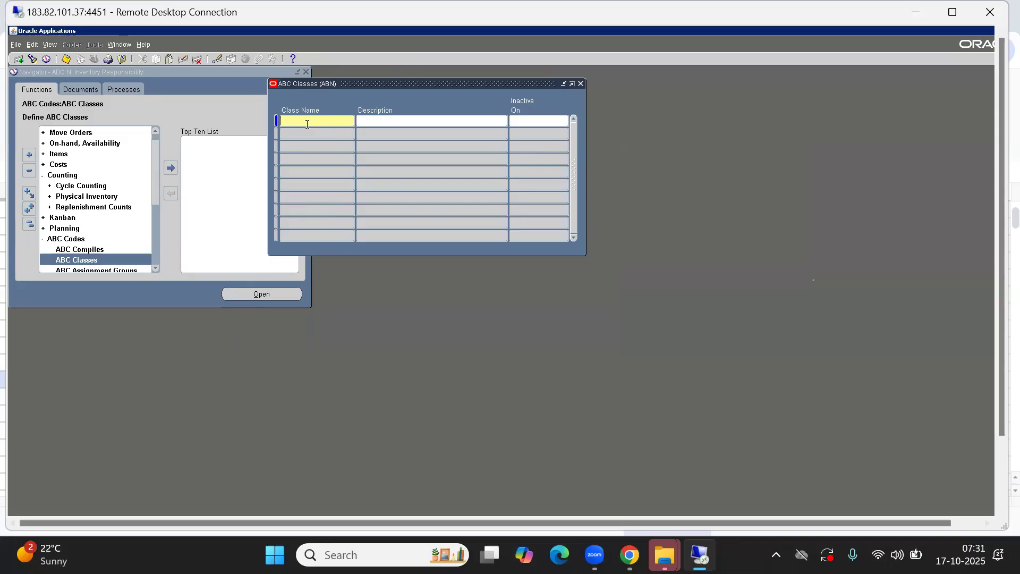
Enter the class names ABN A Class, ABN B Class and ABN C Class
text(A Class)
key(Home)
text(ABN)
key(Down)
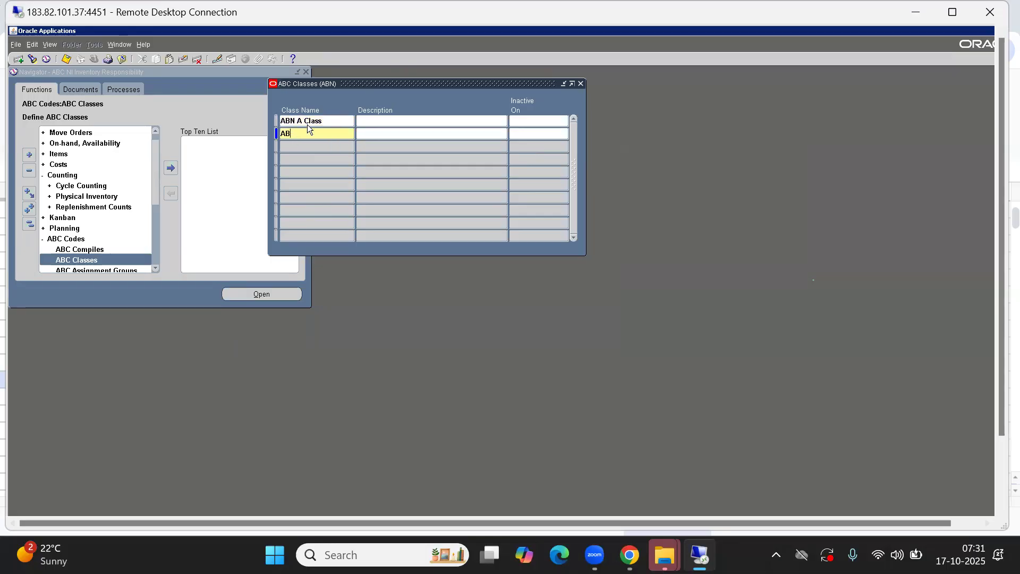
text(ABN B Class)
key(Down)
text(a)
key(BackSpace)
text(ABC)
key(BackSpace)
text(N)
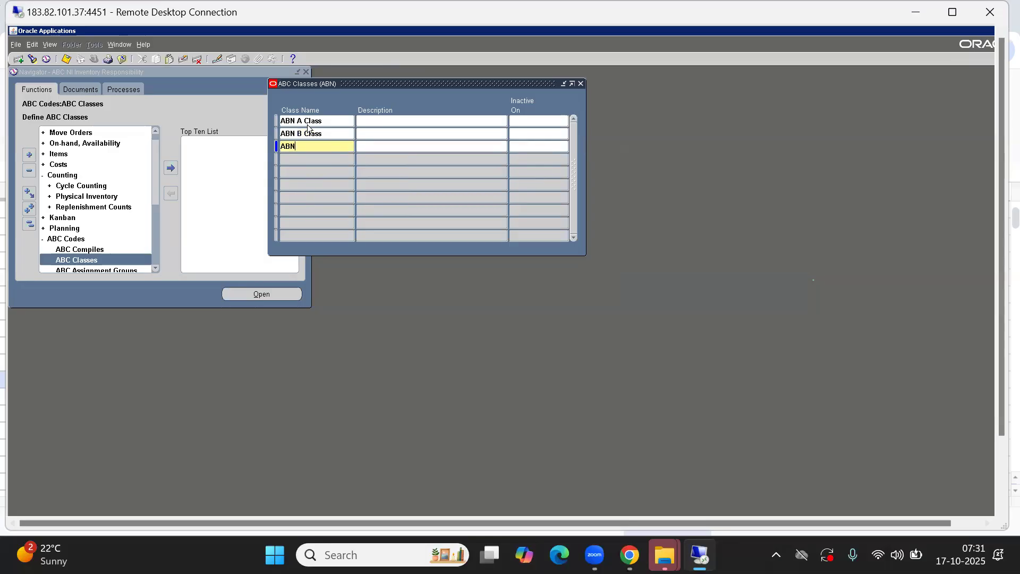
text( C Class)
Copy each class name into its Description field
click(321, 121)
key(ctrl+c)
key(Tab)
key(ctrl+v)
key(Down)
click(321, 134)
key(ctrl+c)
key(Tab)
key(ctrl+v)
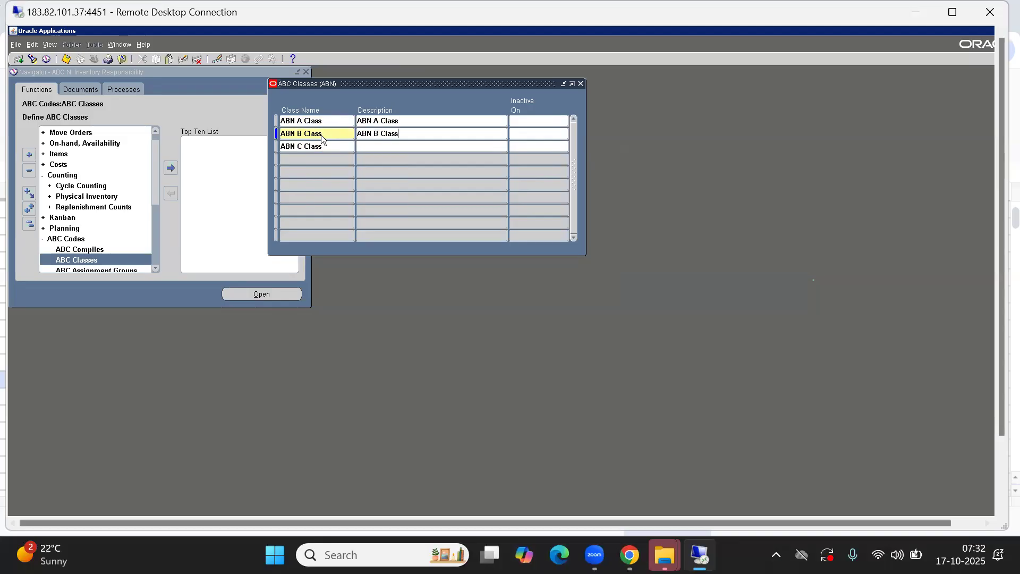
click(320, 147)
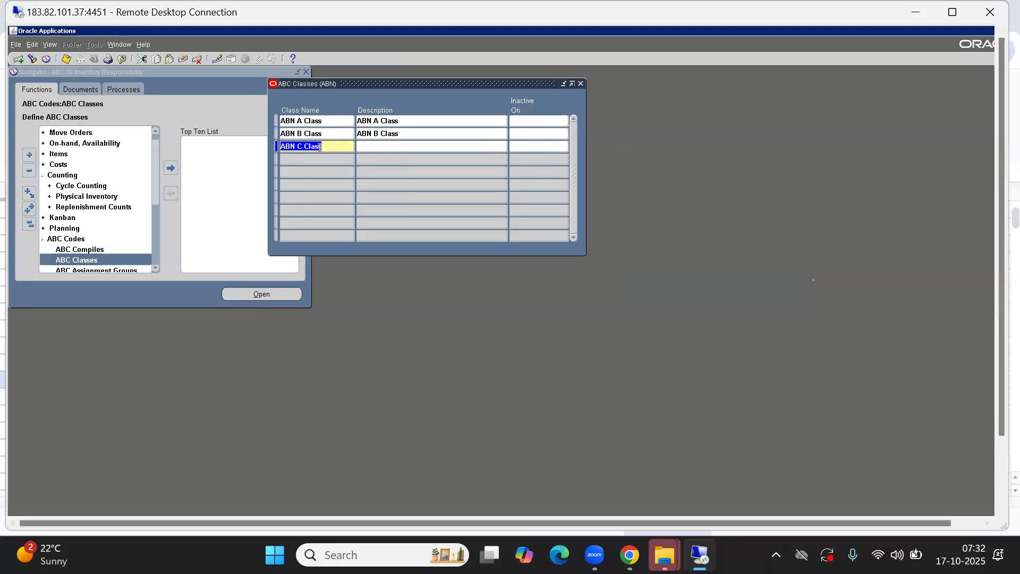
key(ctrl+c)
key(Tab)
key(ctrl+v)
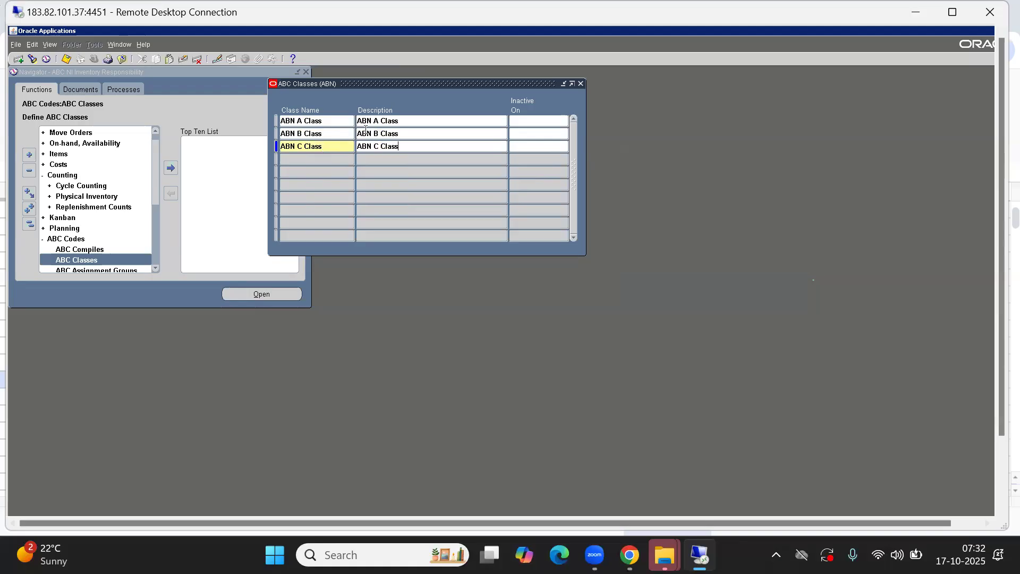
Review the three class entries and close the ABC Classes form
click(323, 126)
click(318, 134)
click(320, 146)
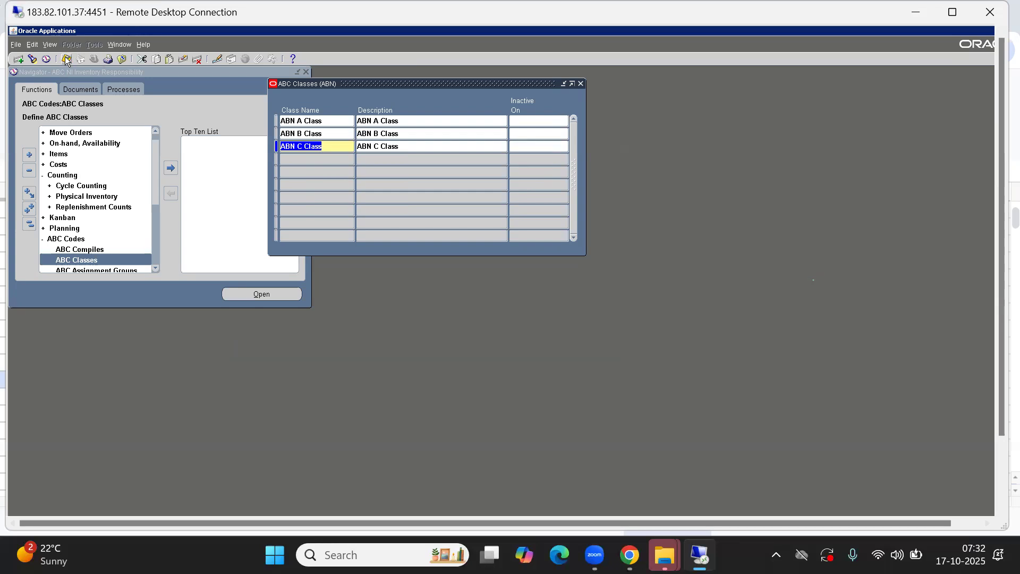
click(581, 84)
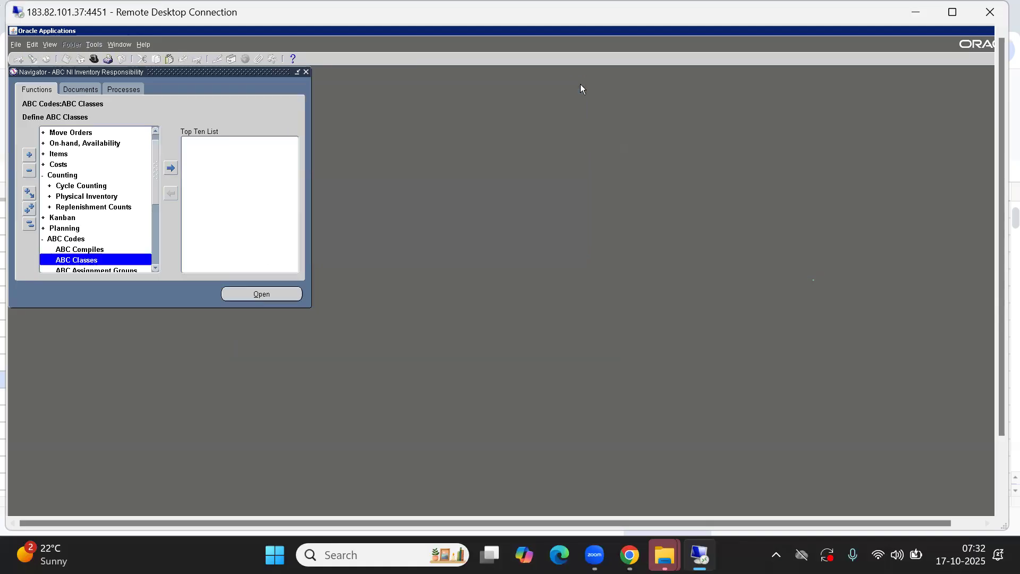
click(156, 268)
Bring up ABC Assignment Groups and name the new group ABN ABC Assignment Group
click(157, 268)
click(156, 268)
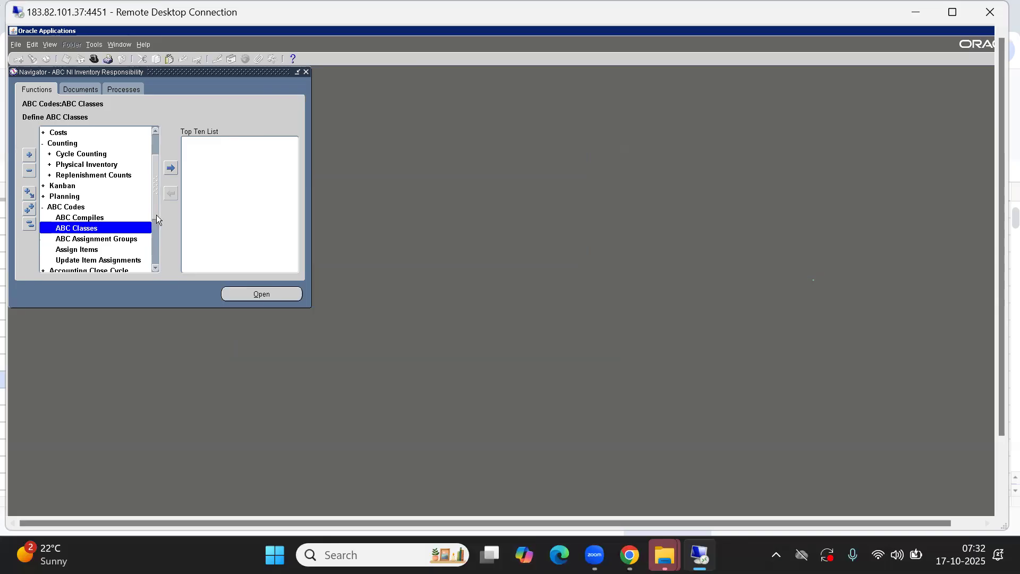
double_click(94, 239)
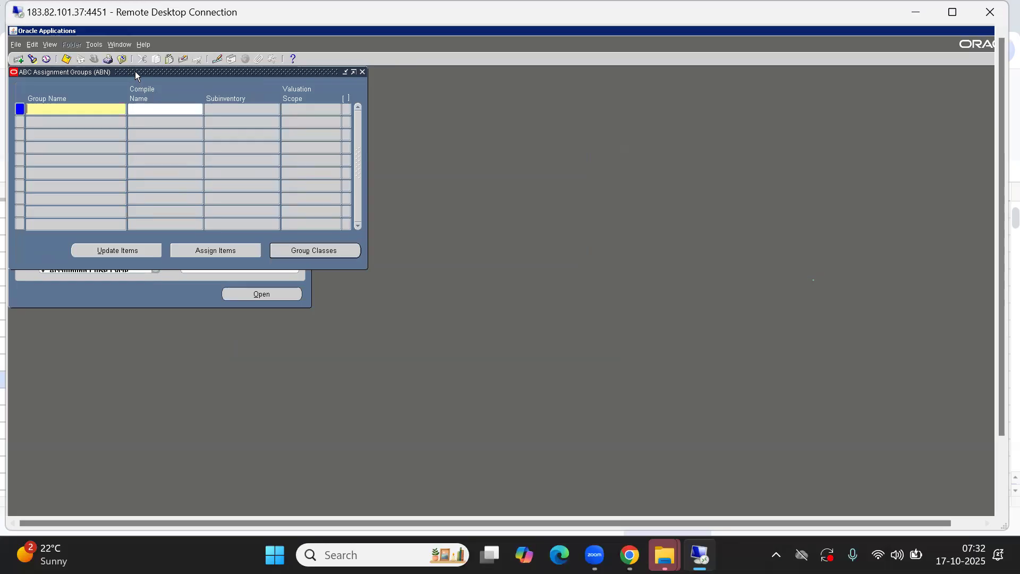
drag(135, 71, 326, 126)
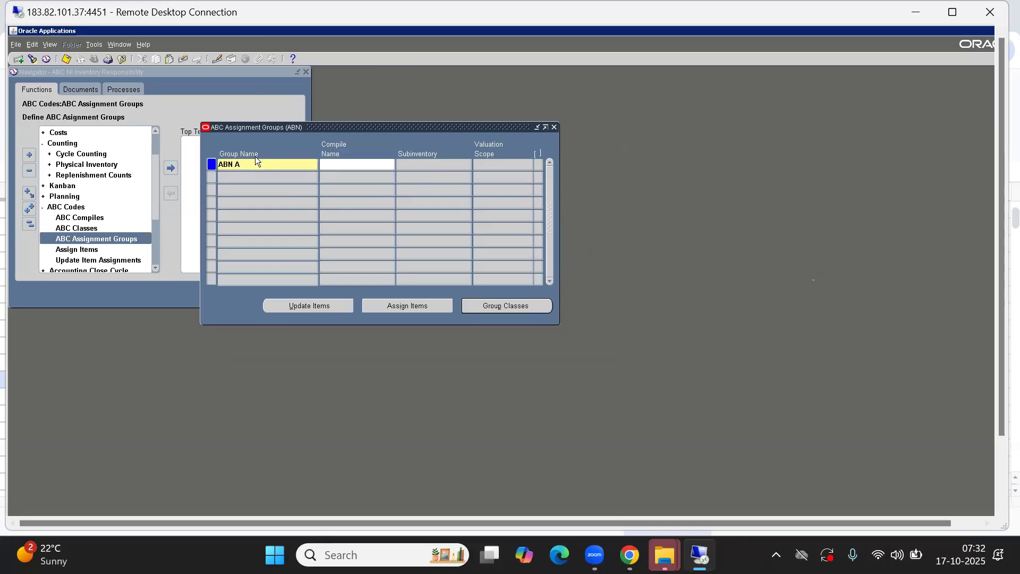
text(signment Group)
key(Tab)
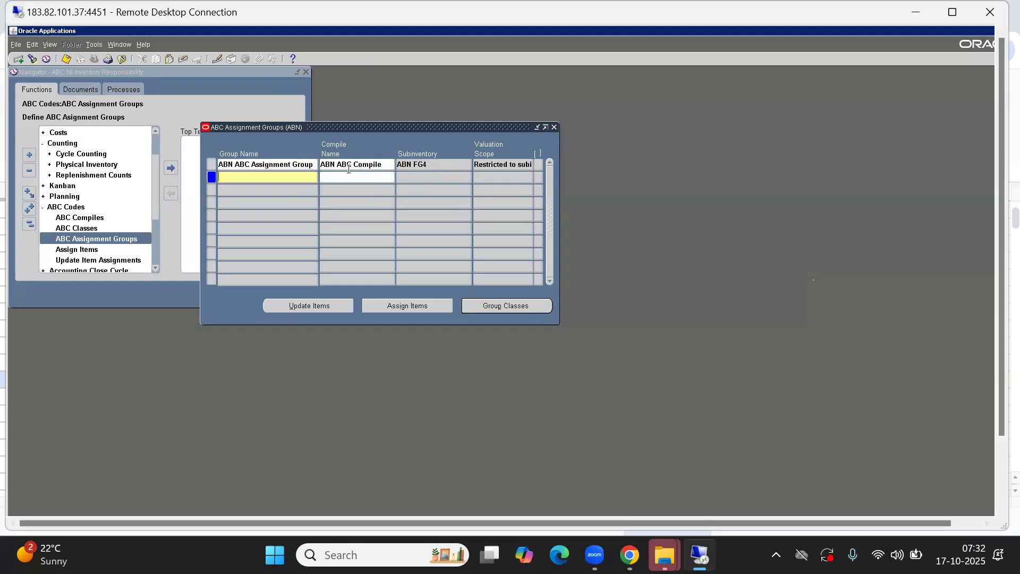
Confirm compile ABN ABC Compile, subinventory ABN FG4 and the valuation scope, then save
click(348, 165)
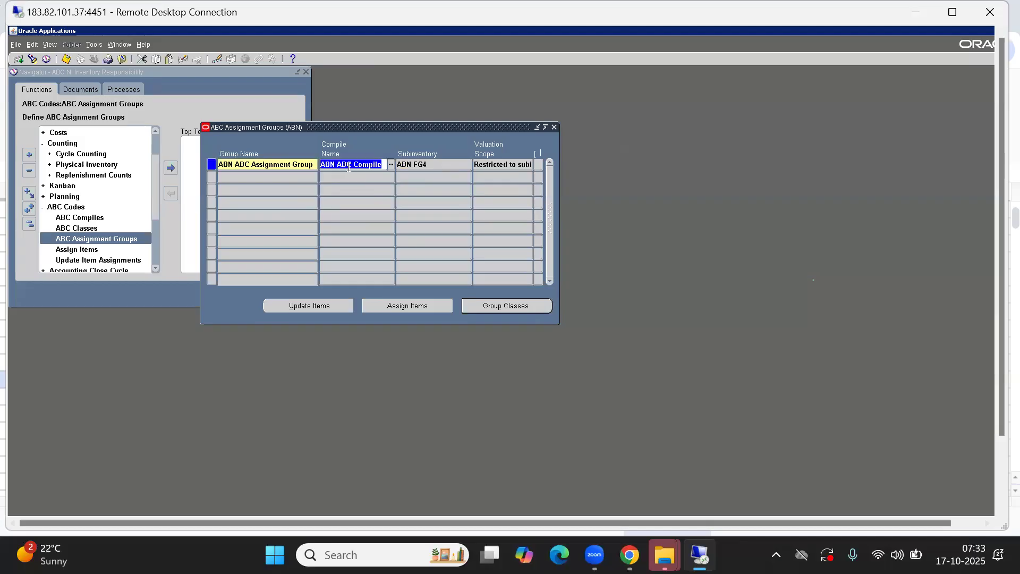
click(449, 165)
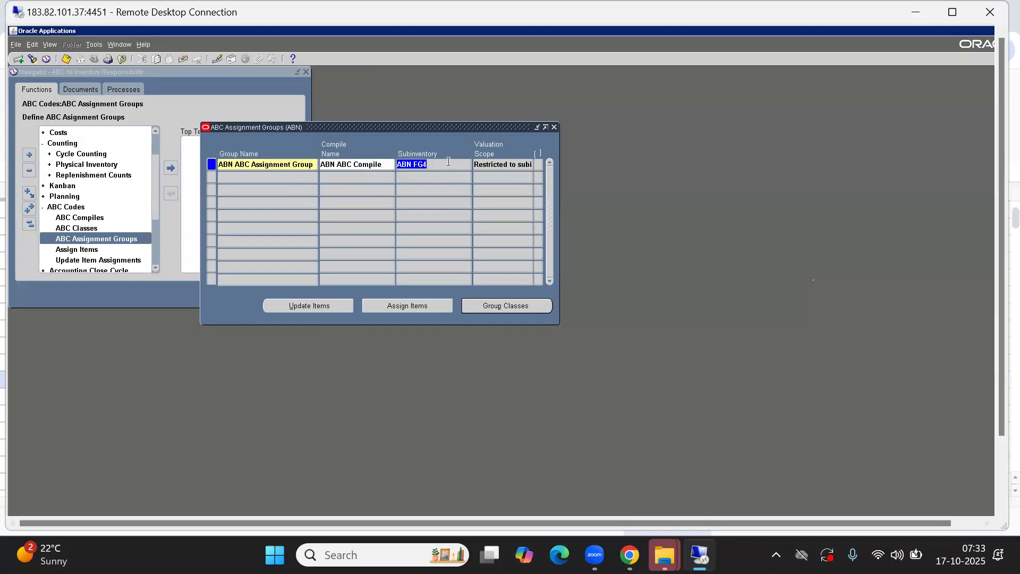
click(500, 165)
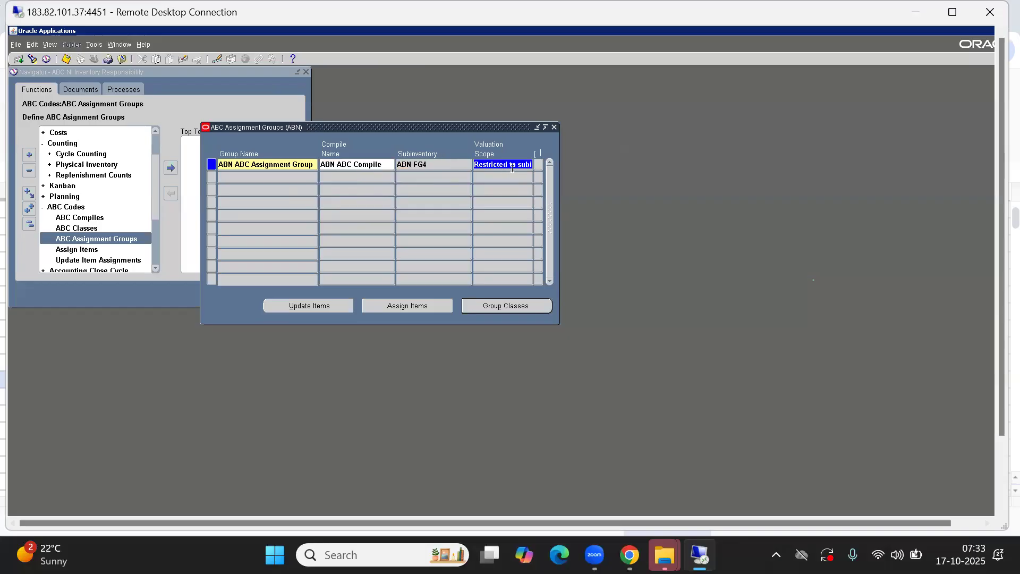
click(518, 166)
key(End)
key(Home)
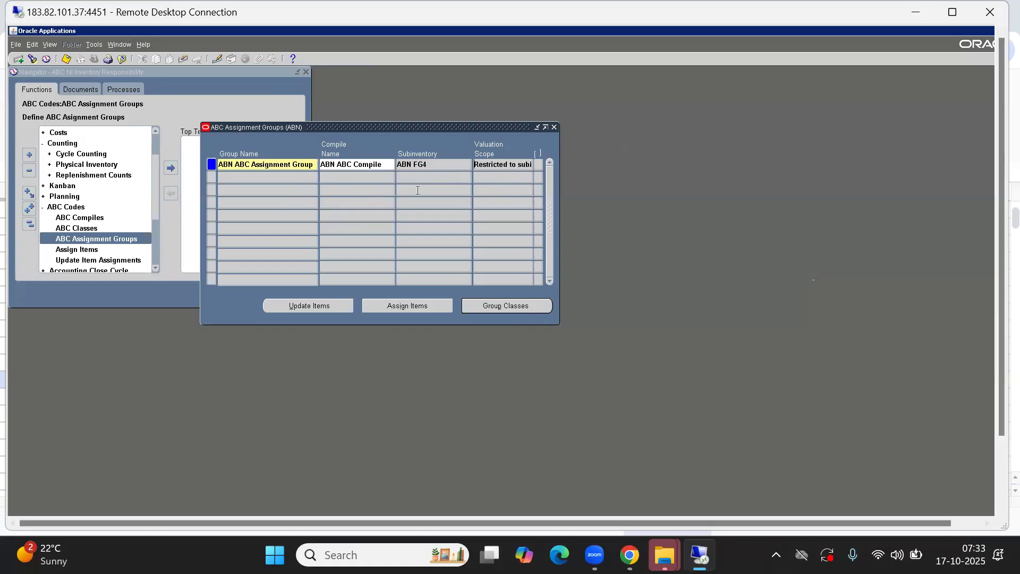
click(67, 59)
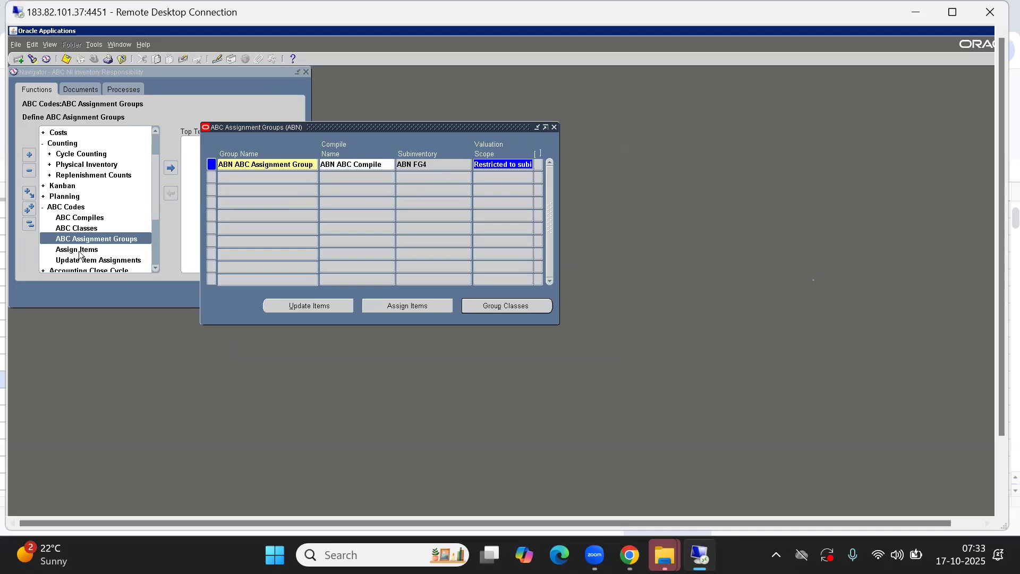
Assign ABN A, B and C Class to priorities 1, 2 and 3 in Group Classes
click(494, 307)
click(602, 186)
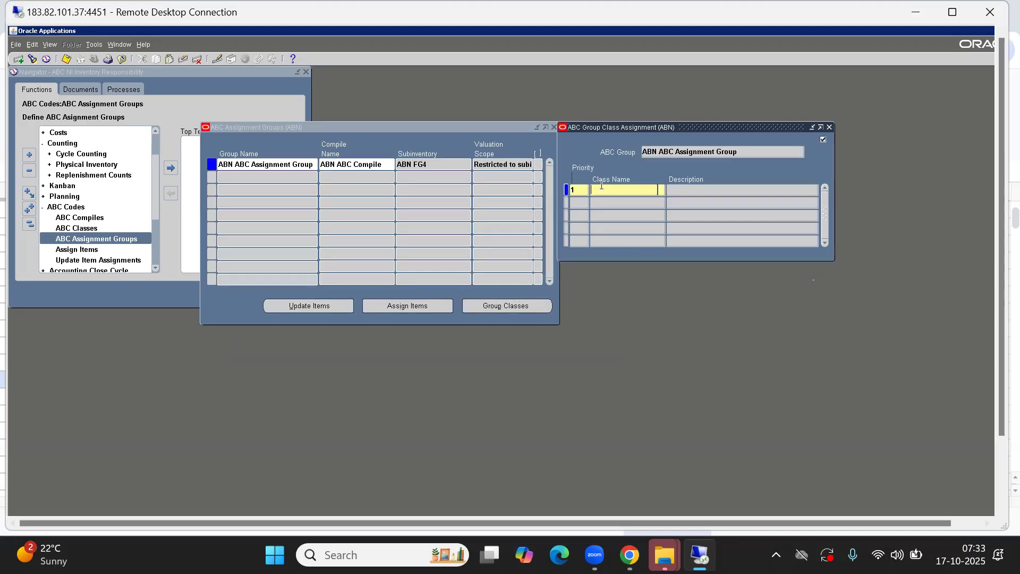
key(ctrl+l)
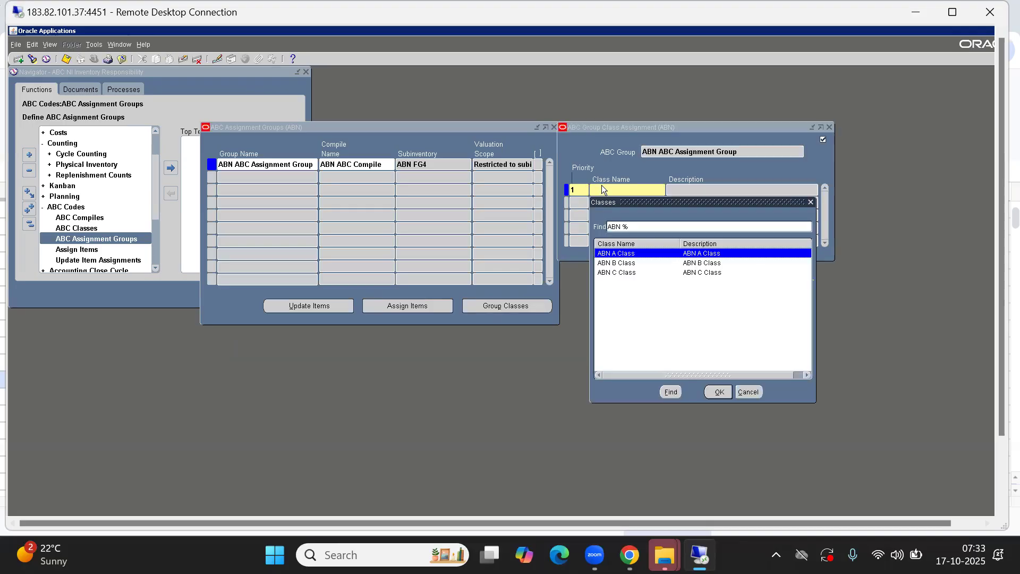
key(Return)
key(Tab)
key(ctrl+l)
key(Down)
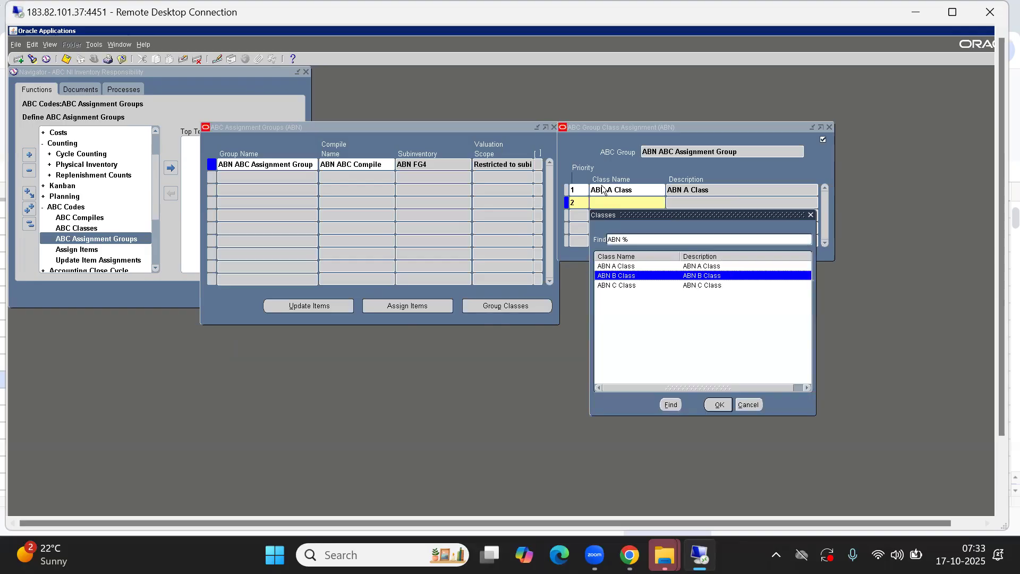
key(Return)
key(Tab)
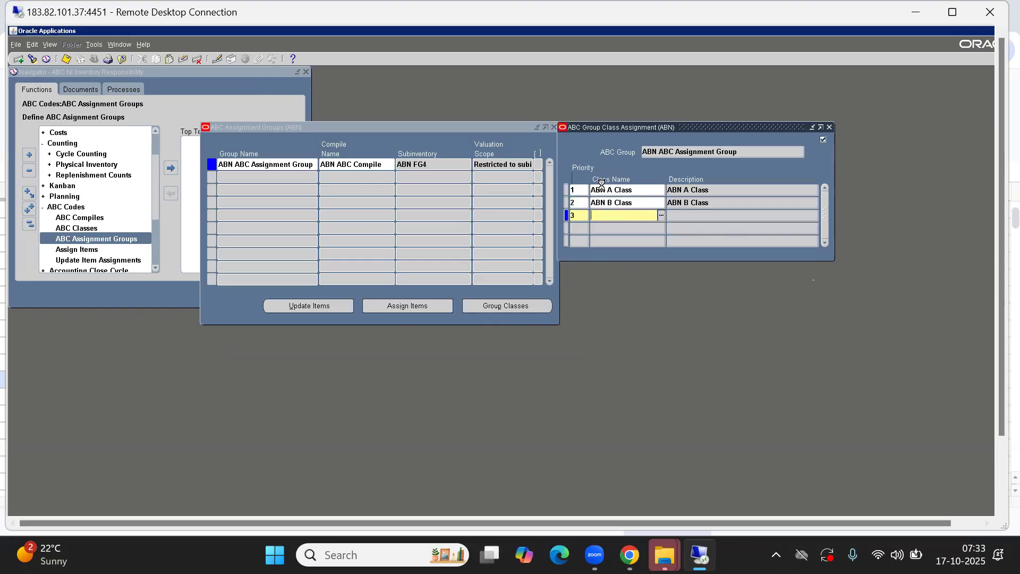
key(ctrl+l)
key(Down)
key(Down)
key(Return)
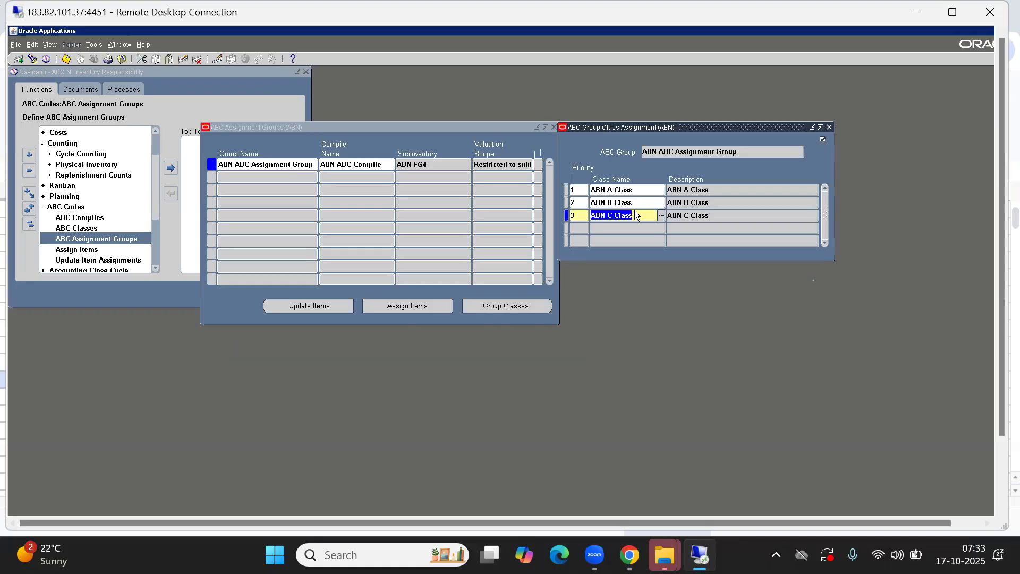
Close the Group Classes window and bring up the Assign ABC Items form
drag(765, 128, 589, 159)
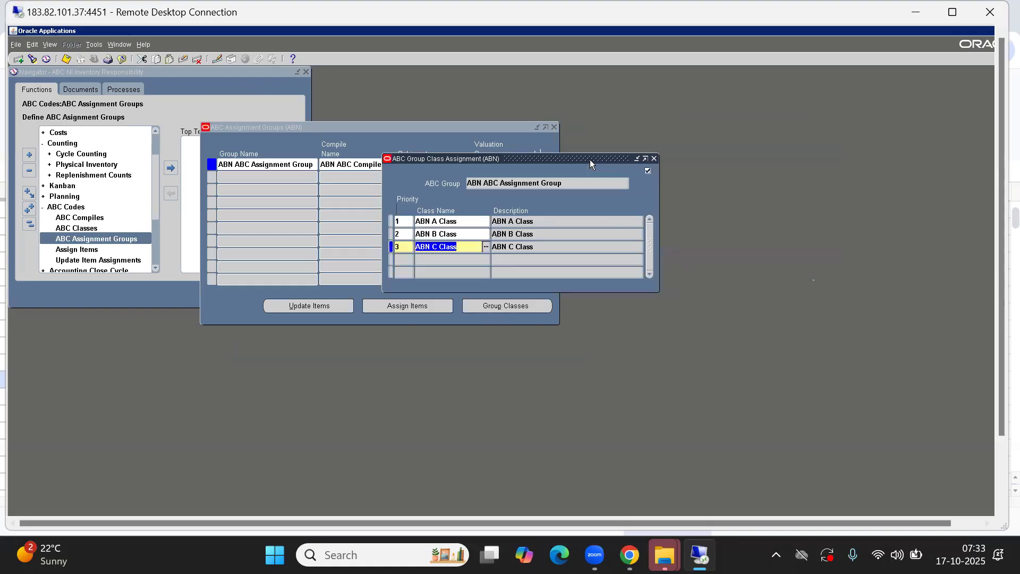
click(654, 158)
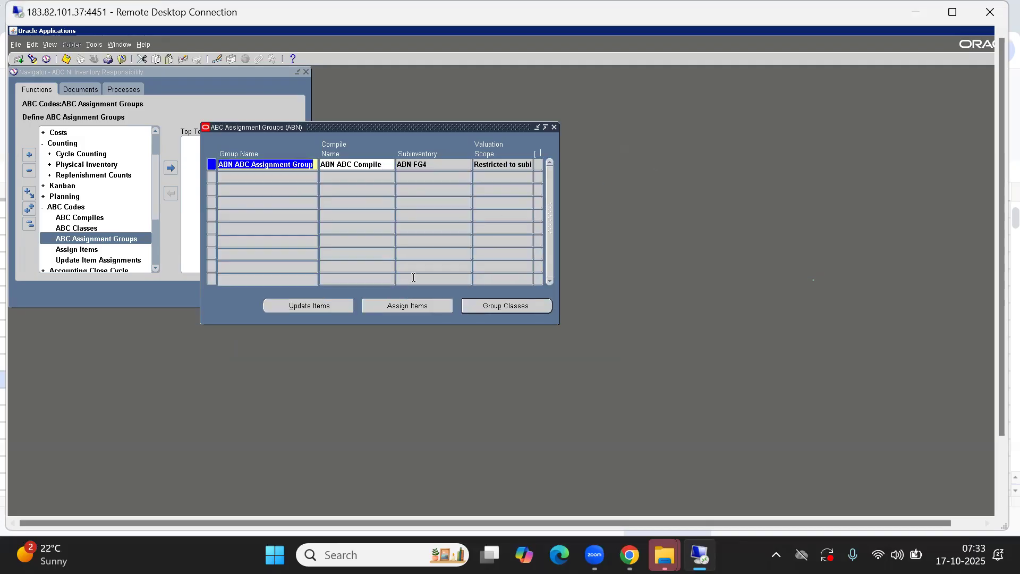
click(423, 305)
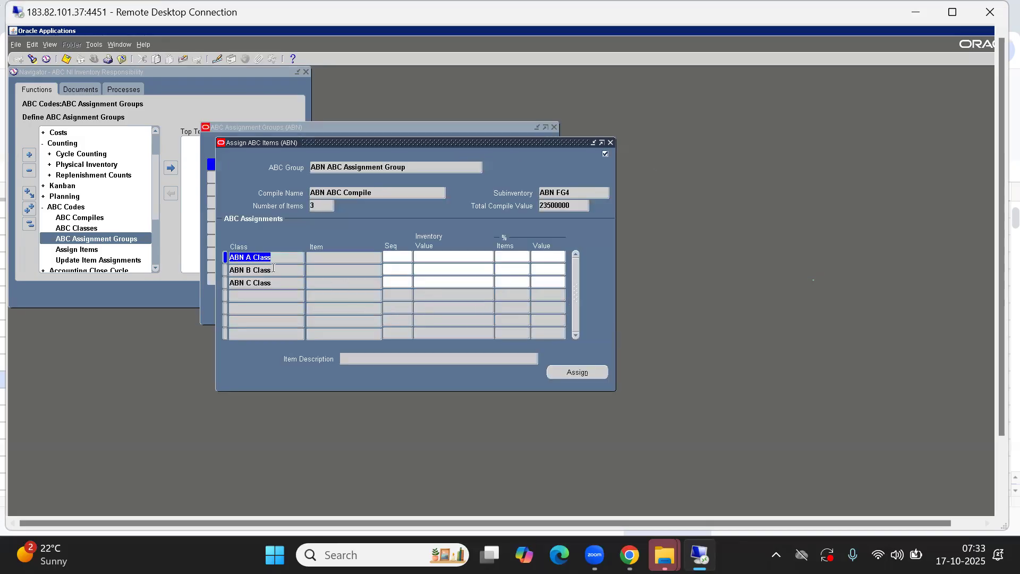
Enter sequence 1 for the ABN A Class row and 2 for ABN B Class to fill their items
click(397, 259)
text(1)
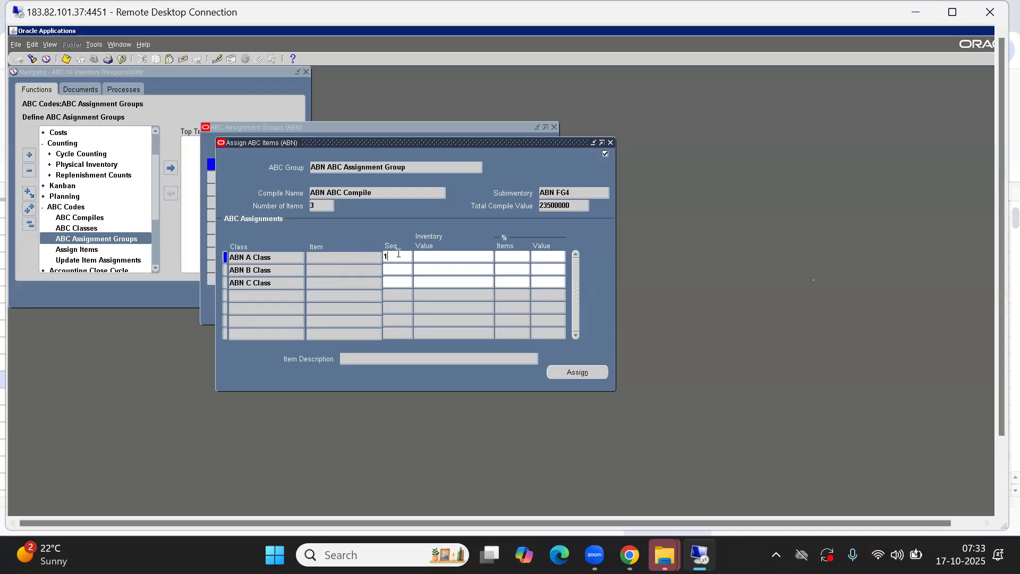
key(Tab)
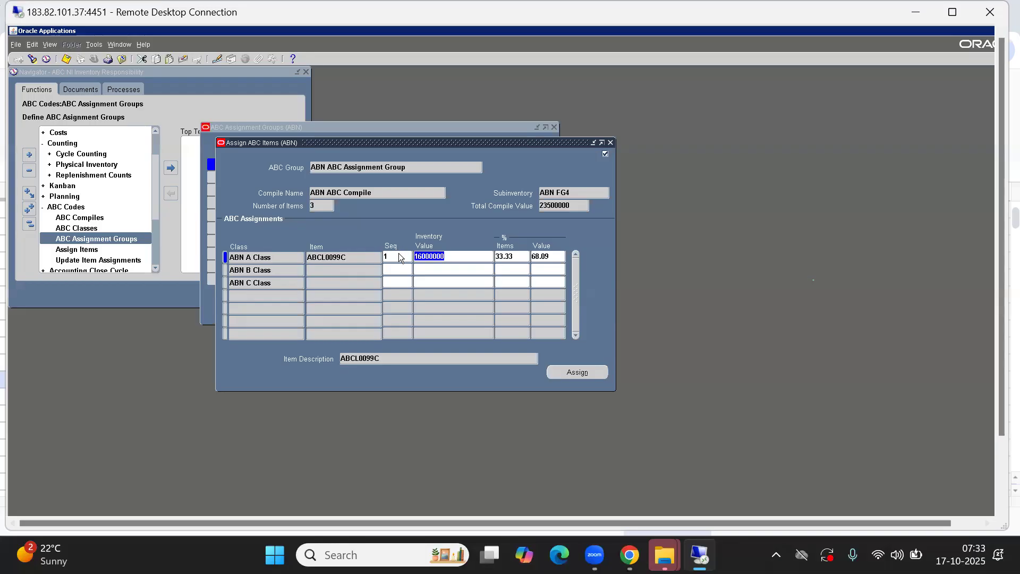
click(398, 285)
click(395, 270)
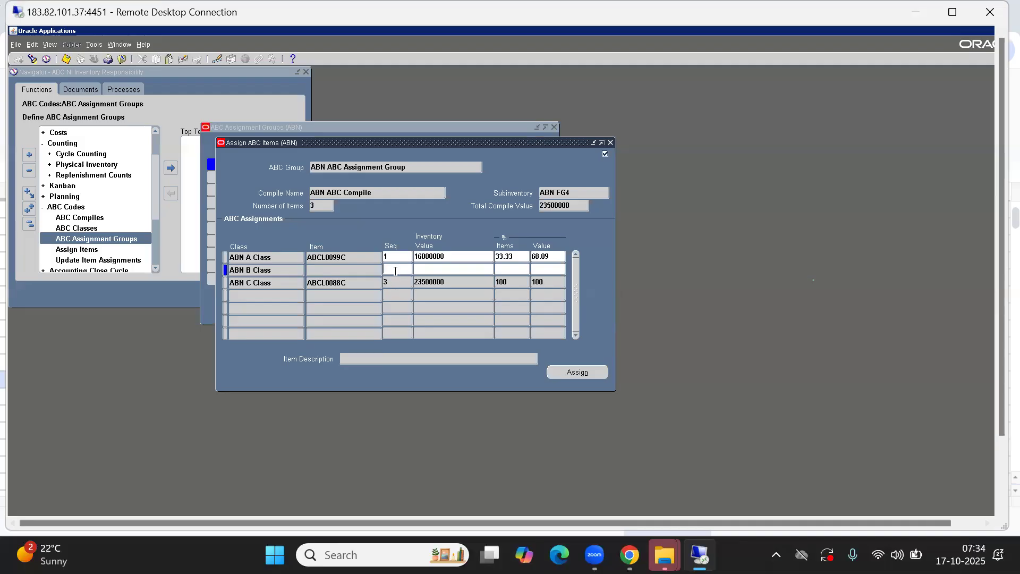
text(2)
key(Tab)
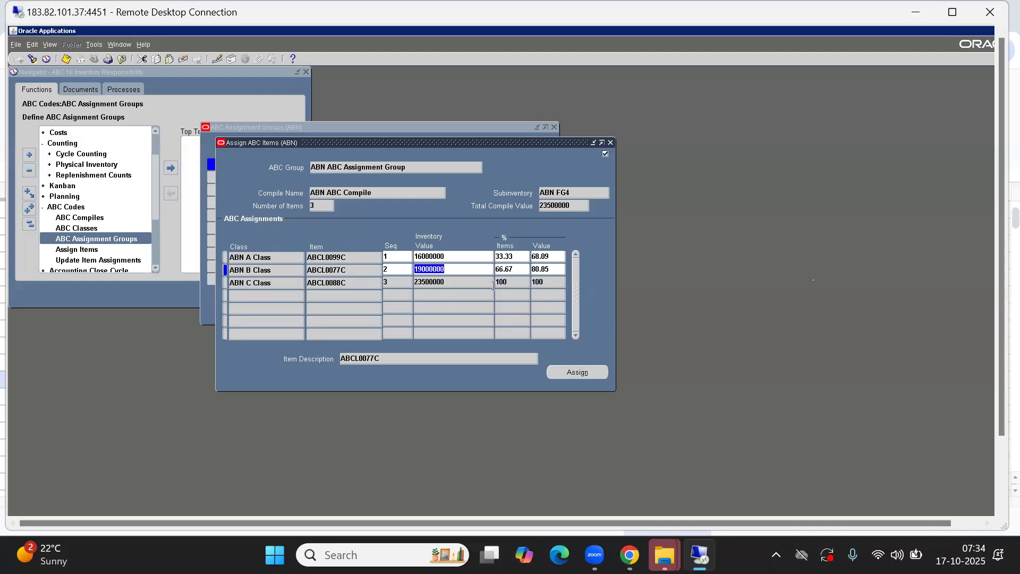
Cross-check the assigned item rows against the spreadsheet notes and return to Oracle
click(444, 282)
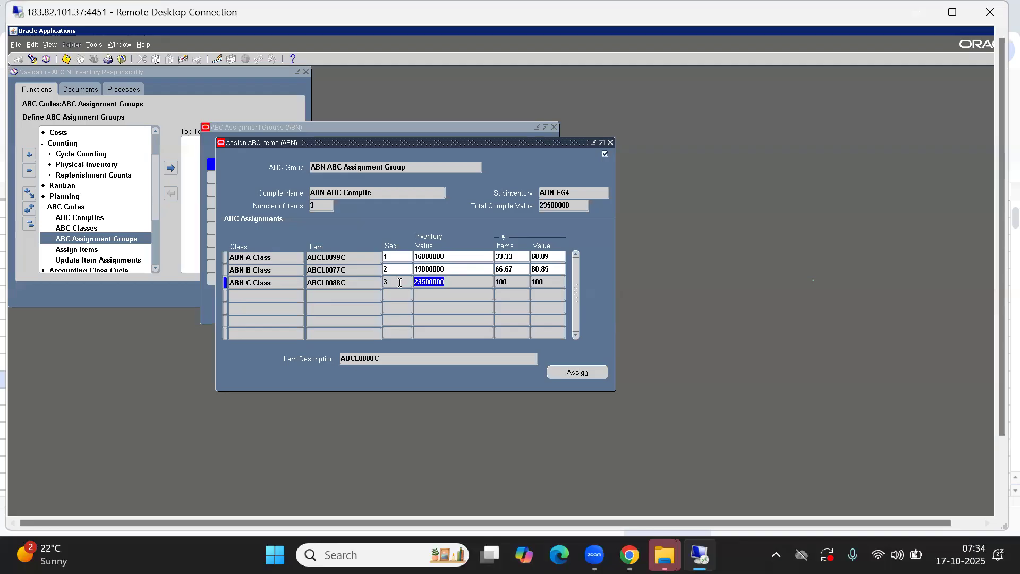
key(alt+Tab)
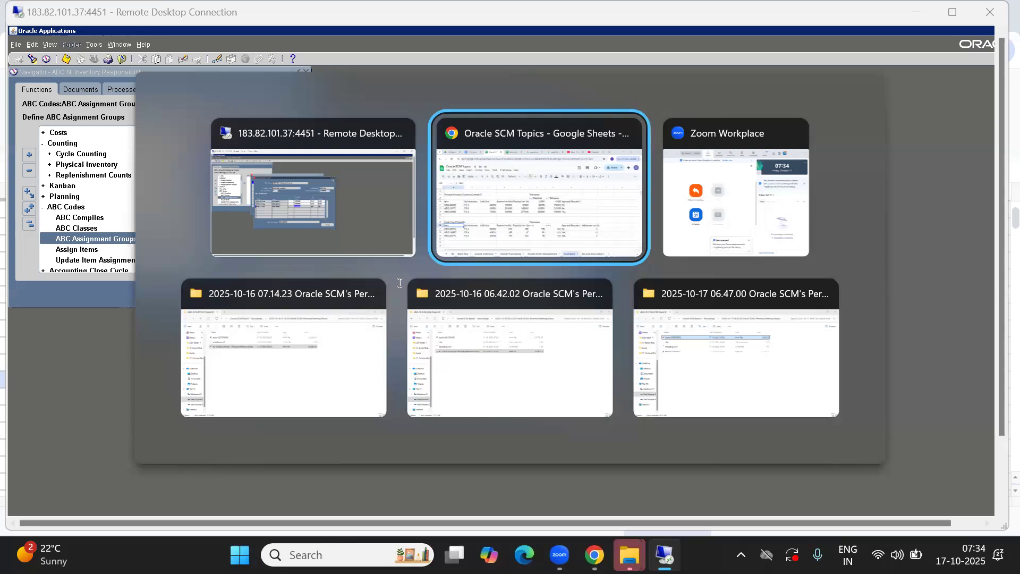
key(alt+Tab)
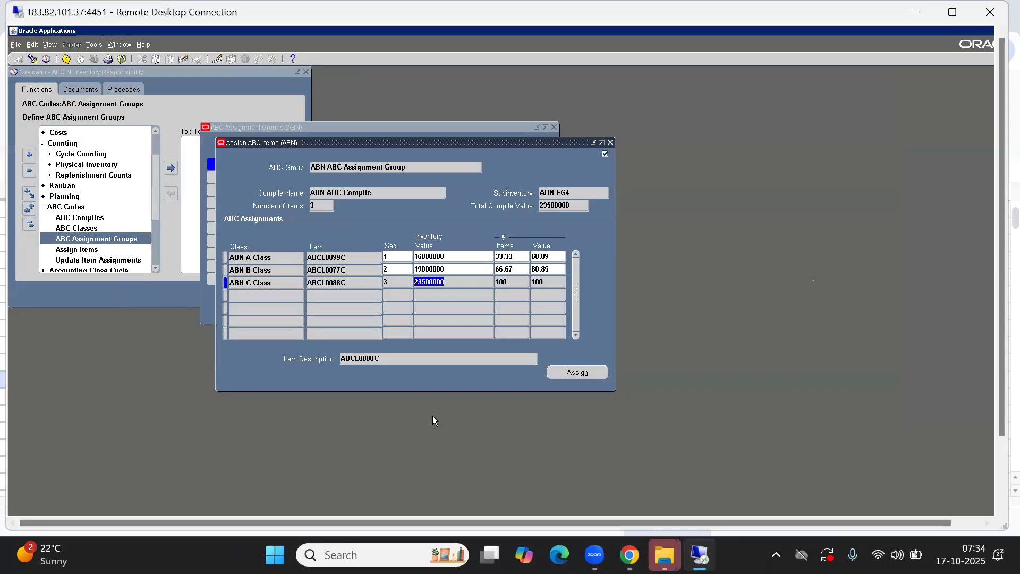
click(353, 270)
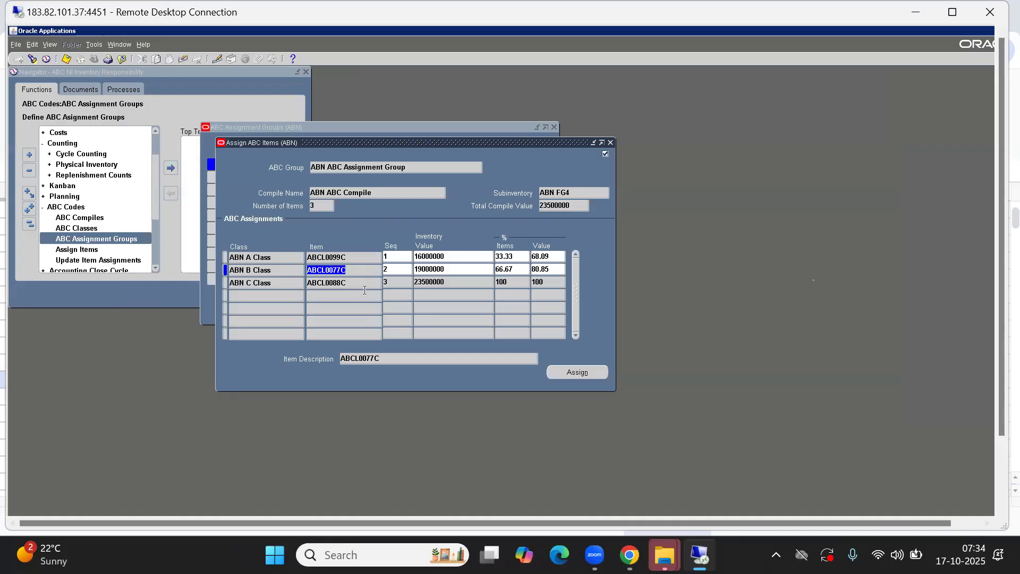
click(433, 256)
click(517, 257)
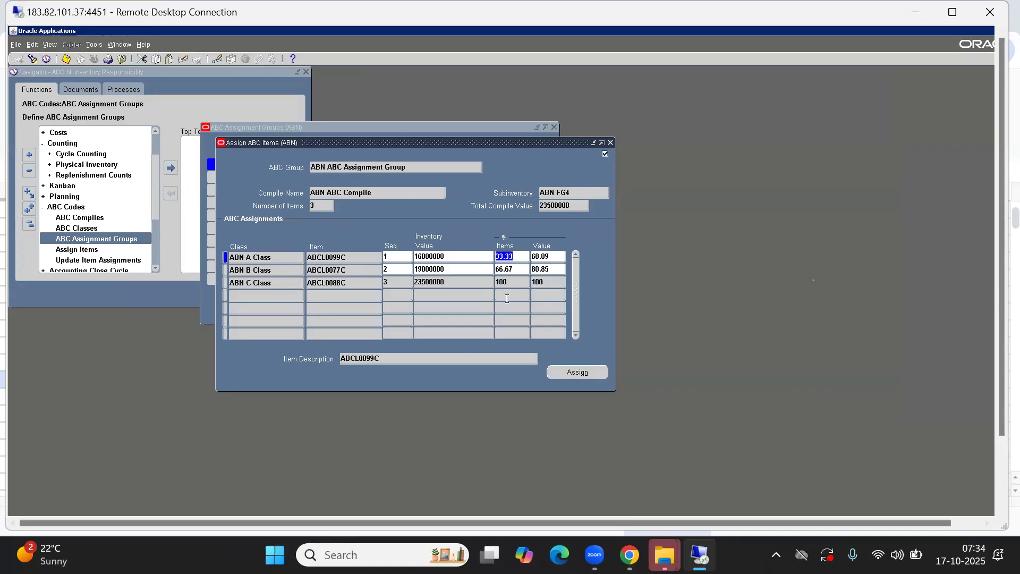
key(alt+Tab)
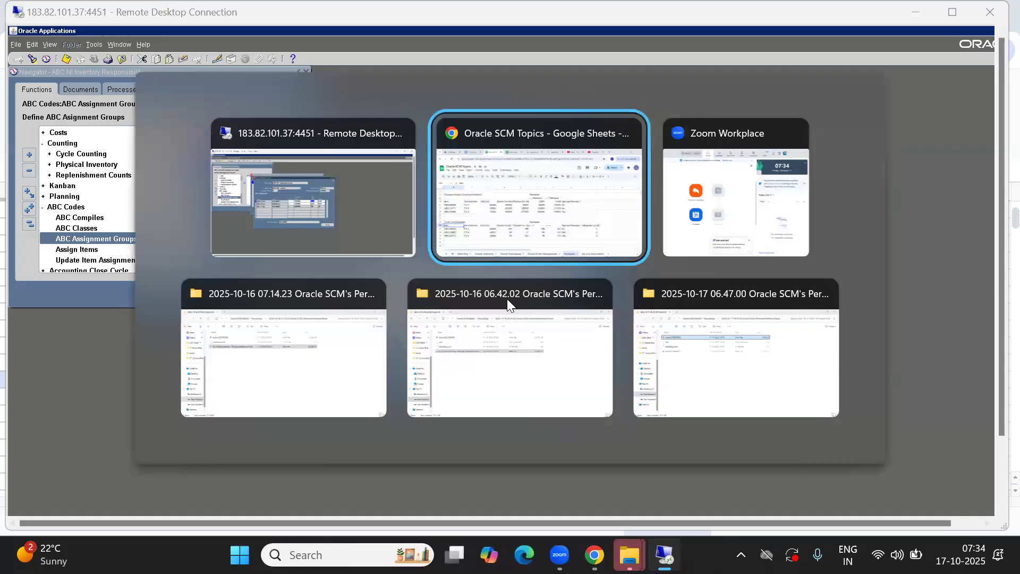
key(alt+shift+Tab)
Reopen the ABN ABC Compile descending value report output from the Requests list
click(951, 12)
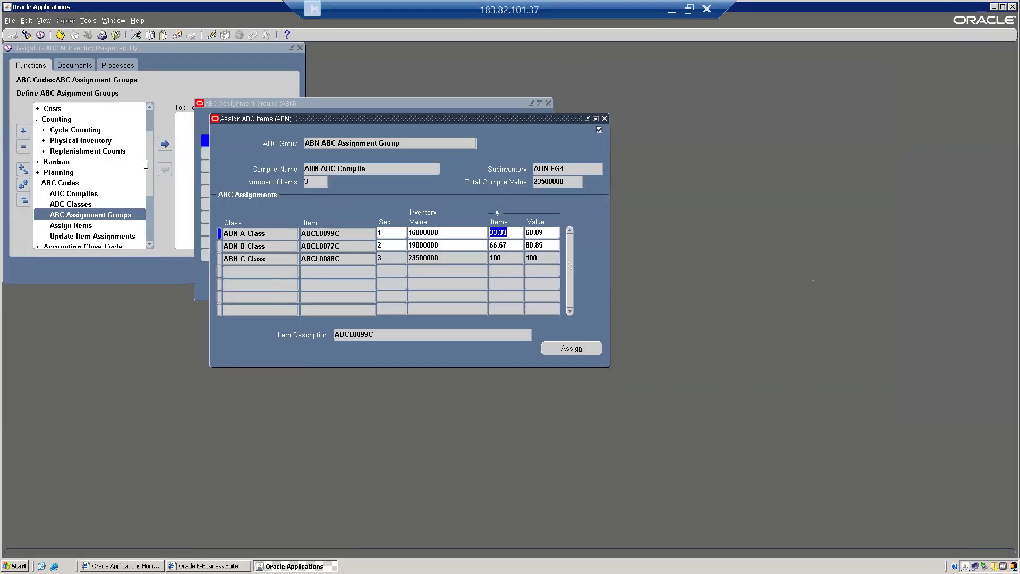
click(157, 86)
click(44, 20)
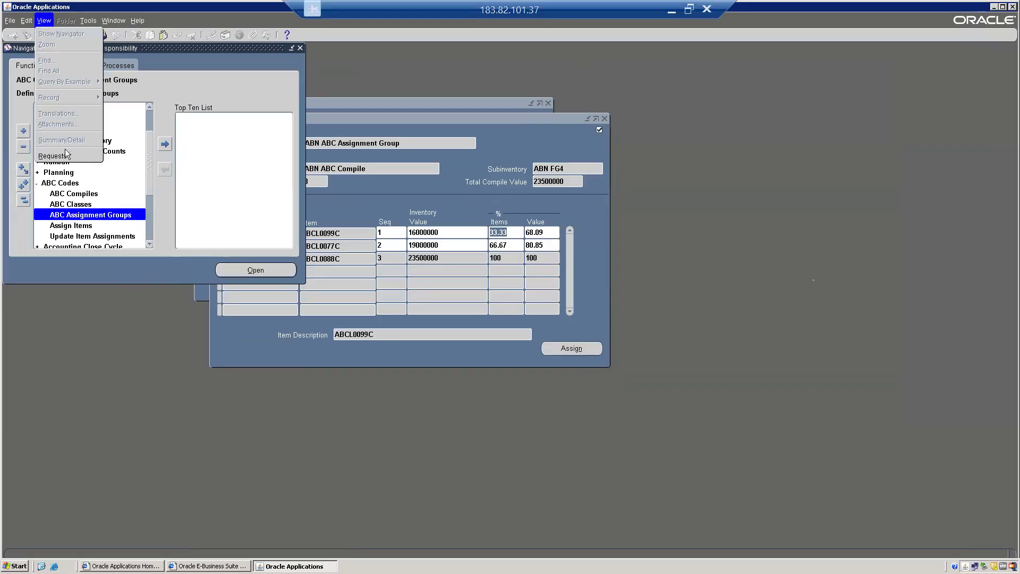
click(45, 156)
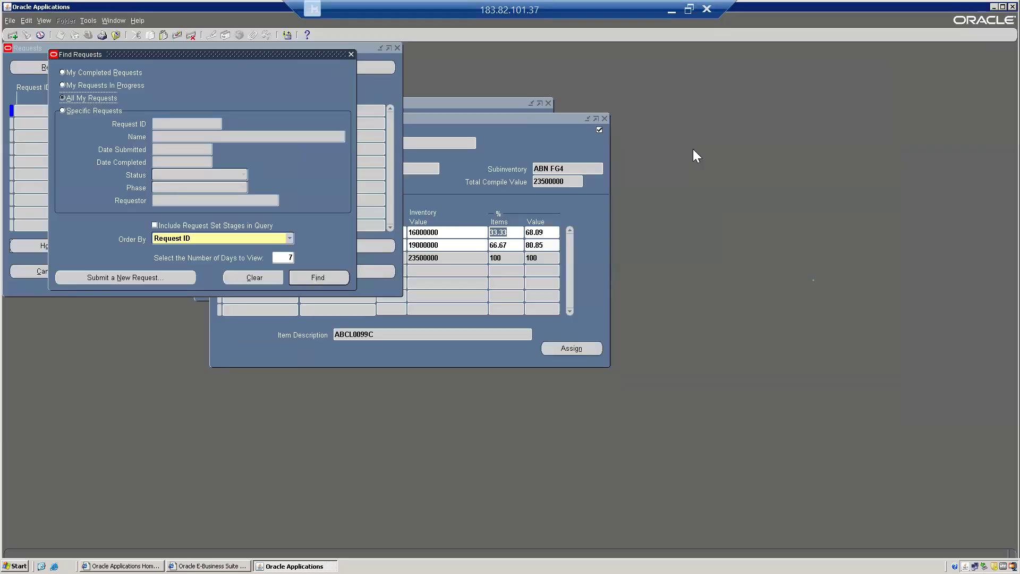
click(313, 278)
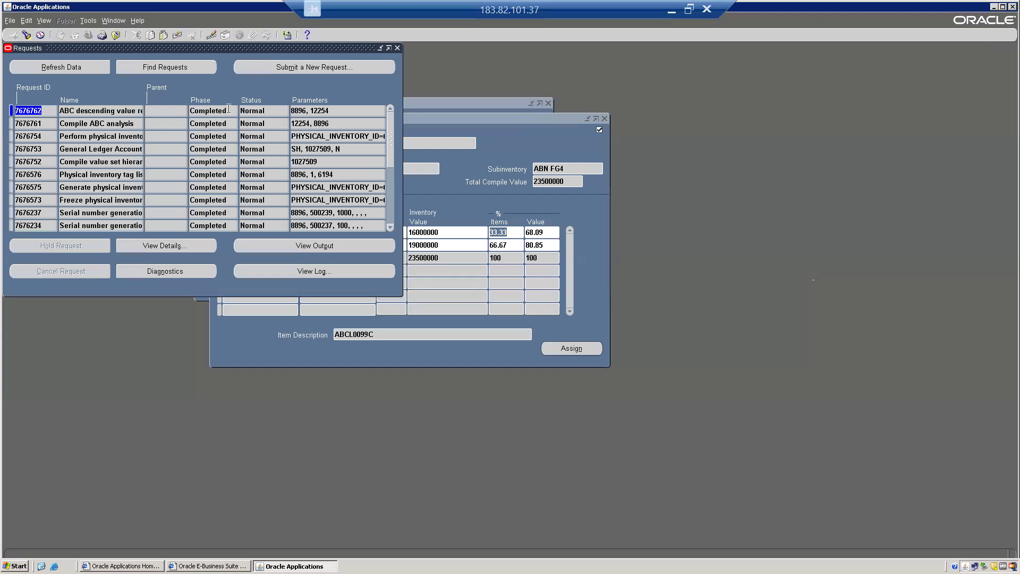
click(312, 245)
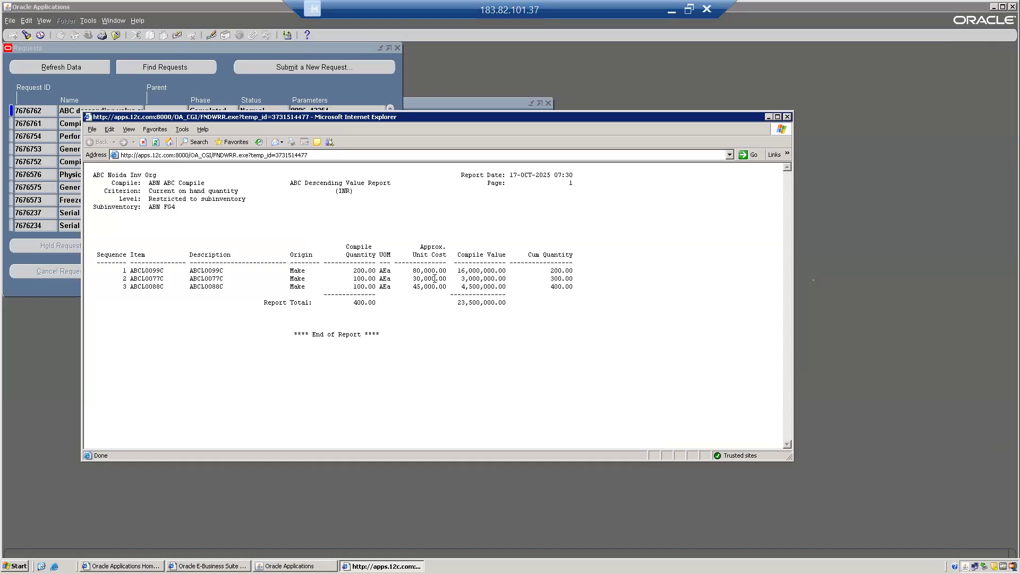
Check the report's 45,000 unit cost, row compile values, compile quantities of 100 and cumulative quantities
drag(414, 287, 439, 287)
drag(464, 278, 493, 287)
double_click(361, 288)
double_click(361, 279)
drag(465, 287, 493, 287)
drag(551, 271, 562, 280)
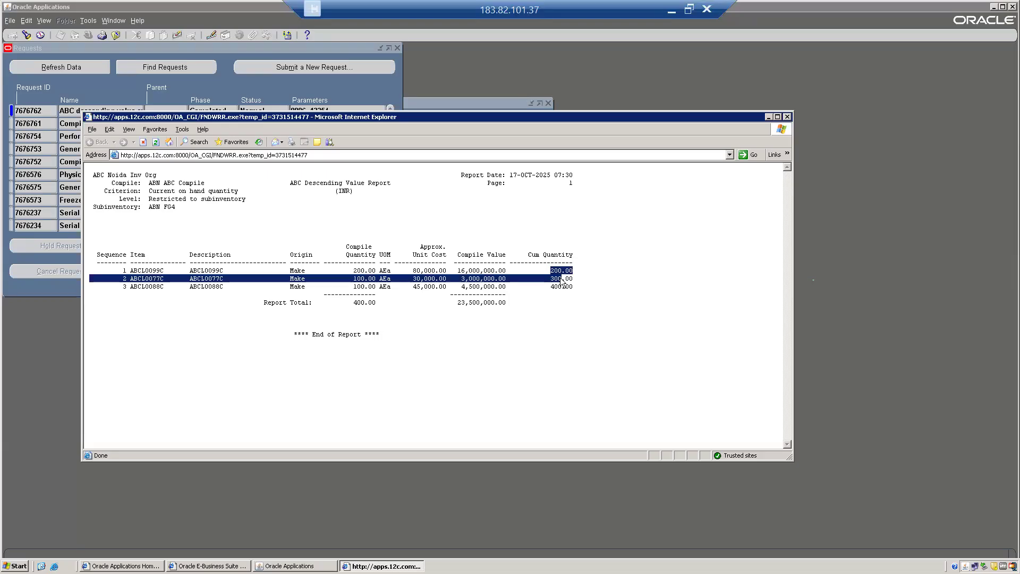
Check the ABCL0088C description and compile quantities 100.00 and 200, then close the report
click(569, 307)
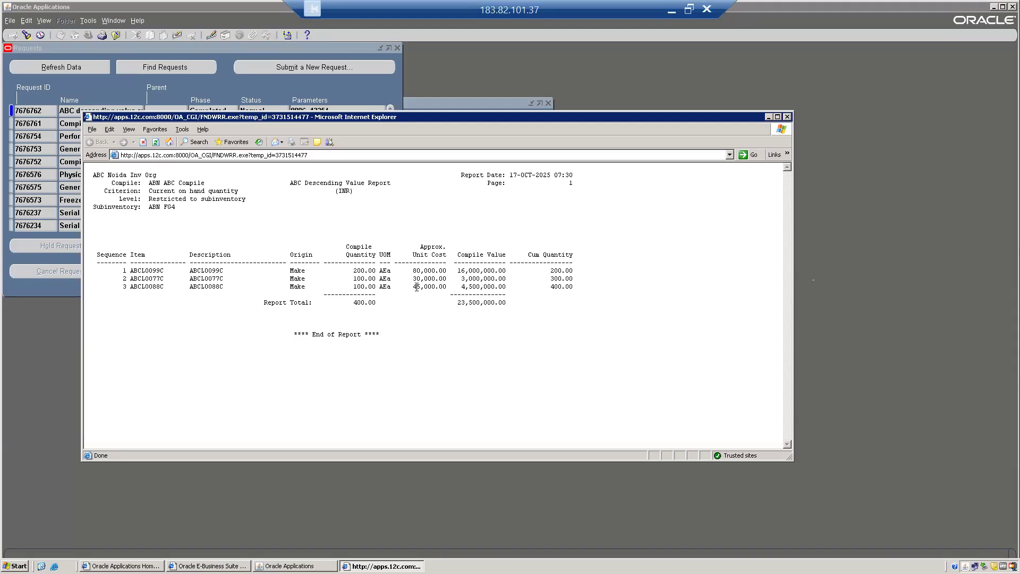
double_click(212, 287)
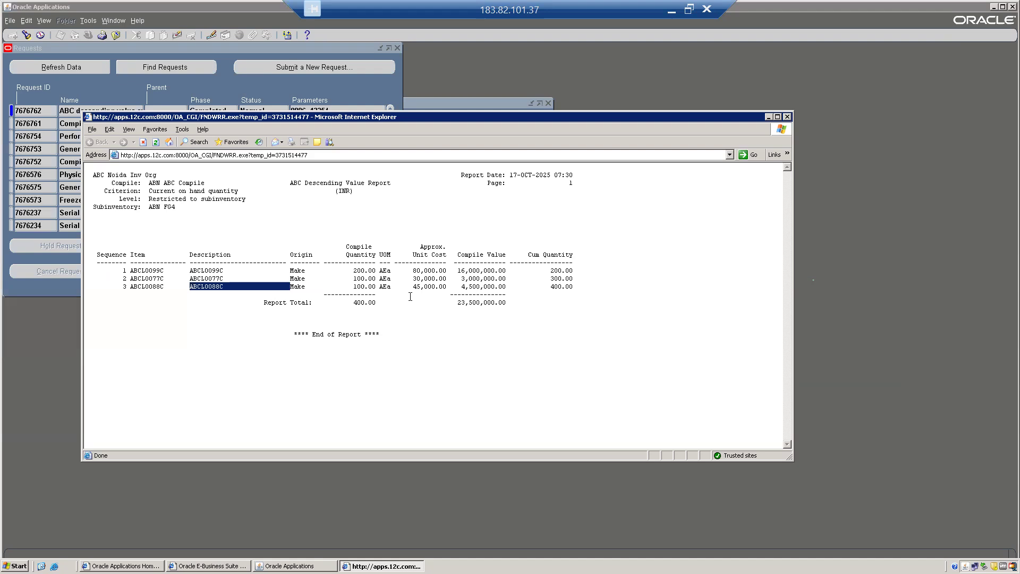
click(357, 287)
double_click(357, 287)
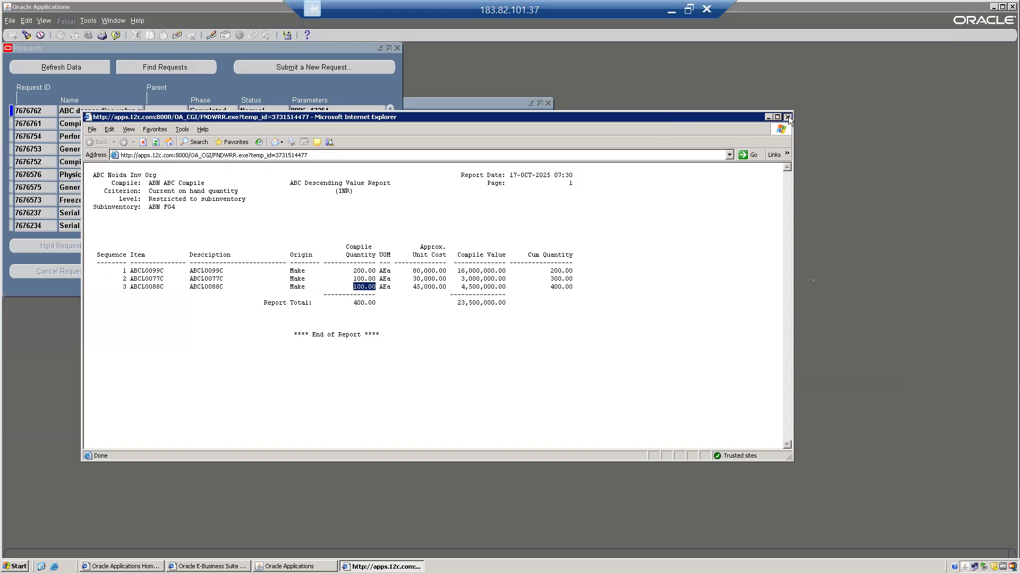
click(394, 301)
double_click(358, 267)
click(626, 209)
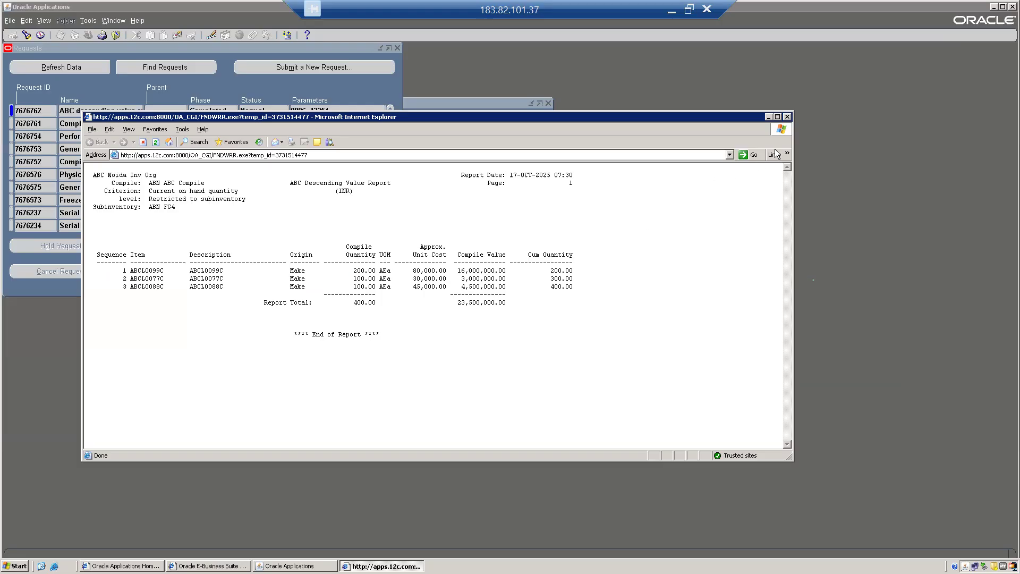
click(787, 117)
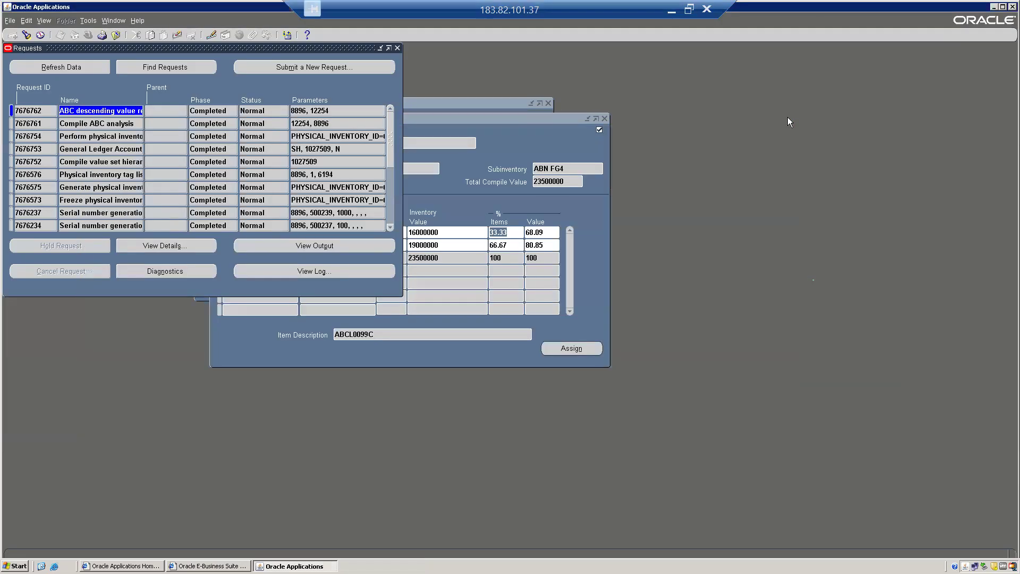
Close Assign ABC Items, ABC Assignment Groups without saving, and Requests, then select ABC Compiles
click(511, 143)
click(606, 118)
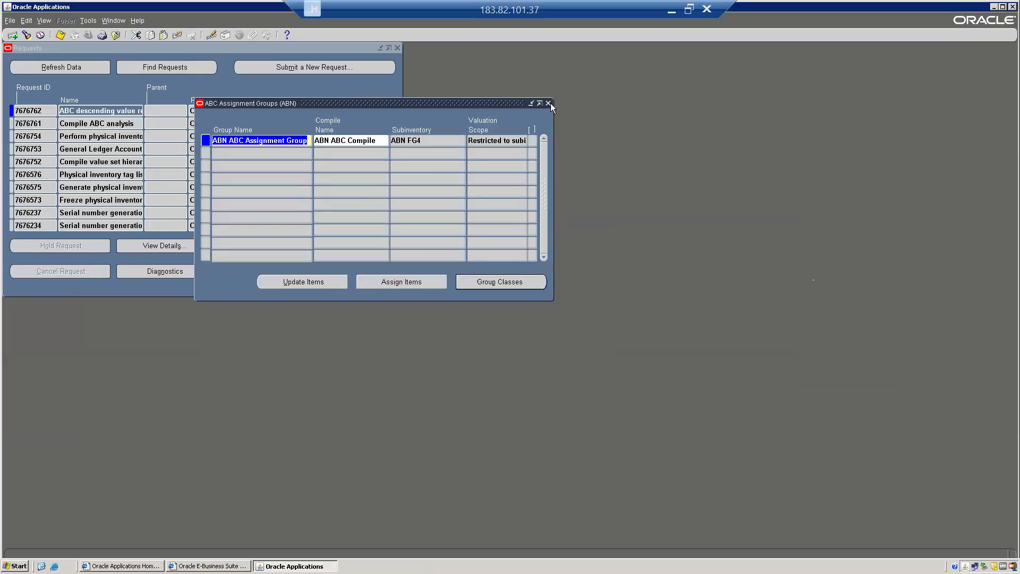
click(548, 103)
click(541, 324)
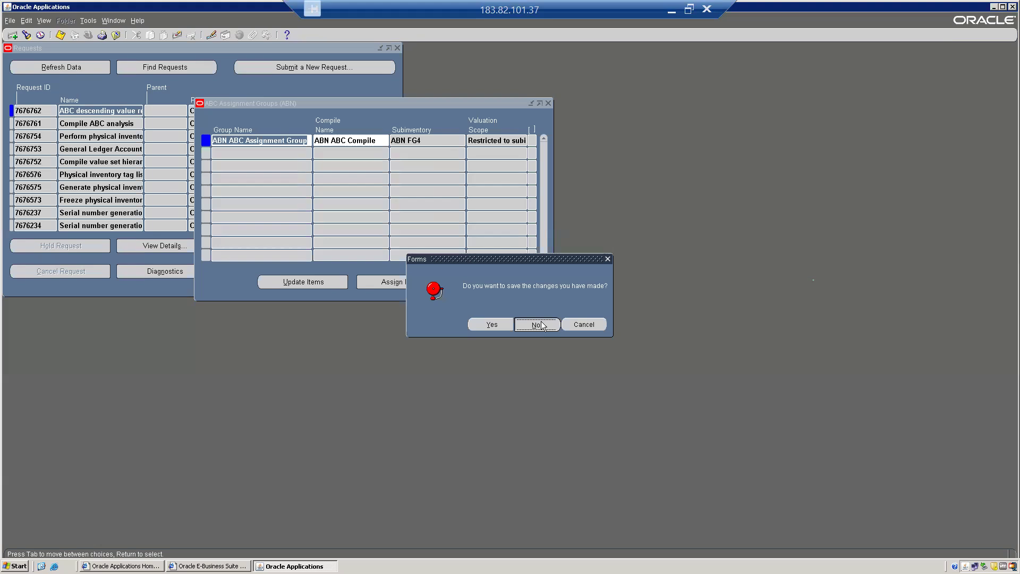
click(398, 48)
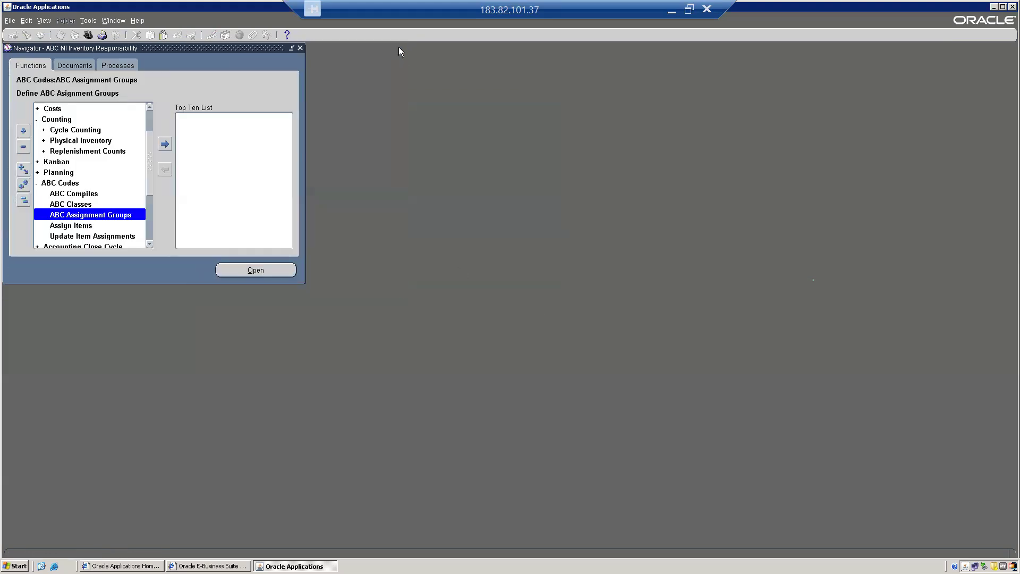
click(67, 198)
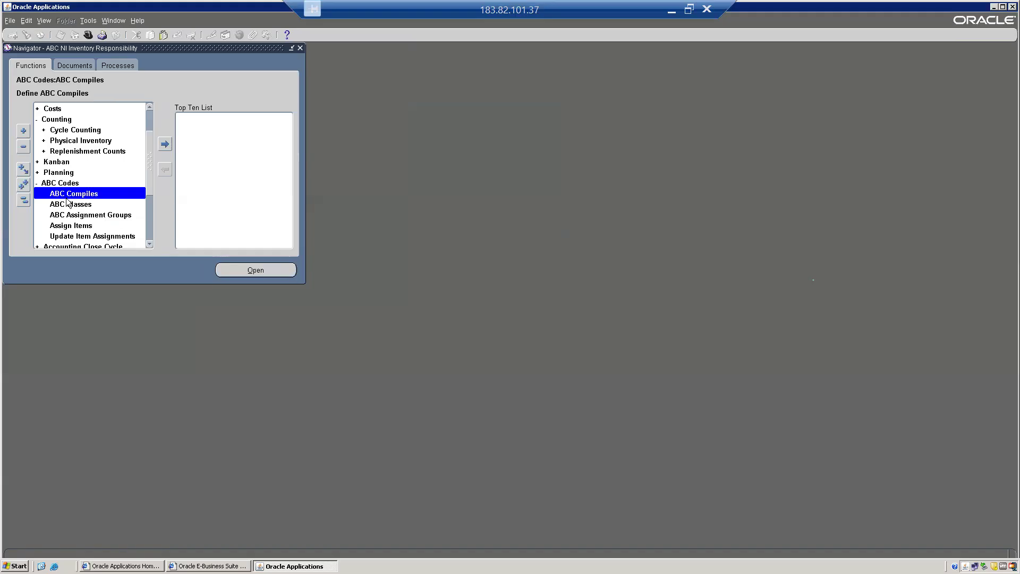
Open the existing ABN ABC Compile definition and inspect its Current on hand quantity criterion
double_click(67, 200)
key(F11)
key(ctrl+F11)
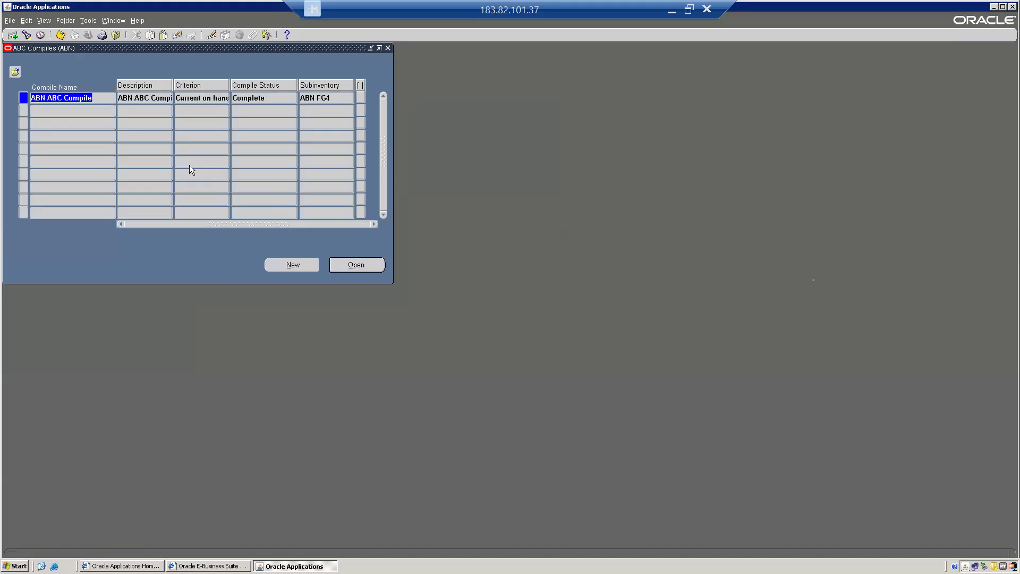
click(360, 269)
click(134, 198)
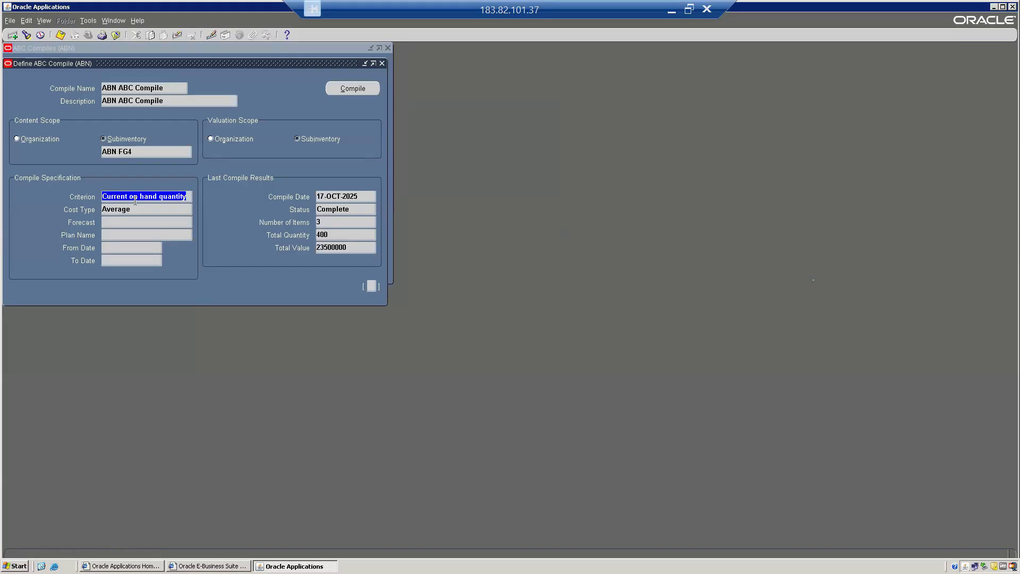
click(169, 196)
drag(102, 196, 207, 192)
Close the existing compile windows and reopen an empty ABC Compiles (ABN) form
key(alt+f)
key(c)
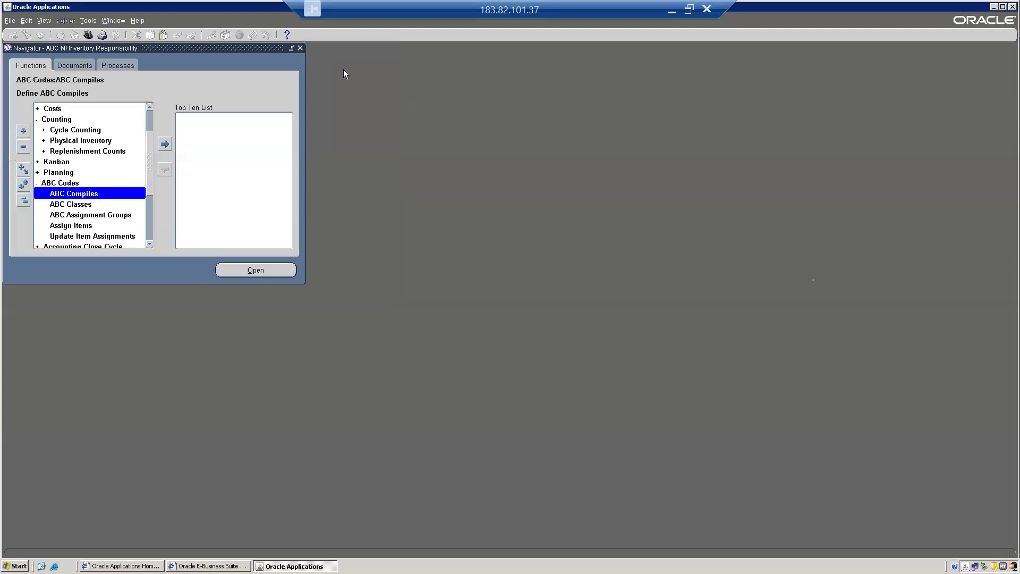
key(alt+o)
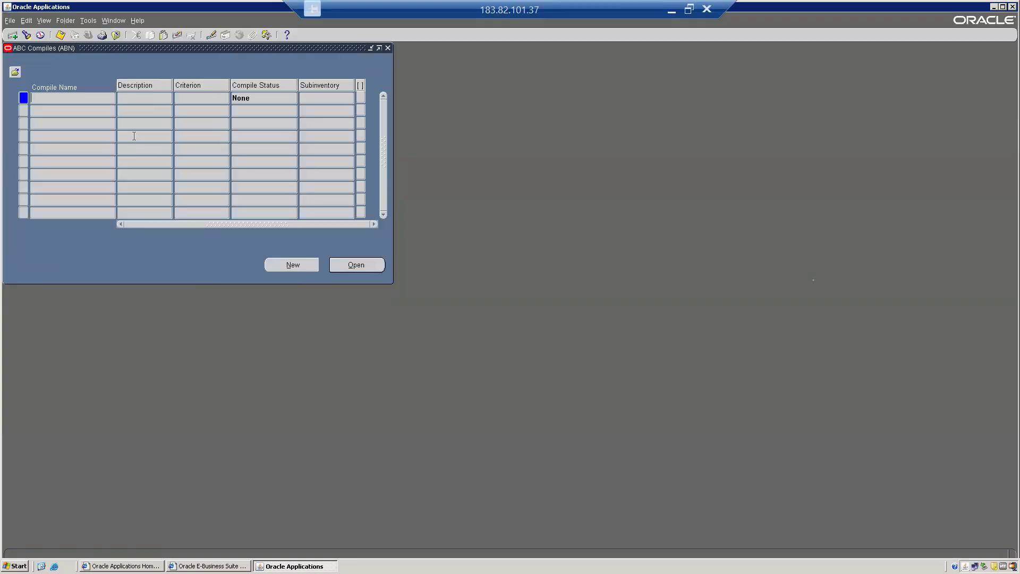
Create a new compile named 'ABN ABC COMPILE1' with the same description
click(294, 266)
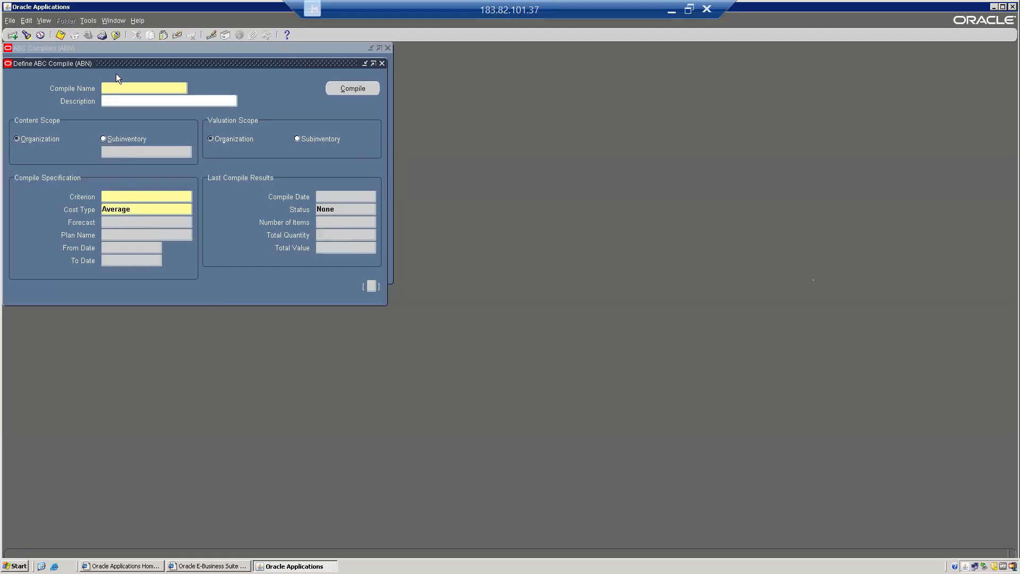
text(ABN ABC COMPILE1)
key(Tab)
key(shift+Tab)
key(ctrl+c)
key(Tab)
key(ctrl+v)
key(Tab)
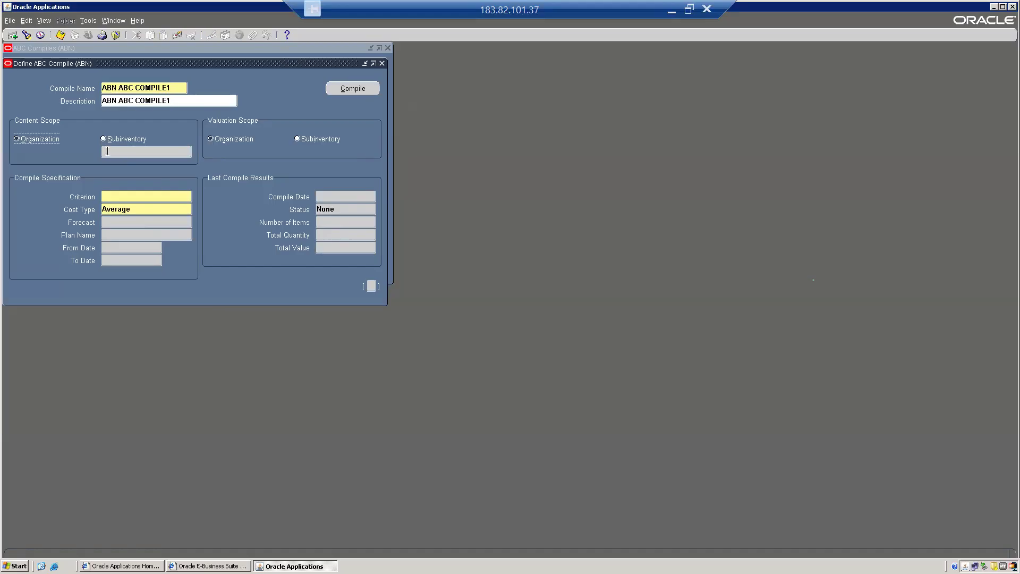
Set both content and valuation scope to Subinventory ABN FG4
click(117, 138)
text(ABN)
key(Tab)
key(Down)
key(Down)
key(Down)
key(Return)
click(307, 139)
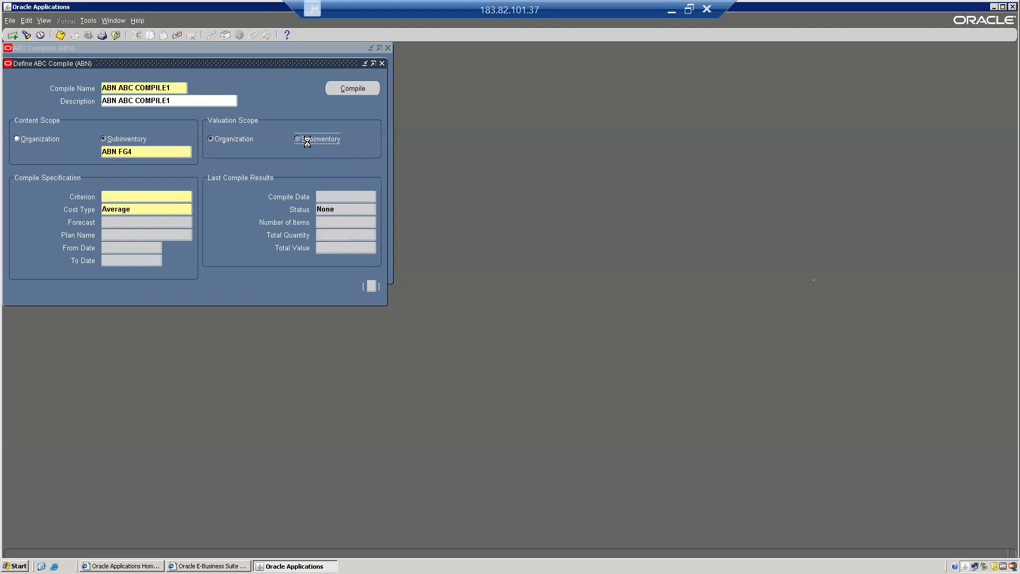
Set the compile criterion to Current on hand value and run the compile
double_click(121, 197)
key(Down)
key(Down)
key(Down)
key(Down)
key(Down)
key(Down)
key(Down)
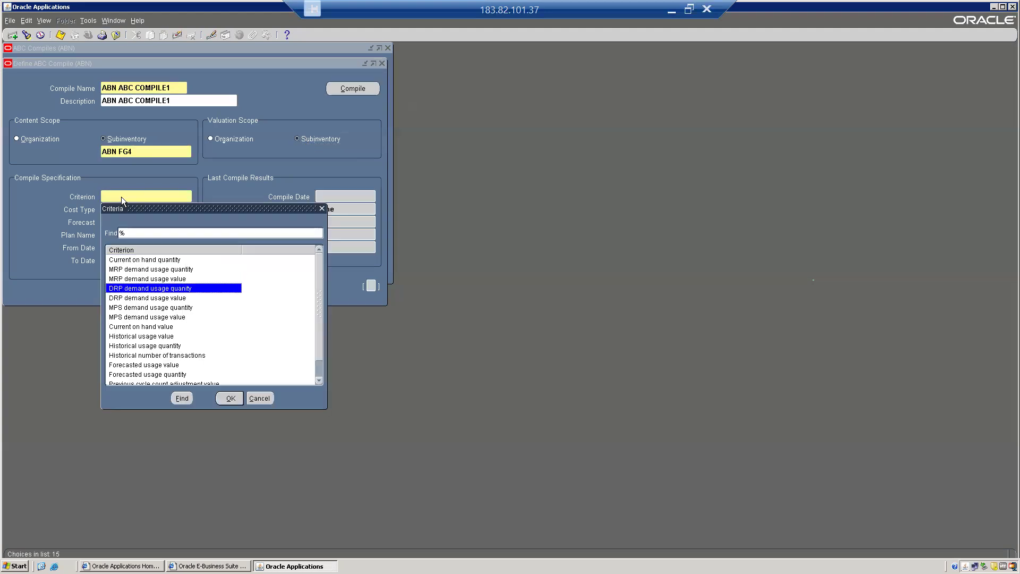
key(Return)
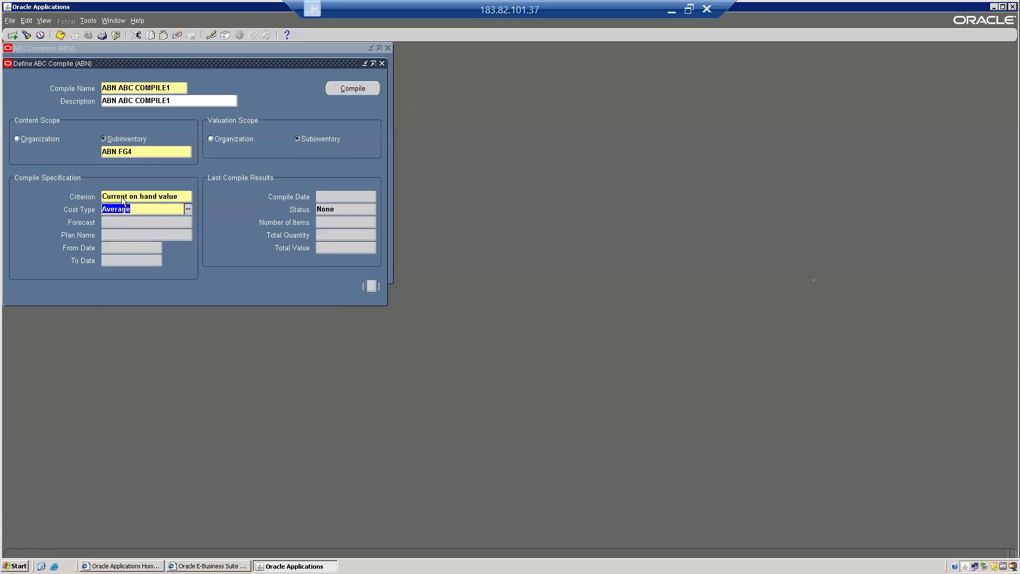
click(154, 196)
key(ctrl+l)
key(Down)
key(Down)
key(Up)
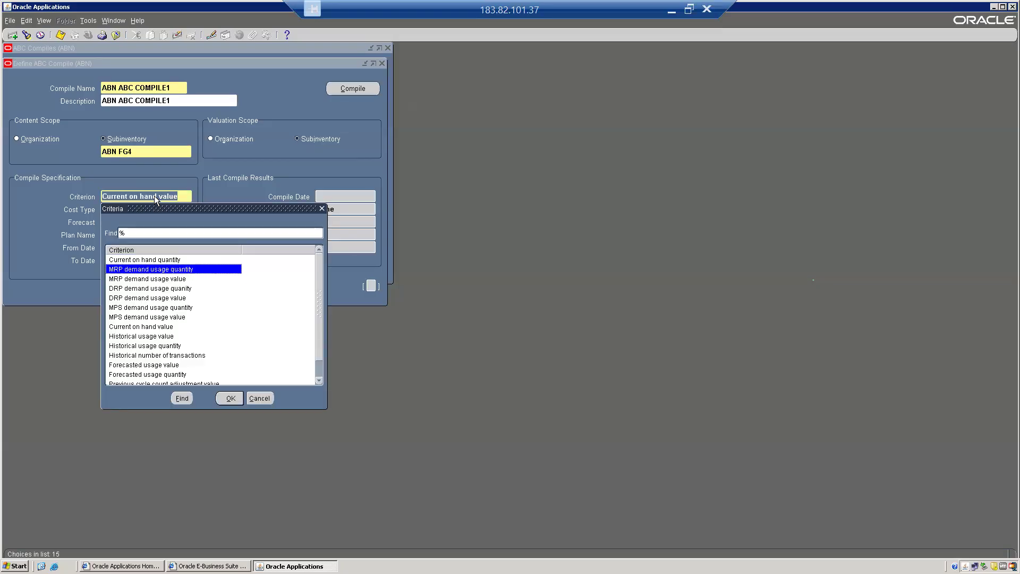
key(Down)
key(Down)
key(Down)
key(Down)
key(Down)
key(Down)
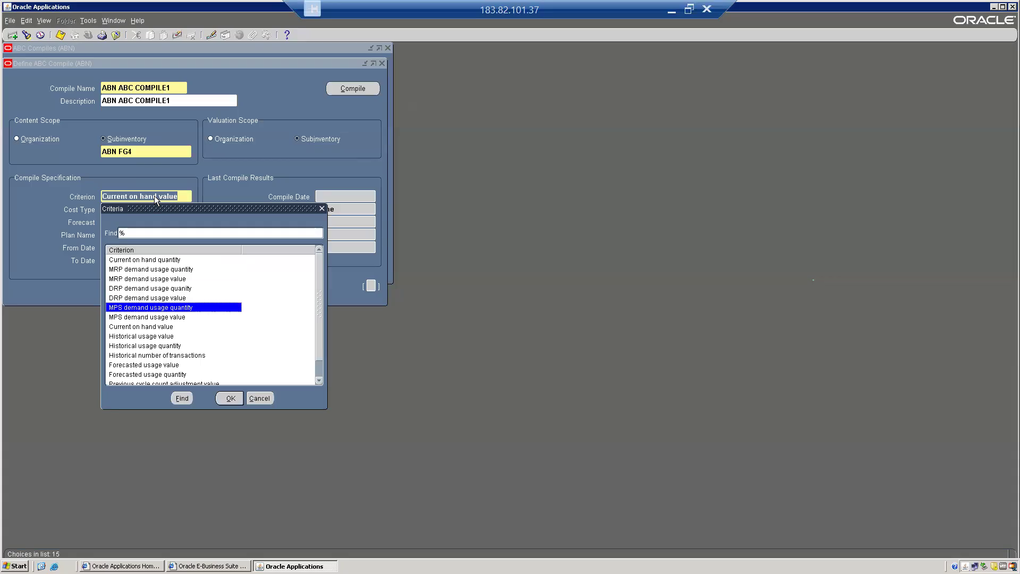
key(Down)
key(Down)
key(Down)
key(Down)
key(Down)
key(Down)
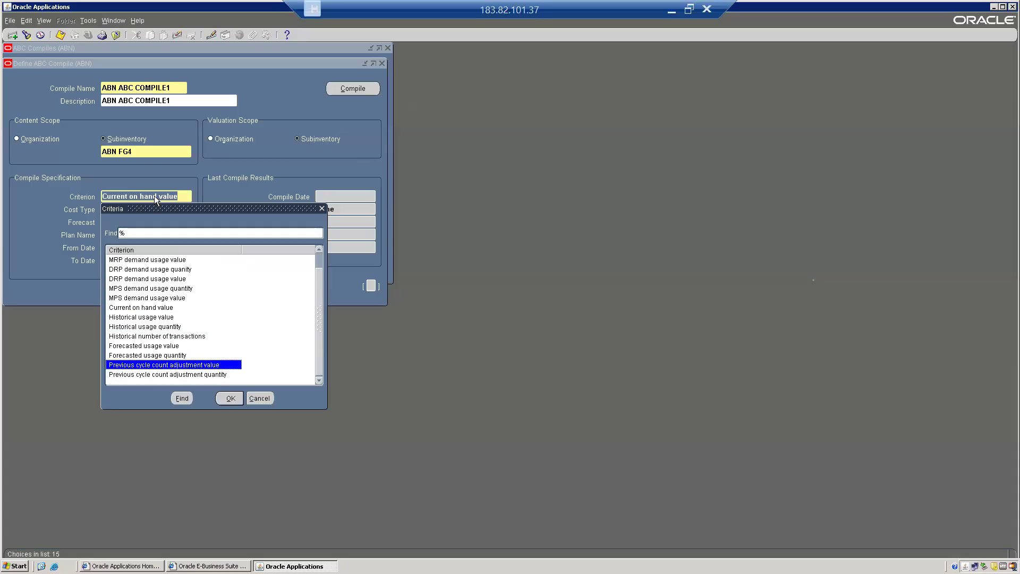
key(Up)
key(Up)
key(Up)
key(Up)
key(Up)
key(Up)
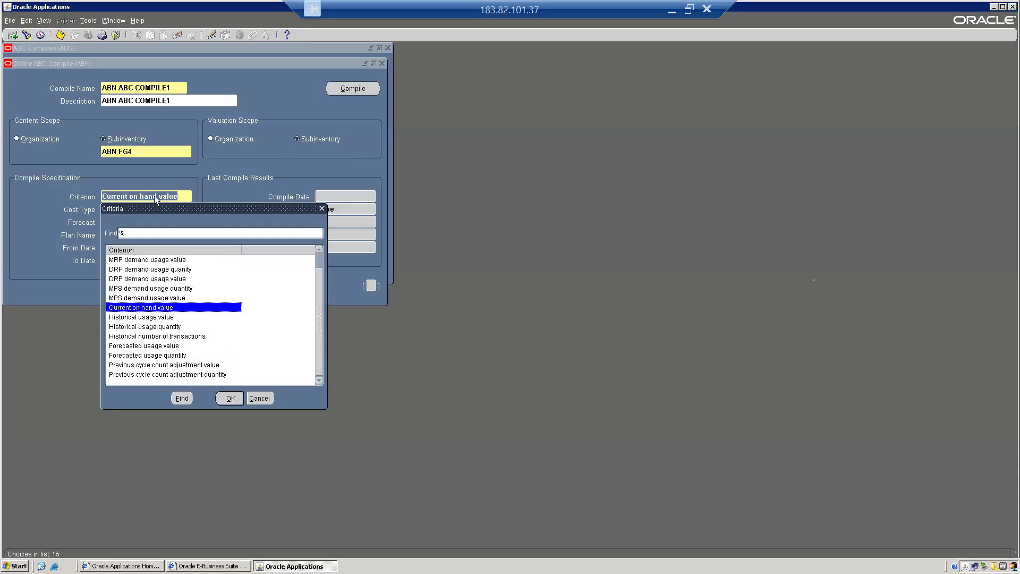
key(Up)
key(Up)
key(Up)
key(Up)
key(Up)
key(Up)
key(Up)
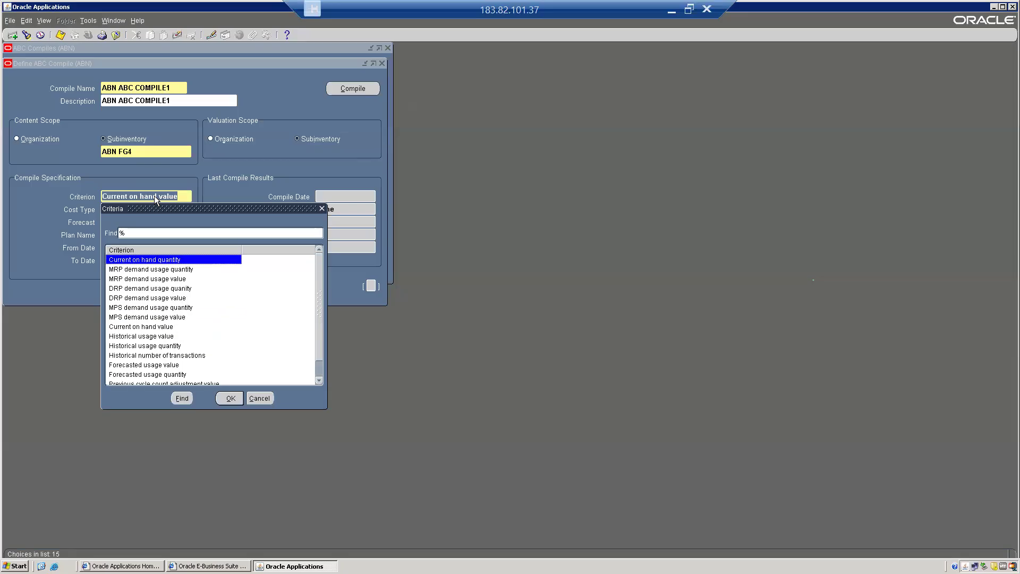
key(Down)
key(Down)
key(Down)
key(Down)
key(Down)
key(Down)
key(Down)
key(Down)
key(Down)
key(Down)
key(Down)
key(Down)
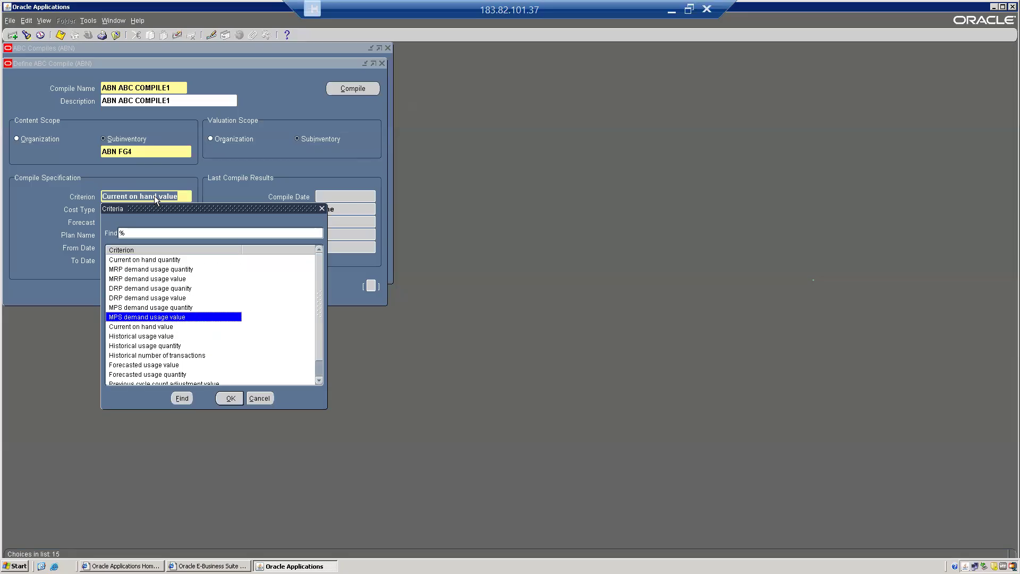
key(Up)
key(Up)
key(Up)
key(Up)
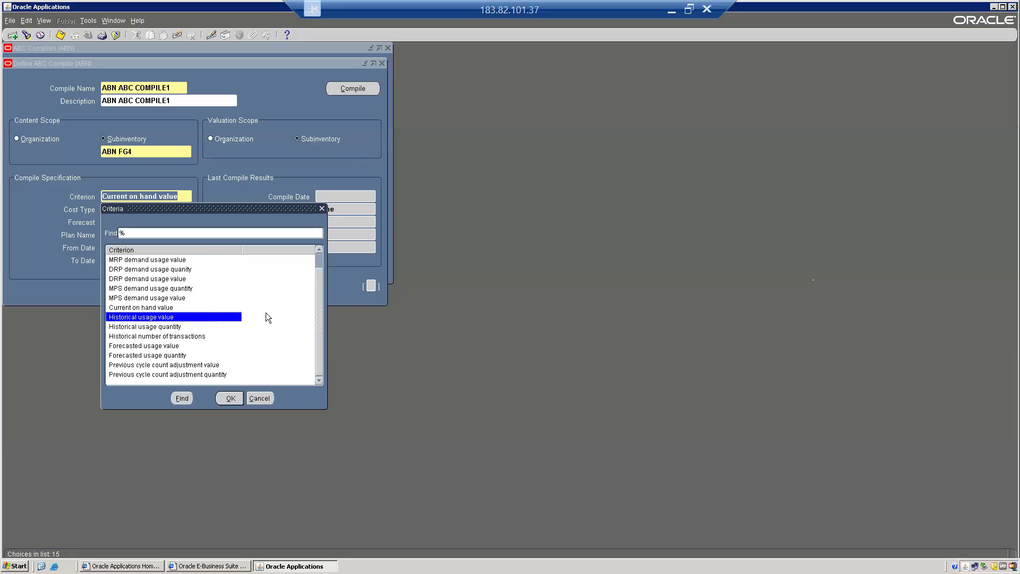
click(261, 399)
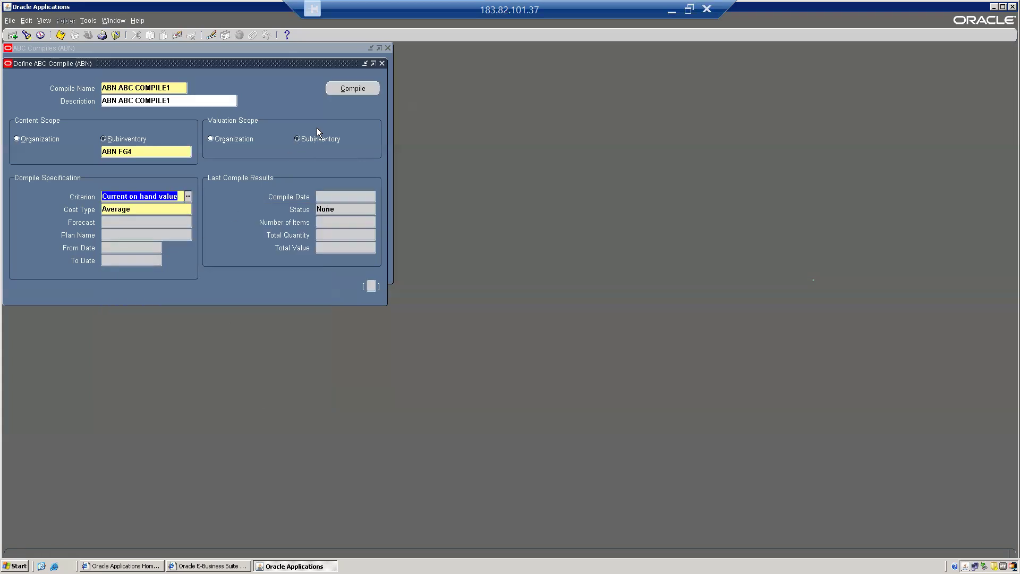
click(352, 89)
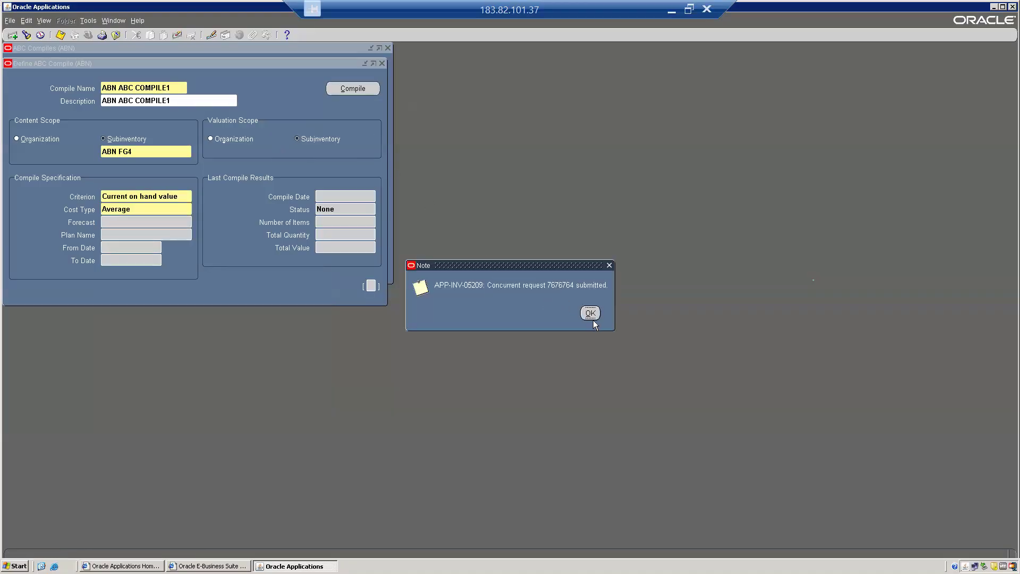
Acknowledge the compile request and also request the compile results report
click(594, 320)
click(525, 325)
click(590, 313)
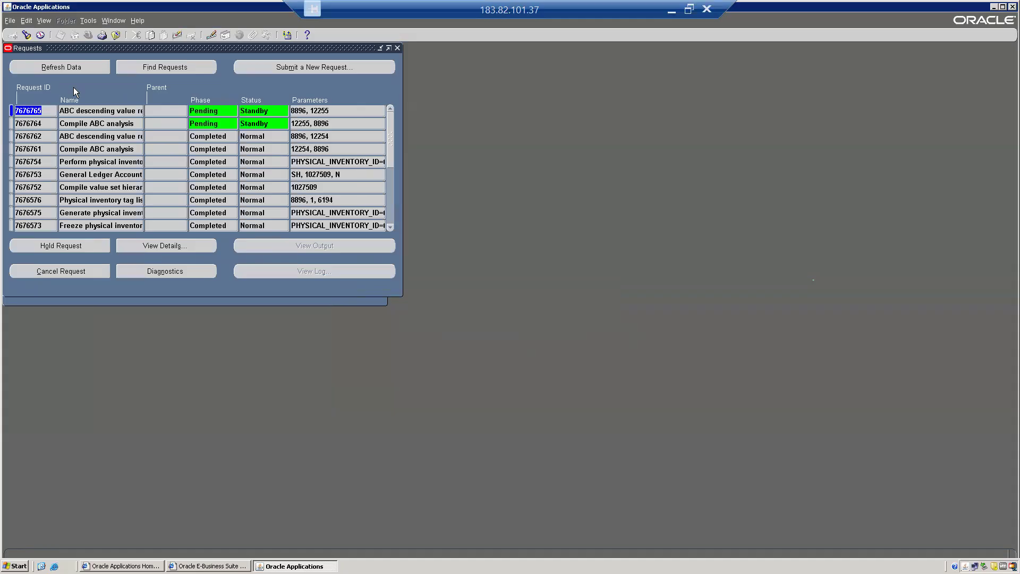
Refresh until both requests complete Normal, then open the descending value report output
click(56, 66)
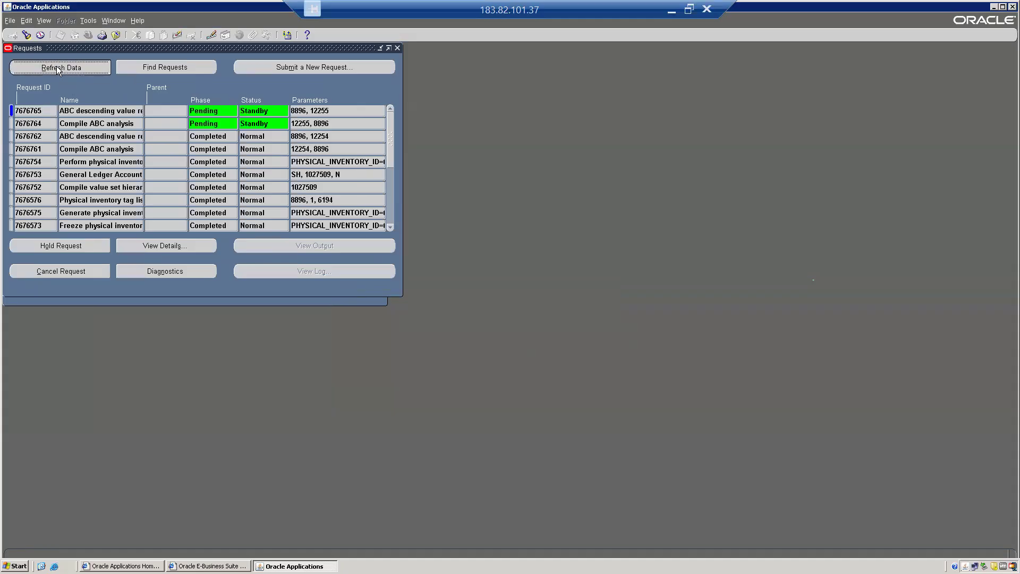
click(57, 70)
click(56, 66)
click(57, 69)
click(56, 67)
click(56, 67)
click(56, 66)
click(56, 68)
click(57, 68)
click(57, 67)
click(57, 67)
click(57, 68)
click(57, 68)
click(57, 68)
click(57, 68)
click(57, 68)
click(57, 68)
click(56, 66)
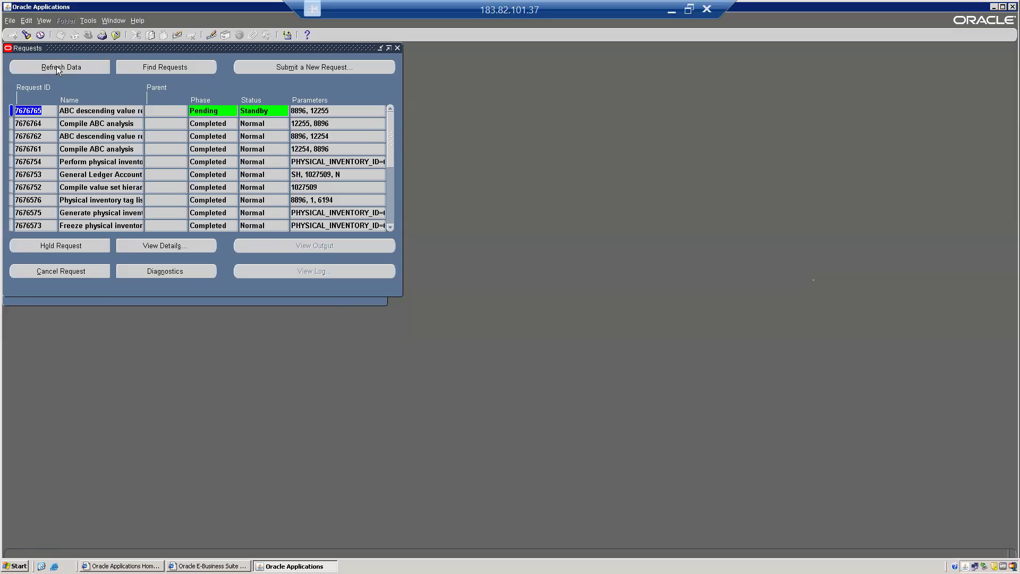
click(56, 66)
click(56, 67)
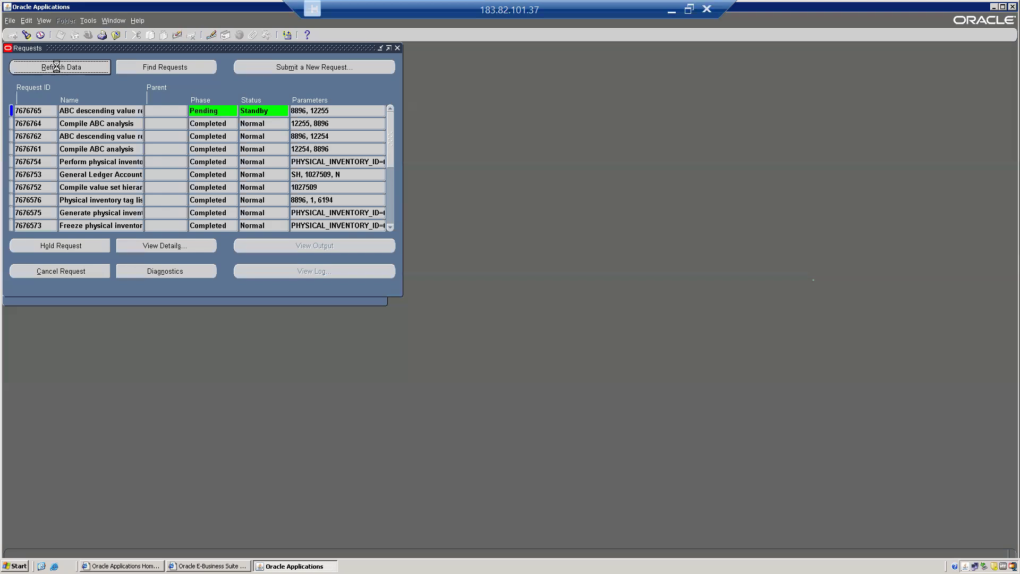
click(56, 68)
click(57, 67)
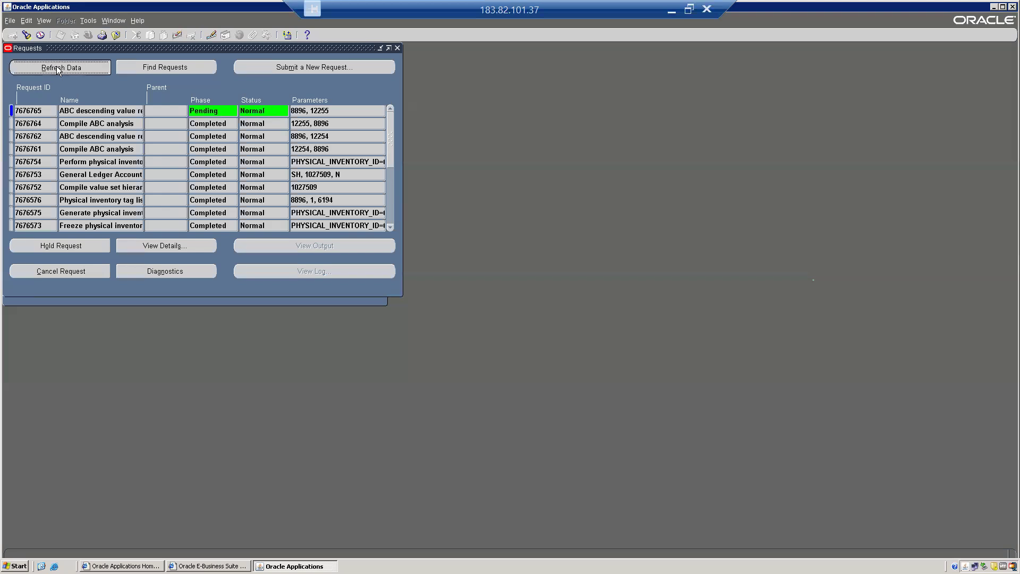
click(56, 66)
click(56, 66)
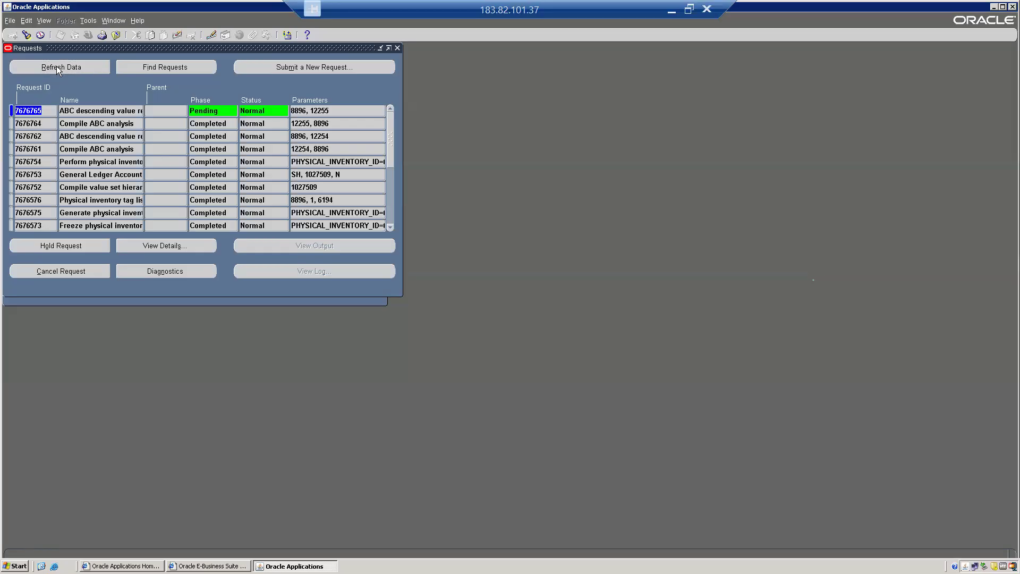
click(57, 66)
click(56, 66)
click(56, 67)
click(57, 67)
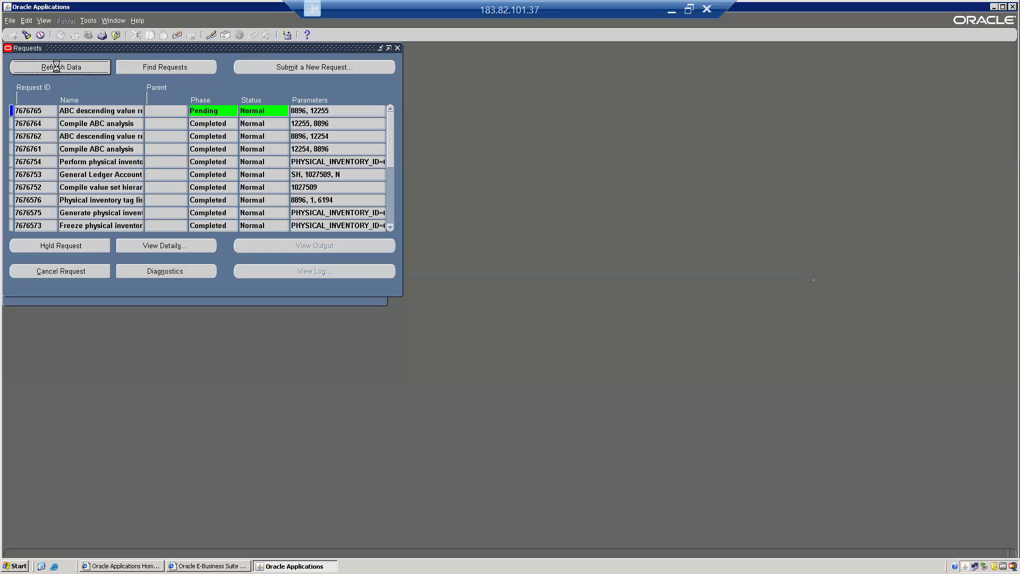
click(57, 67)
click(57, 67)
click(57, 66)
click(57, 67)
click(57, 67)
click(57, 67)
click(57, 67)
click(57, 68)
click(57, 68)
click(57, 67)
click(57, 68)
click(57, 68)
click(57, 68)
click(57, 66)
click(56, 66)
click(56, 66)
click(56, 67)
click(57, 66)
click(56, 66)
click(56, 67)
click(56, 66)
click(56, 66)
click(58, 70)
click(317, 245)
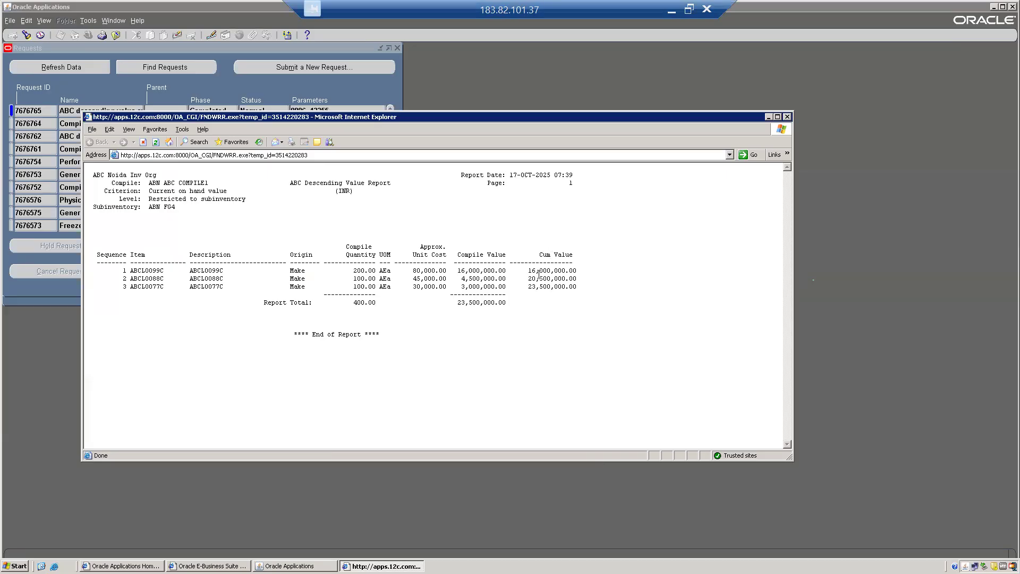
Review the three item rows, cumulative value reaching 23,500,000.00
drag(528, 271, 562, 290)
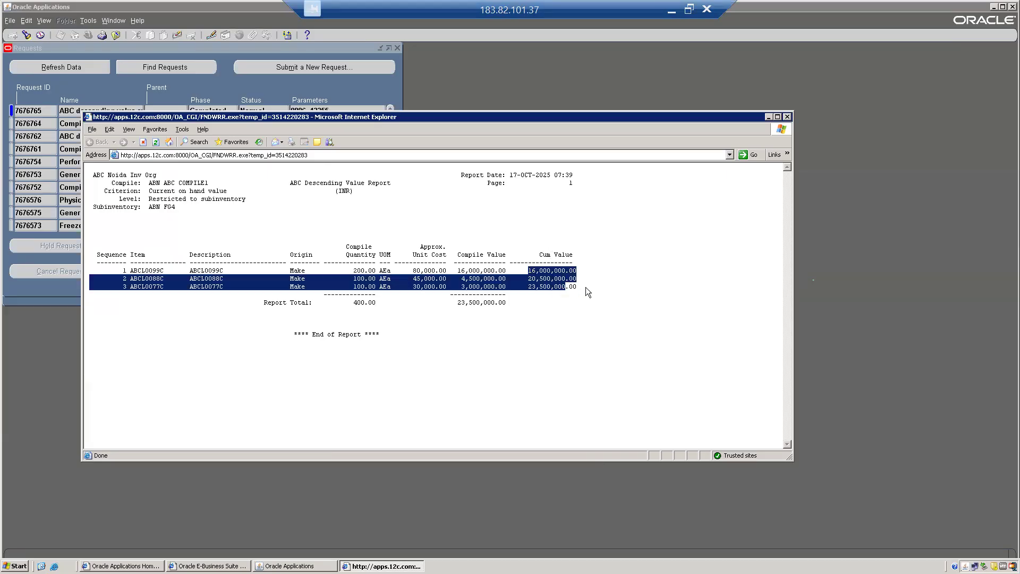
click(586, 287)
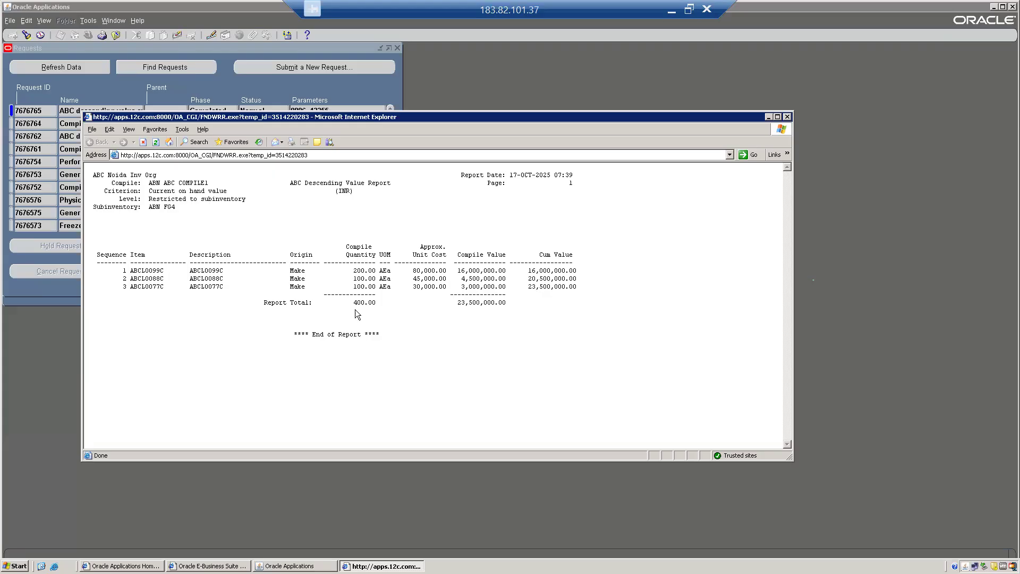
Close the descending value report, the concurrent requests form and the ABC Compiles form
click(787, 117)
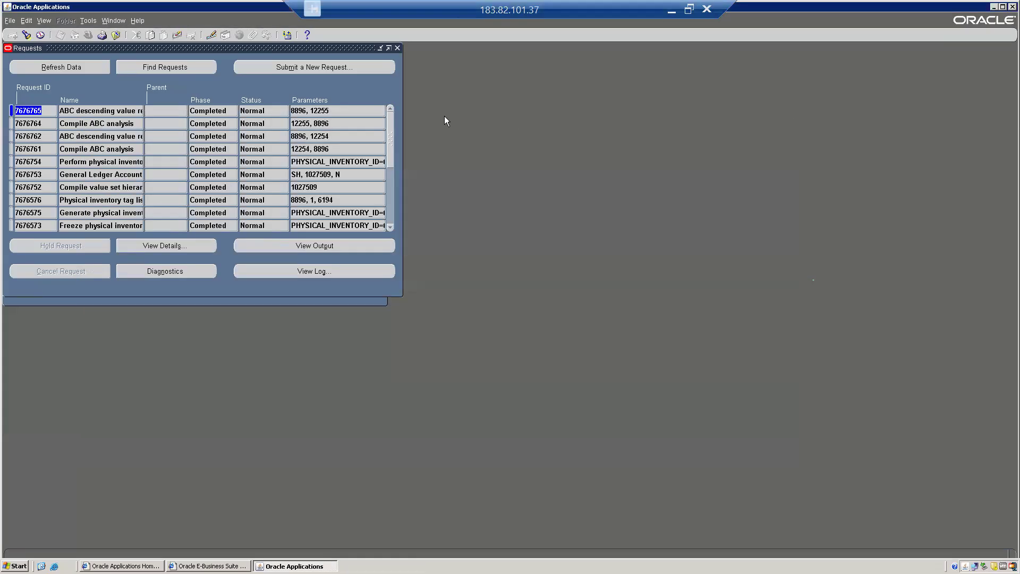
key(alt+f)
key(c)
key(alt+f)
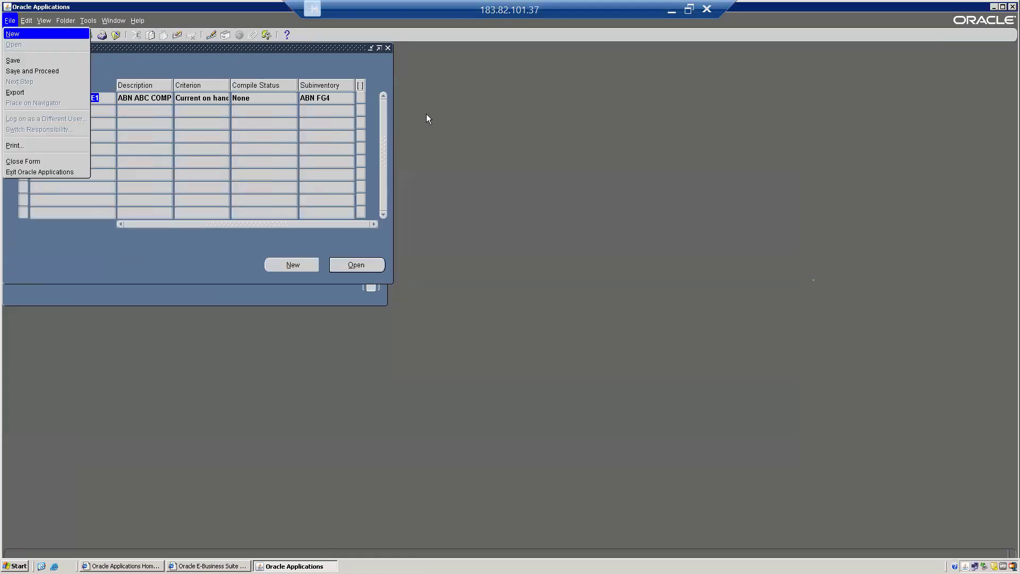
key(c)
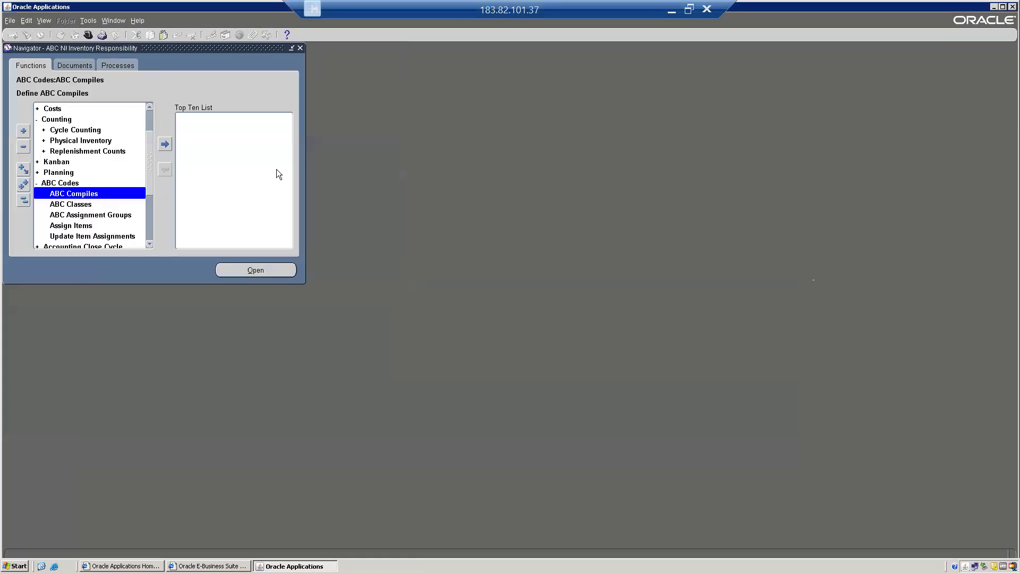
Open ABC Assignment Groups and save ABN ABC Assignment Group with its compile name cleared
click(88, 215)
double_click(89, 215)
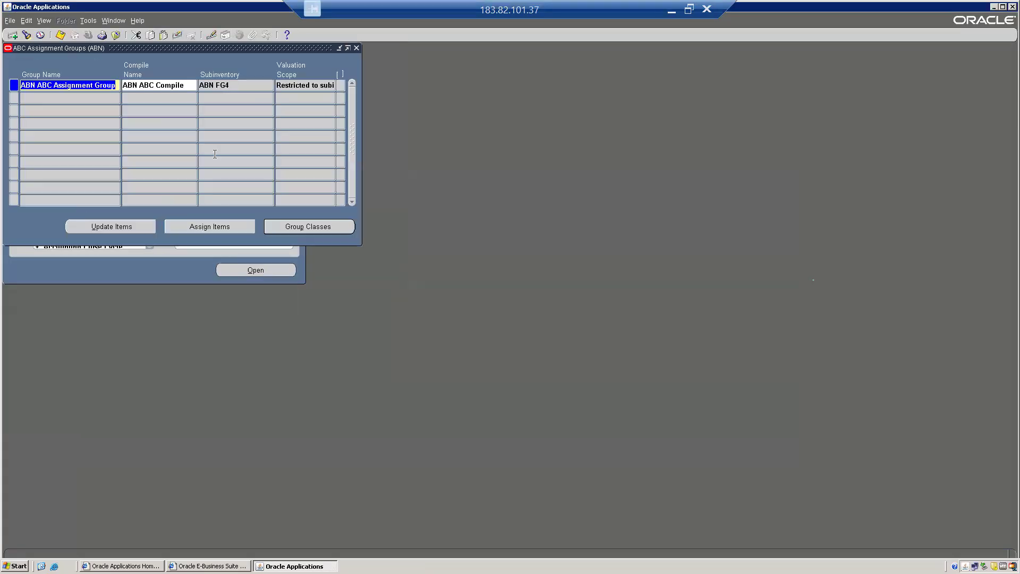
click(159, 86)
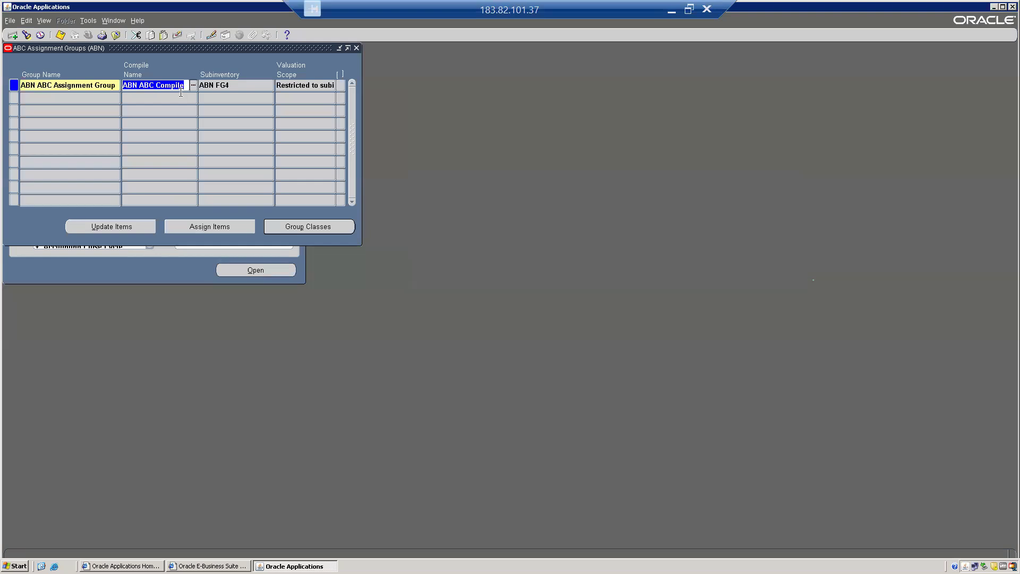
key(Delete)
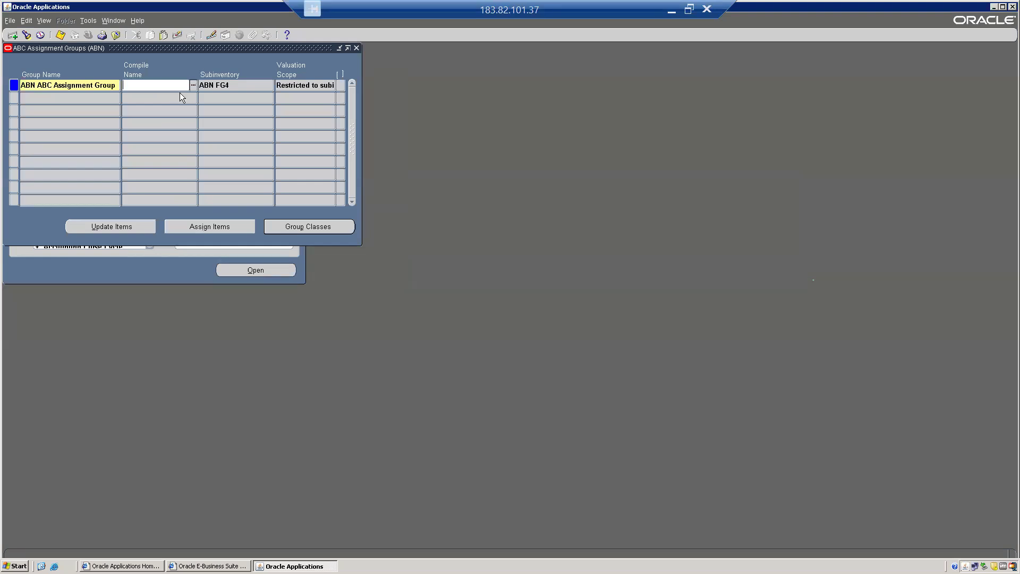
key(Tab)
key(Up)
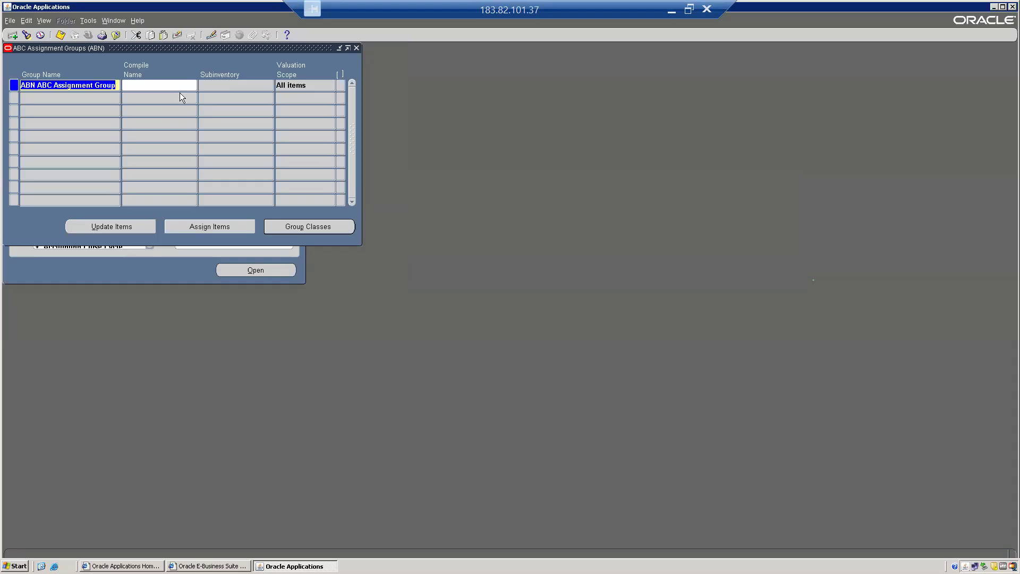
key(ctrl+s)
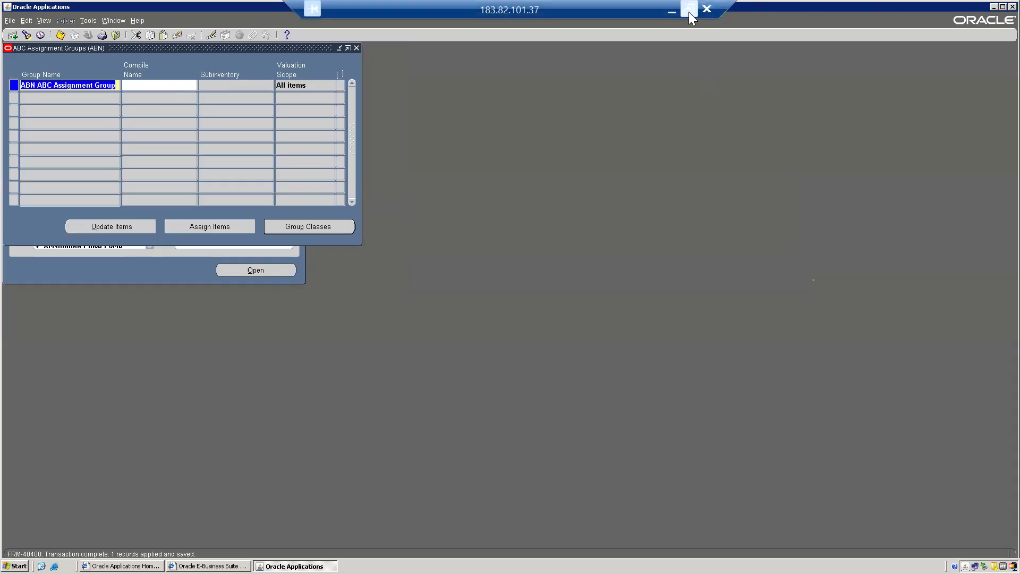
Link ABN ABC COMPILE1 to ABN ABC Assignment Group, save, and list its group classes
click(73, 98)
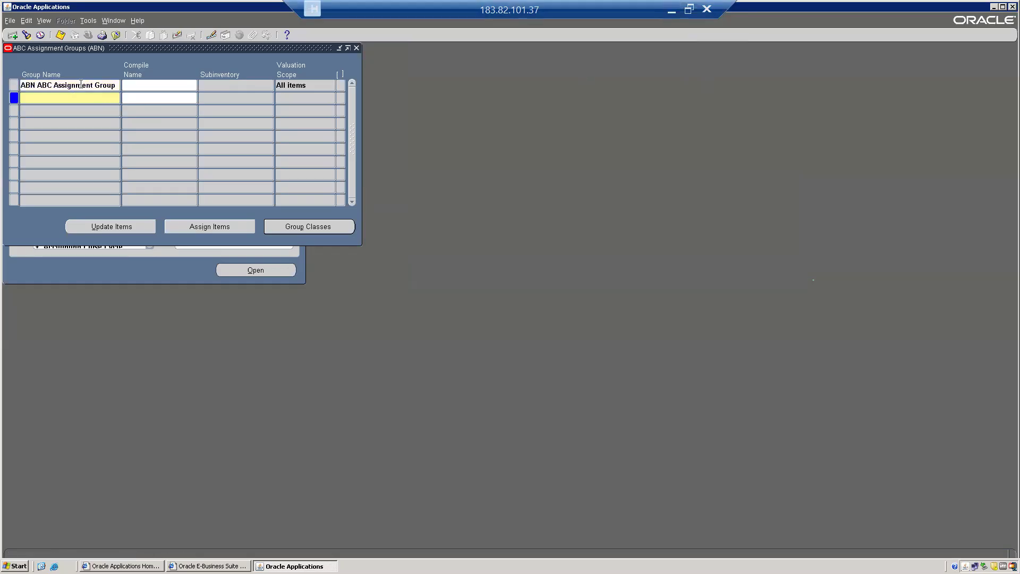
click(80, 85)
click(182, 85)
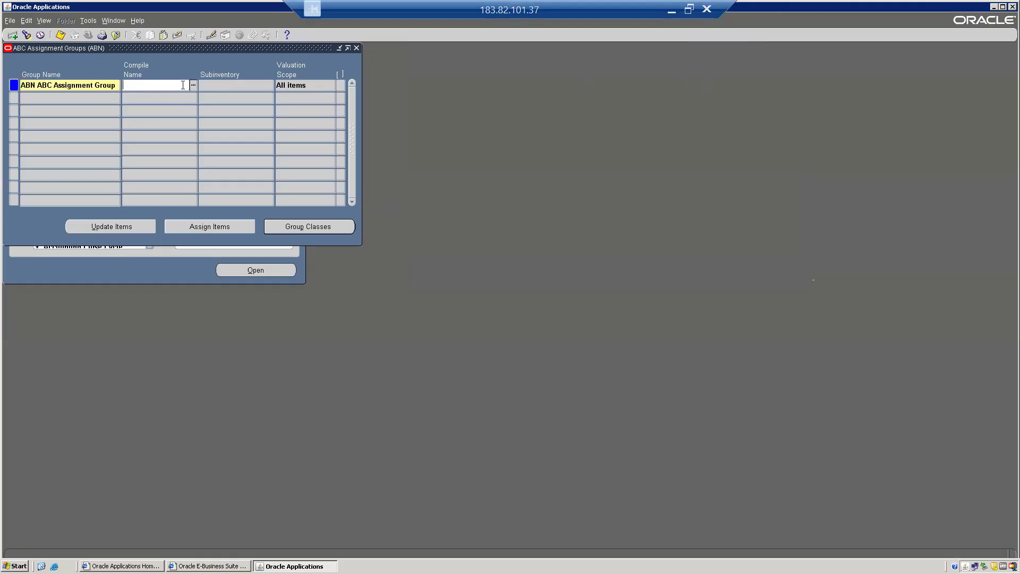
double_click(170, 87)
key(Return)
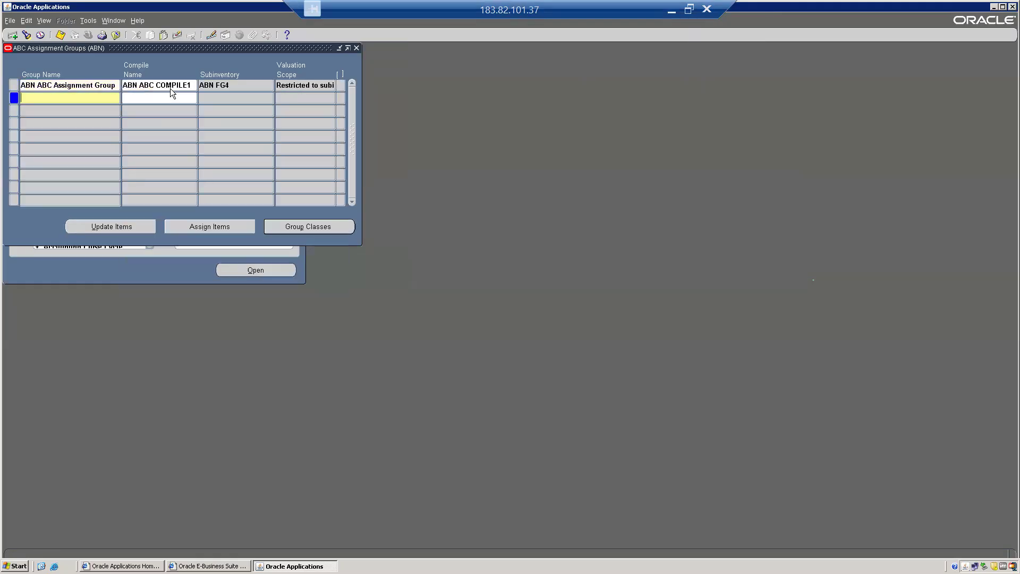
click(182, 86)
key(ctrl+s)
click(307, 227)
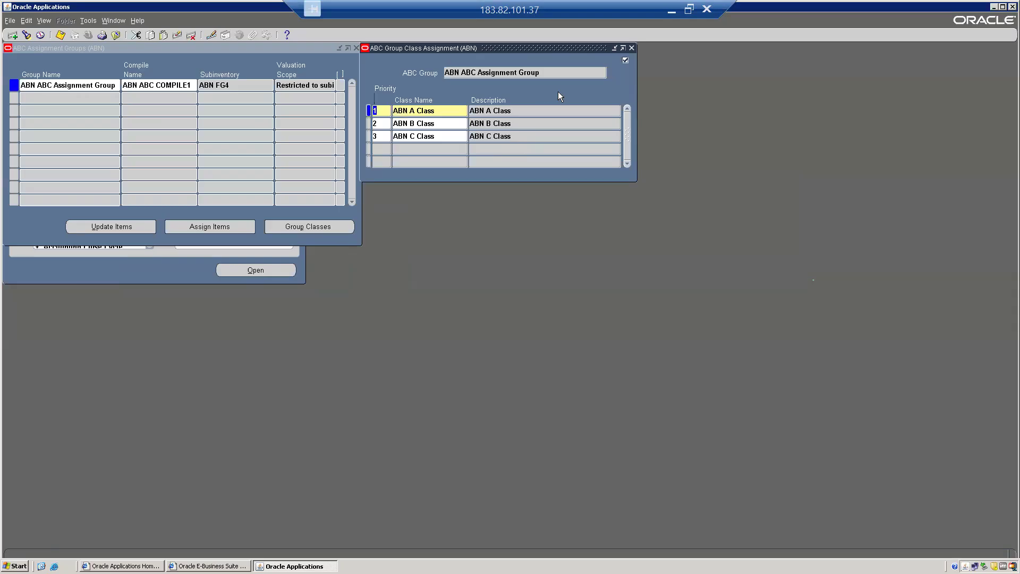
In Assign Items, enter sequences 1, 2 and 3 for the ABN A, B and C Class rows
click(631, 48)
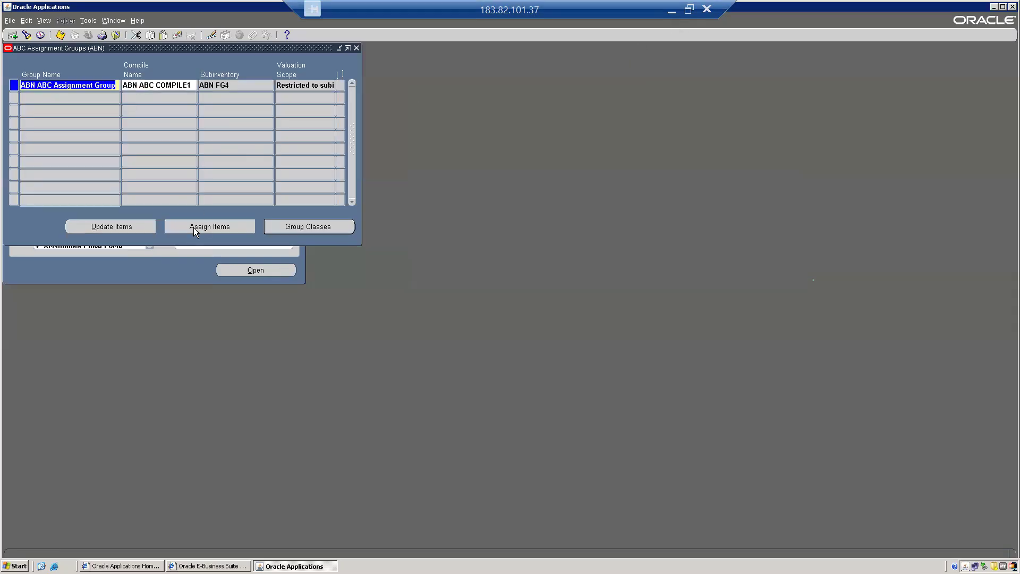
click(218, 229)
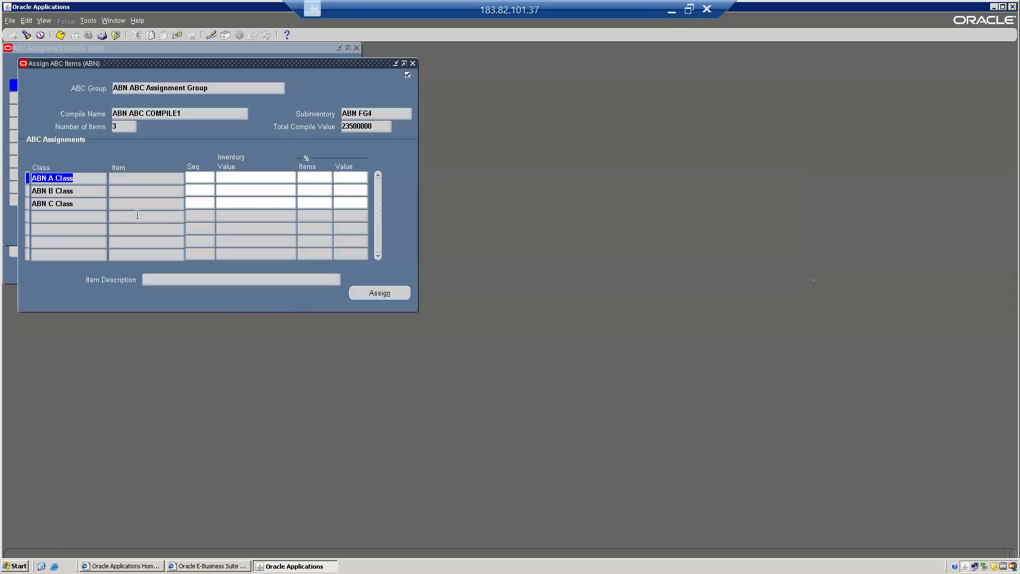
drag(149, 63, 284, 100)
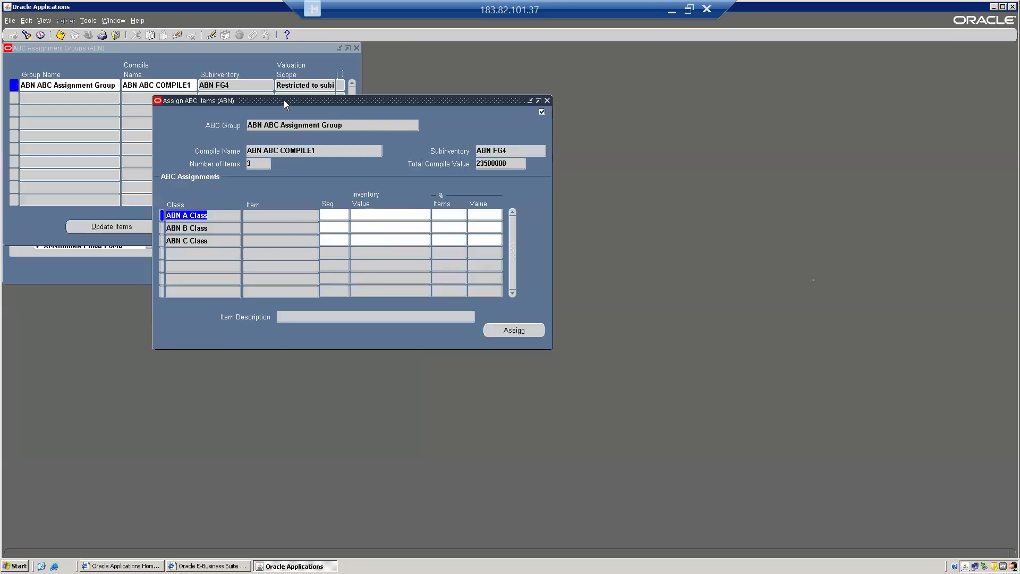
click(335, 213)
key(Tab)
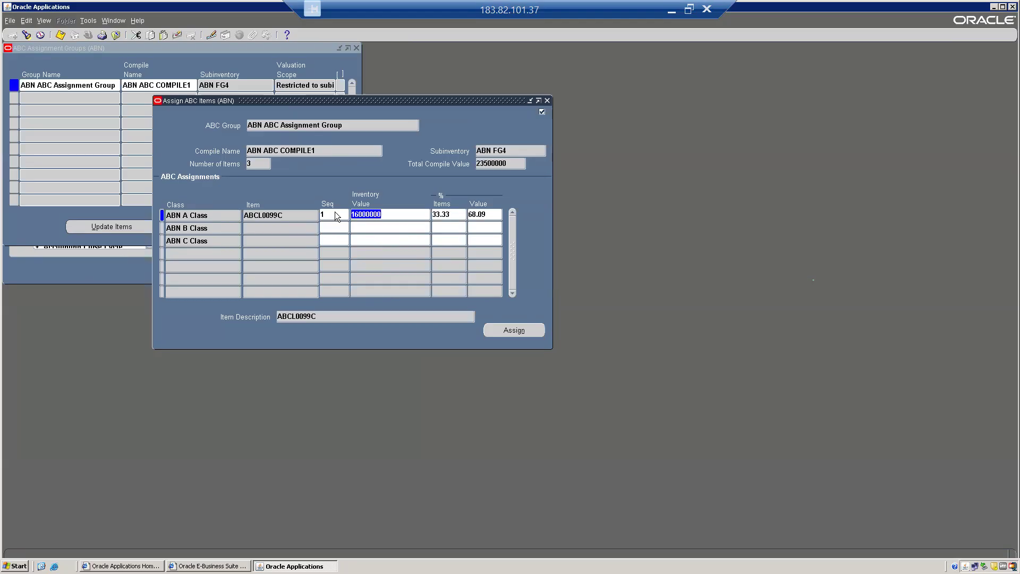
click(333, 227)
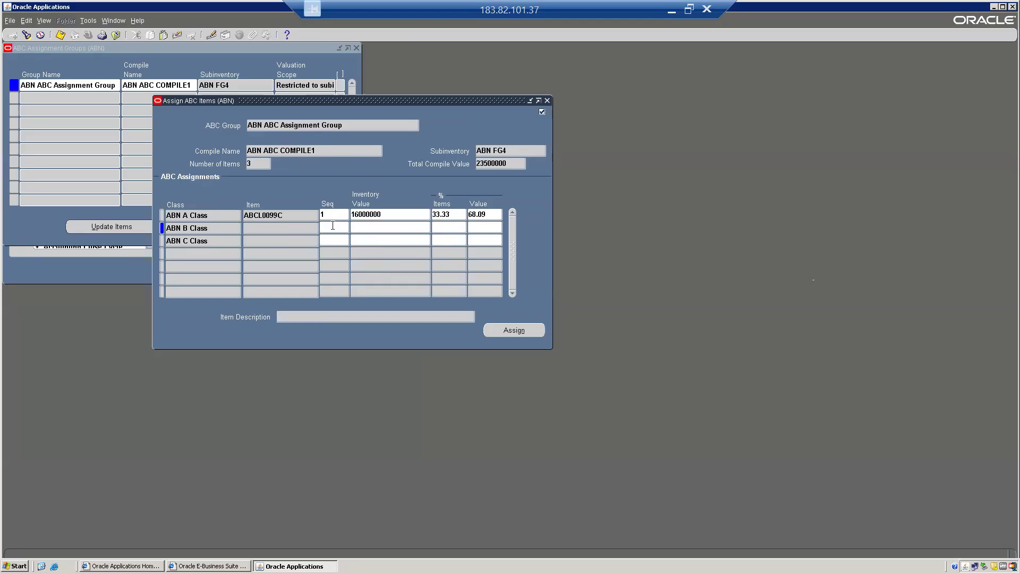
text(2)
key(Tab)
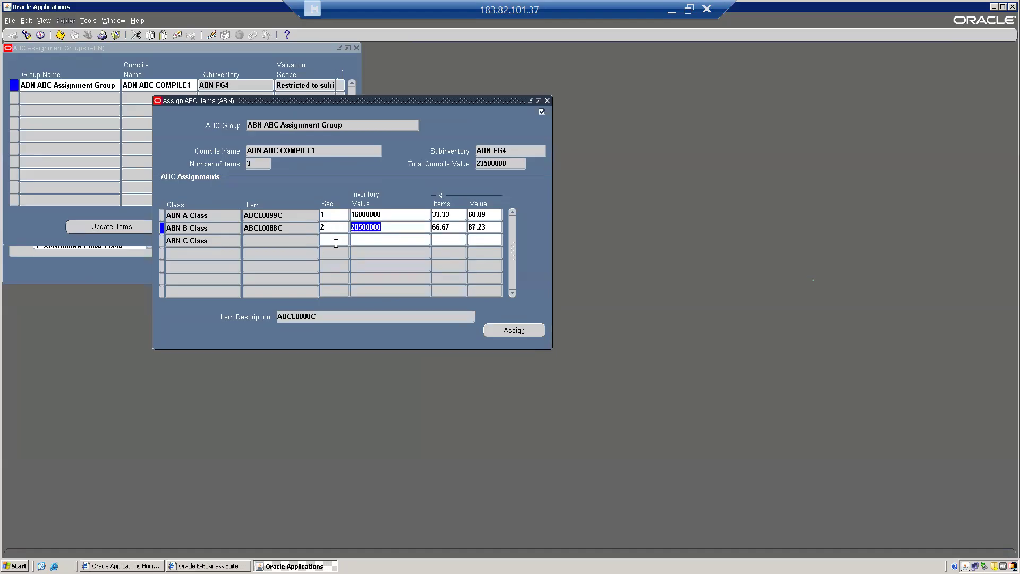
click(336, 243)
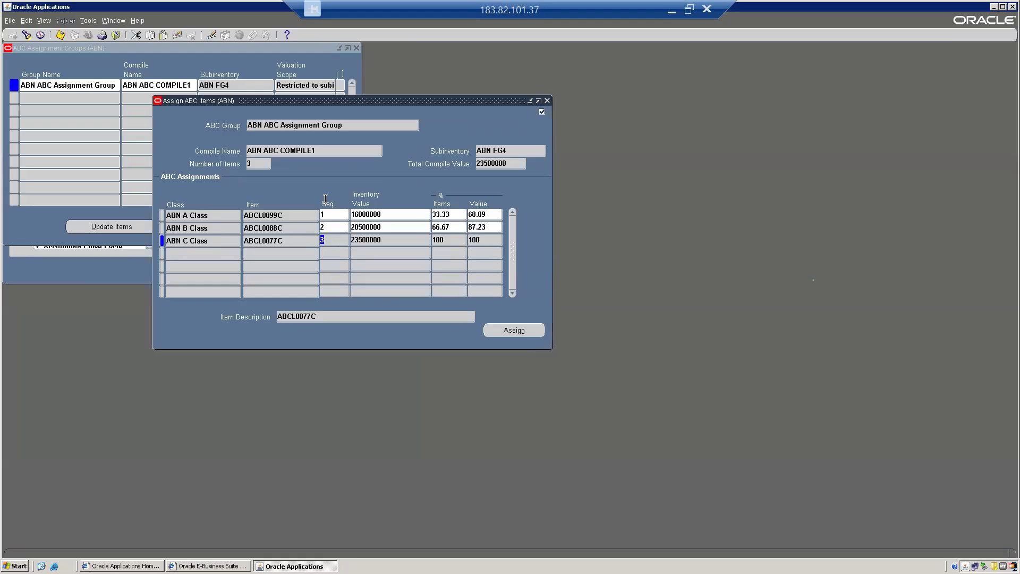
click(389, 216)
key(alt+Tab)
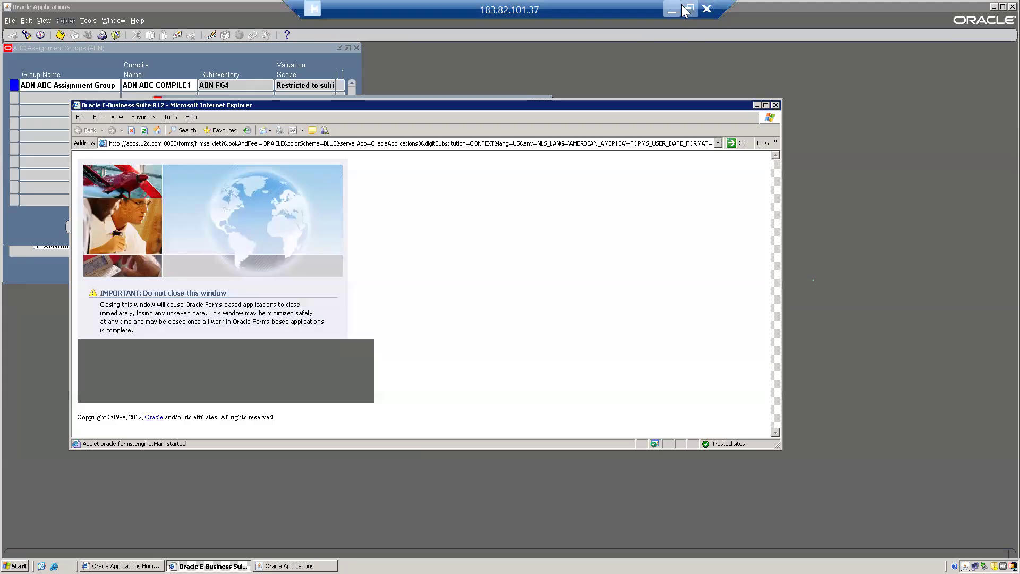
In the Google Sheets Cycle Count Example, add an 'Inventory Value' header in J33
click(690, 10)
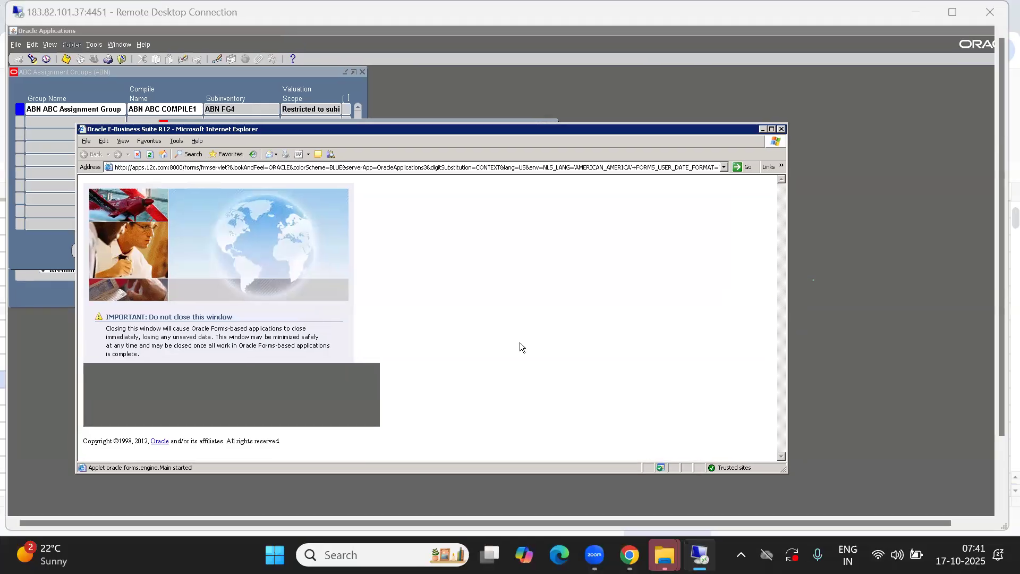
key(alt+Tab)
click(334, 416)
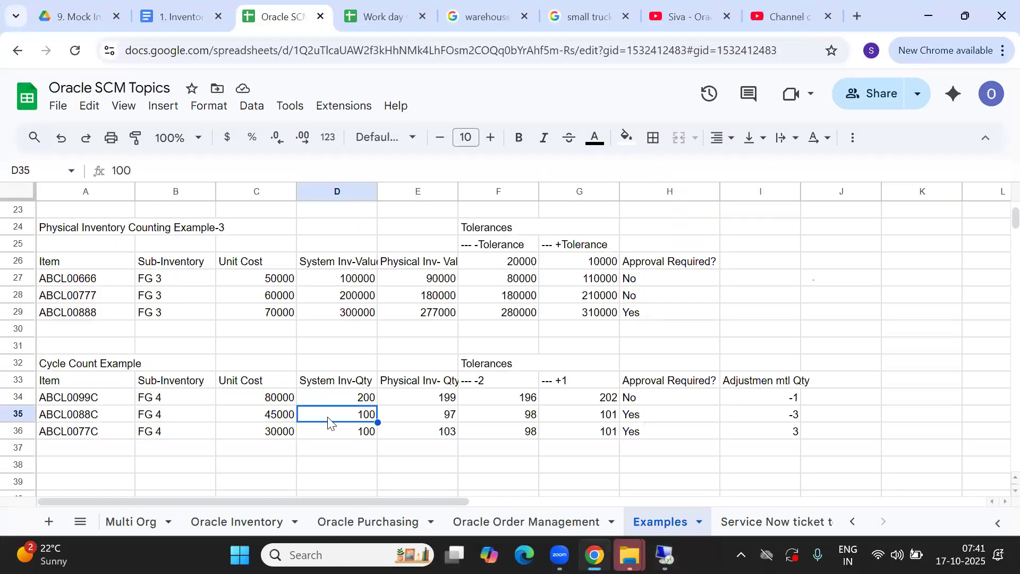
drag(269, 402, 325, 396)
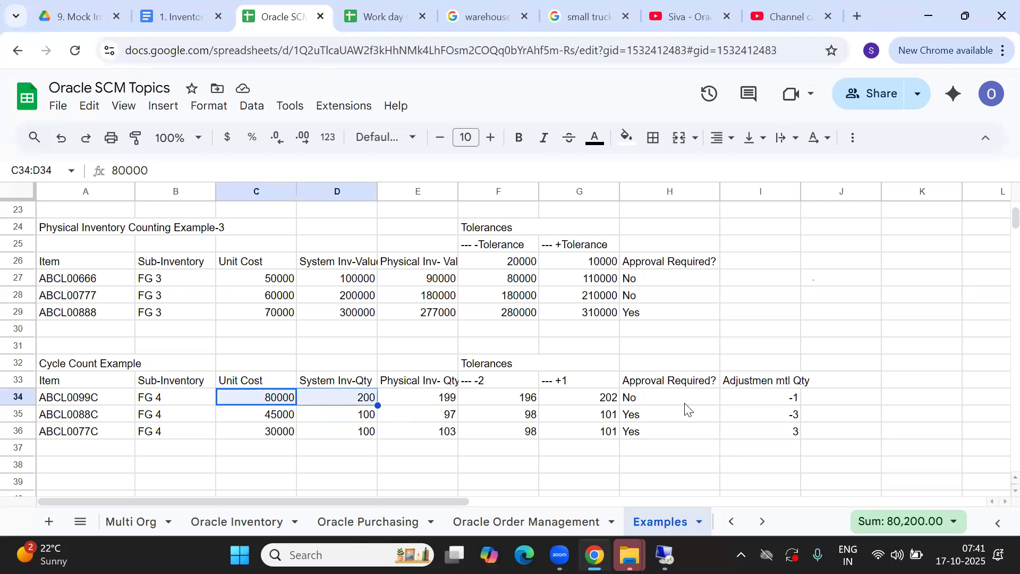
click(856, 382)
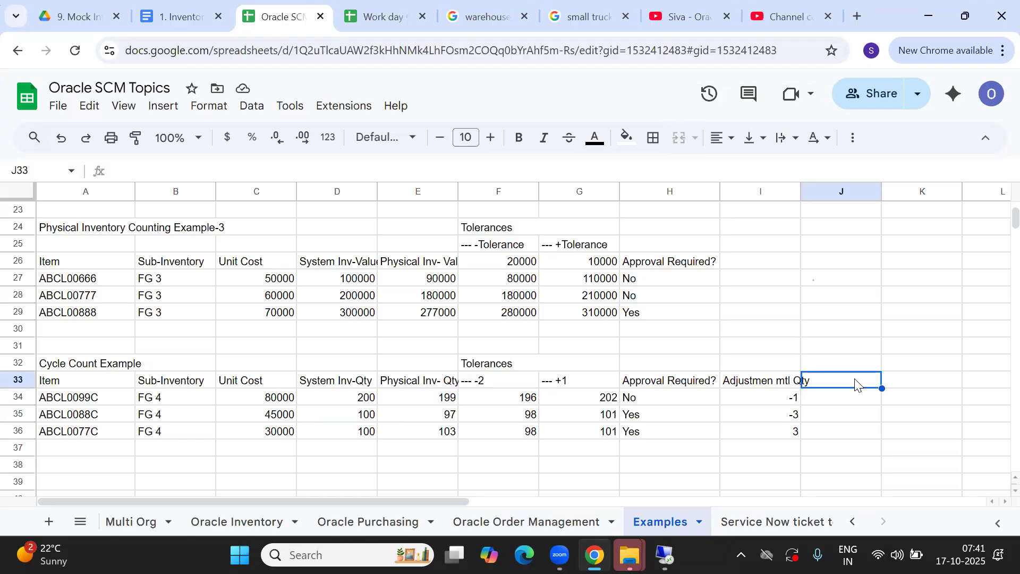
text(INV)
key(BackSpace)
key(BackSpace)
key(BackSpace)
text(Inventory)
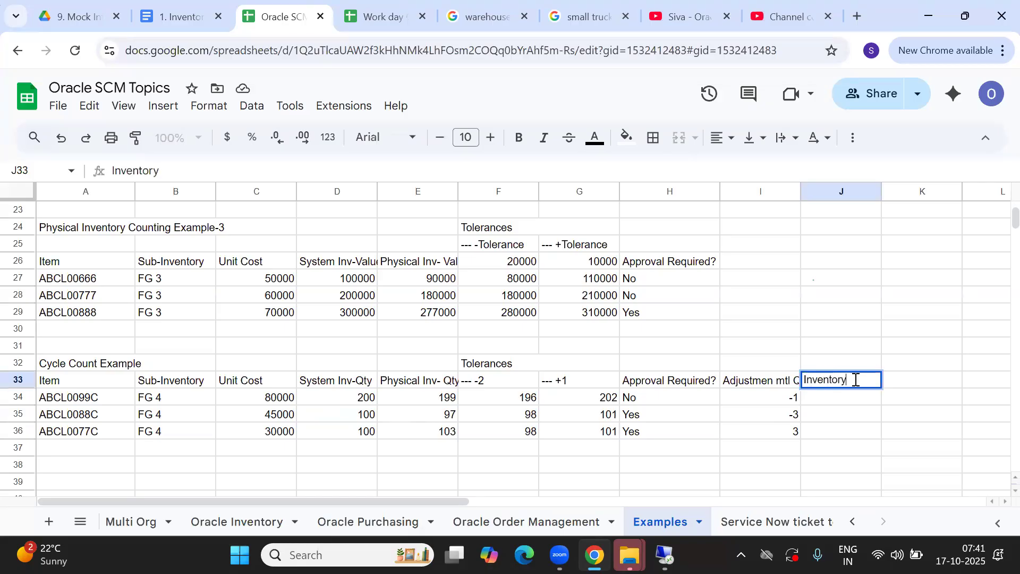
text( Value)
key(Return)
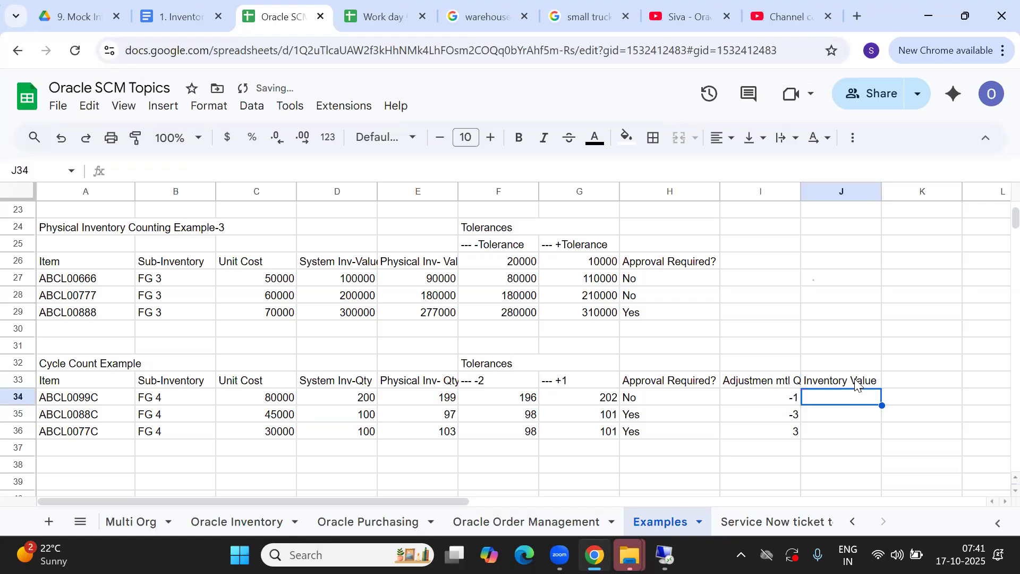
Enter =C34*D34 in J34, autofill rows 35–36, and confirm J34:J36 totals 23500000
text(=)
click(265, 402)
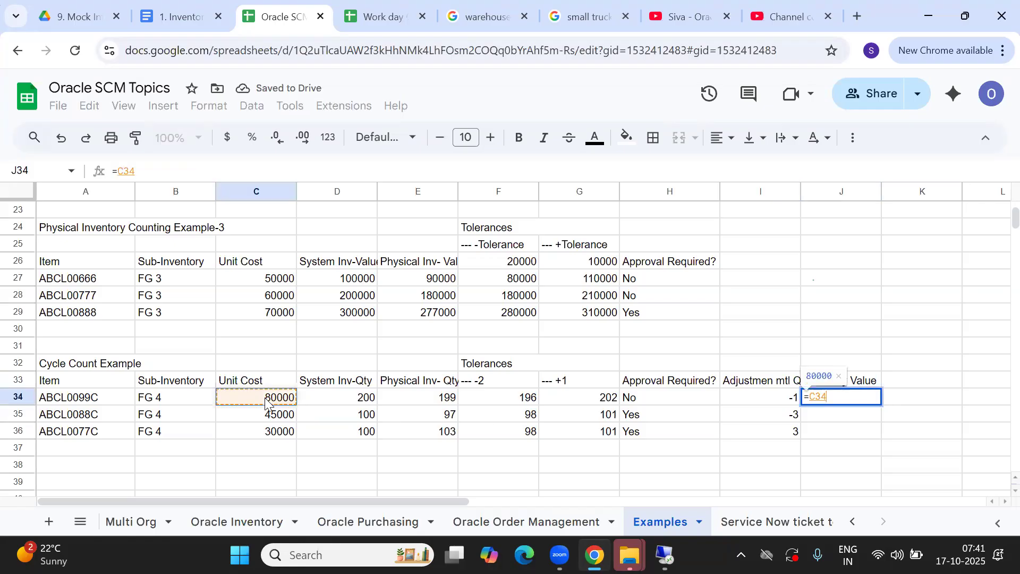
text(*)
click(365, 401)
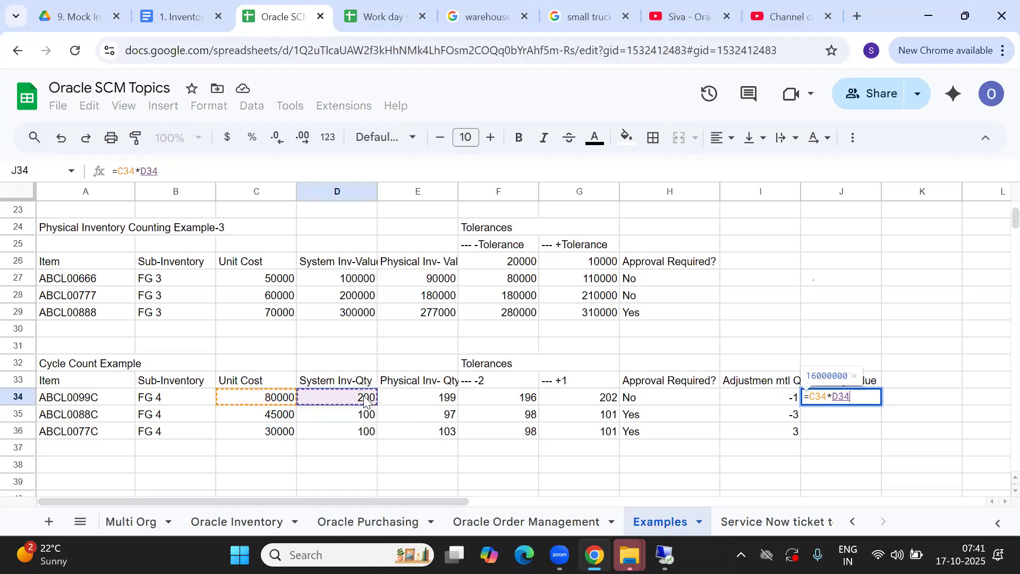
key(Return)
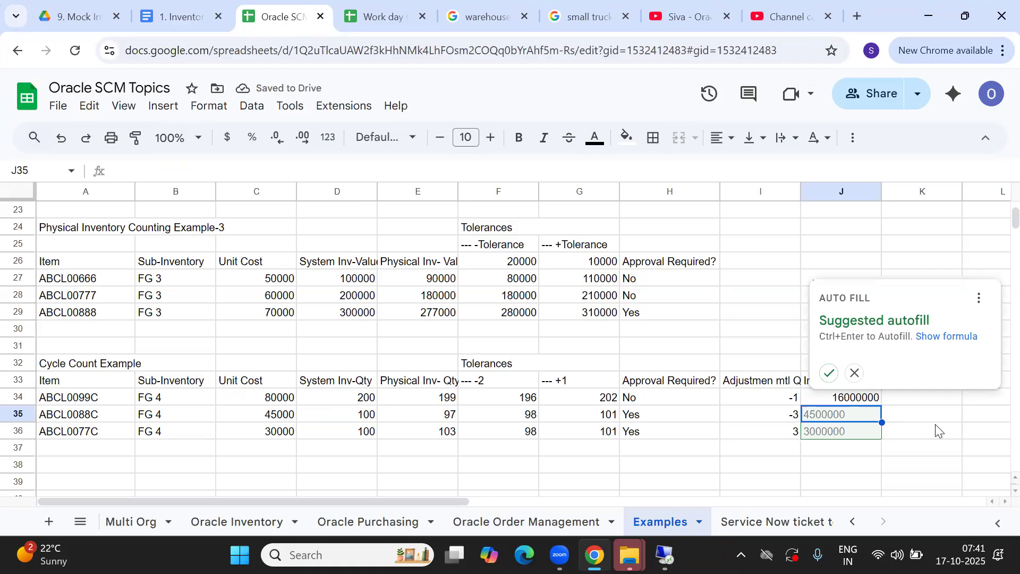
click(828, 373)
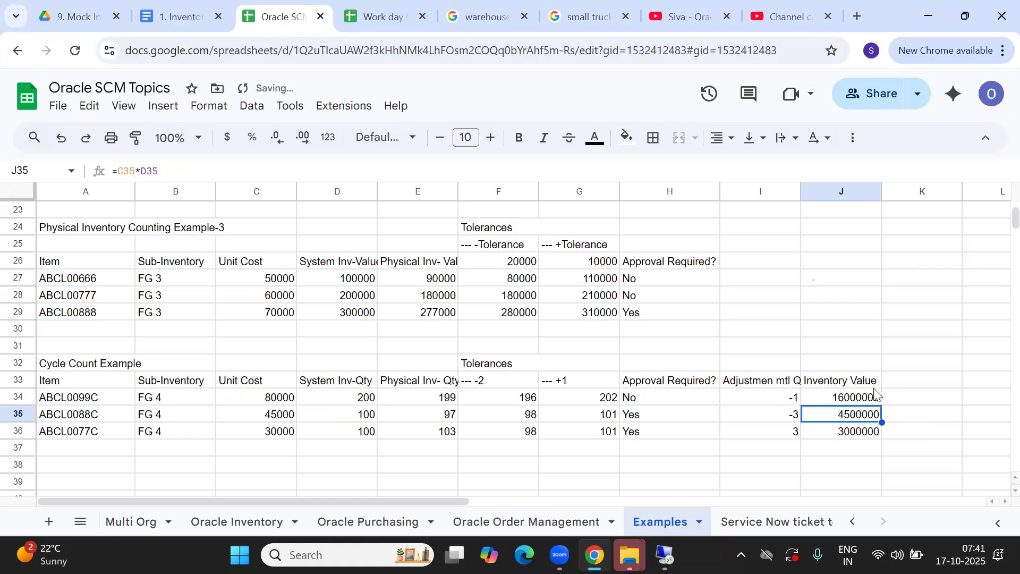
click(845, 433)
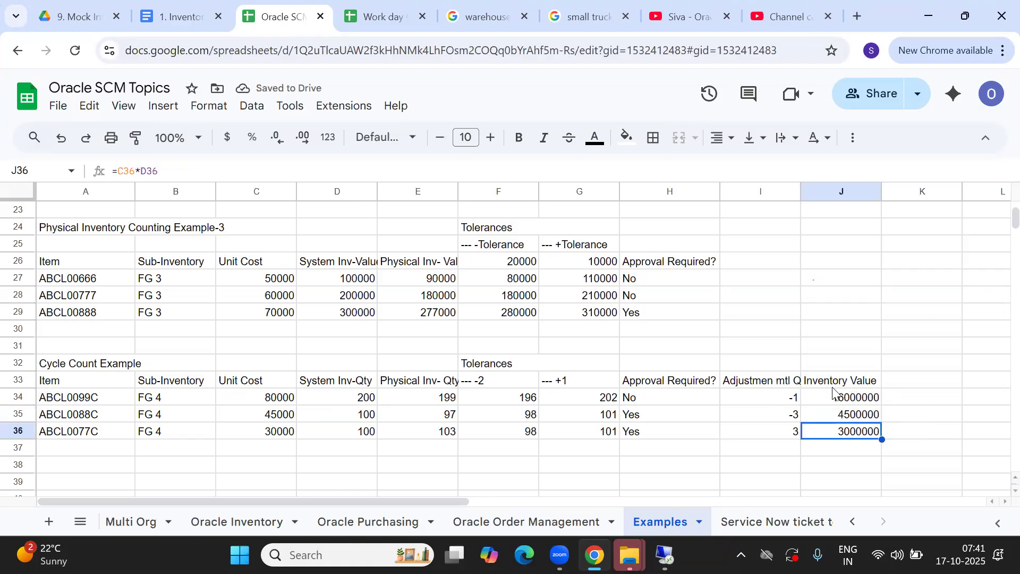
drag(841, 399, 849, 433)
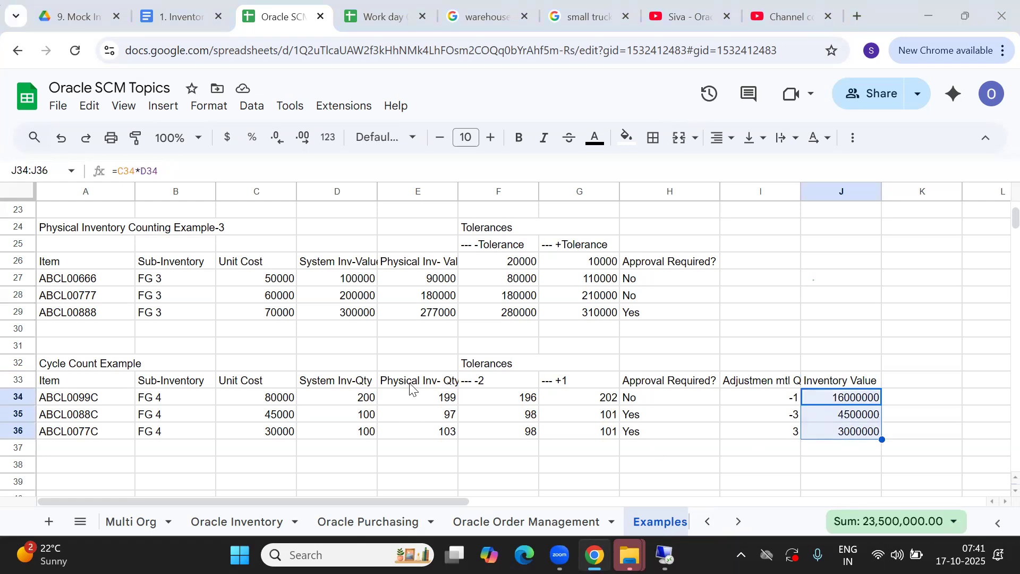
key(alt+Tab)
click(99, 82)
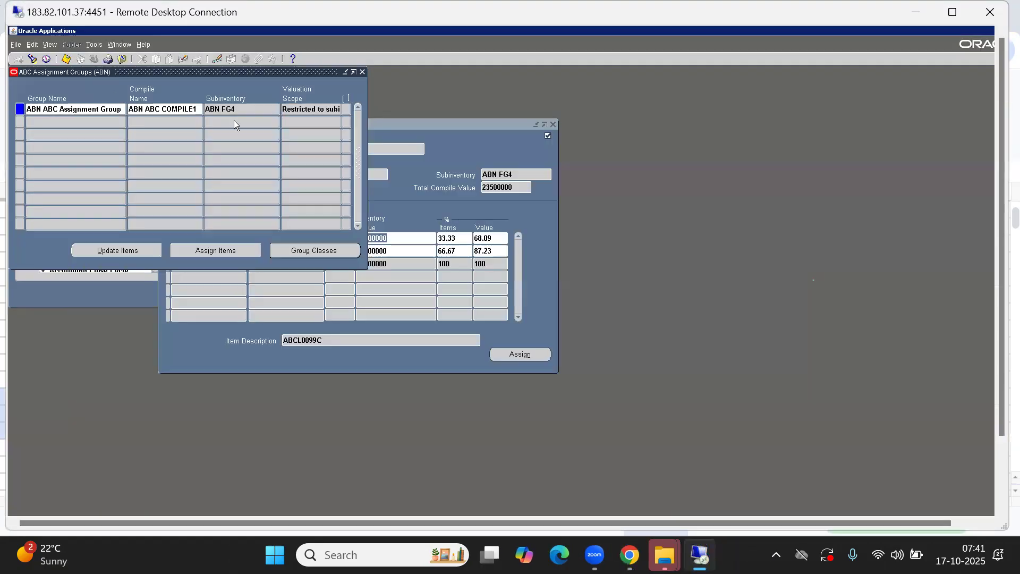
Review the Assign ABC Items form, then check the D35 quantity in Google Sheets
click(429, 204)
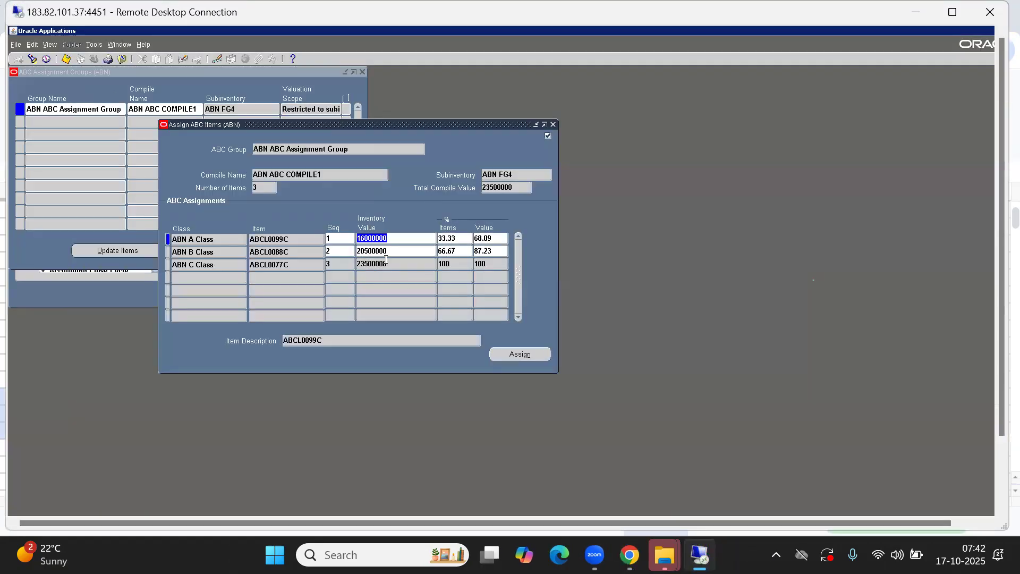
key(alt+Tab)
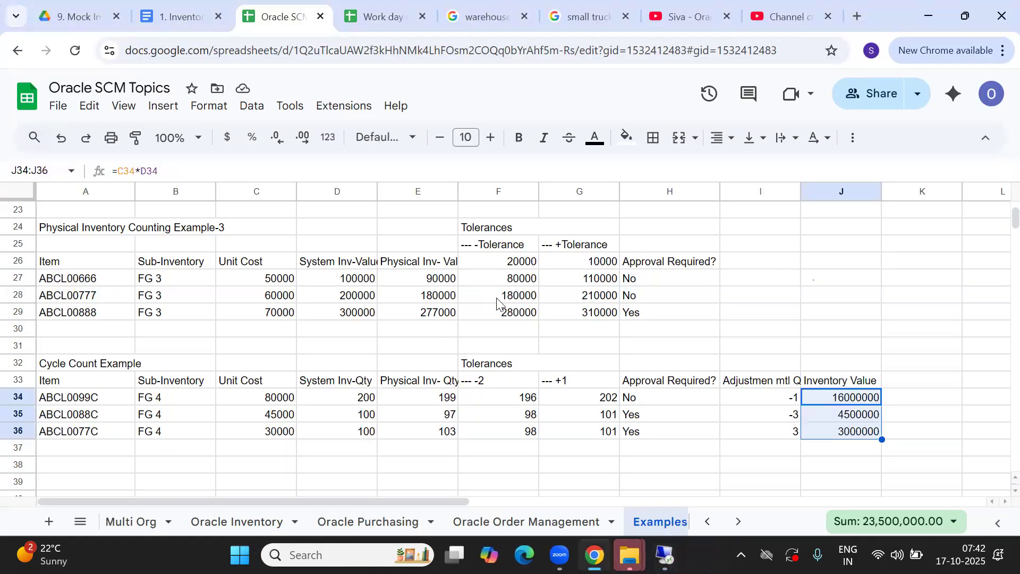
click(345, 419)
Check the 45000 unit cost in C35, then open View > Requests in Oracle
click(282, 421)
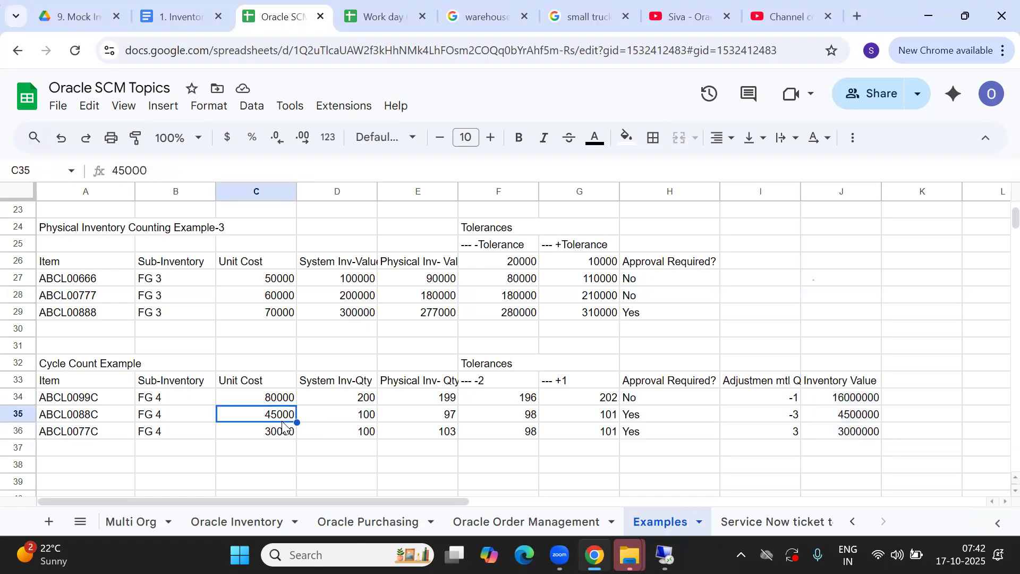
key(alt+Tab)
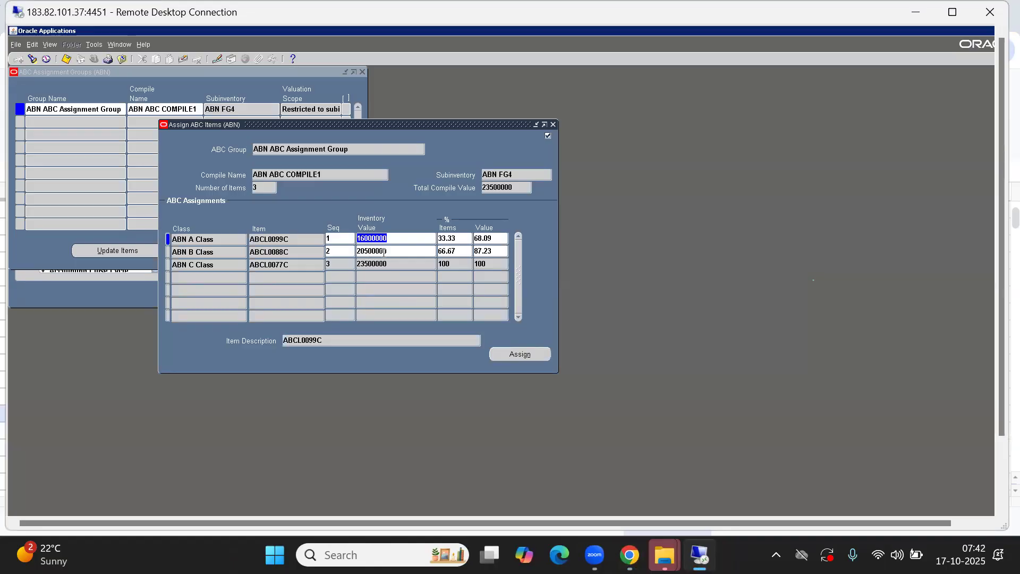
key(alt+Tab)
key(alt+Tab)
scroll(996, 298, down, 3)
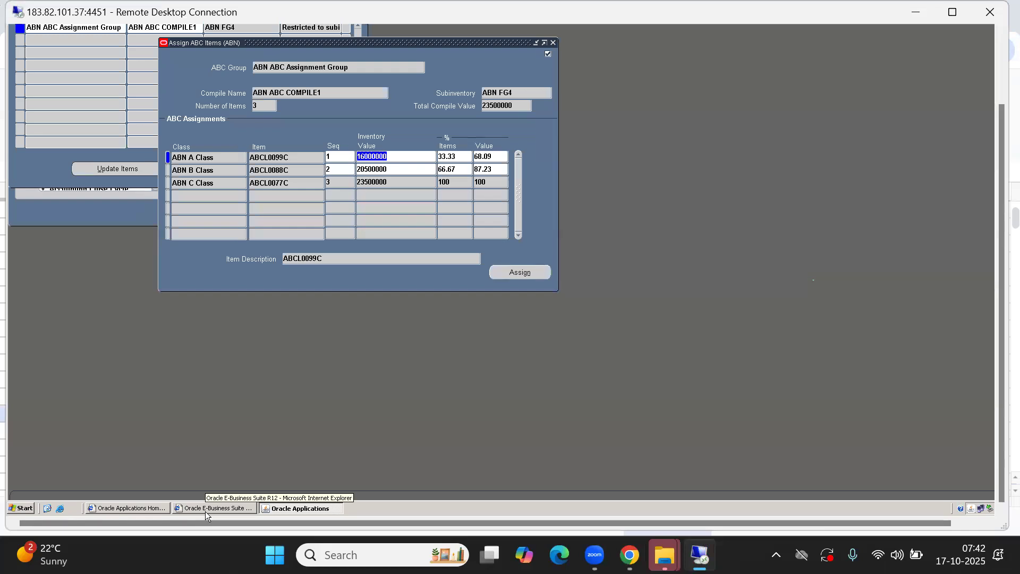
scroll(997, 188, up, 3)
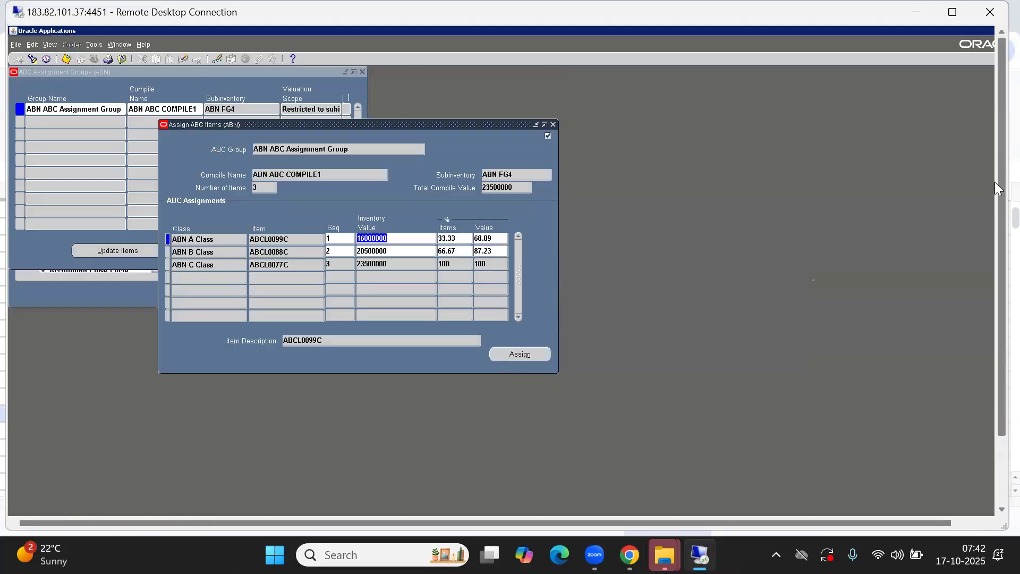
click(49, 46)
click(62, 180)
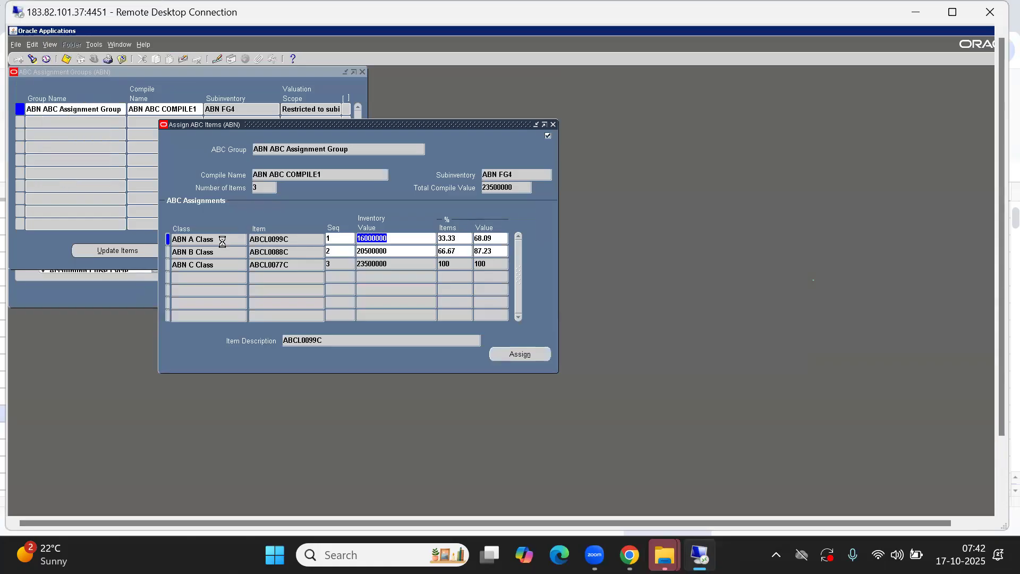
Find the completed requests and open the ABC descending value report output
click(323, 299)
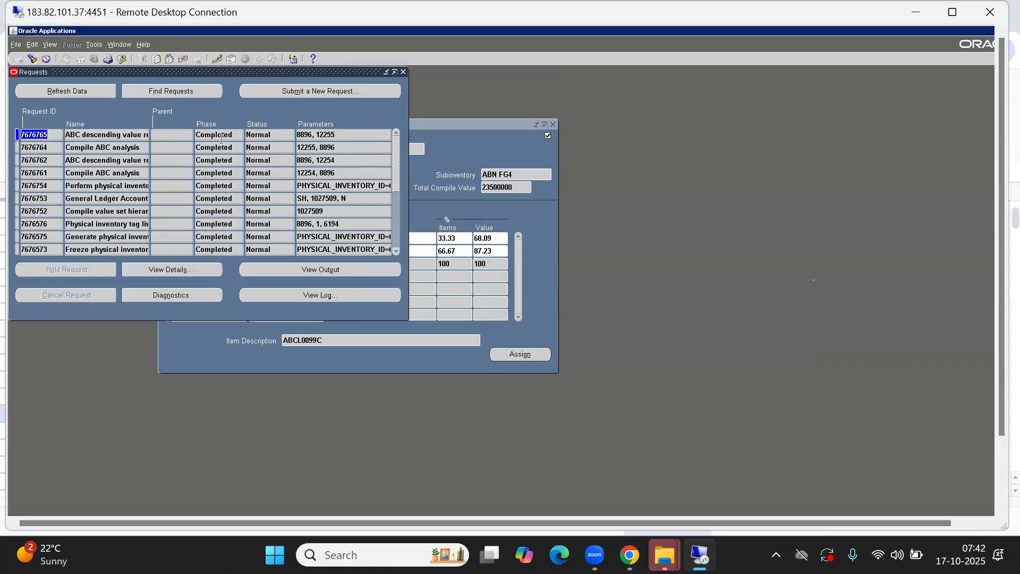
click(143, 136)
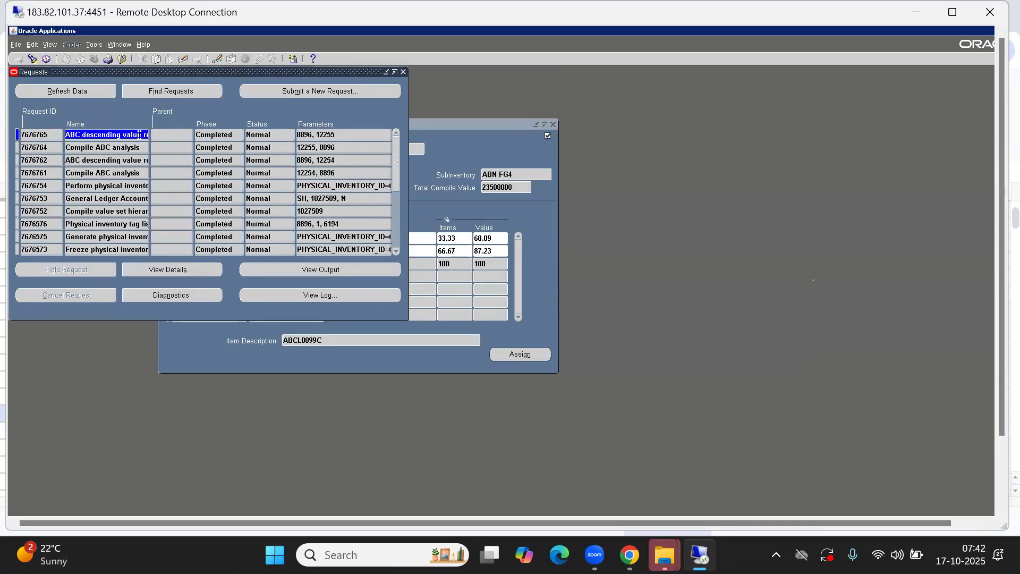
click(311, 271)
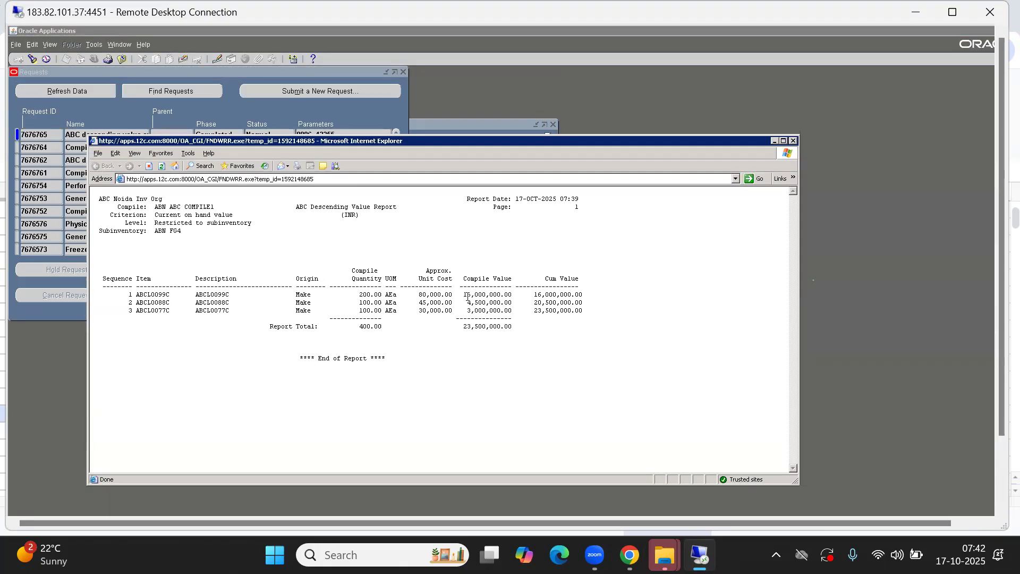
Compare the report's item values with the spreadsheet's 23,500,000 total, then bring Assign ABC Items forward
key(alt+Tab)
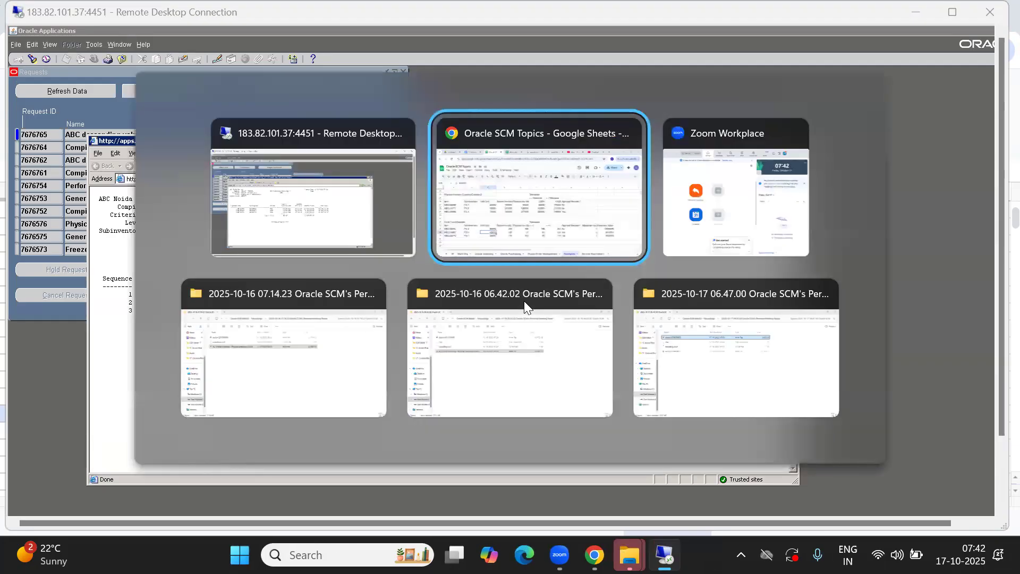
click(847, 420)
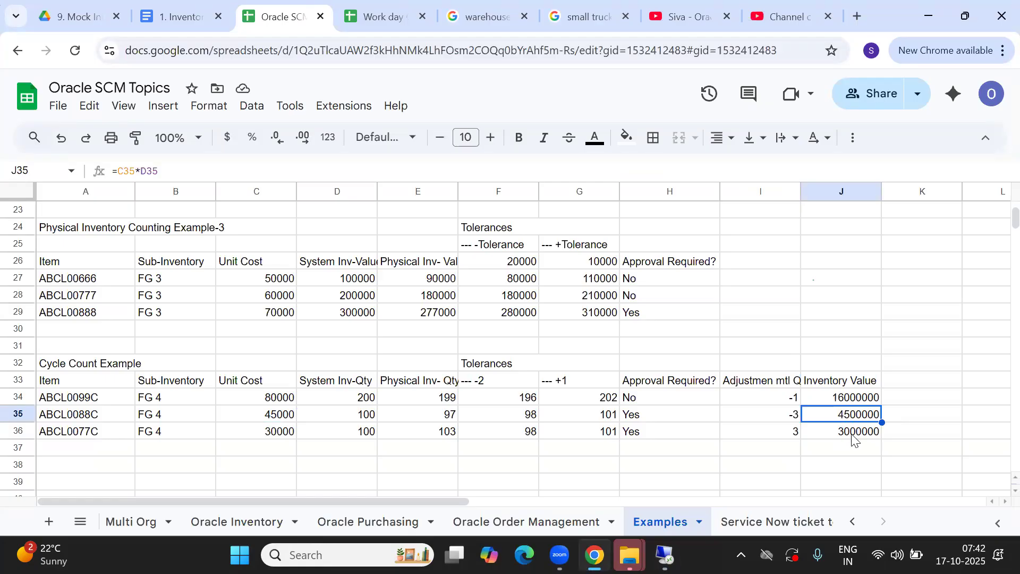
key(alt+Tab)
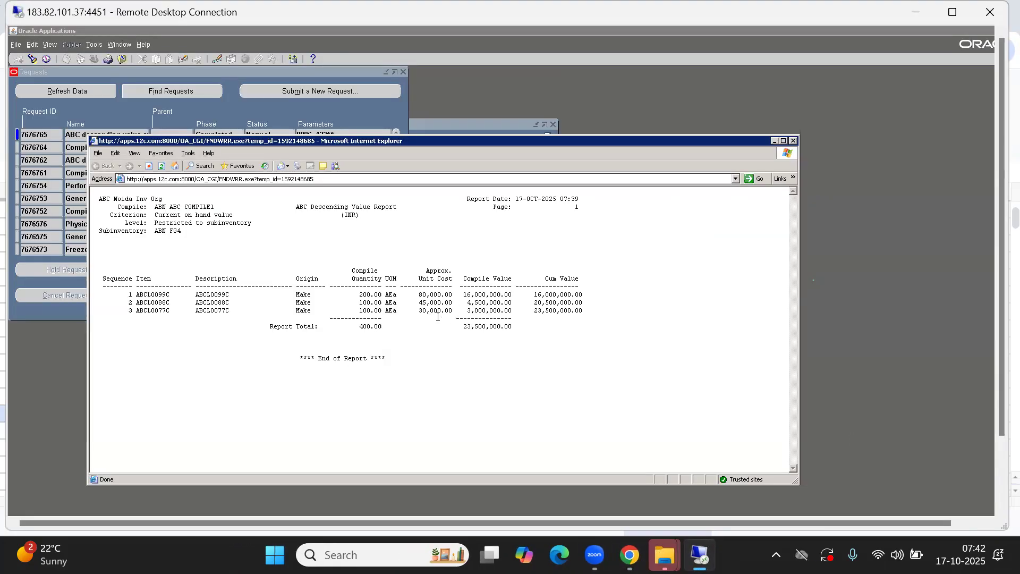
drag(427, 308, 420, 290)
click(428, 306)
key(alt+Tab)
key(alt+Tab)
key(alt+Tab)
key(alt+shift+Tab)
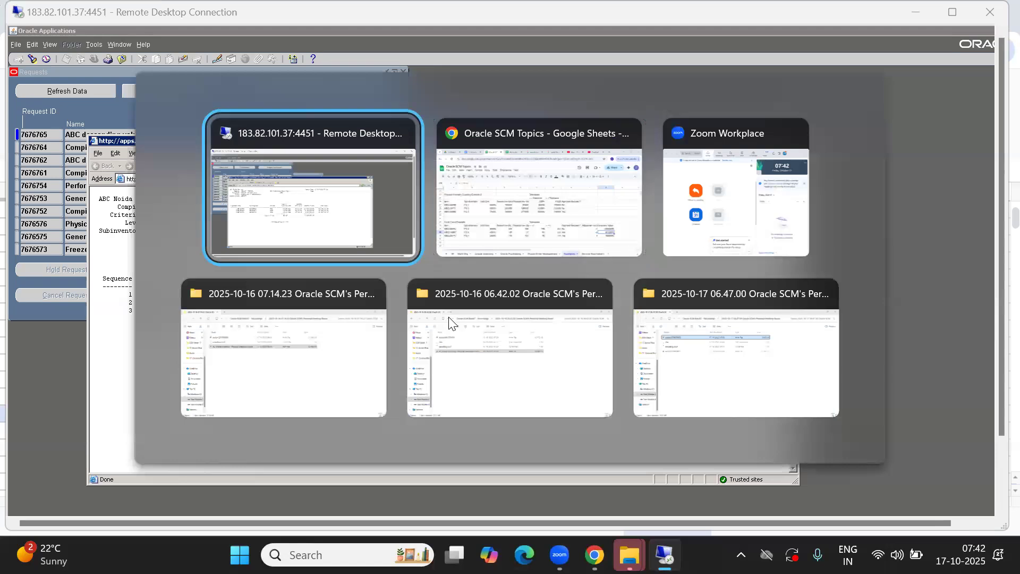
click(467, 123)
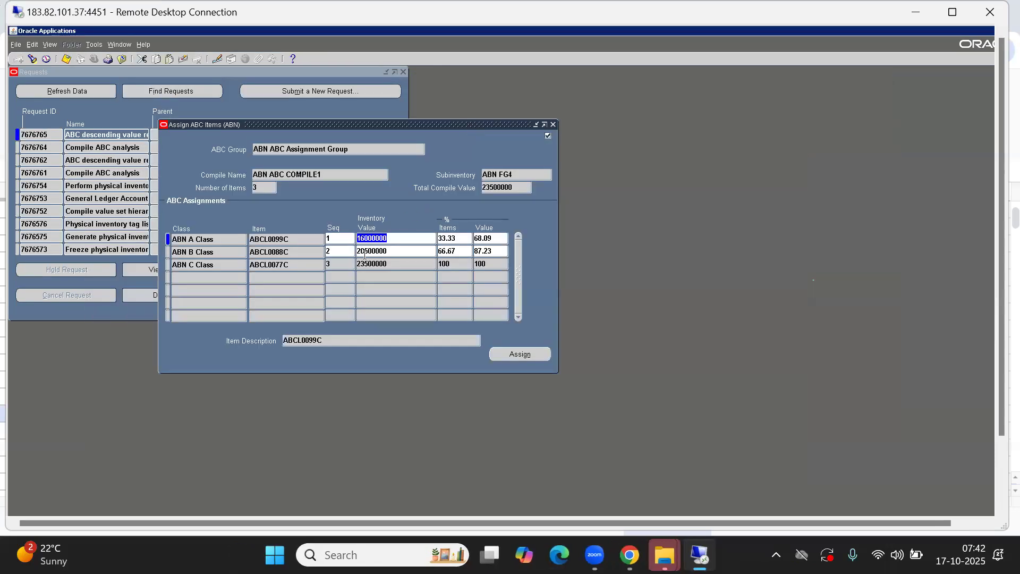
Inspect row 1: value 16000000, item ABCL0099C, sequence 1 and 33.33 % Items; open Start
click(392, 238)
double_click(276, 239)
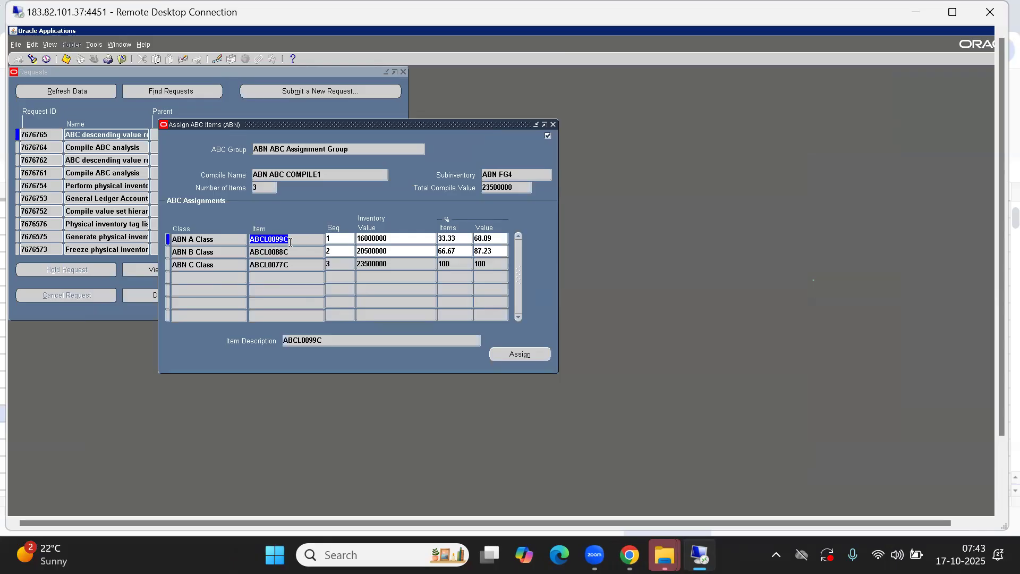
click(337, 239)
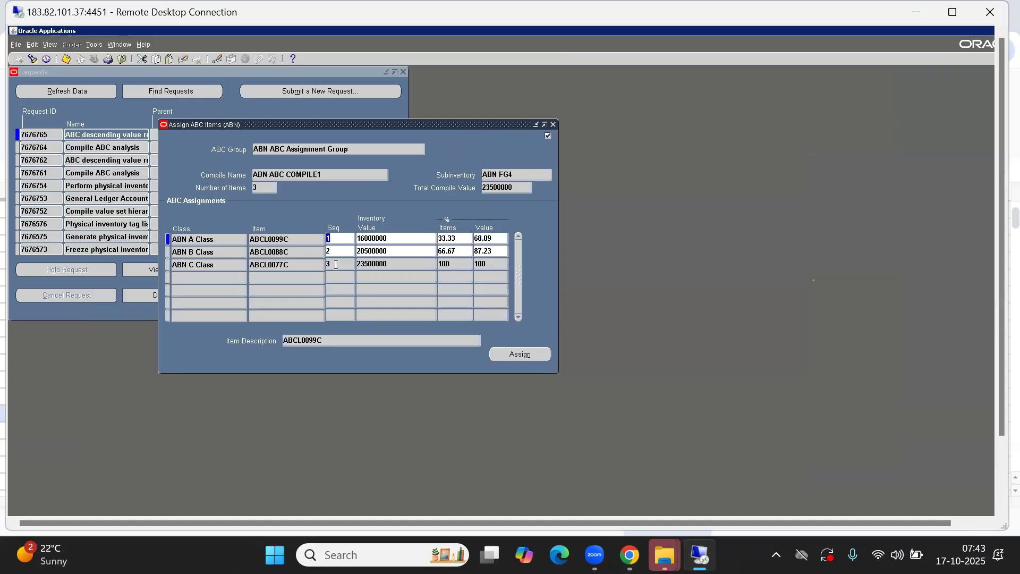
click(458, 239)
key(super)
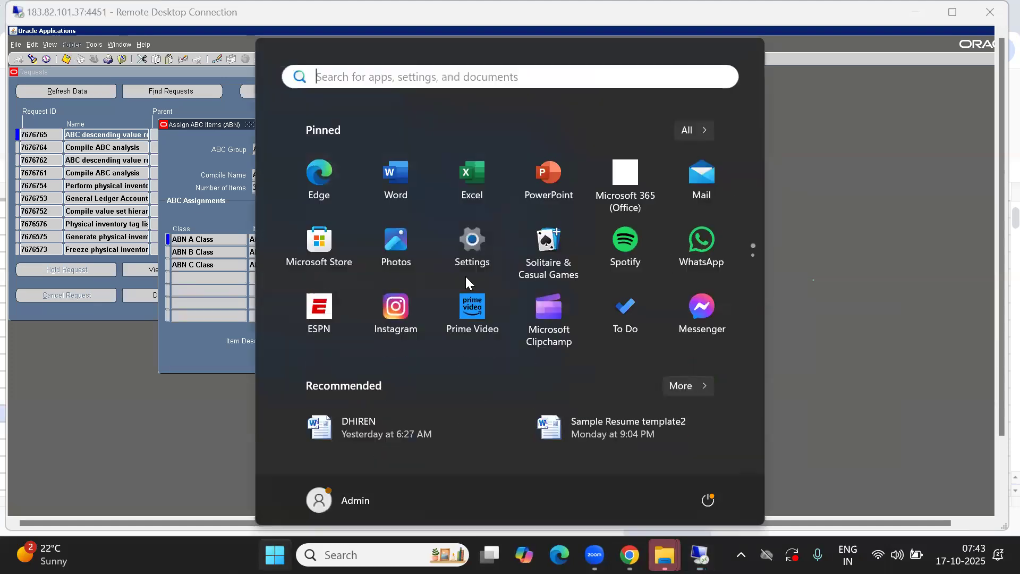
Launch Calculator from Start search and compute 1 ÷ 3
text(ca)
key(Return)
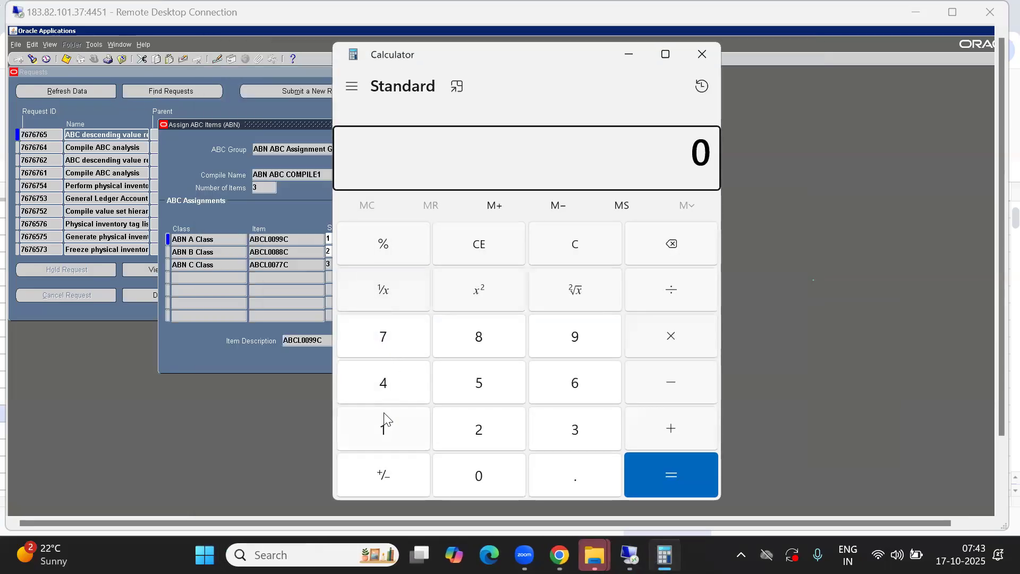
click(382, 428)
click(380, 243)
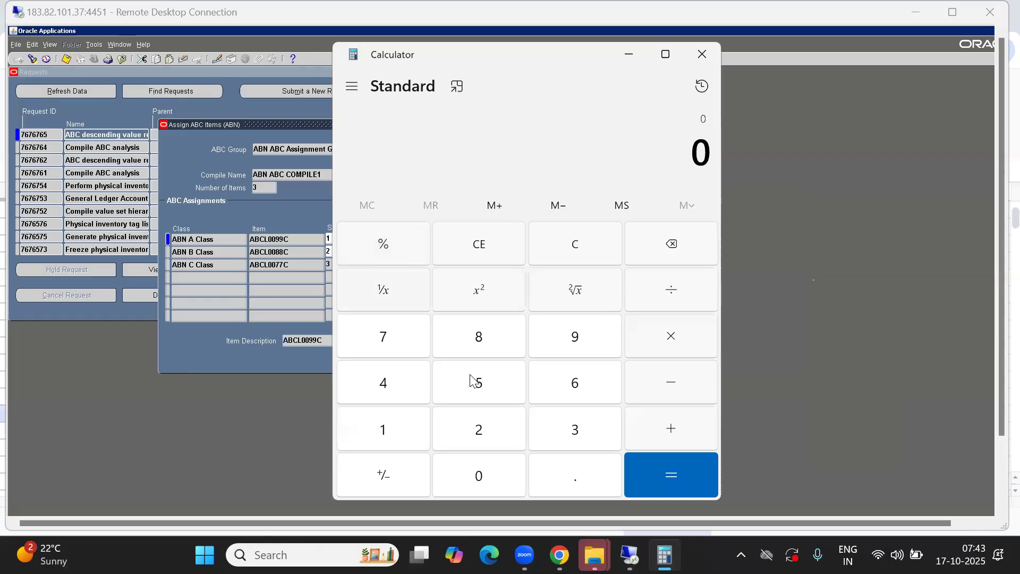
click(570, 427)
click(564, 251)
click(379, 427)
click(573, 440)
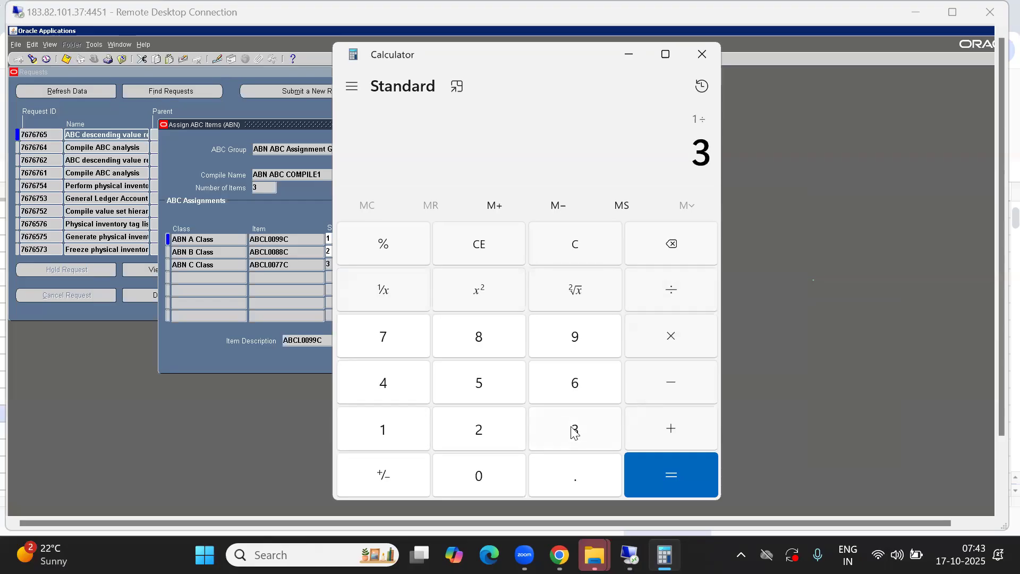
click(680, 479)
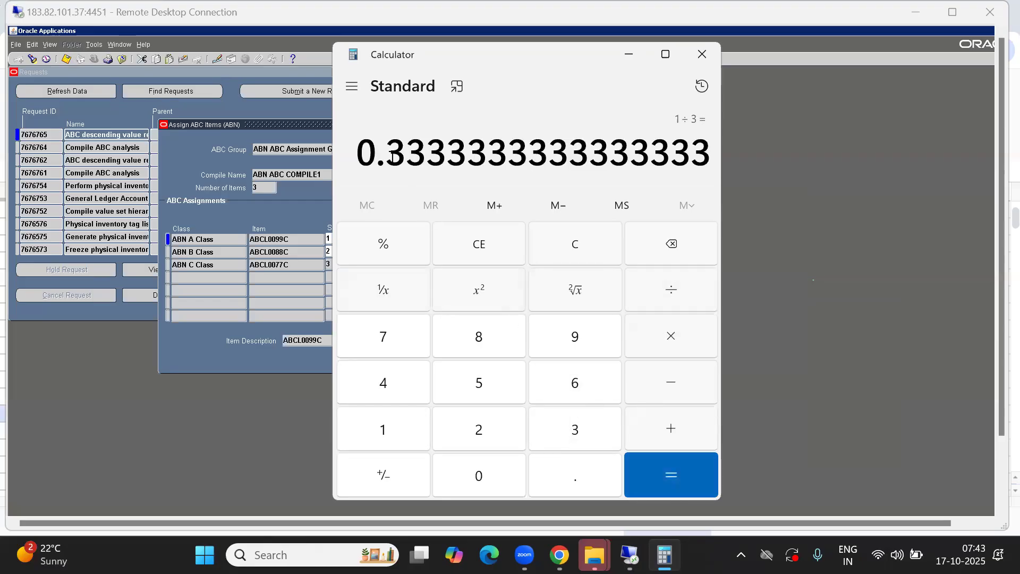
drag(362, 154, 420, 151)
key(alt)
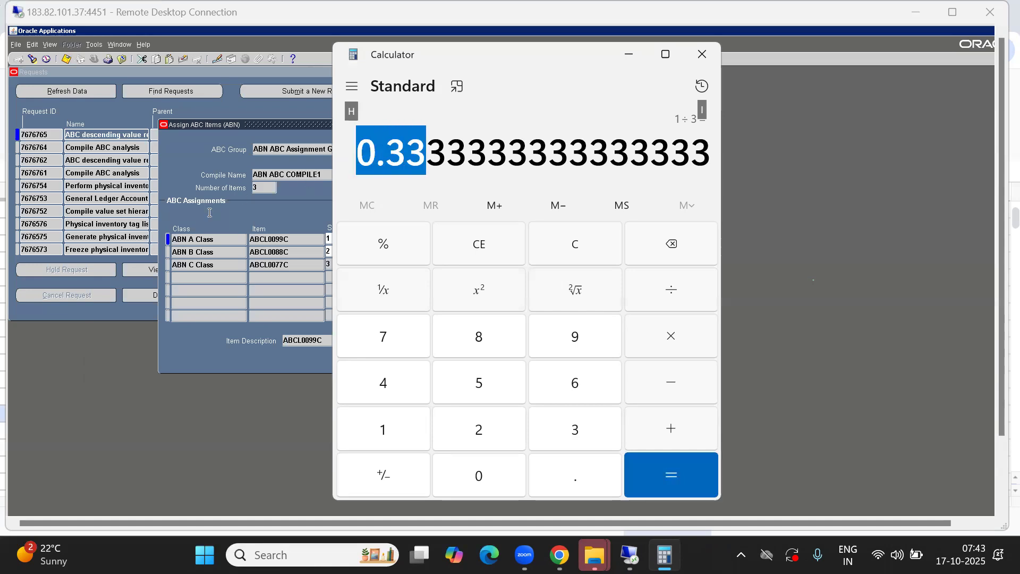
Multiply the result by 100 to get 33.33, compare it with ABN A Class's % Items, and clear
click(179, 166)
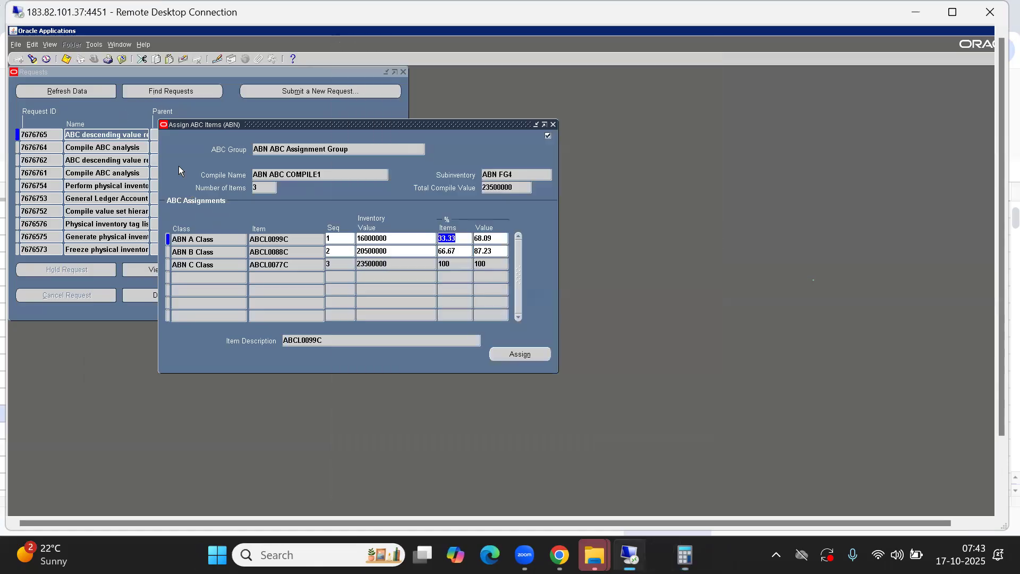
double_click(448, 239)
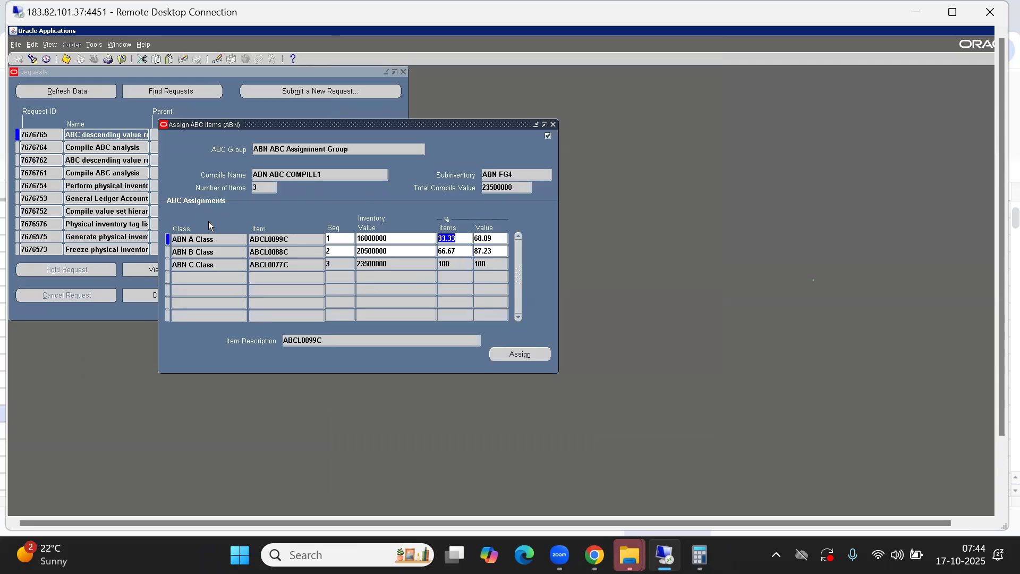
key(alt+Tab)
click(677, 338)
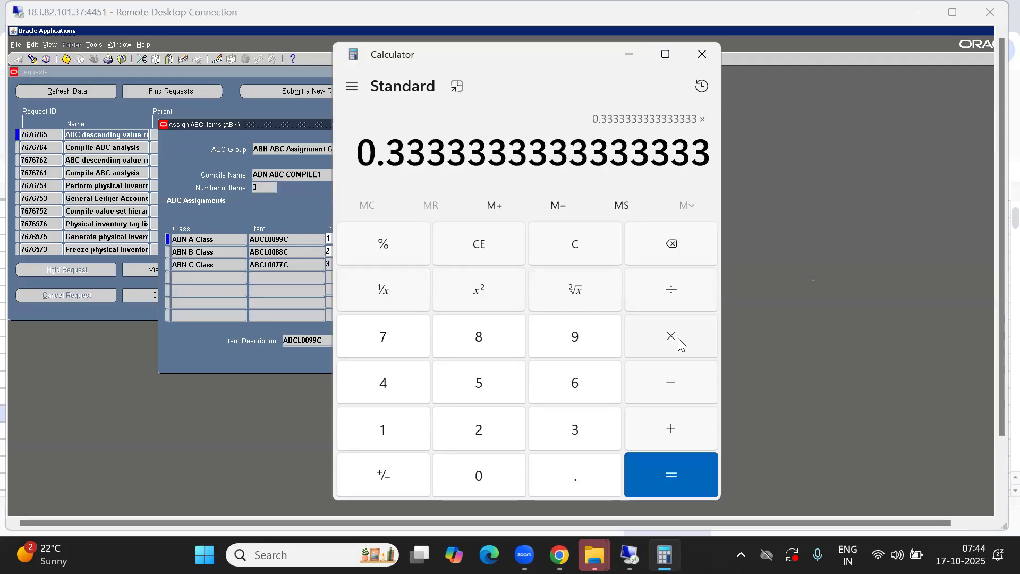
click(398, 433)
click(468, 474)
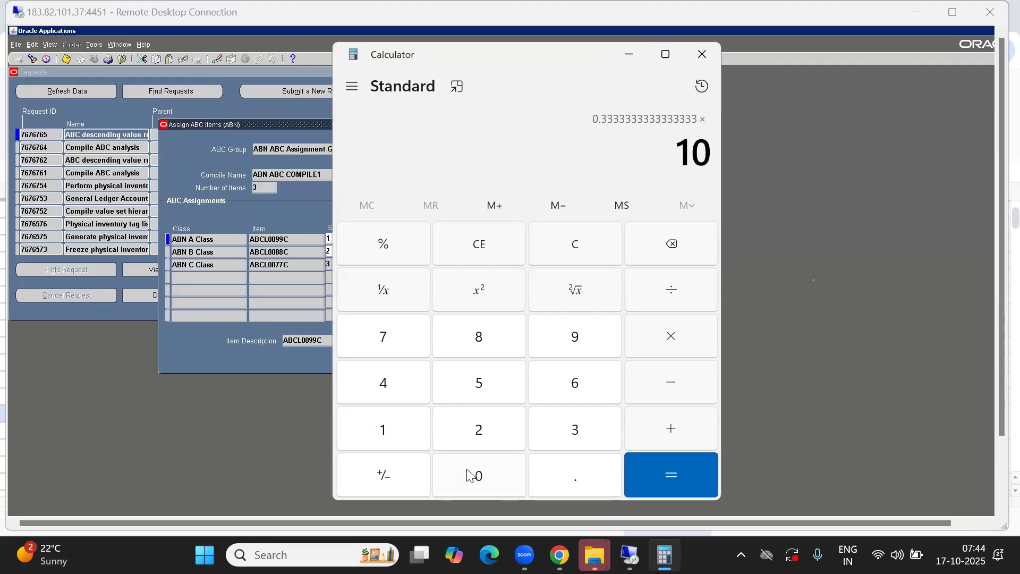
click(469, 475)
click(677, 486)
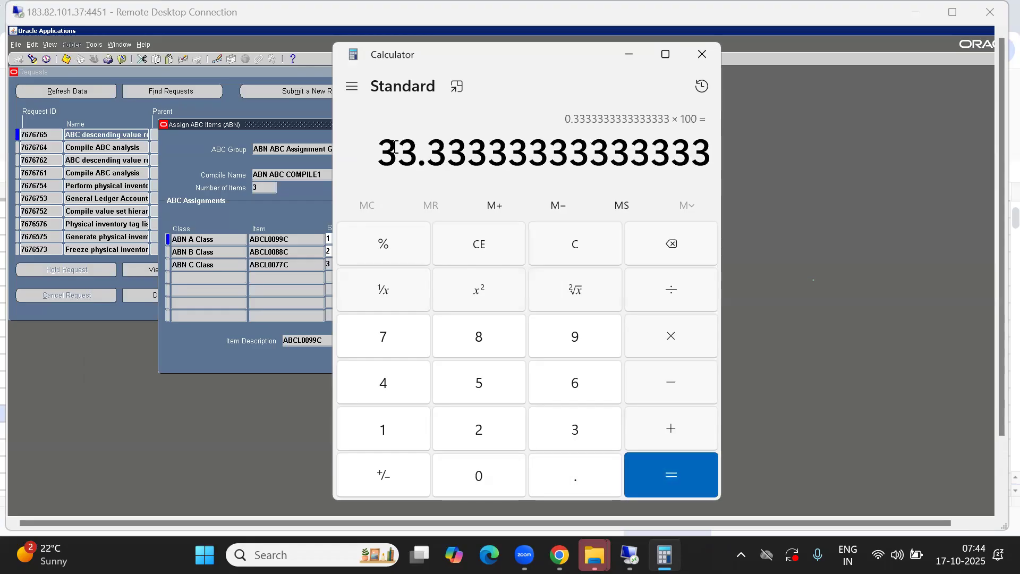
drag(378, 148, 466, 148)
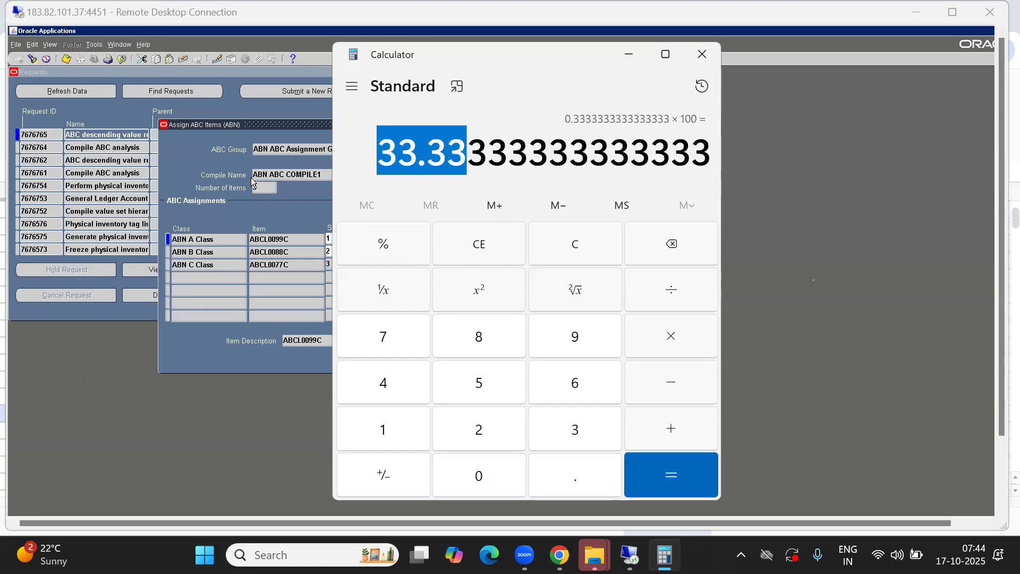
click(197, 186)
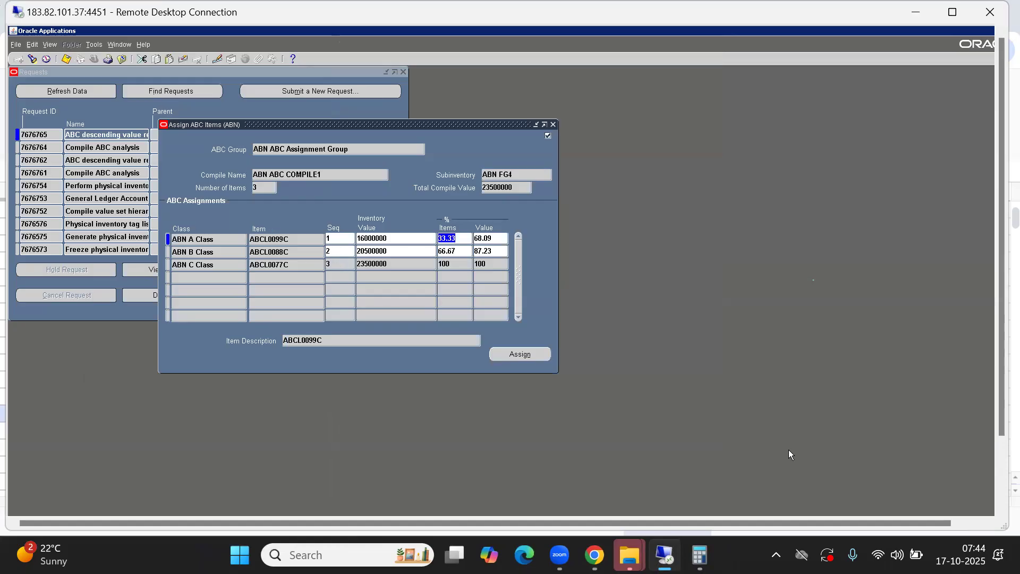
key(alt+Tab)
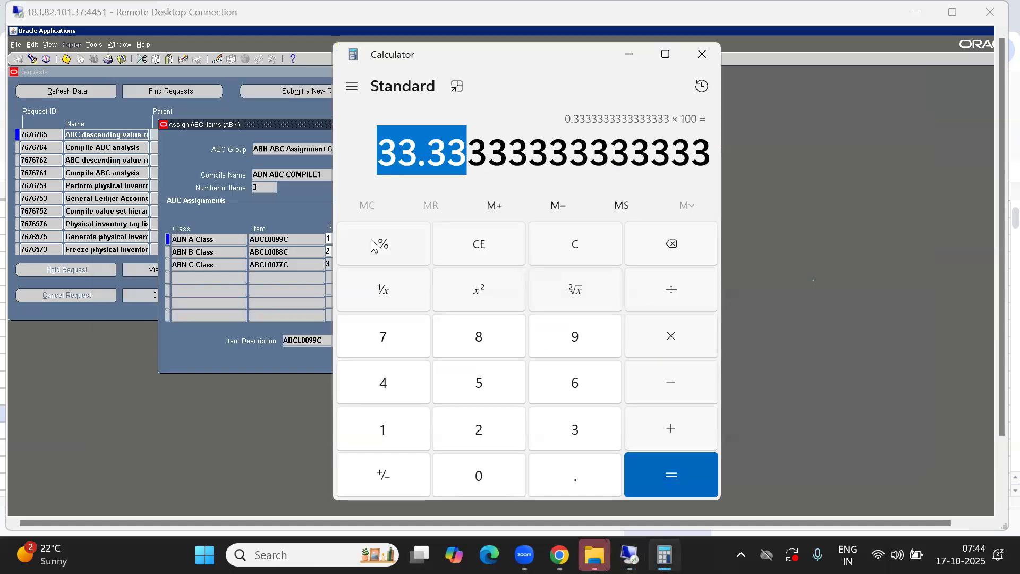
click(479, 245)
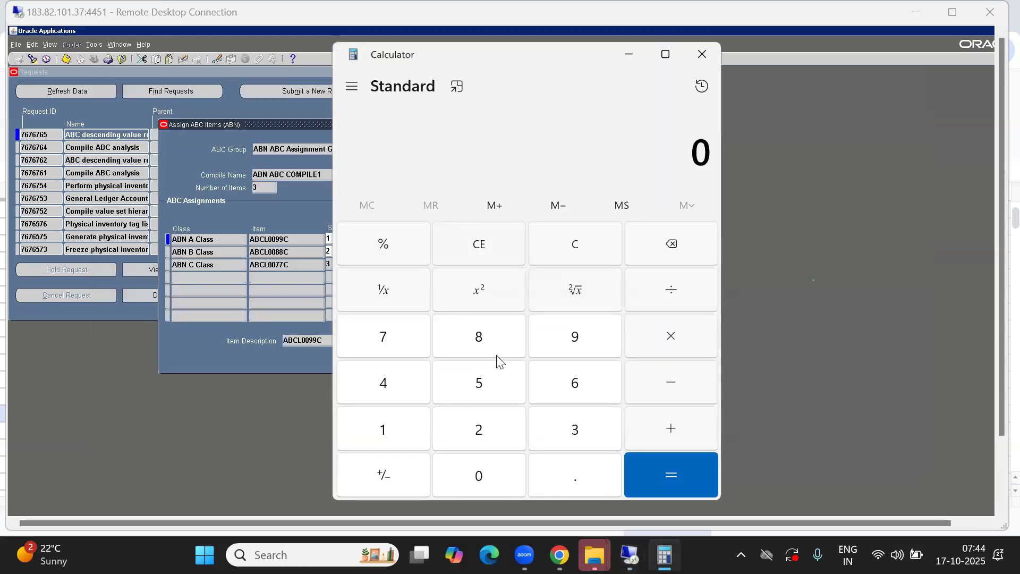
Compute 2 ÷ 3 × 100 = 66.67 and compare it with ABN B Class's % Items in Oracle
click(474, 425)
click(671, 291)
click(579, 434)
click(694, 462)
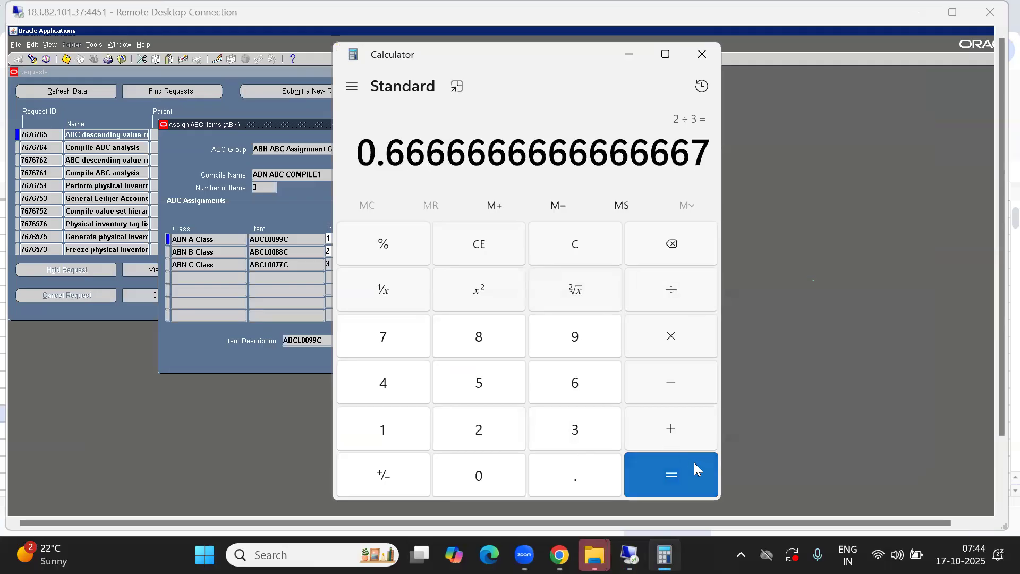
click(670, 339)
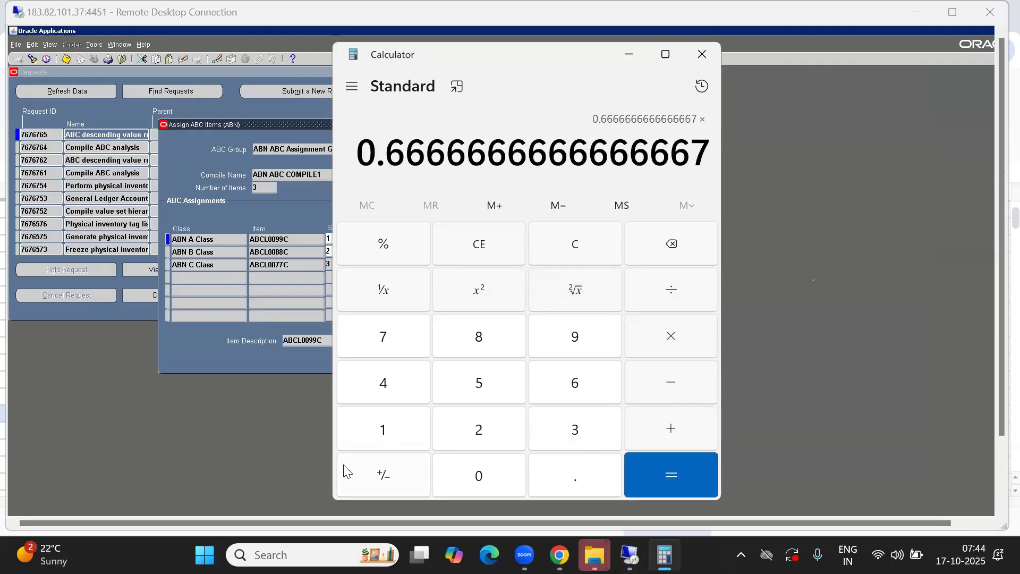
click(400, 433)
click(498, 479)
click(497, 480)
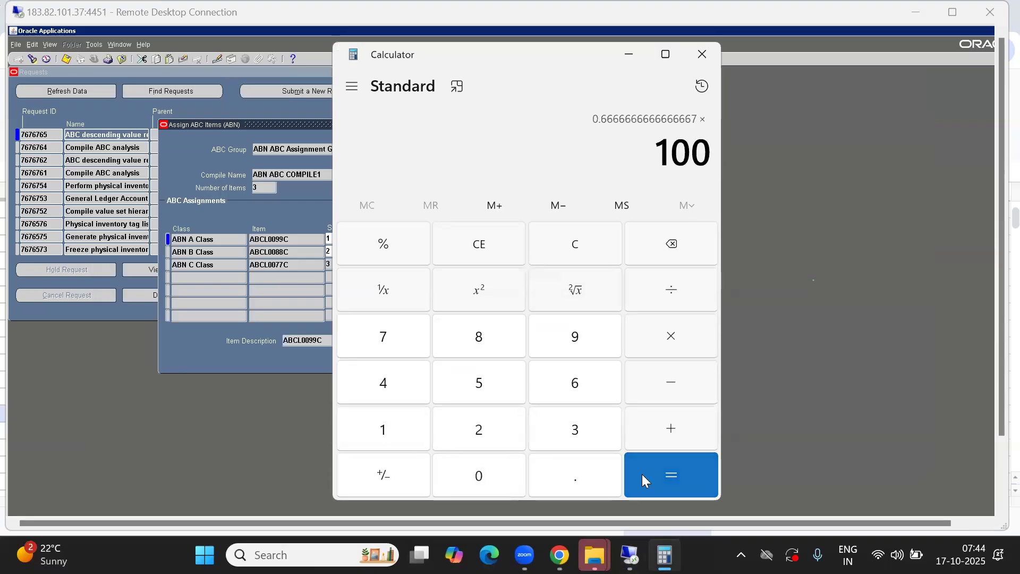
click(661, 472)
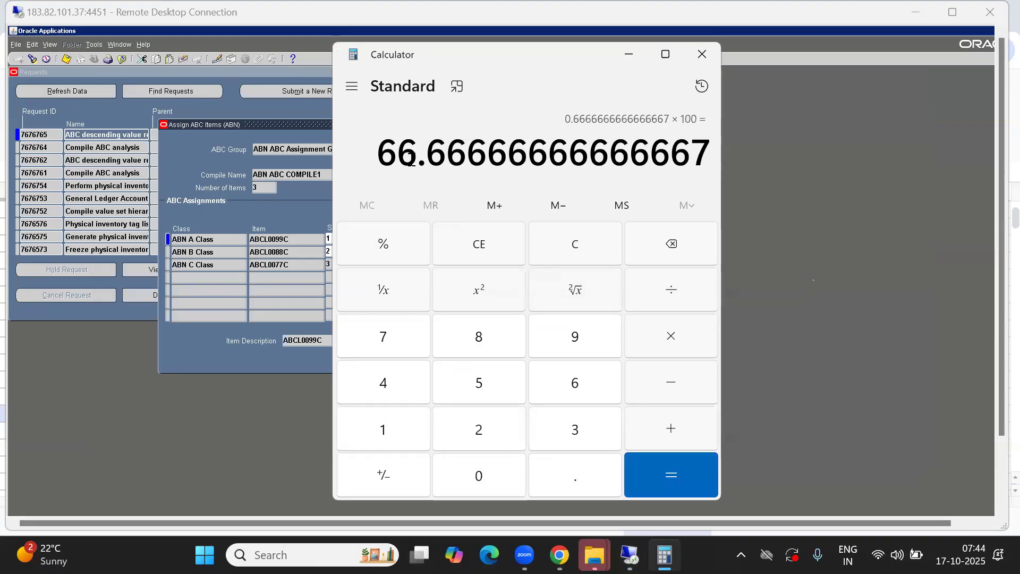
drag(379, 162, 467, 157)
click(217, 208)
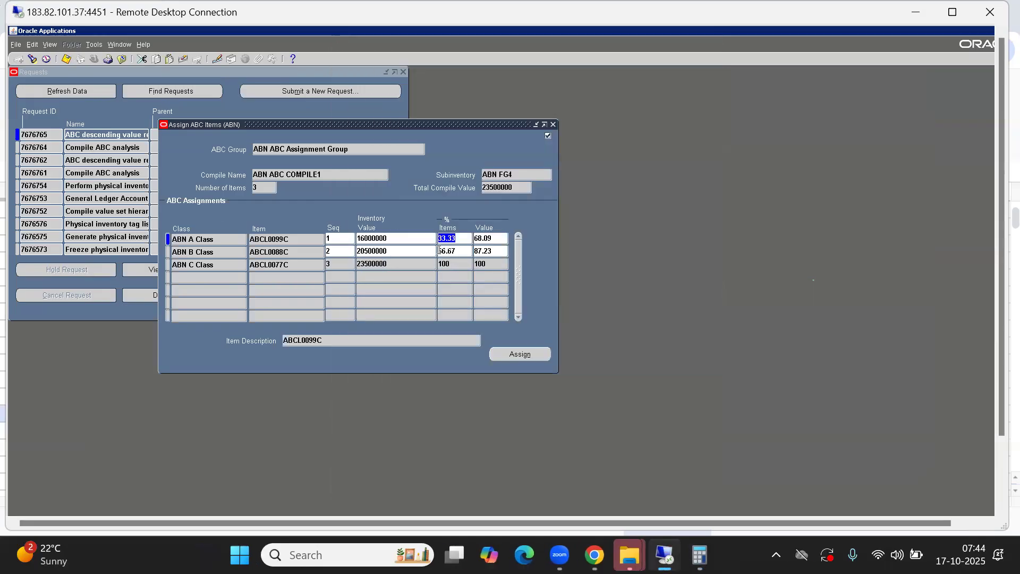
key(alt+Tab)
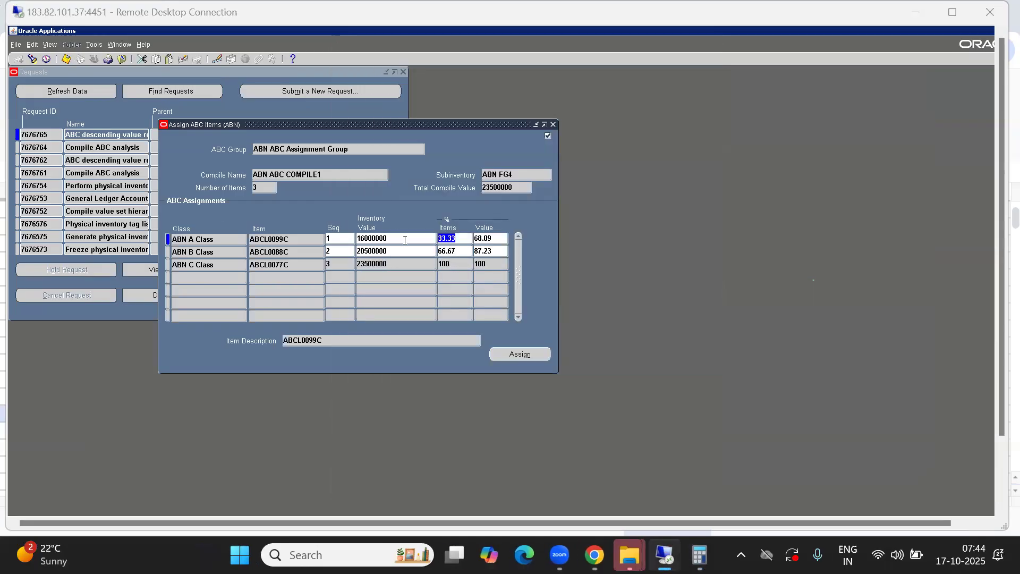